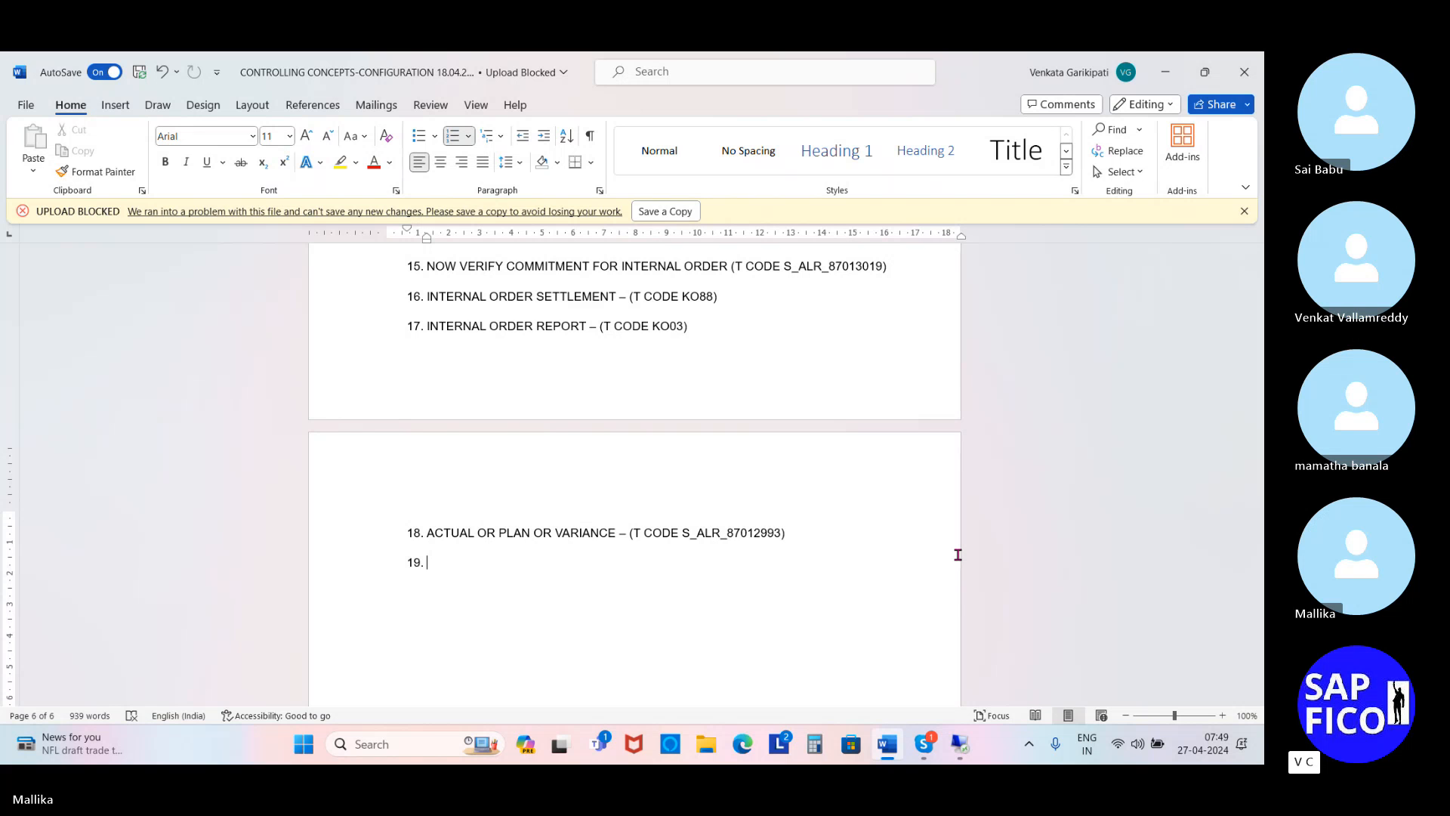
Enter "CREATE BUDGET PROFILE" as item 19 of the numbered list and start the next item.
type("cre")
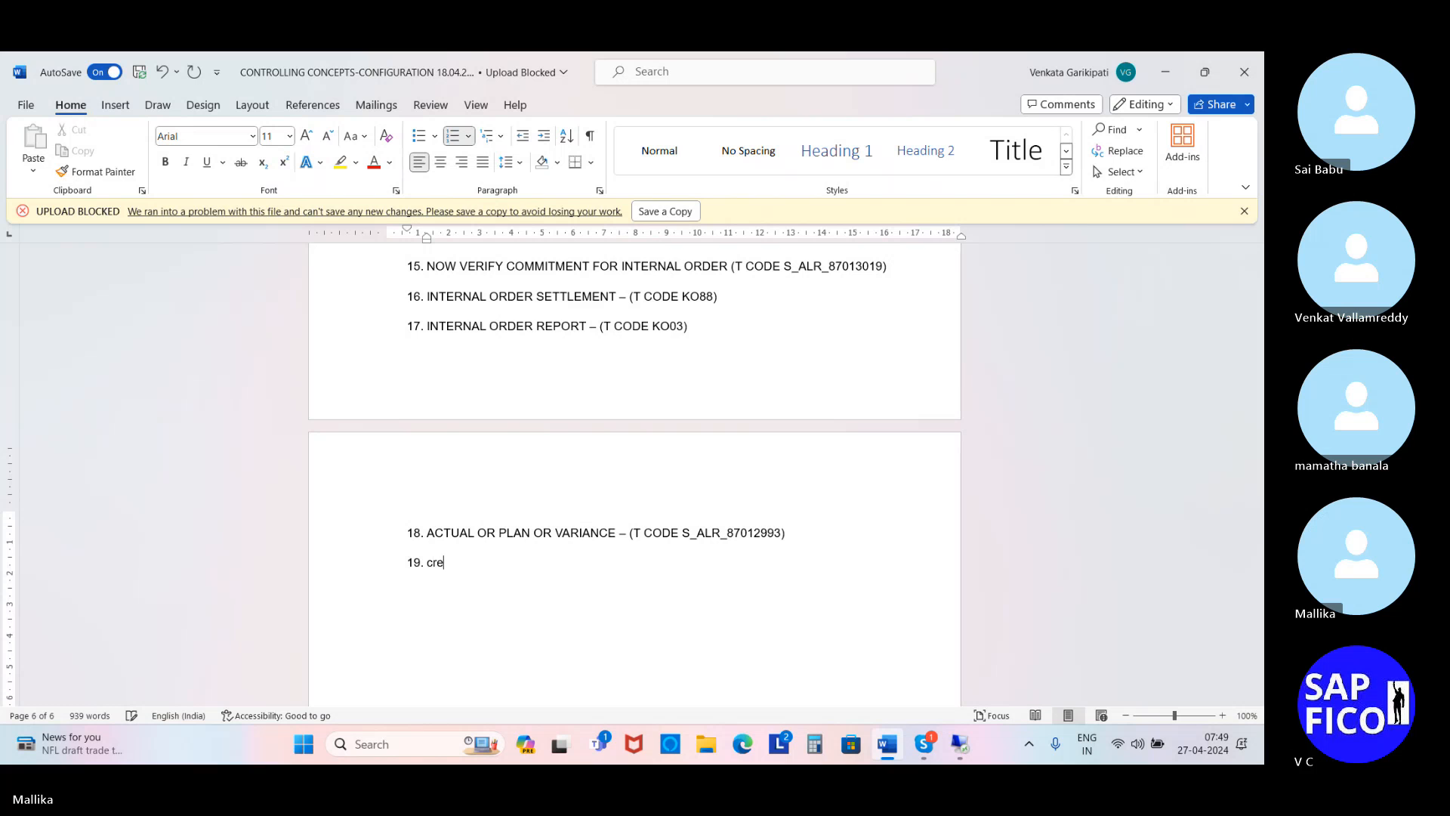
key("BackSpace")
key("BackSpace")
key("BackSpace")
type("CREATE B")
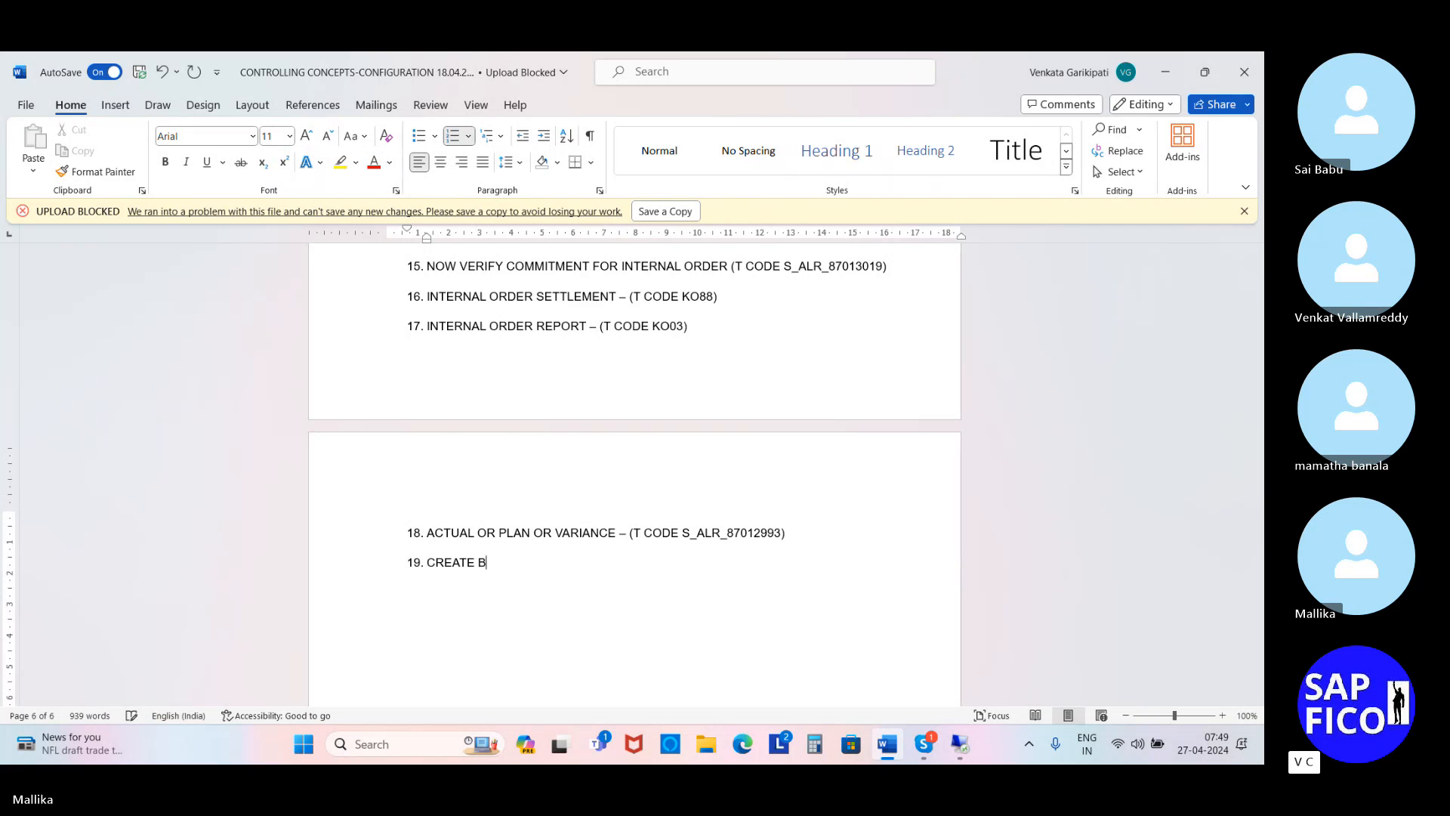
type("UDGET PROFILE")
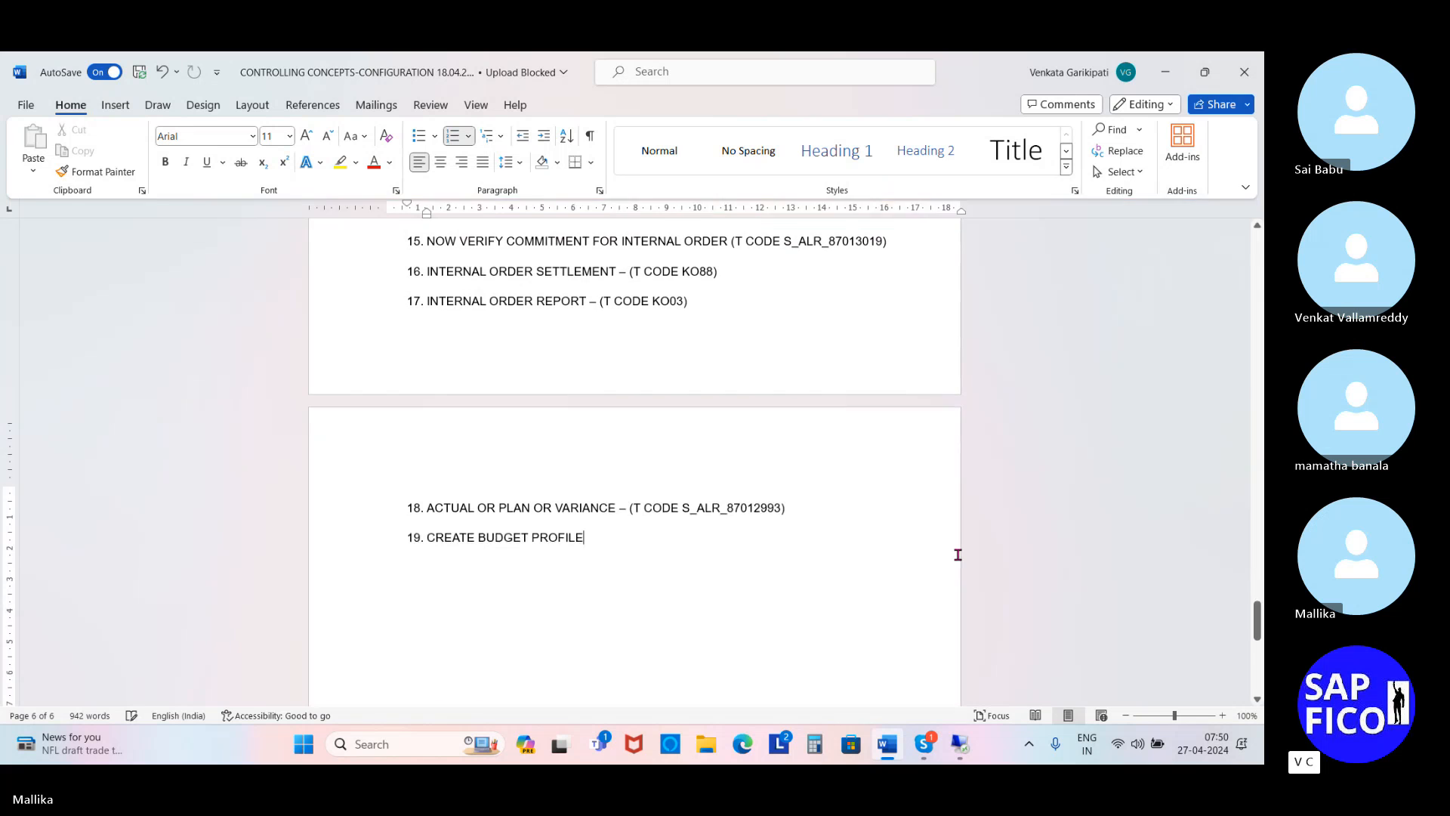
key("Return")
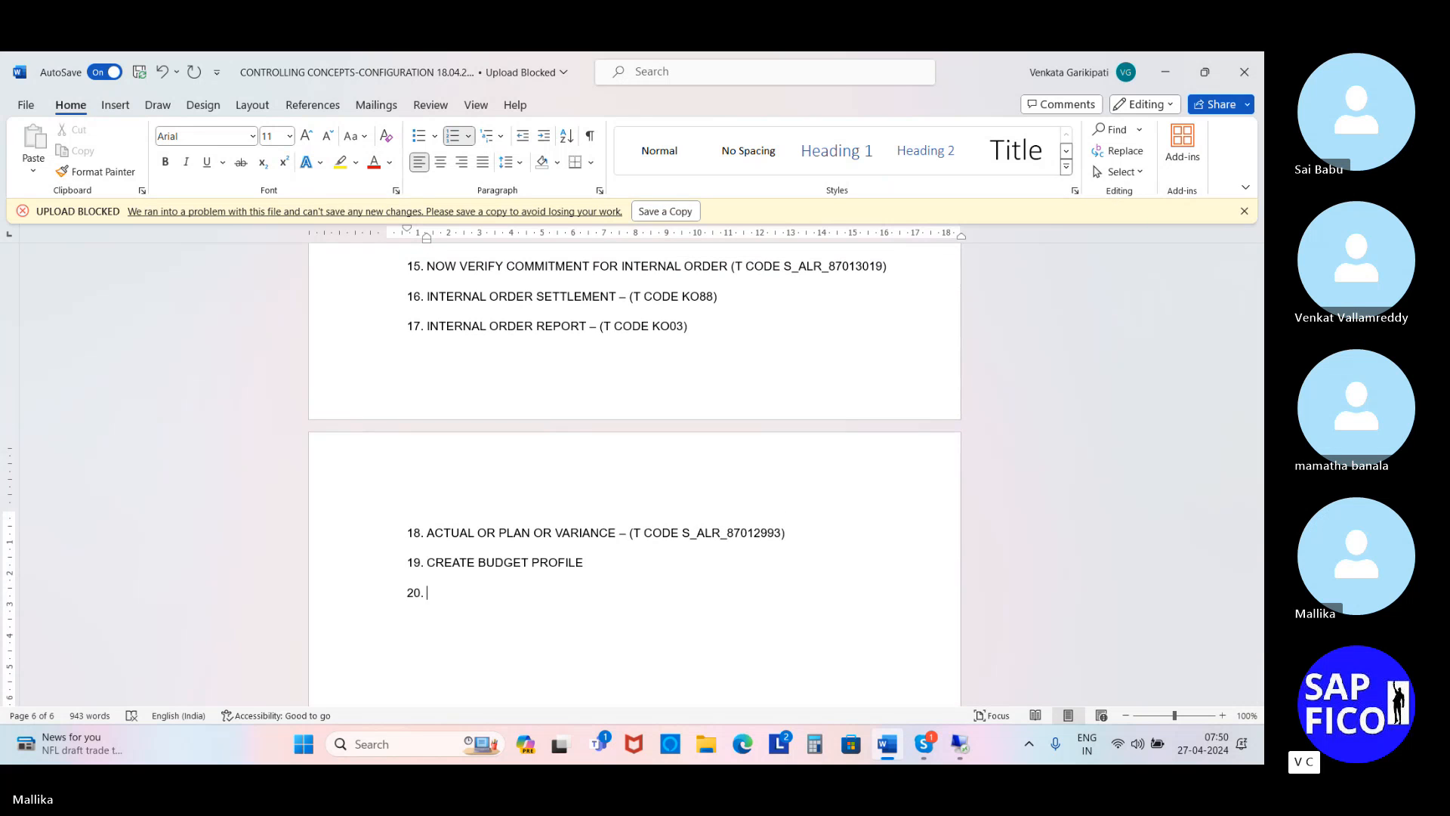
Enter "ASSIGN BUDGET PROFILE TO ORDER TYPE" as item 20 and start the next item.
type("AS$IGN BU")
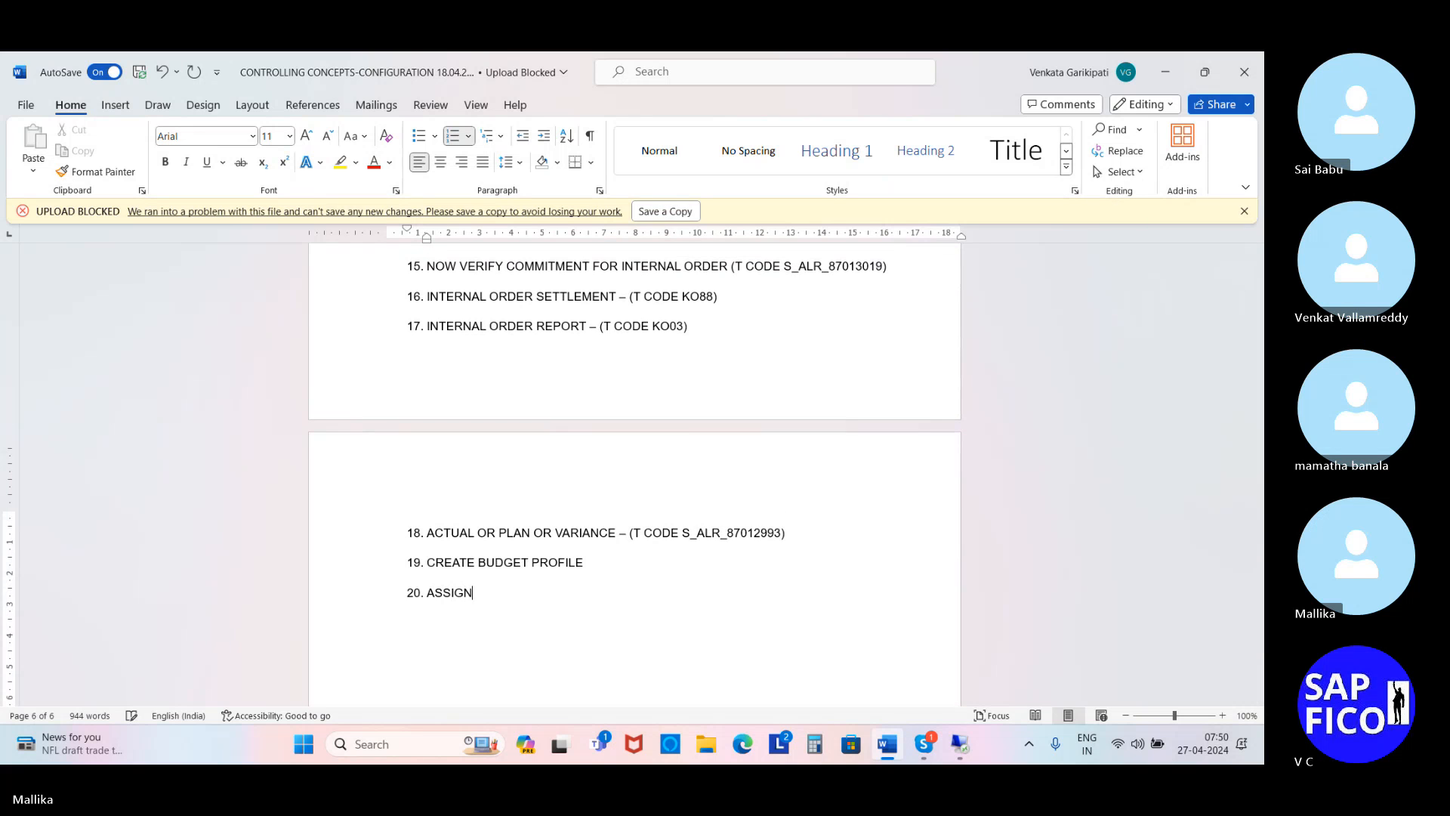
type("DGET")
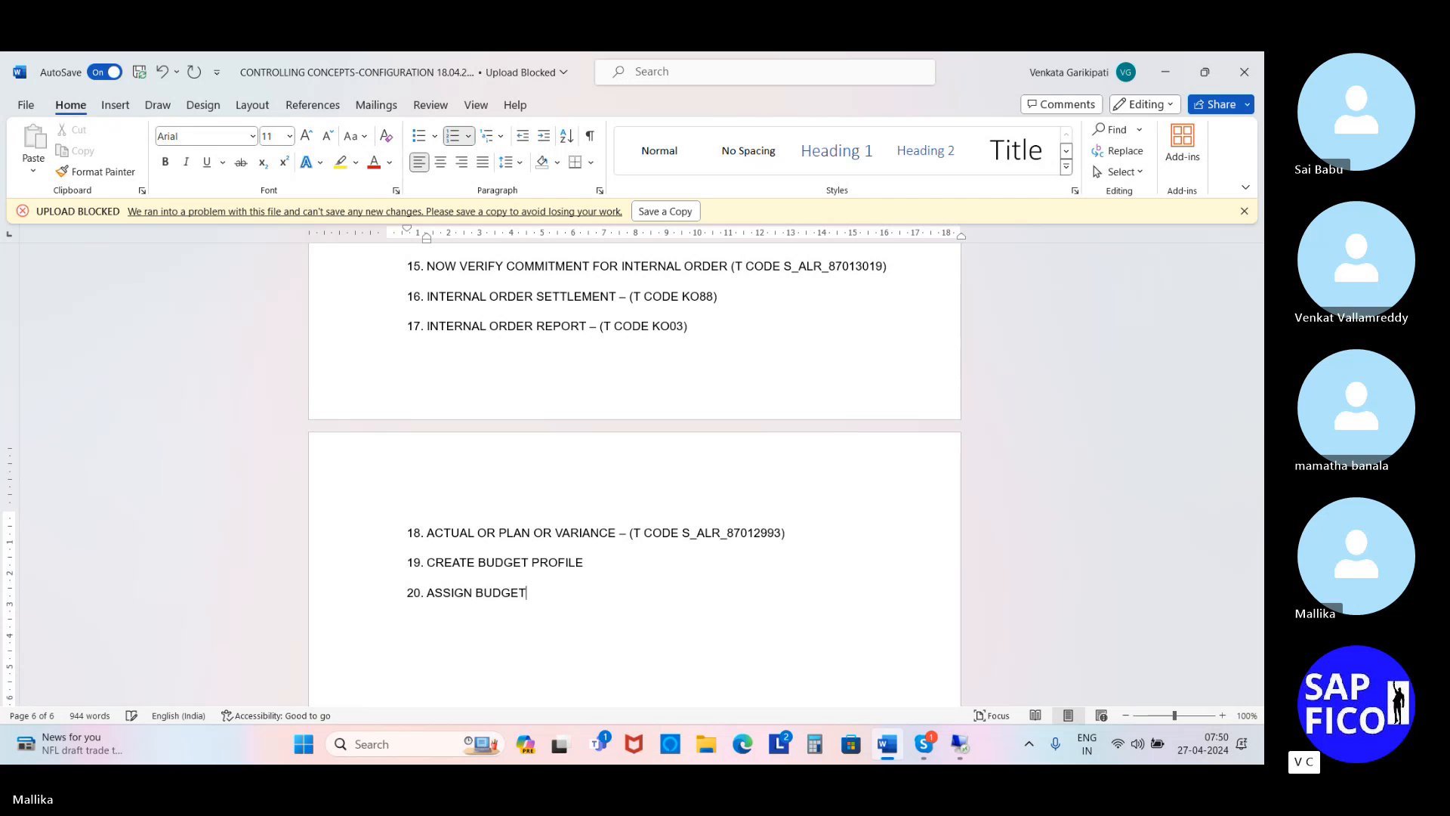
type(" PROFILE TO O")
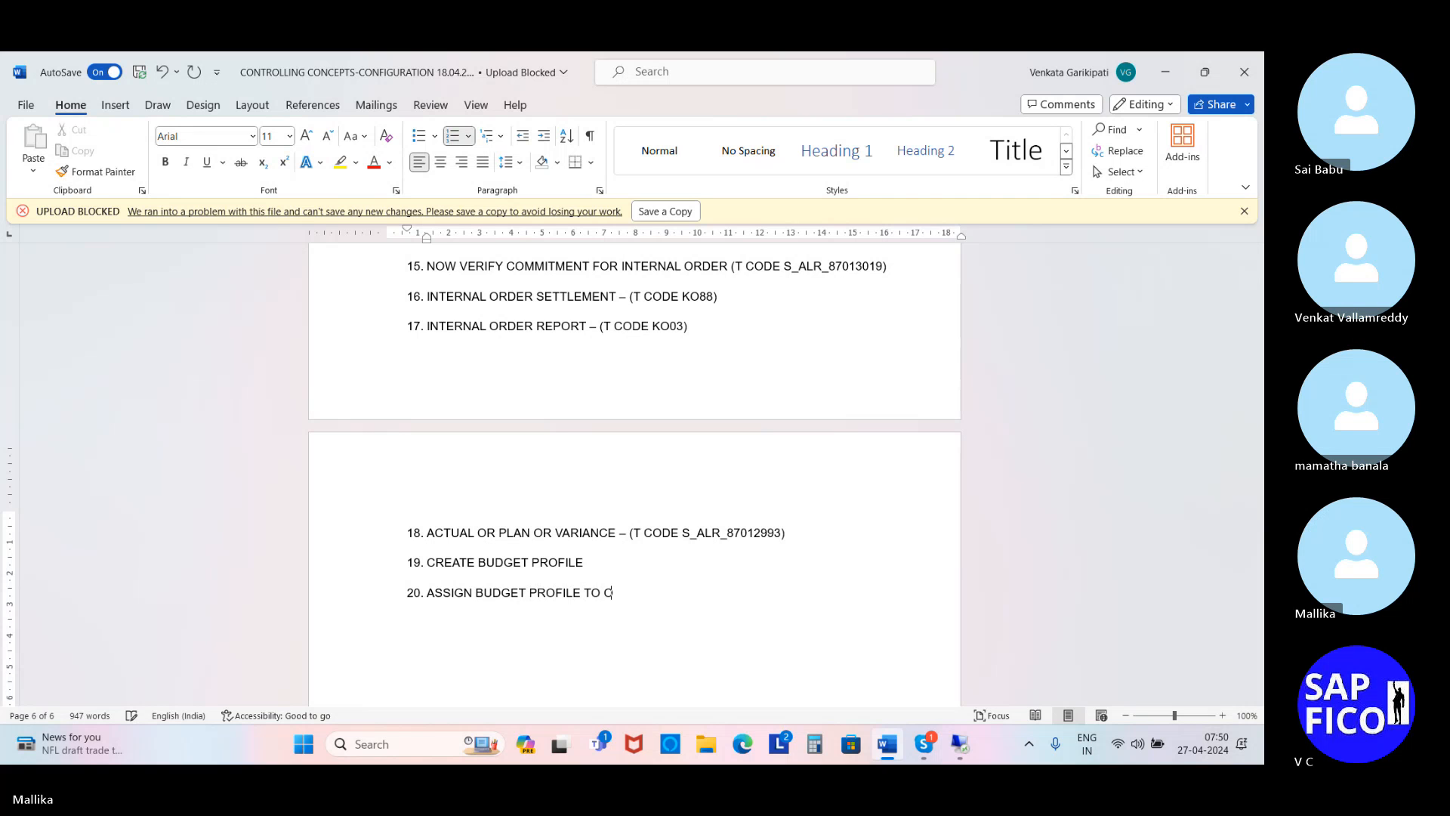
type("RDER TYPE")
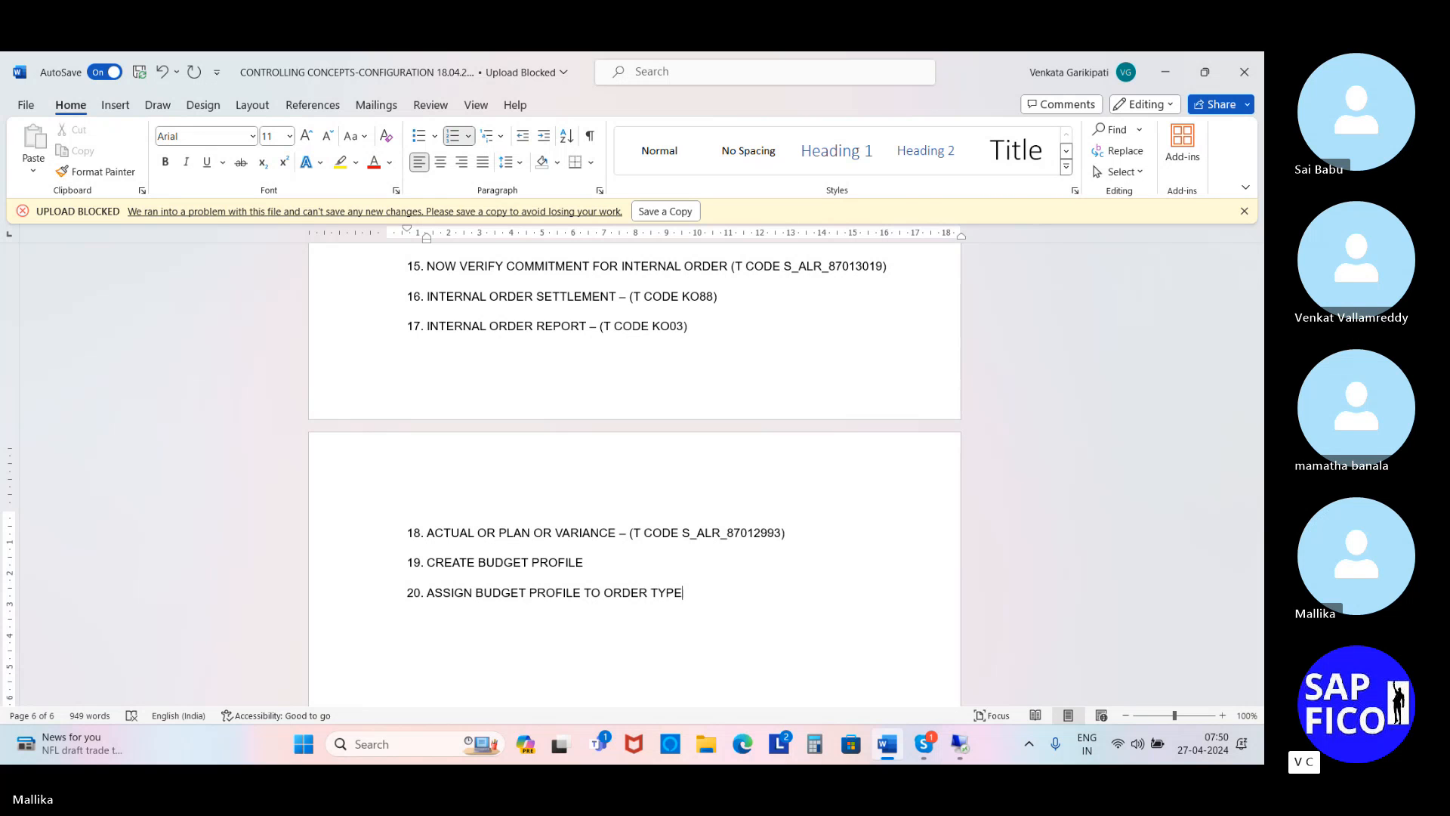
key("Return")
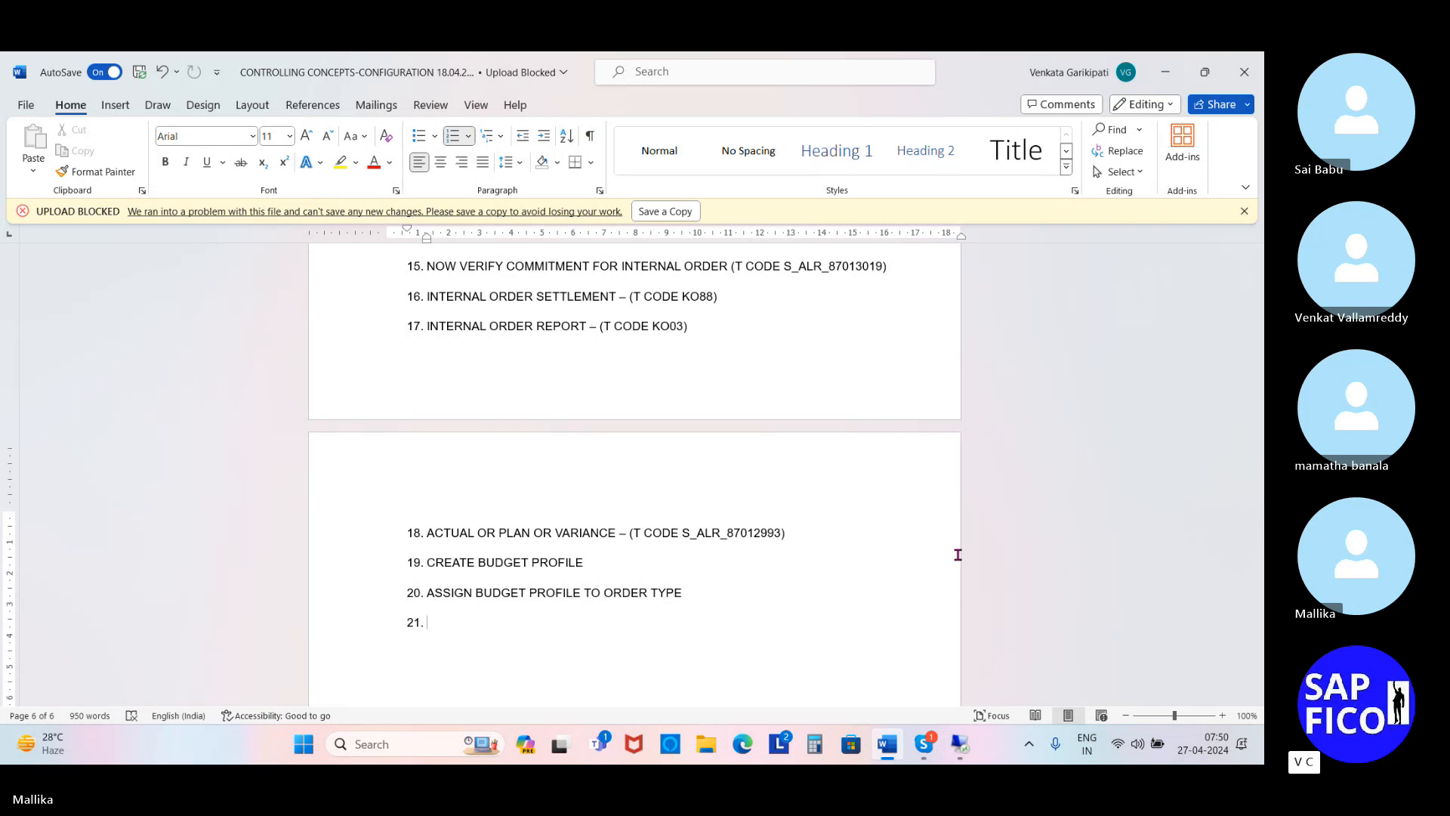
Begin item 21 with the text "DEFINE TOLENRANCE TYPE FOR AVALIB".
type("DEFINE TOLENRANCE ")
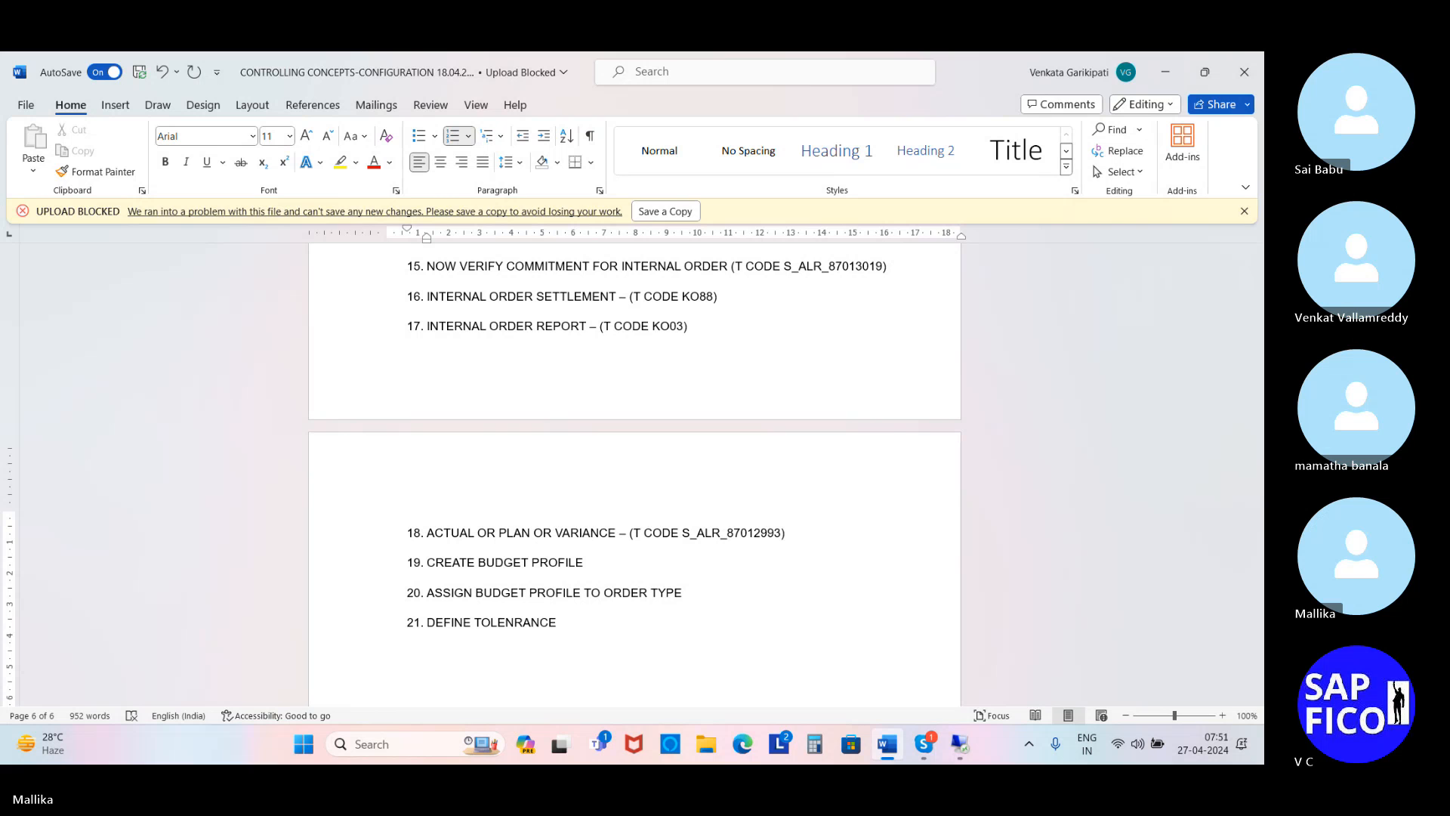
type("TU")
key("BackSpace")
type("YPE FOR AVALIBIL")
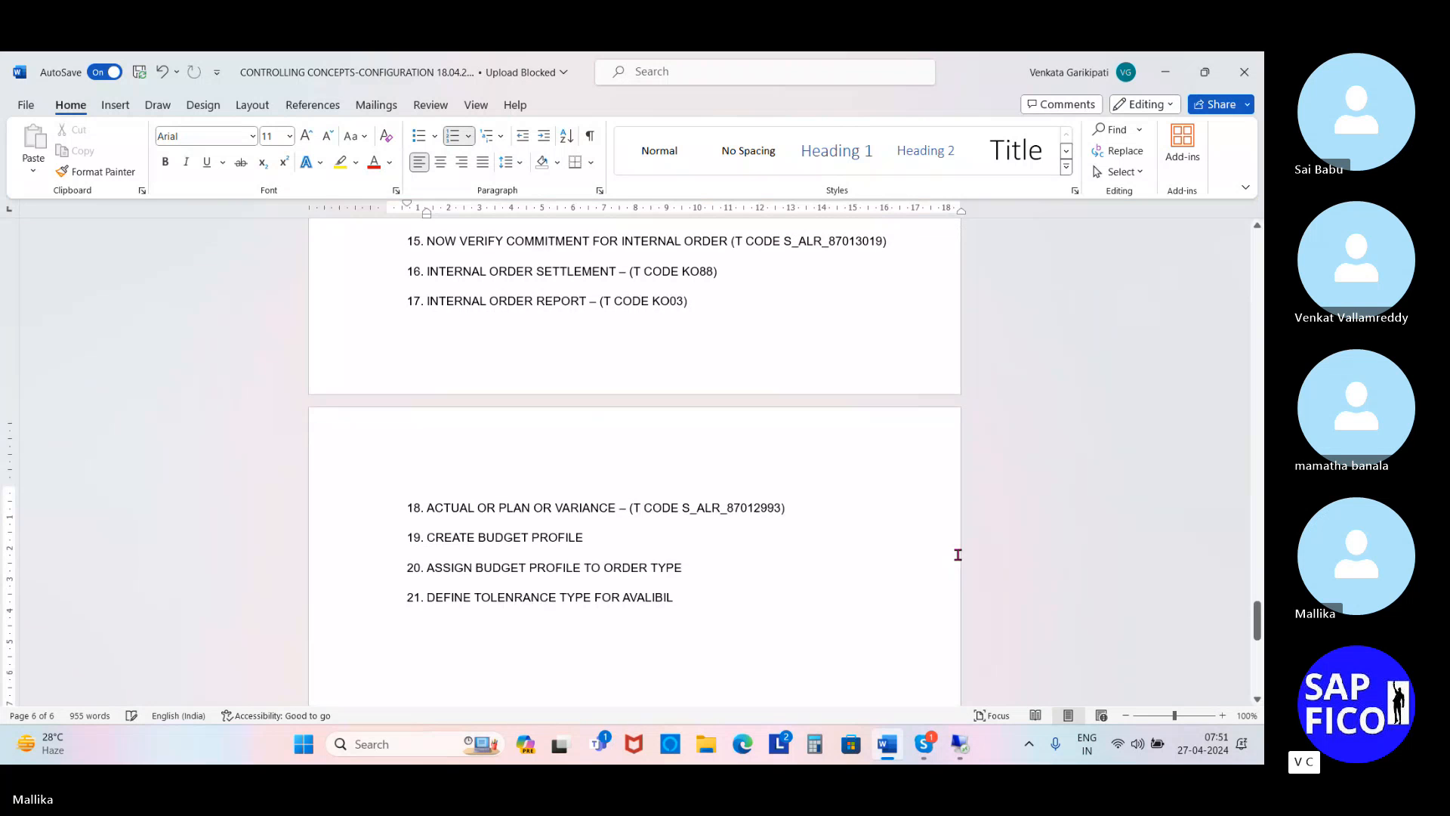
key("BackSpace")
key("BackSpace")
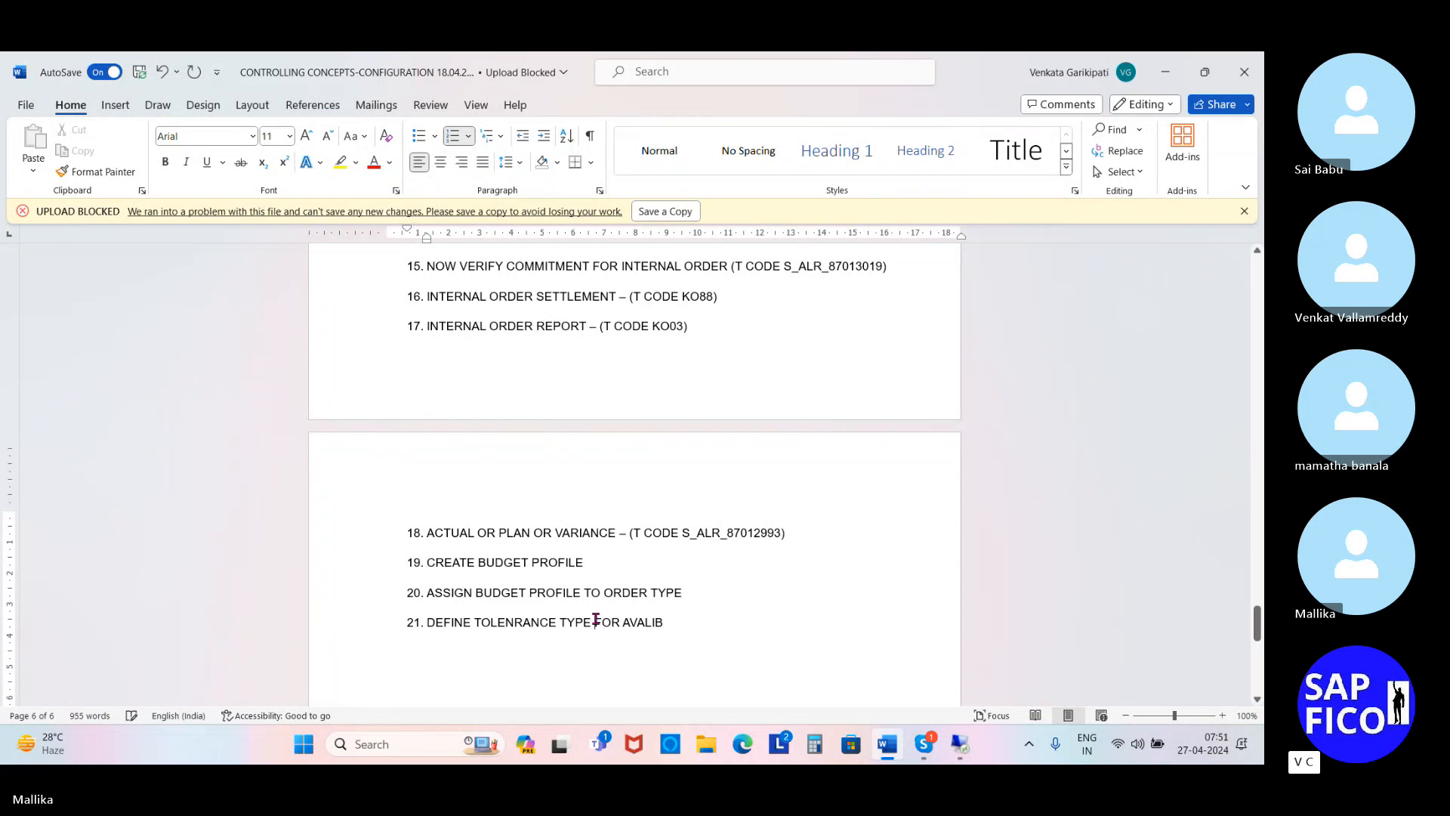
Replace the word "TYPE" in item 21 with "LIMIT".
left_click(596, 620)
key("BackSpace")
key("BackSpace")
key("BackSpace")
key("BackSpace")
key("BackSpace")
type("L")
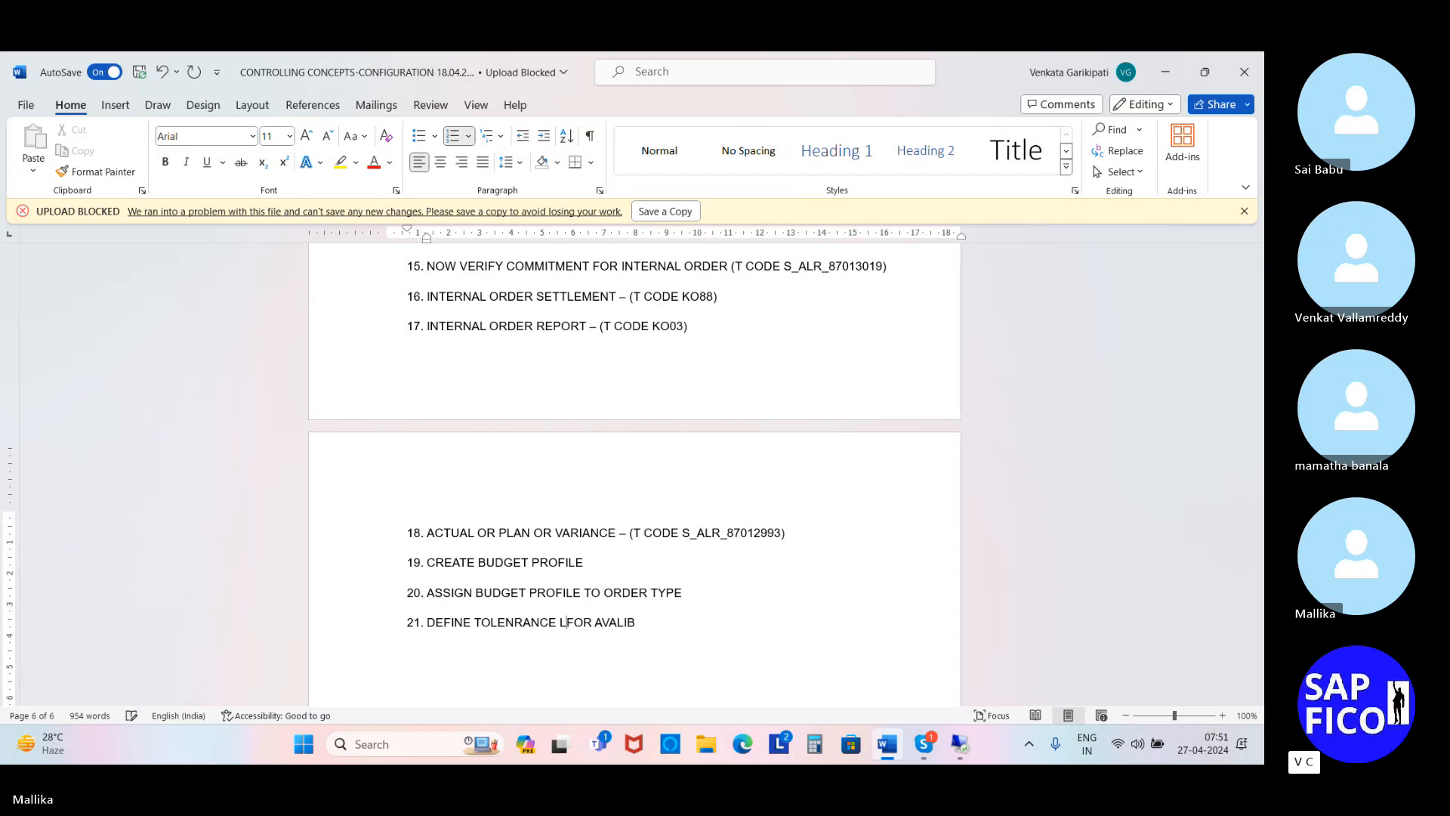
type("IMIT")
Complete the end of item 21 as "AVALIBILTY CONTROL" and start the next item.
left_click(675, 621)
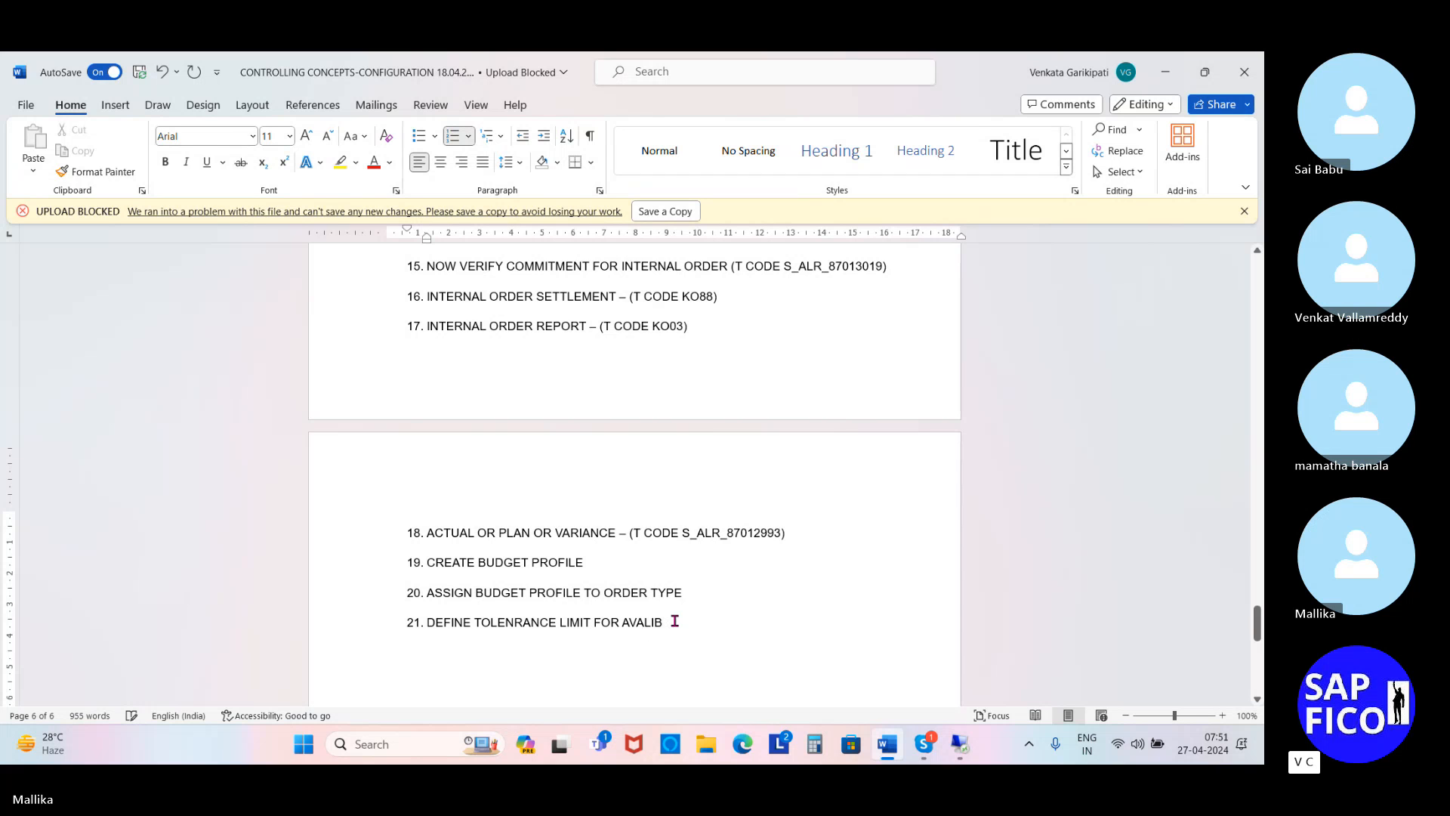
type("ILTY CON")
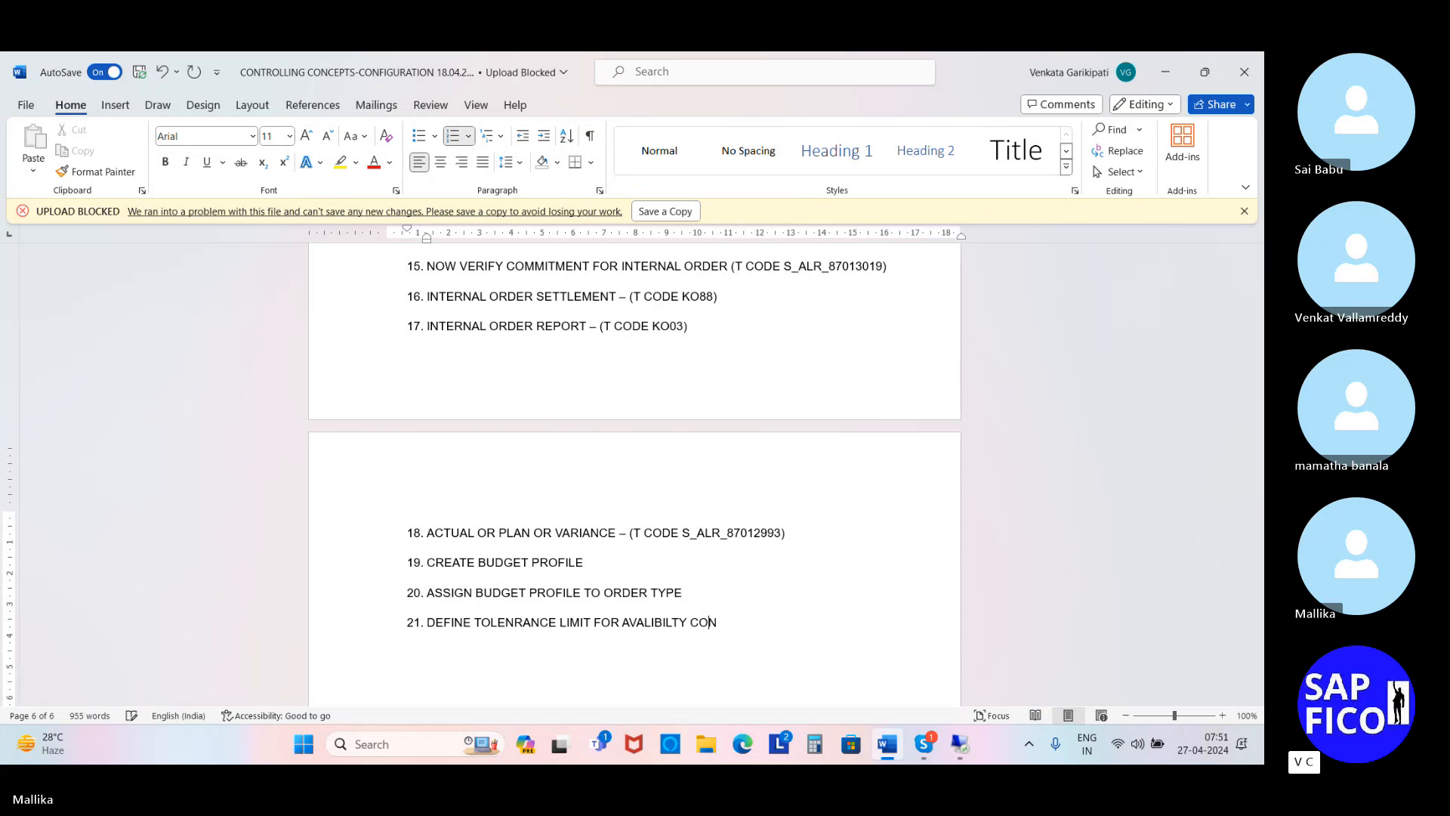
type("TROL")
key("Return")
Begin item 22 with the text "SPECIFY EXMEPT COST ELEMENT".
type("SPECI")
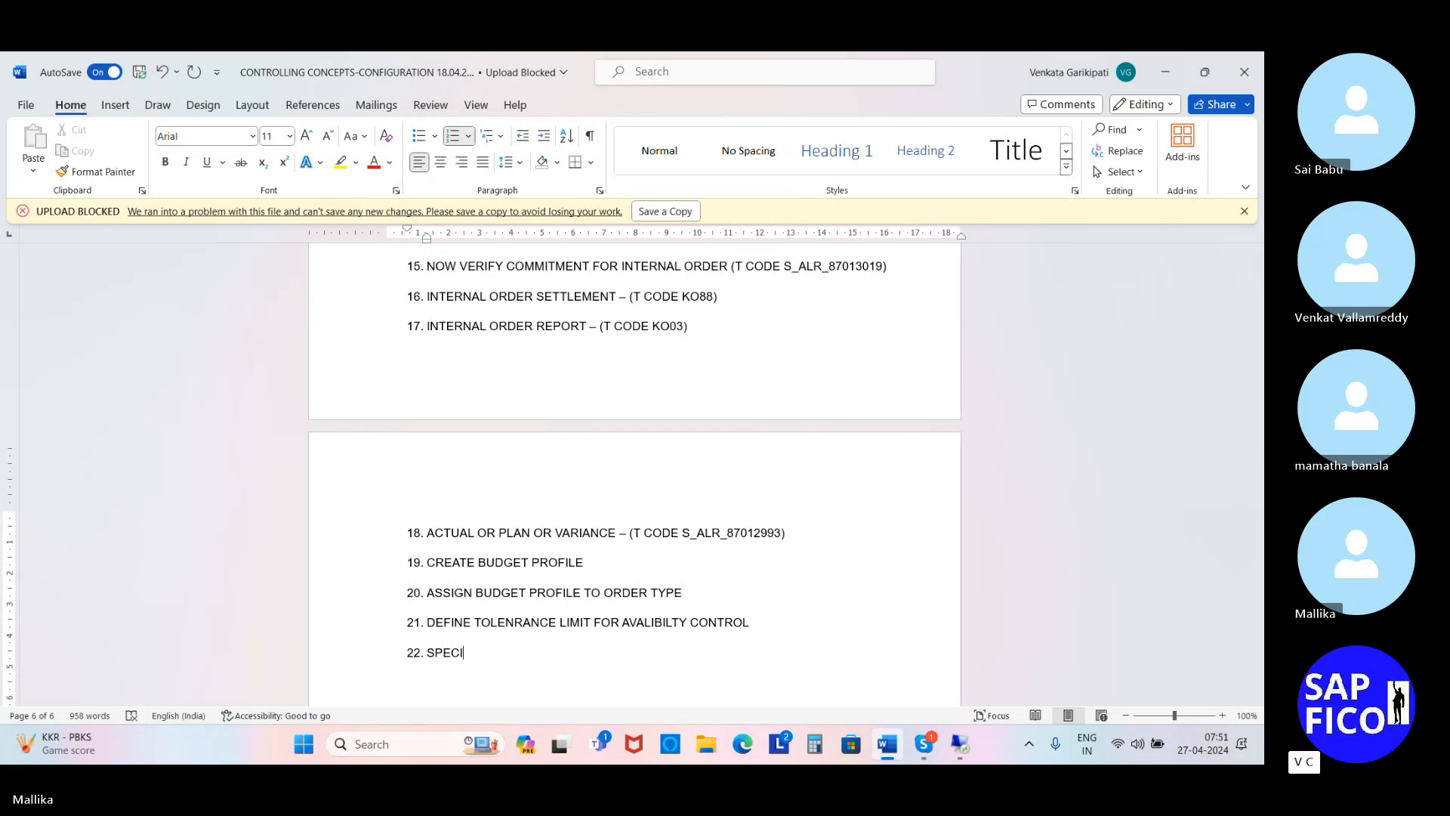
key("BackSpace")
key("BackSpace")
type("CIFY EXMEPT COST EL")
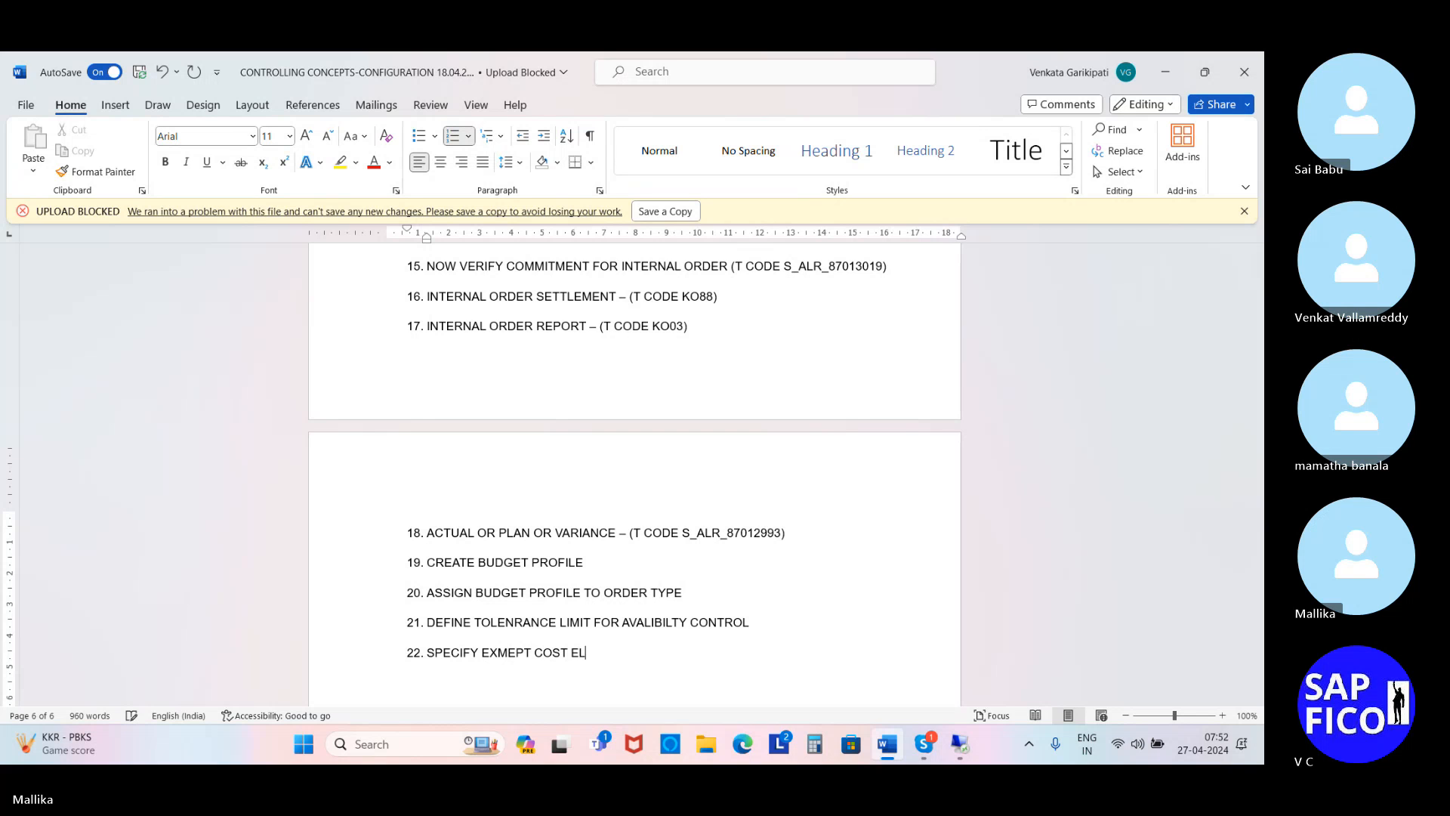
type("EMEM")
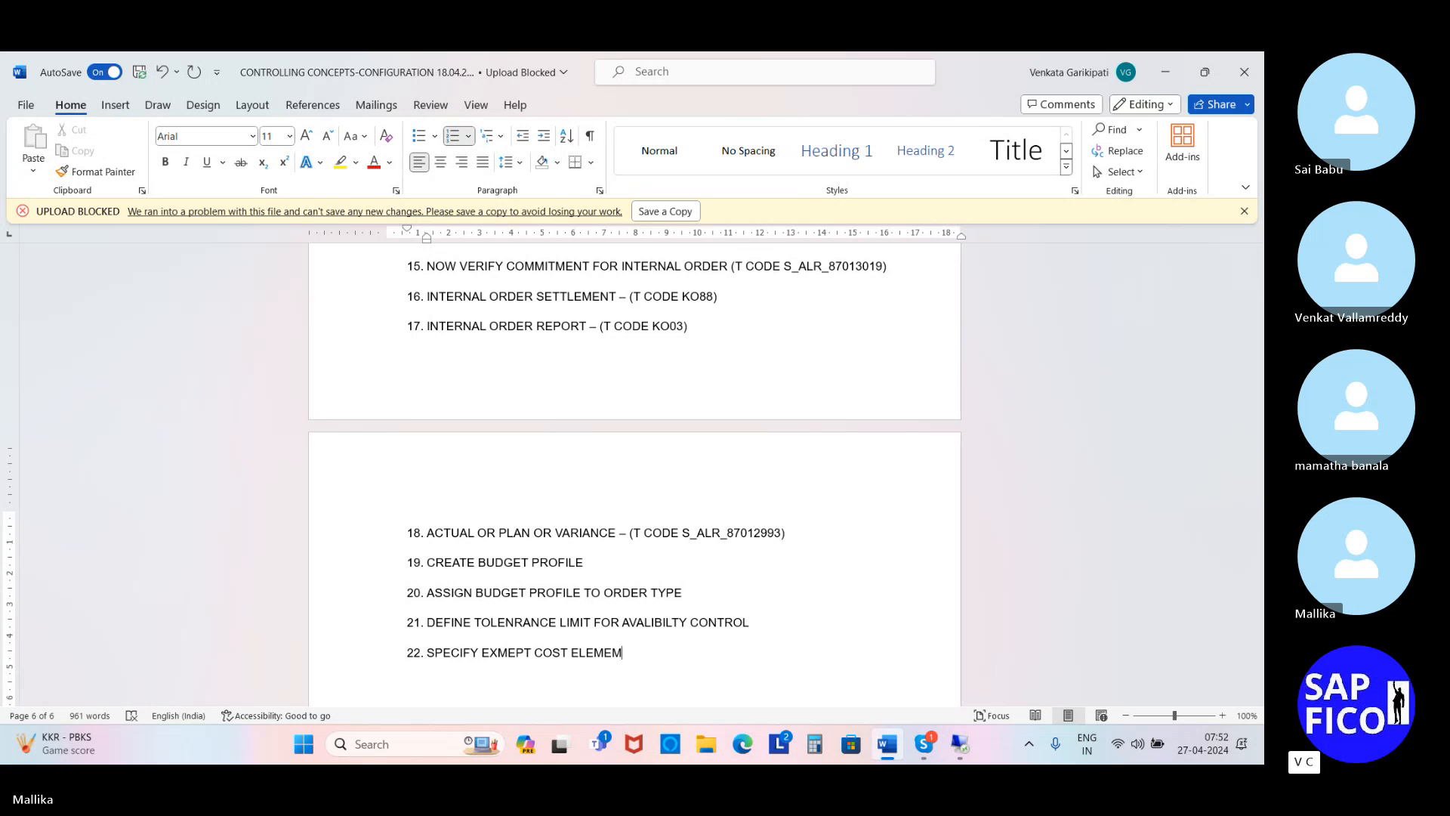
key("BackSpace")
type("NT ")
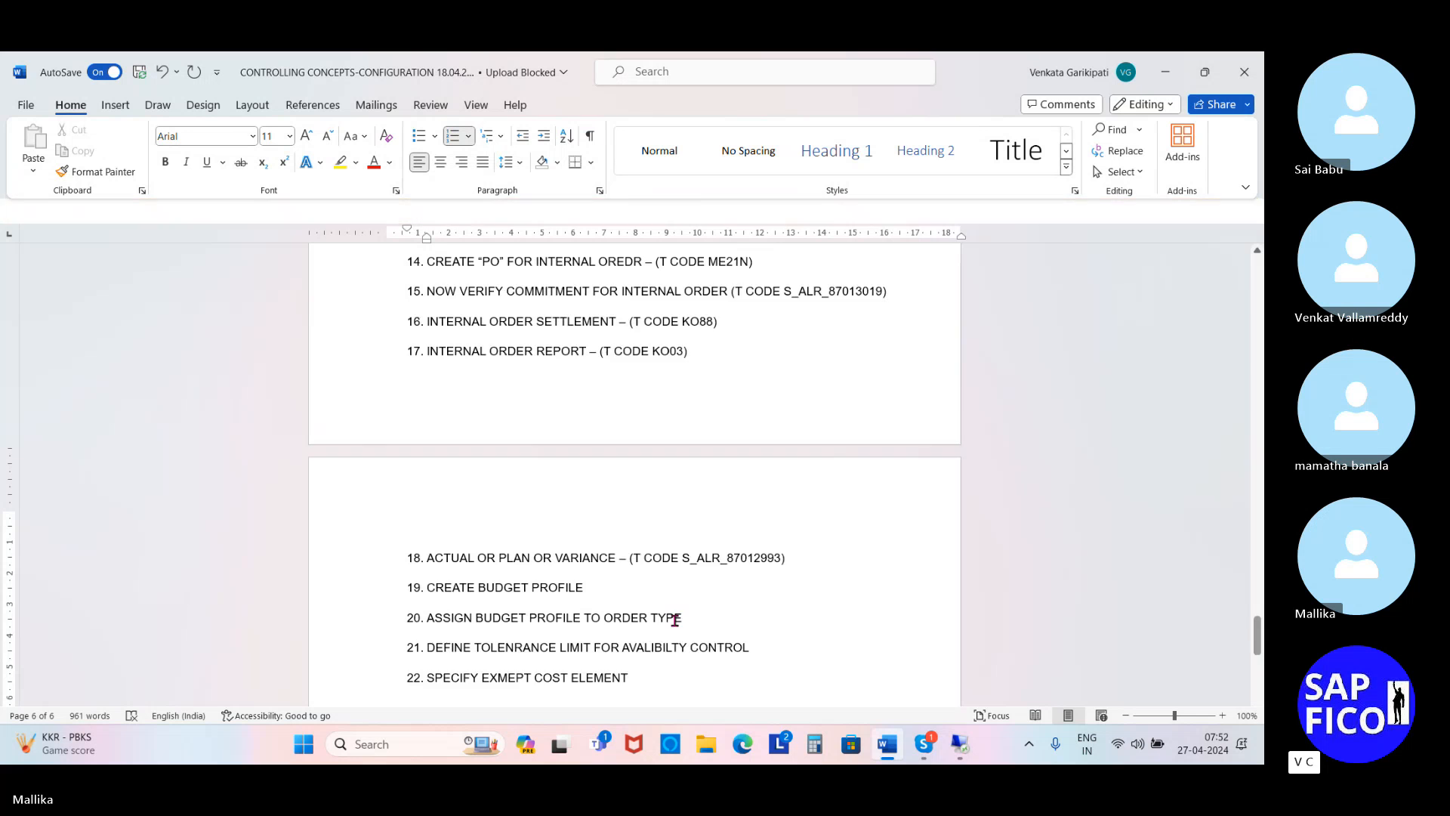
Complete item 22 with "OR EXPENSES FORM AVALIBILTY CONTROL" and start the next item.
type("OR")
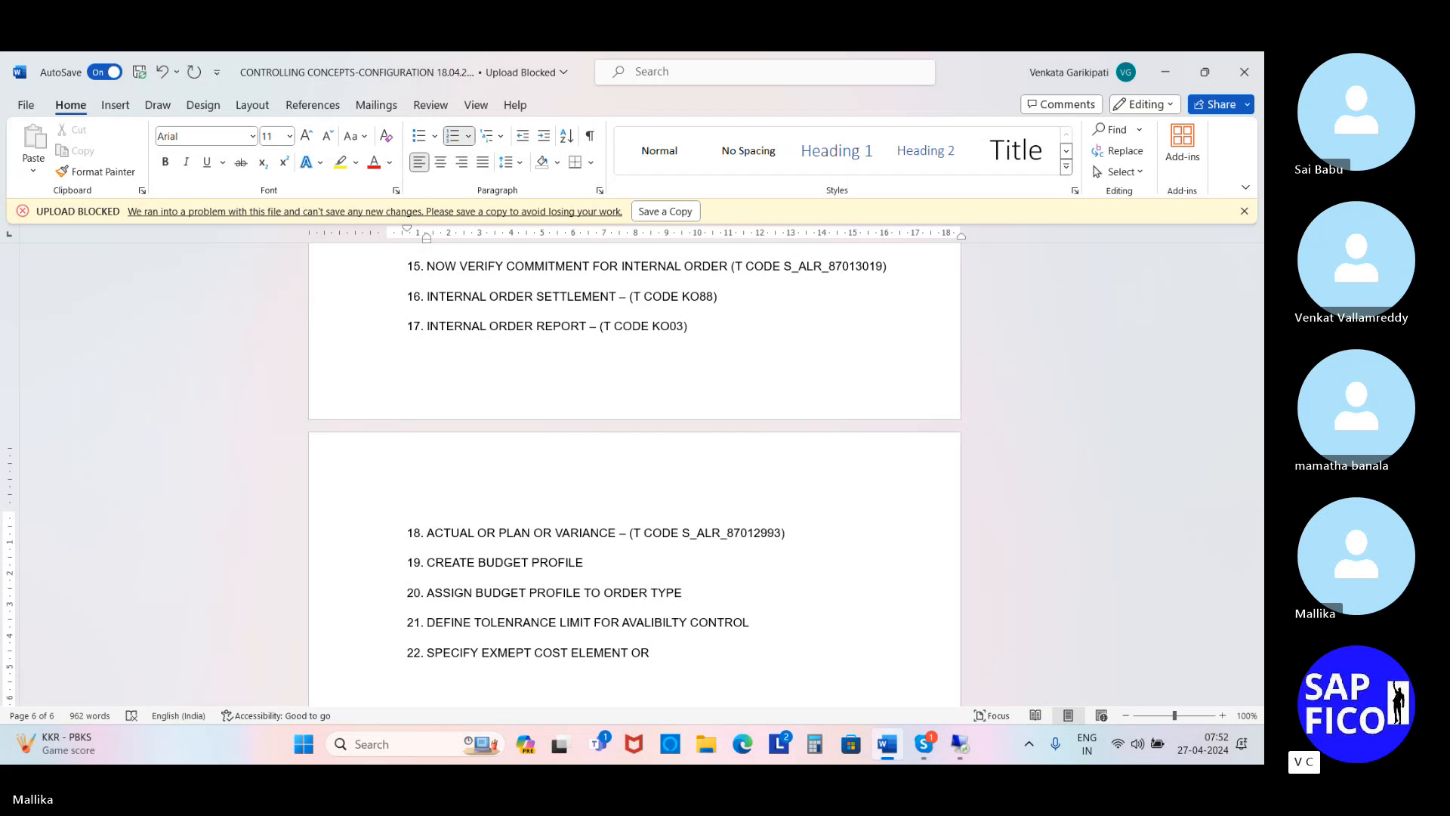
type("EXPENSS")
key("BackSpace")
key("BackSpace")
type("CES")
key("BackSpace")
key("BackSpace")
key("BackSpace")
type("SES FORM AVA")
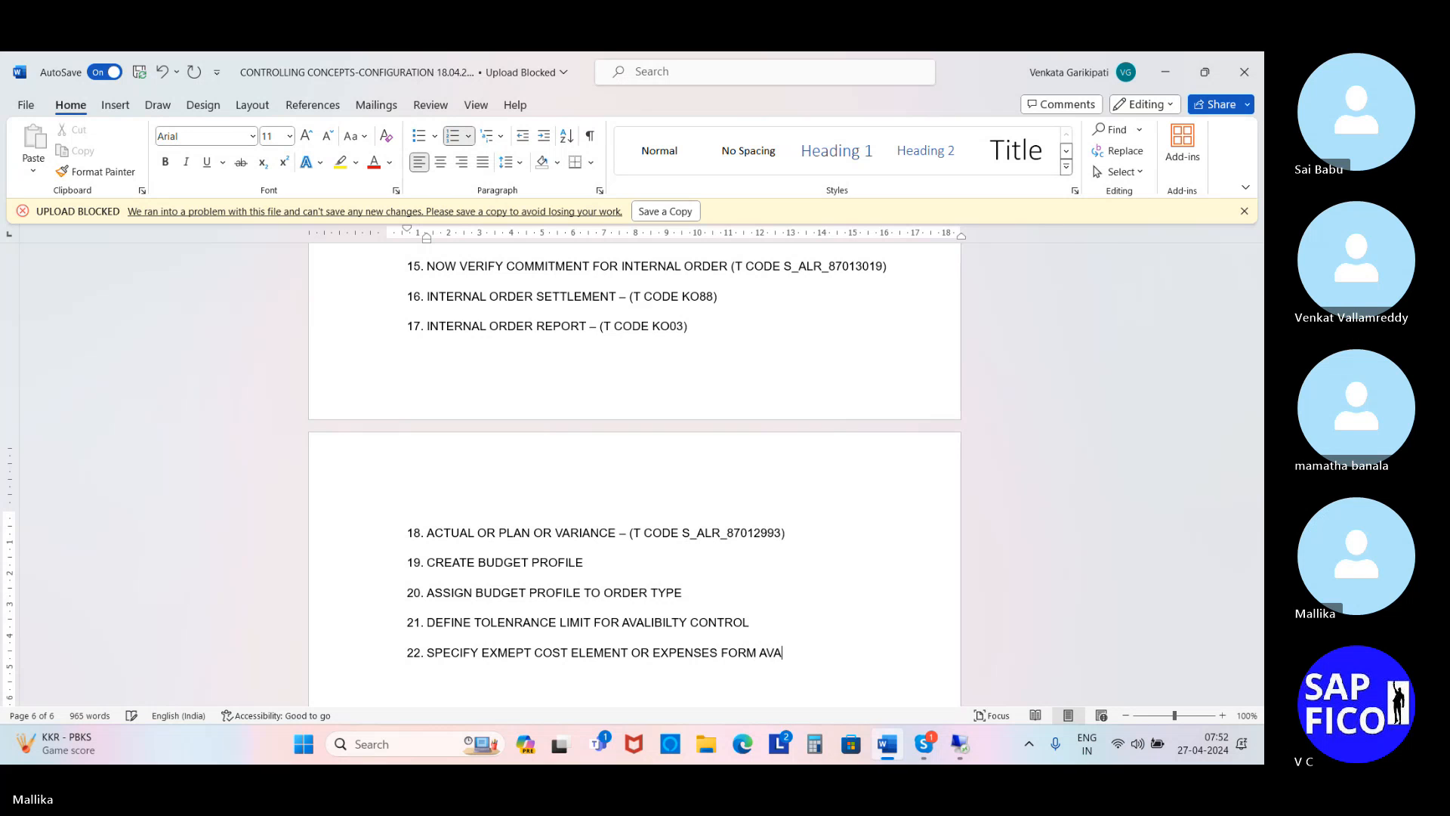
type("LIBILTY CON")
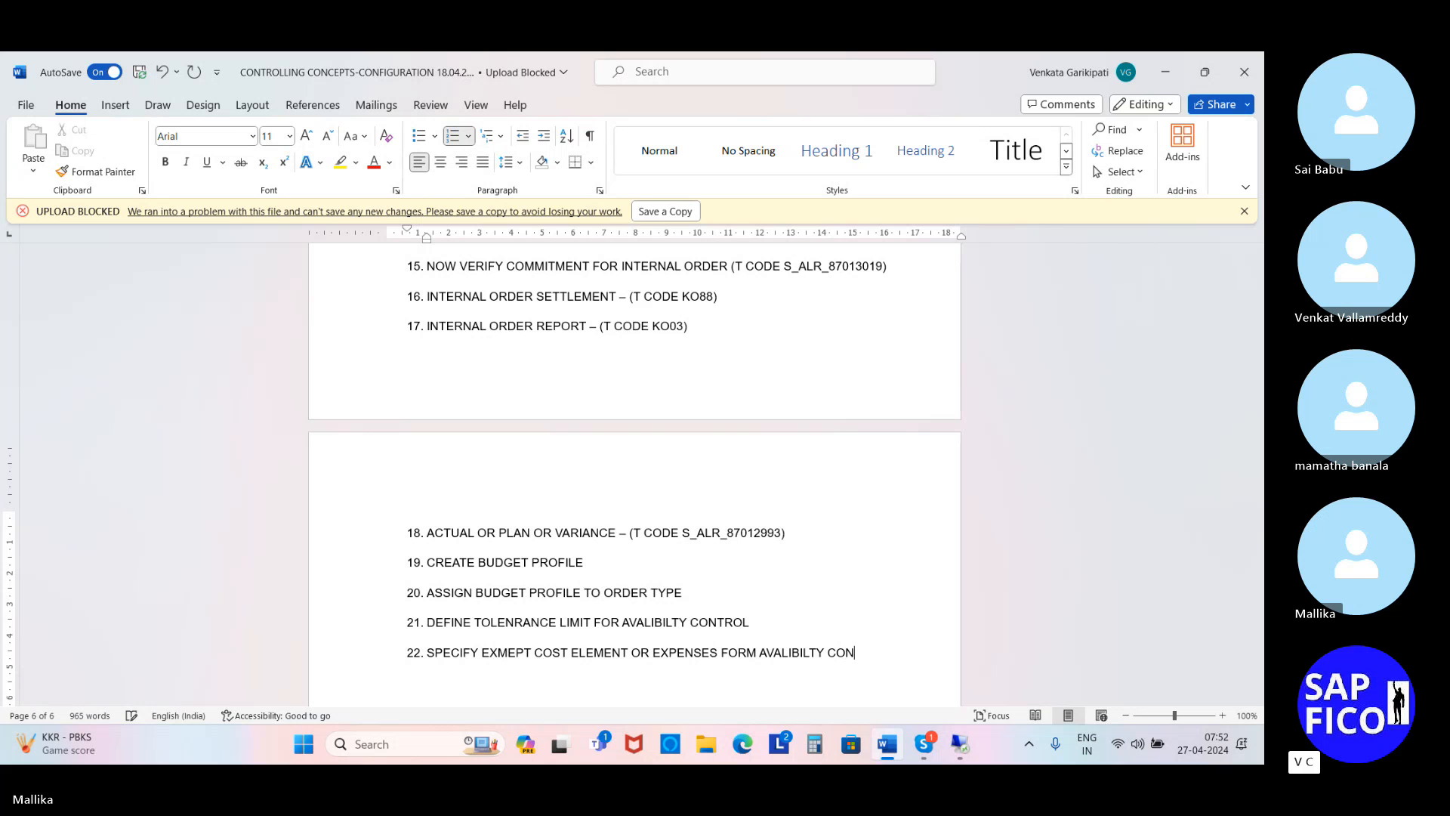
type("TROL")
key("Return")
Enter "SETUP AVALIBILTY CONTROL" as item 23 of the numbered list.
type("SETUP AVA;I")
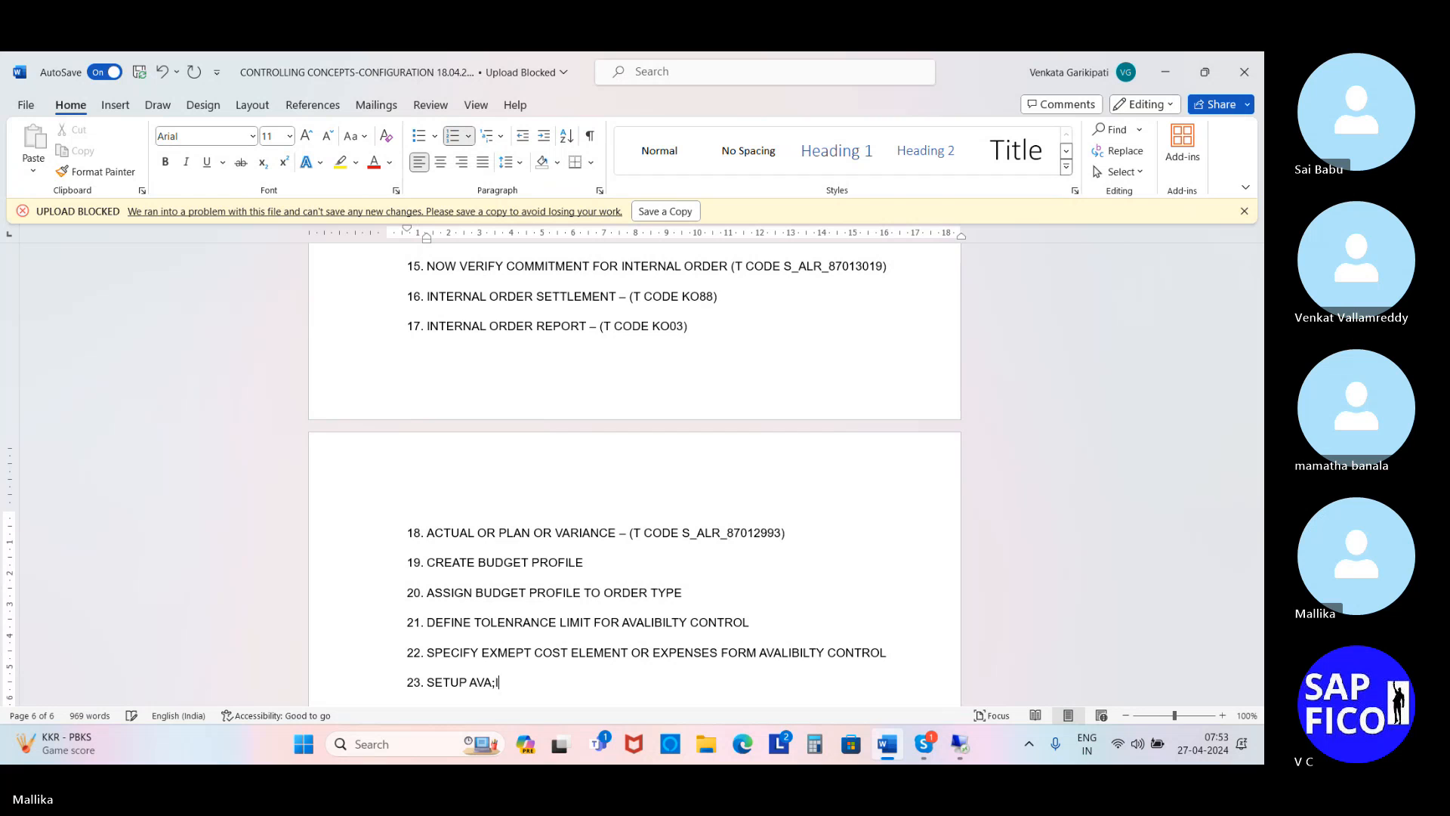
type("BI")
key("BackSpace")
key("BackSpace")
key("BackSpace")
type("LIBILTY CONTROL")
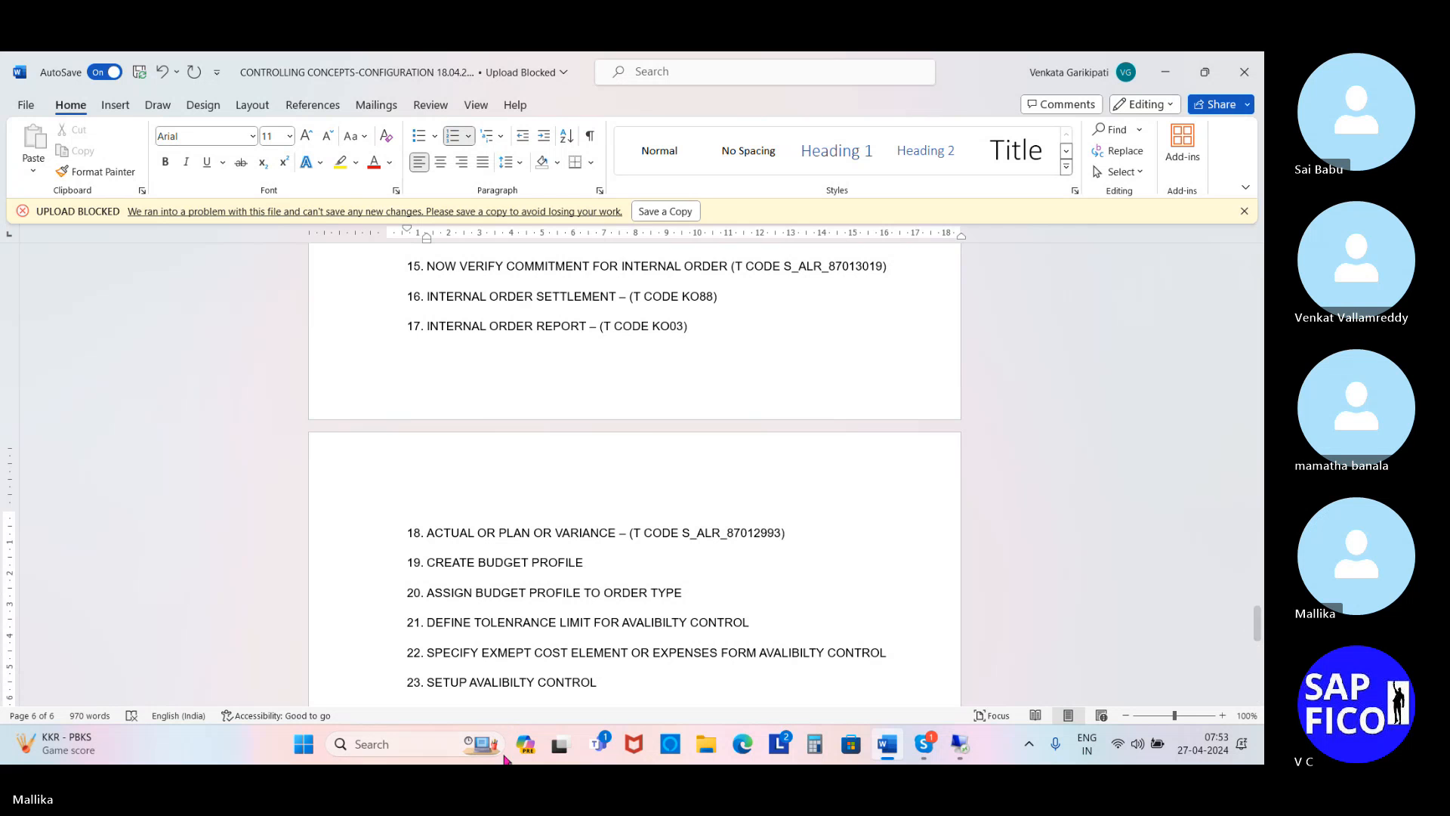
left_click(961, 746)
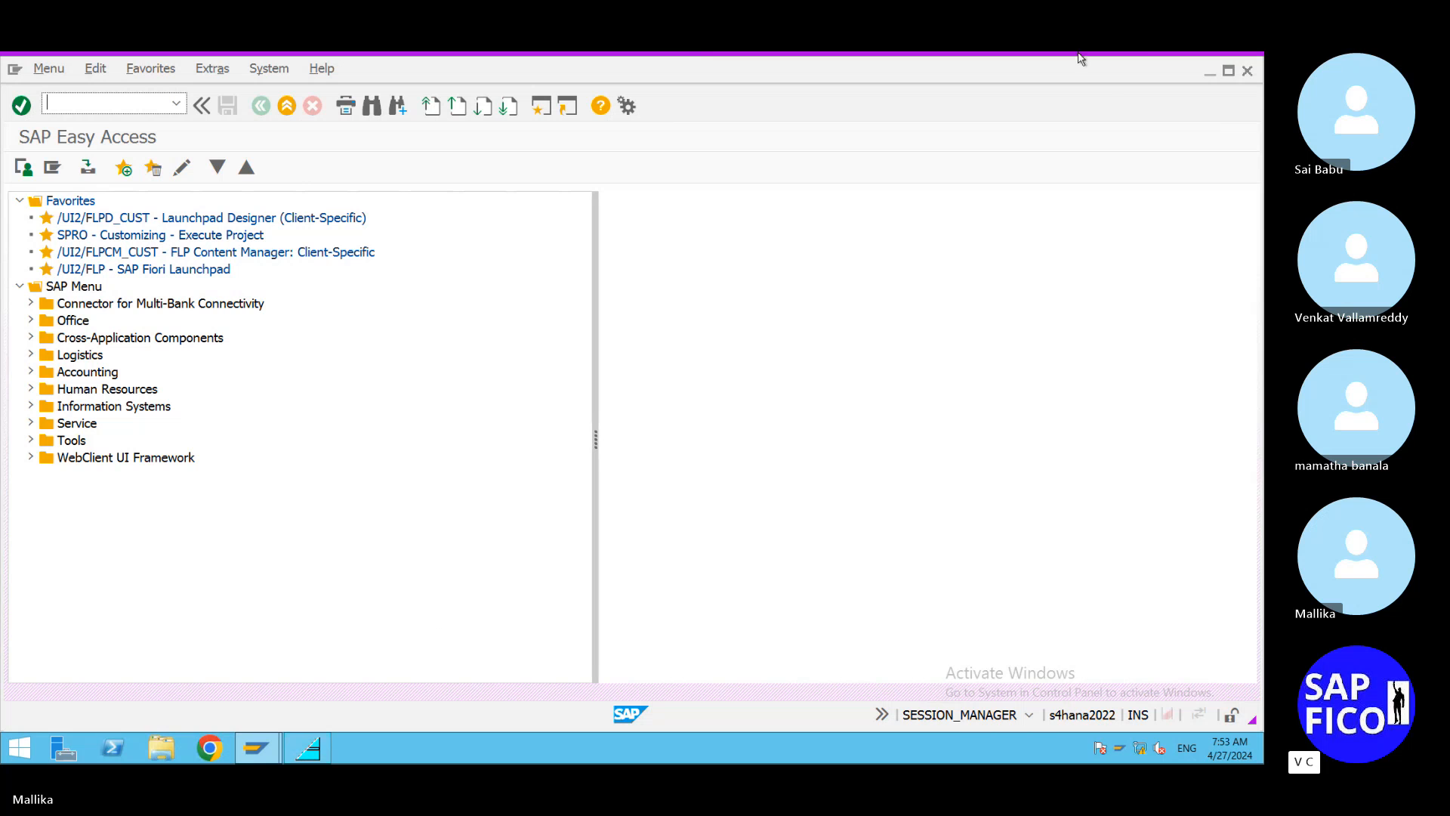
mouse_move(1114, 71)
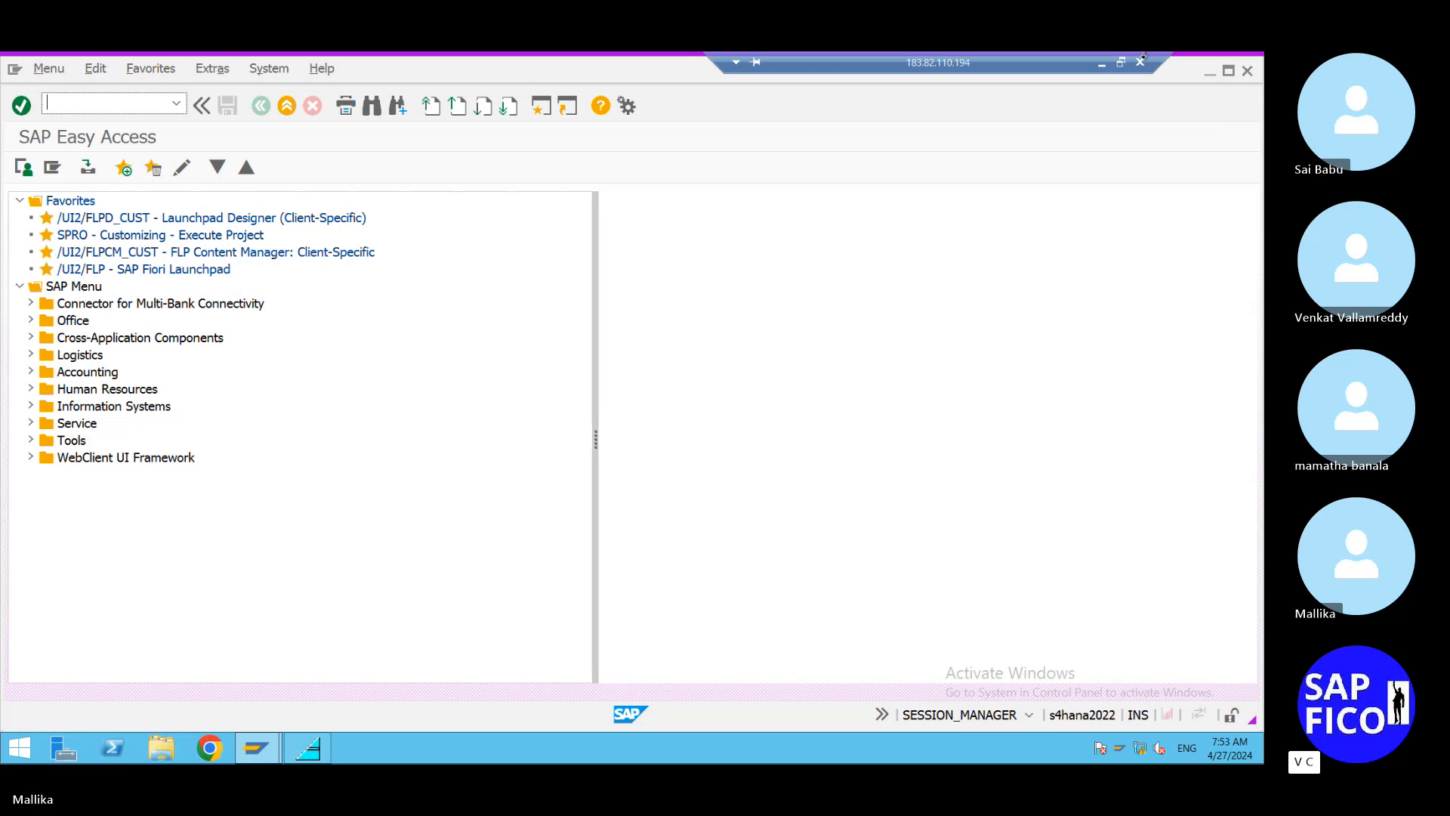
left_click(1103, 72)
Correct the word "AVALIBILTY" in item 21 to "AVAILABILTY".
scroll(939, 399, "up", 6)
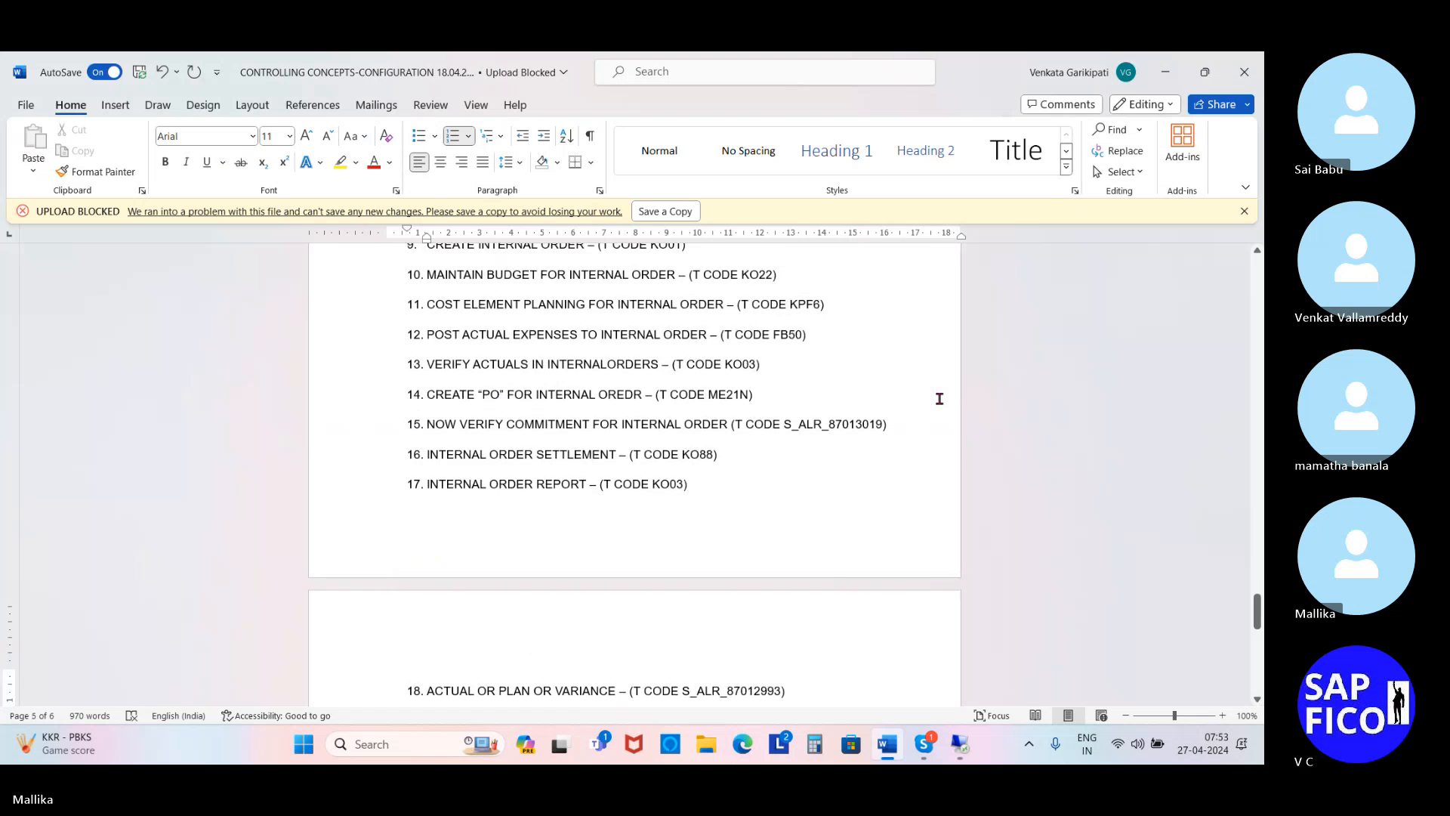
scroll(940, 398, "down", 2)
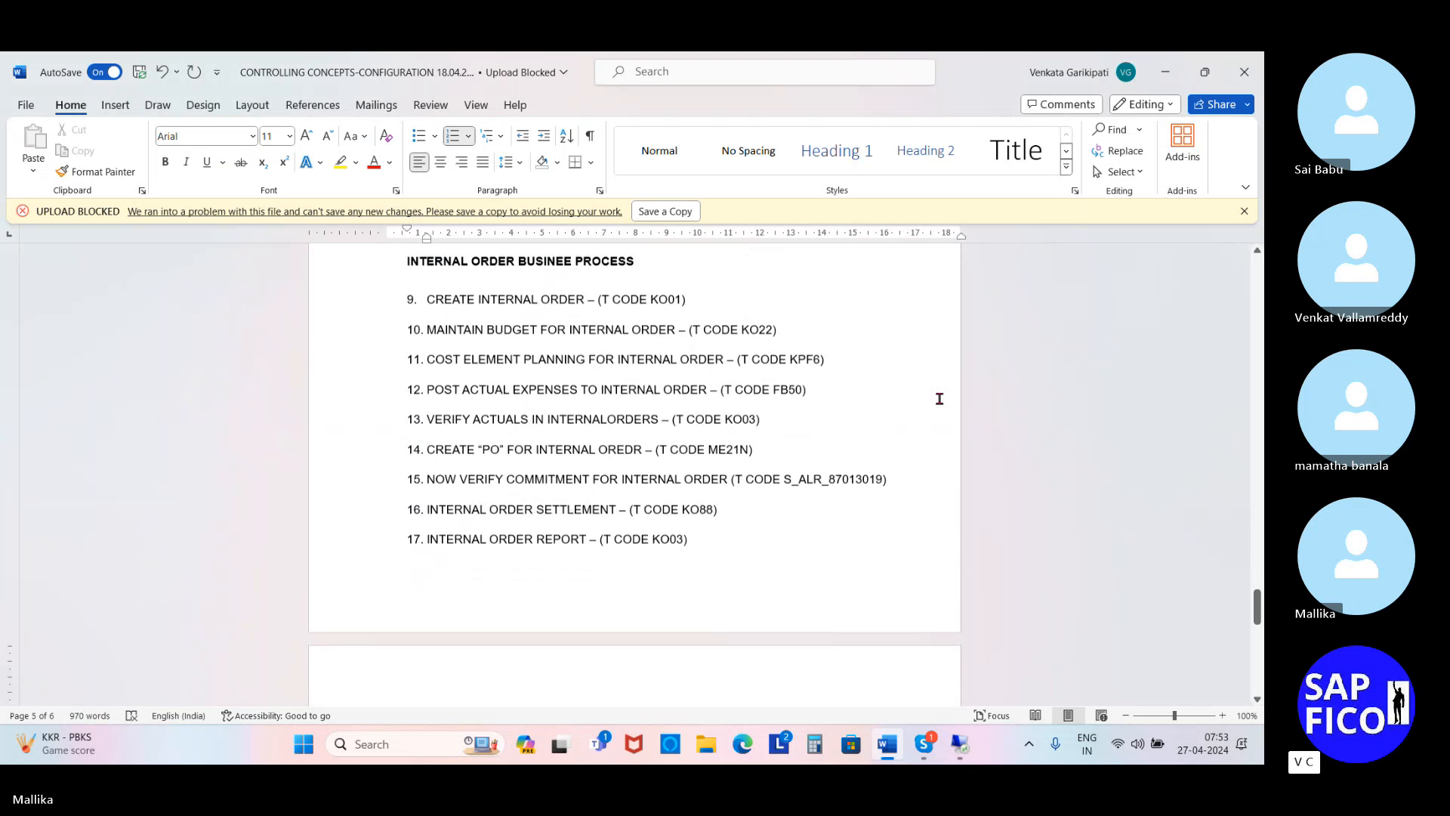
scroll(940, 399, "down", 8)
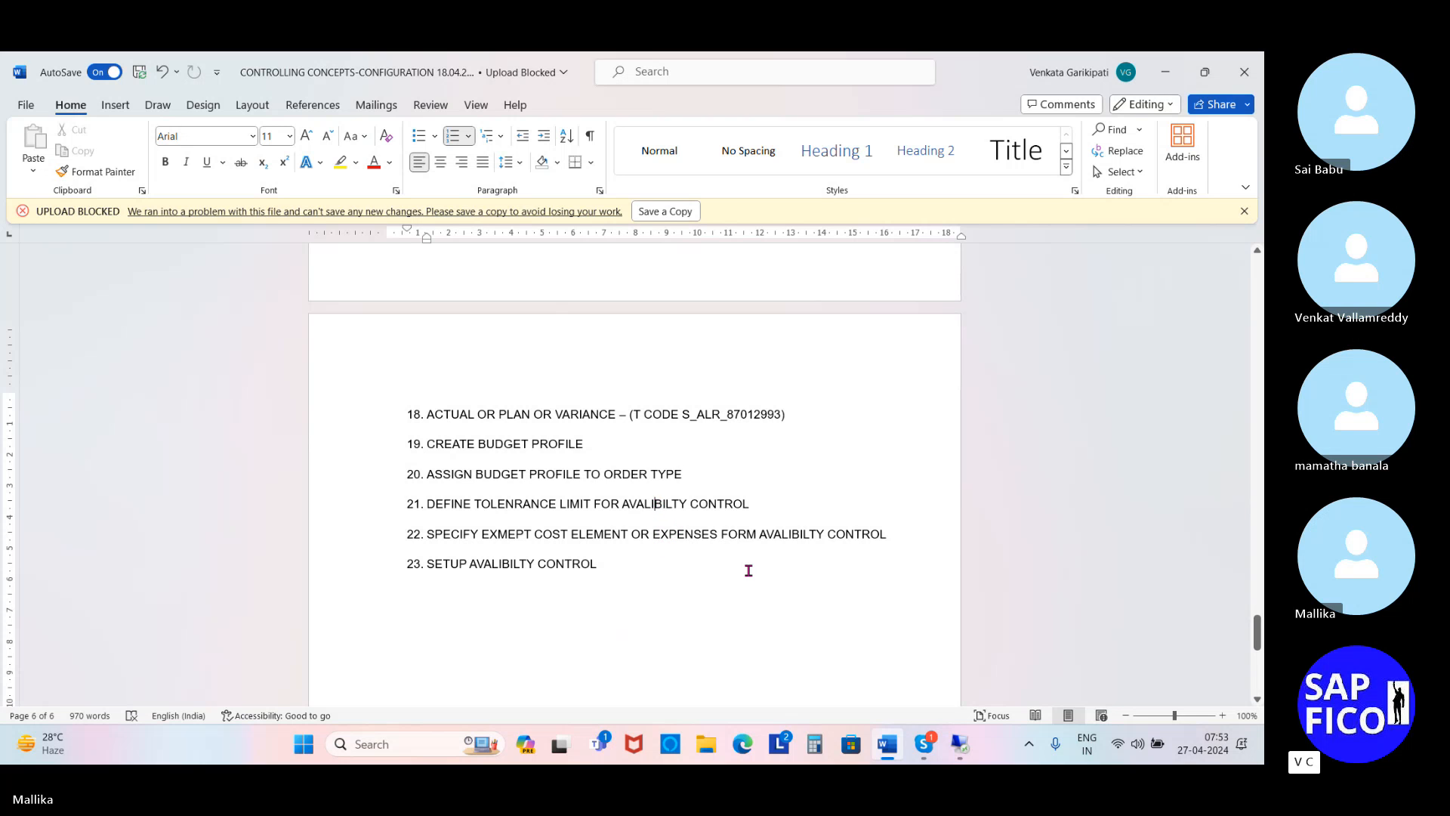
key("ctrl+z")
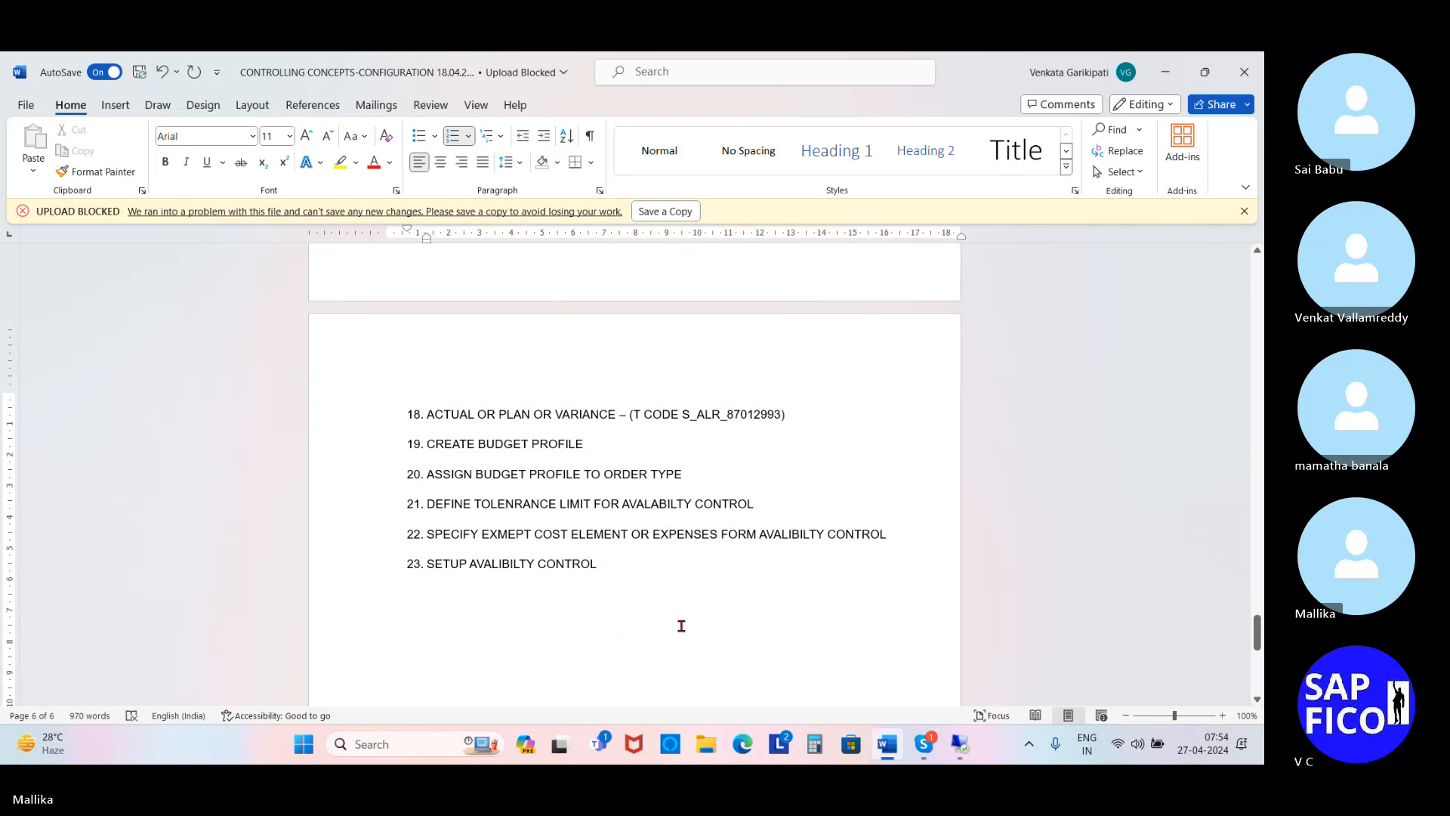
left_click(647, 504)
type("I")
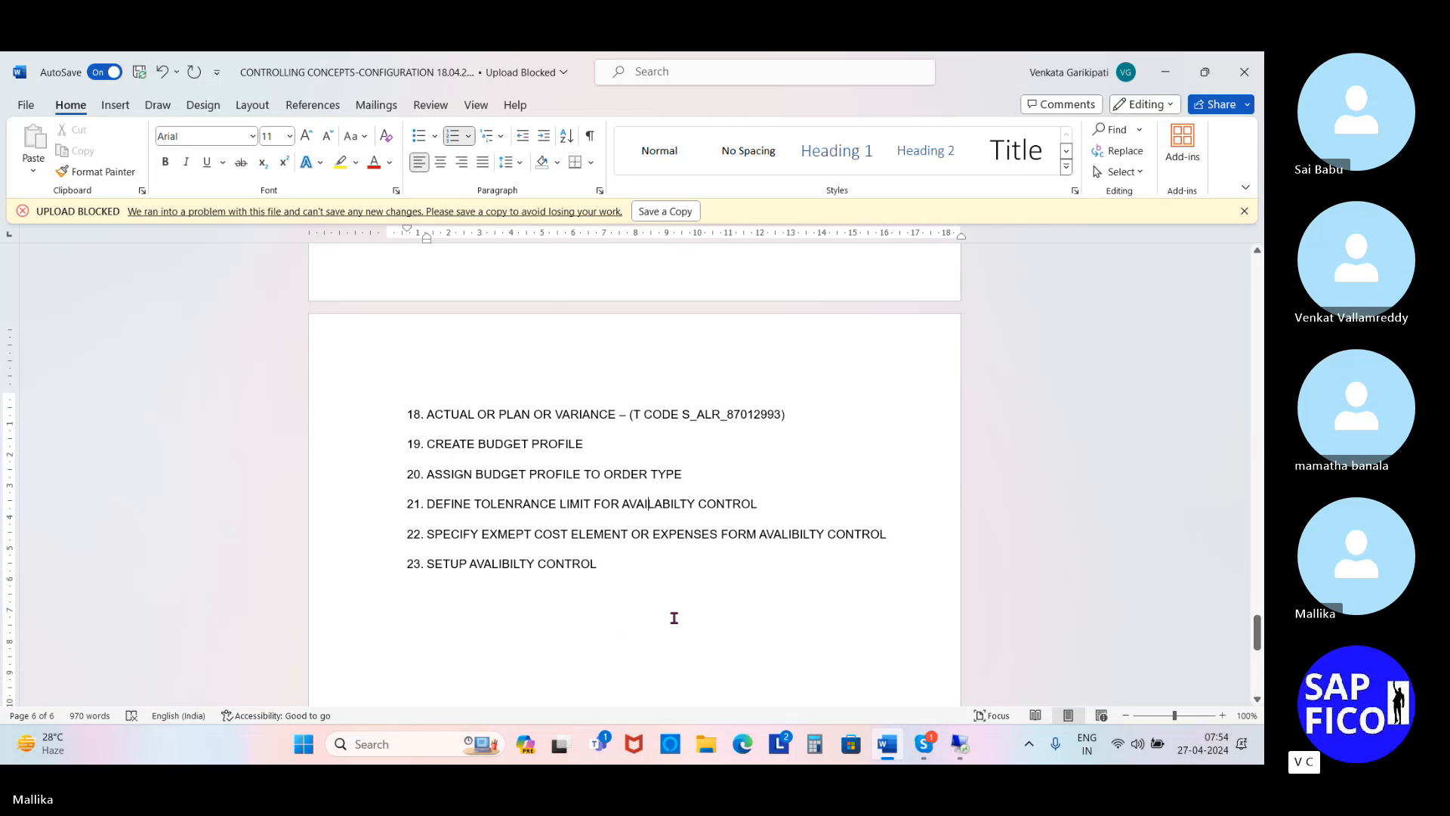
Correct the word "AVALIBILTY" in item 22 to "AVAILABILTY".
scroll(674, 618, "down", 1)
scroll(674, 618, "up", 1)
type("I")
left_click(796, 537)
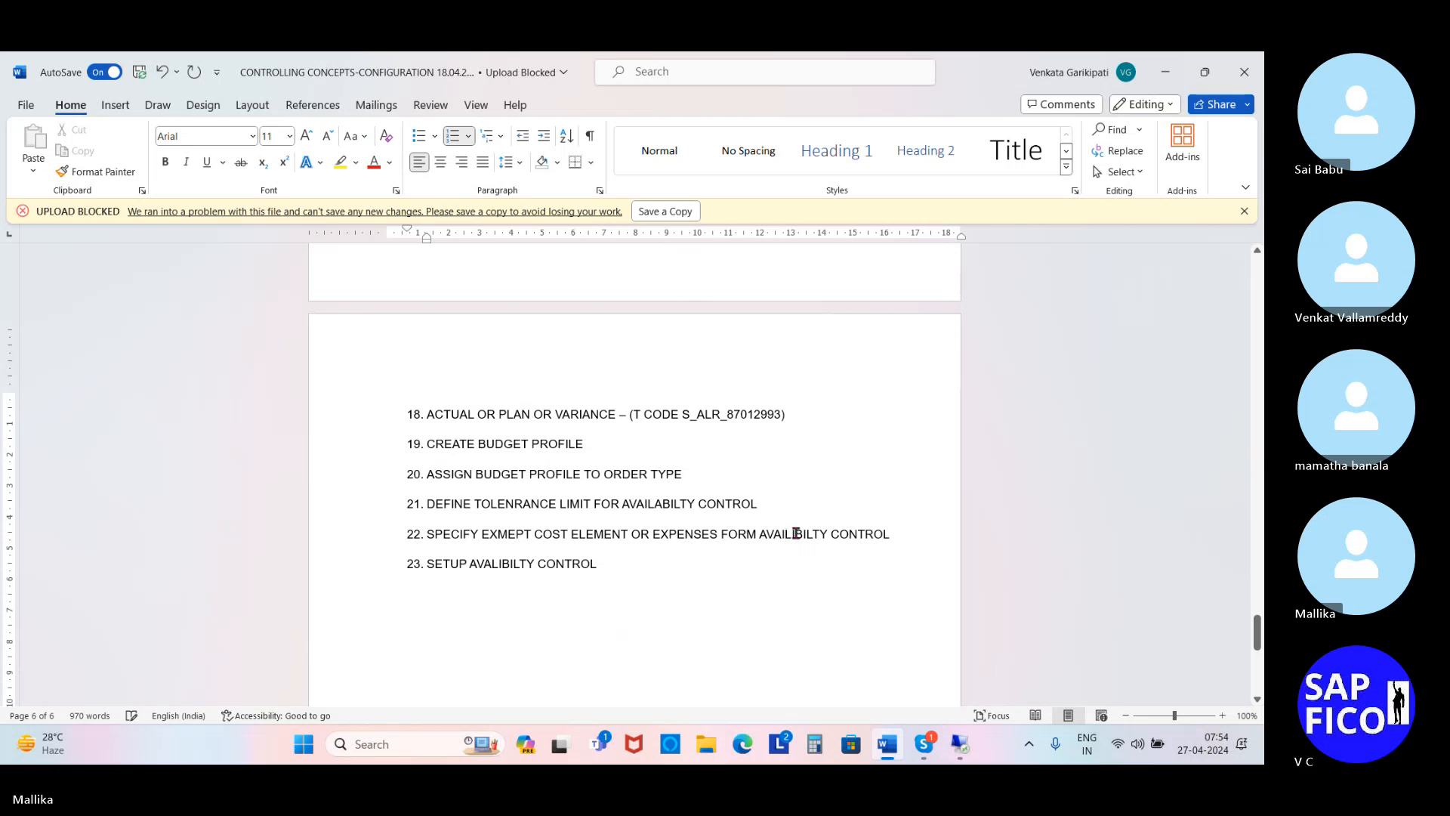
key("BackSpace")
type("A")
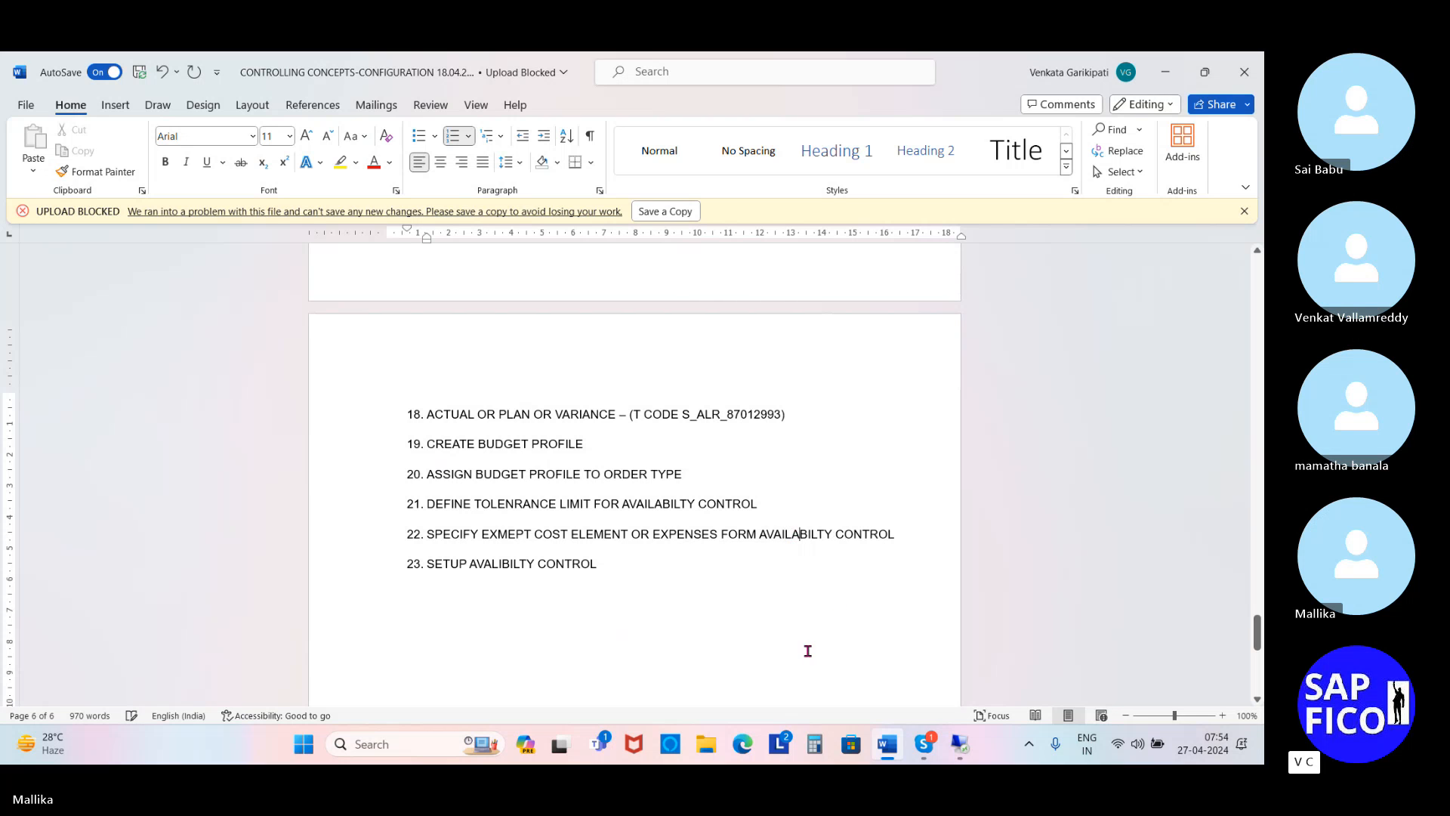
Correct the word "AVALIBILTY" in item 23 to "AVAILABILTY".
left_click(493, 563)
type("I")
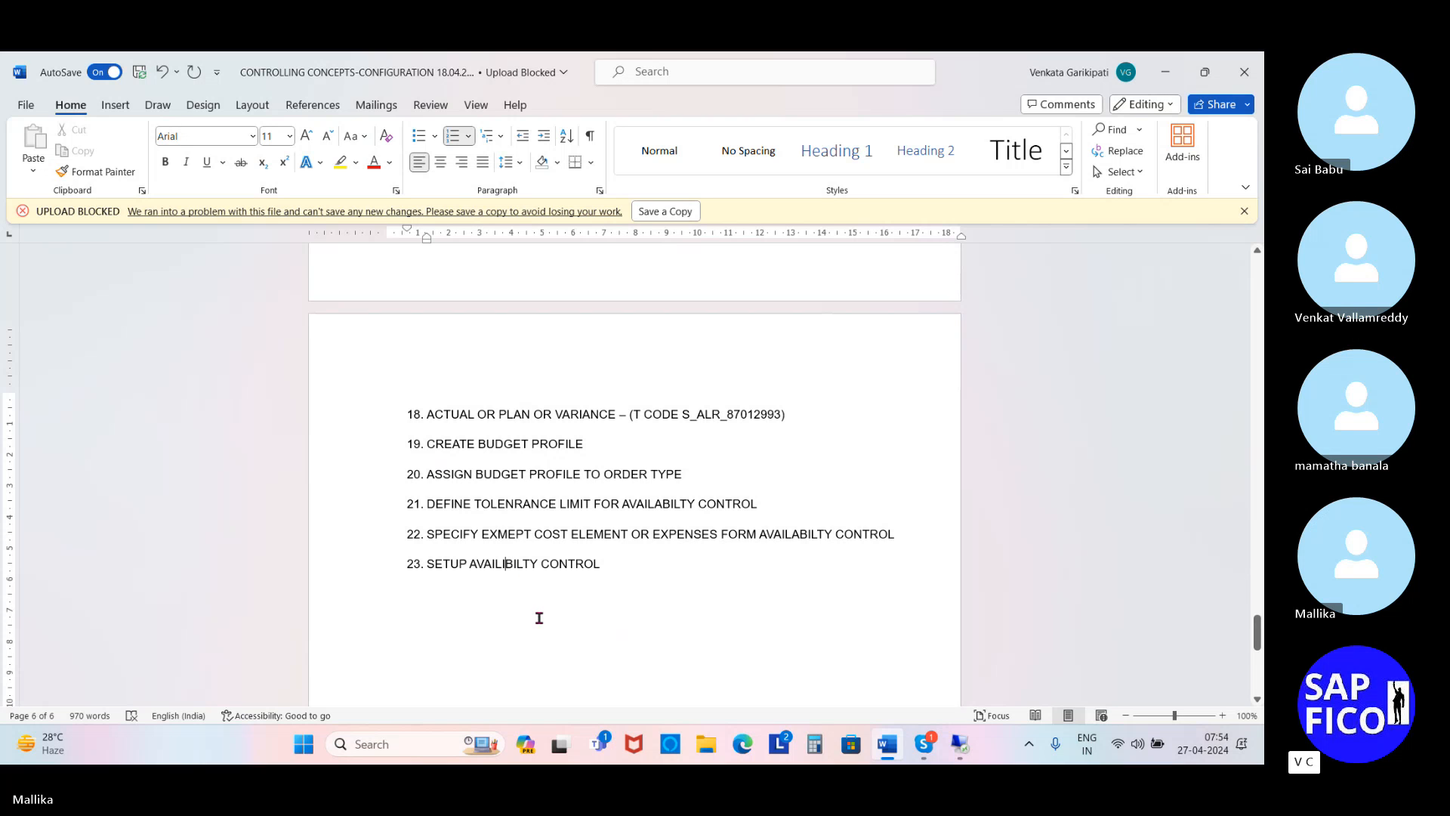
key("BackSpace")
type("A")
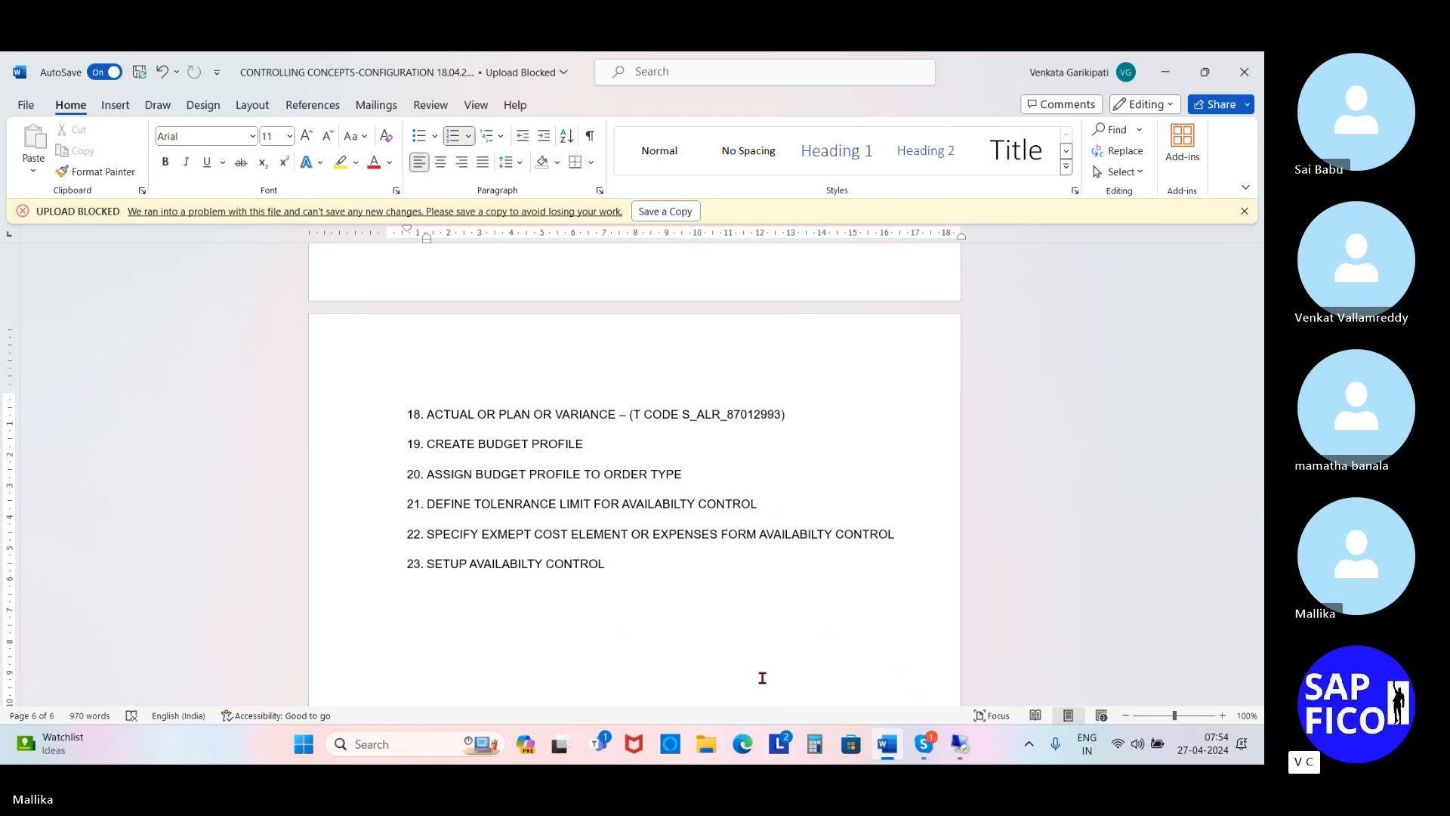
Switch to the remote SAP session, run transaction /NSPRO and open the SAP Reference IMG.
left_click(955, 746)
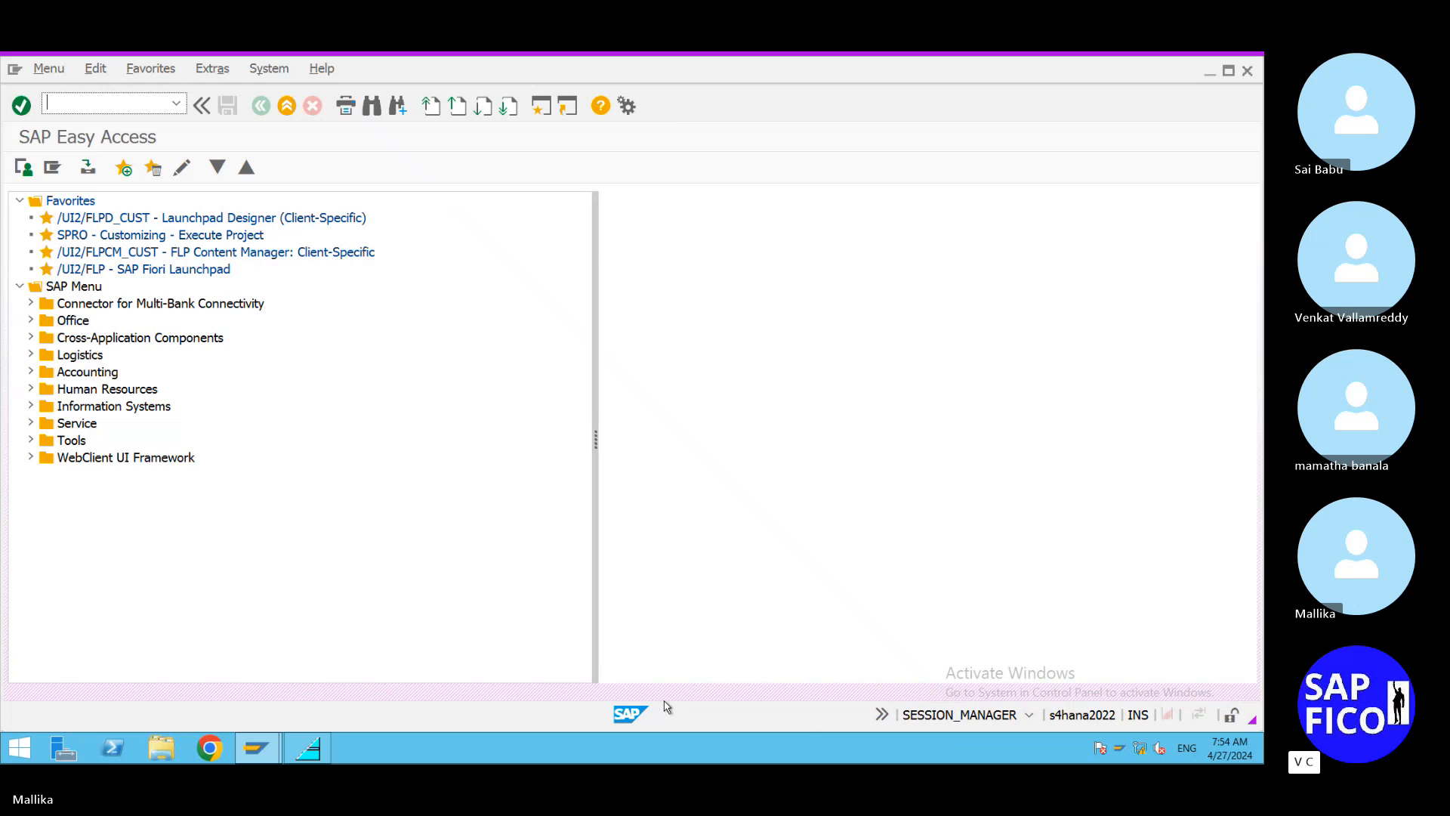
type("/NSPRO")
key("Return")
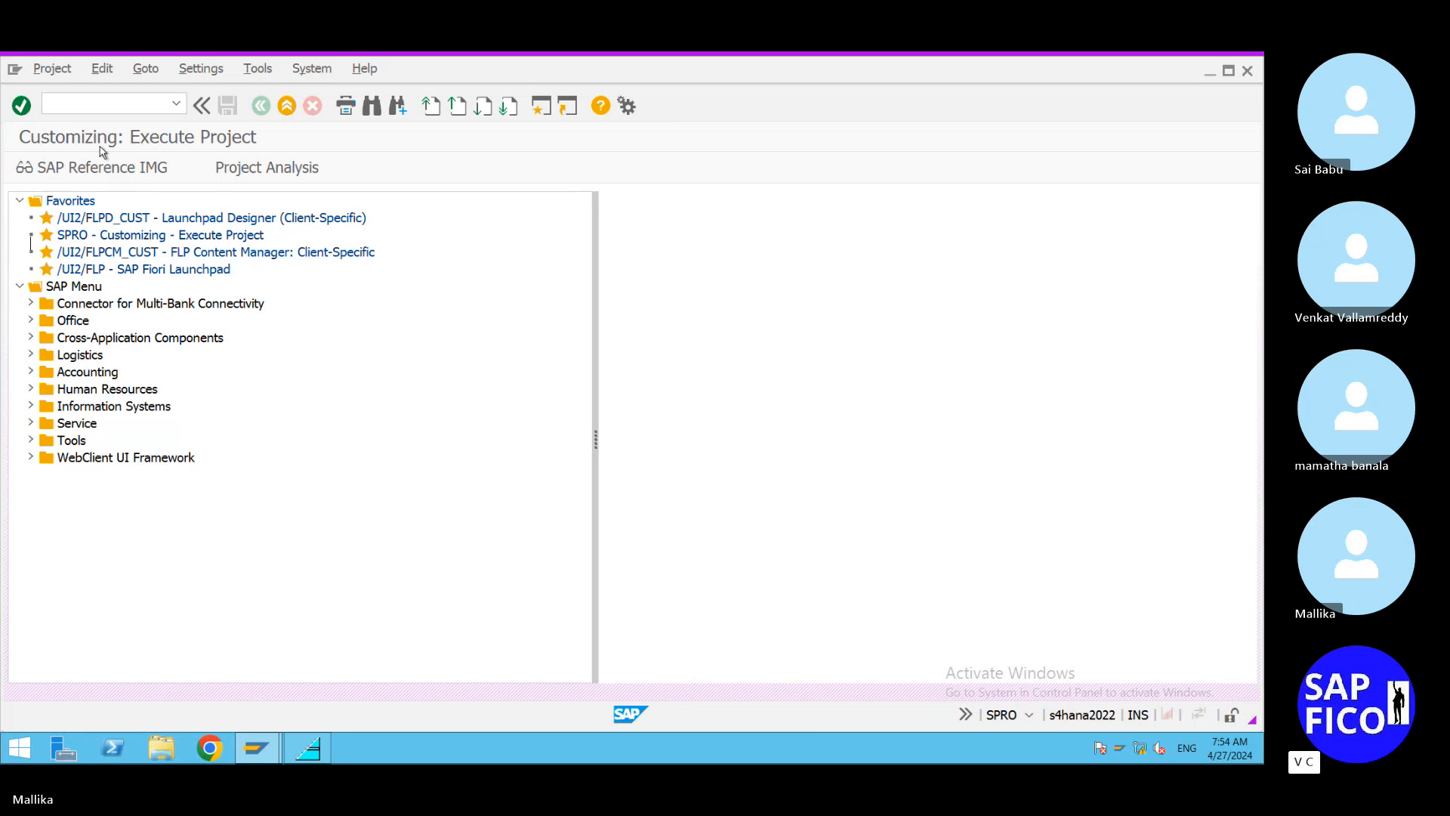
left_click(108, 164)
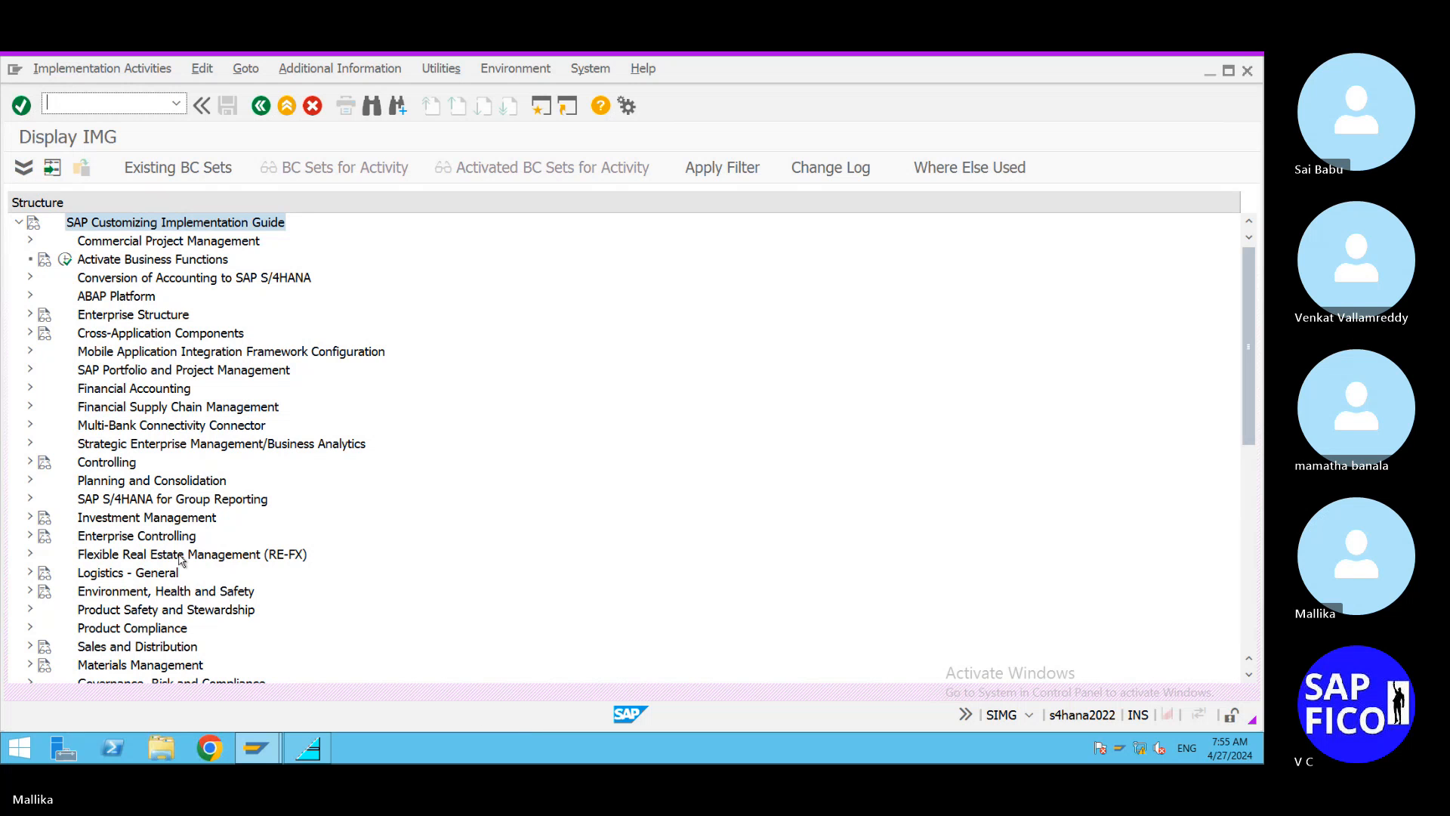
Open the Maintain Budget Profile activity under Controlling, Internal Orders, Budgeting and Availability Control.
left_click(31, 462)
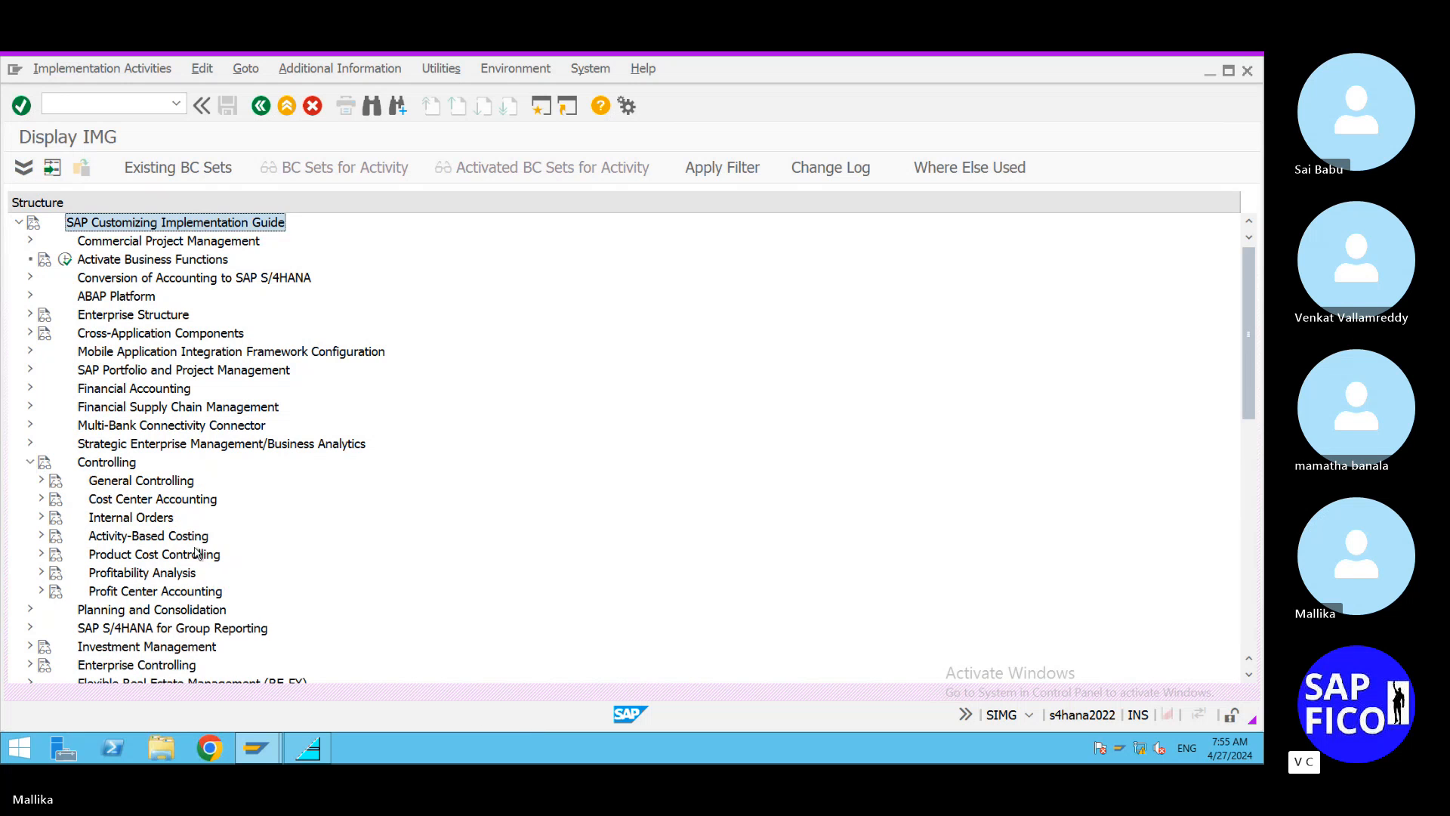
scroll(194, 554, "down", 2)
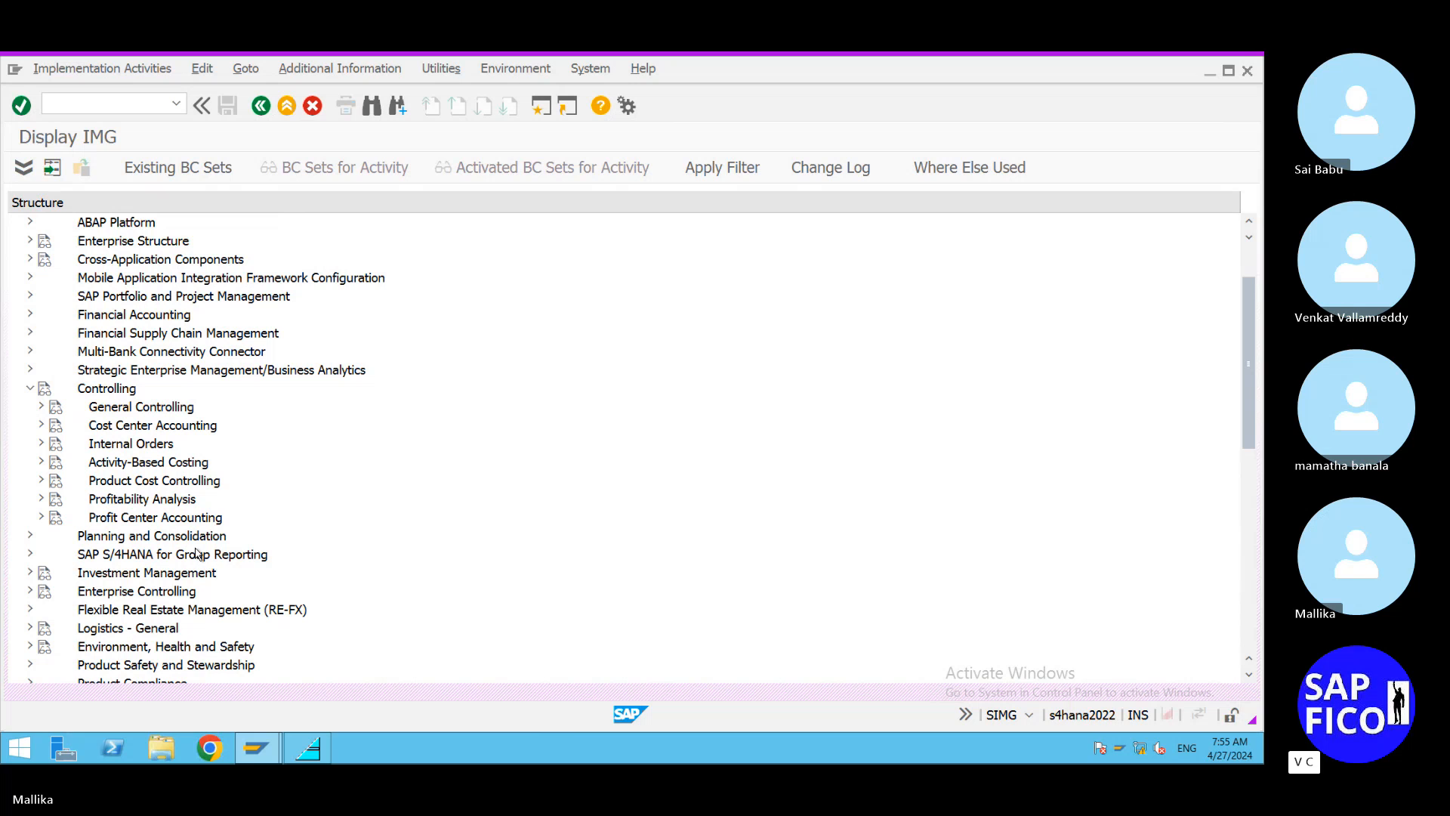
left_click(42, 444)
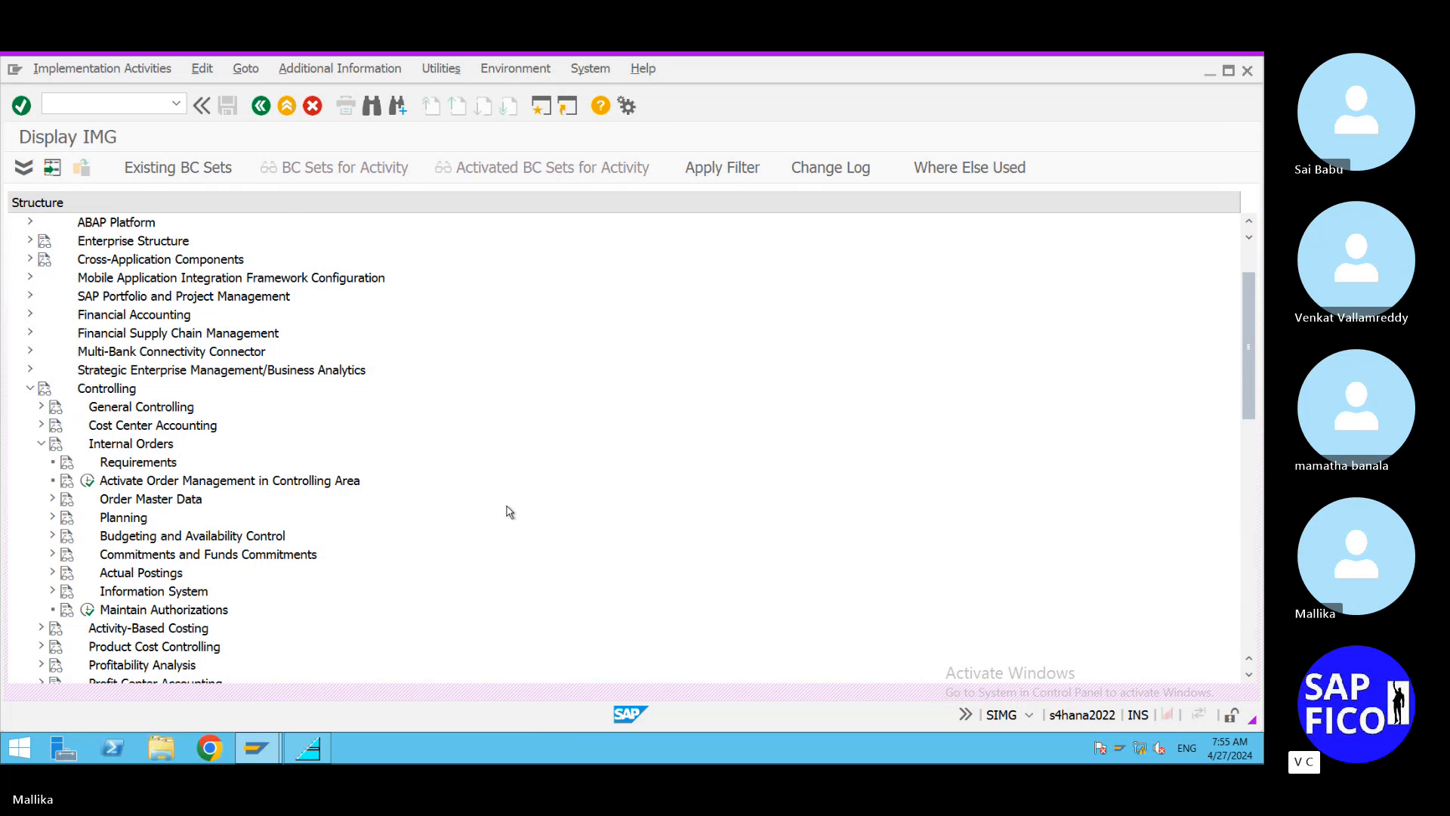
left_click(54, 538)
scroll(297, 550, "down", 4)
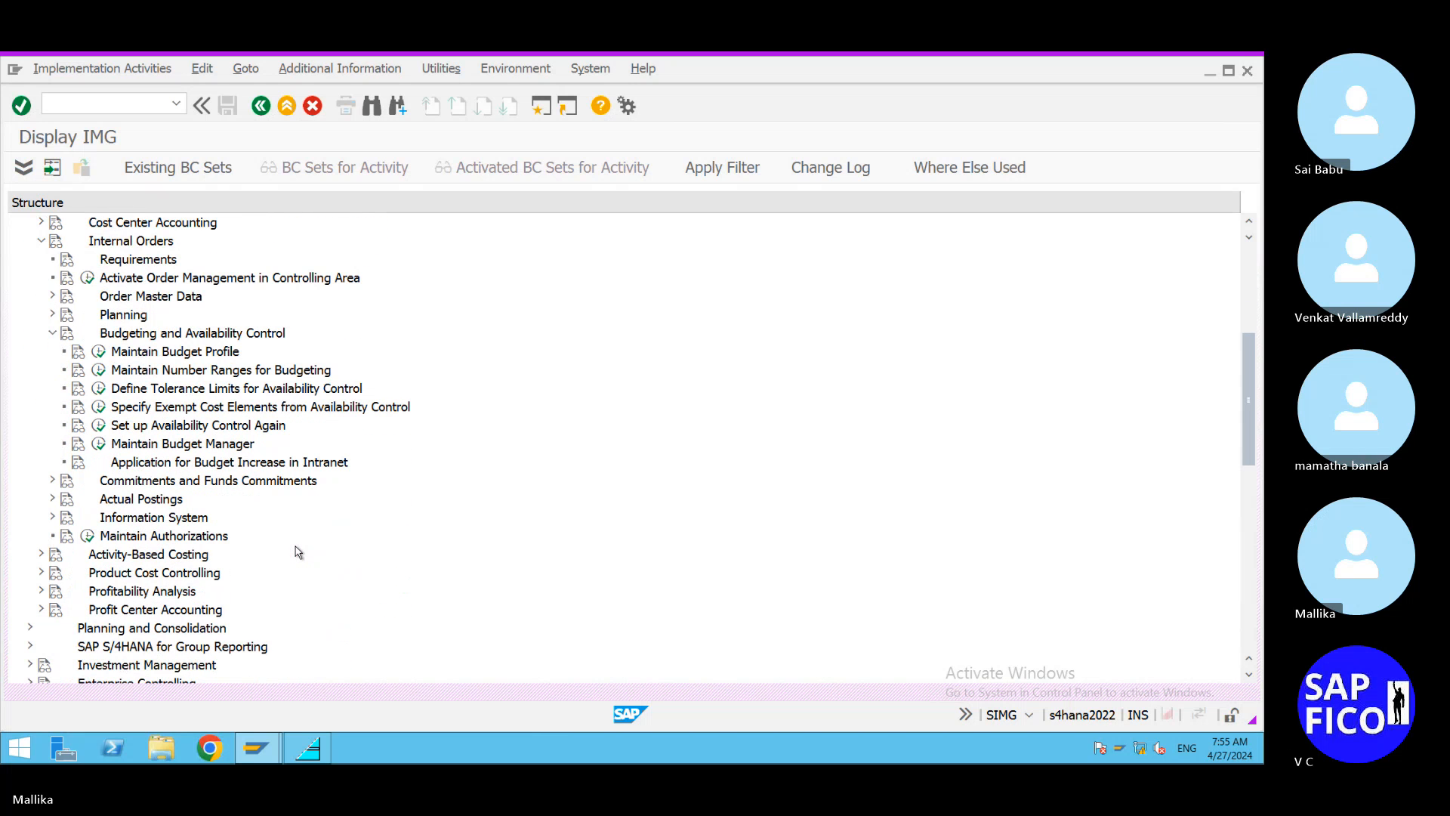
left_click(100, 353)
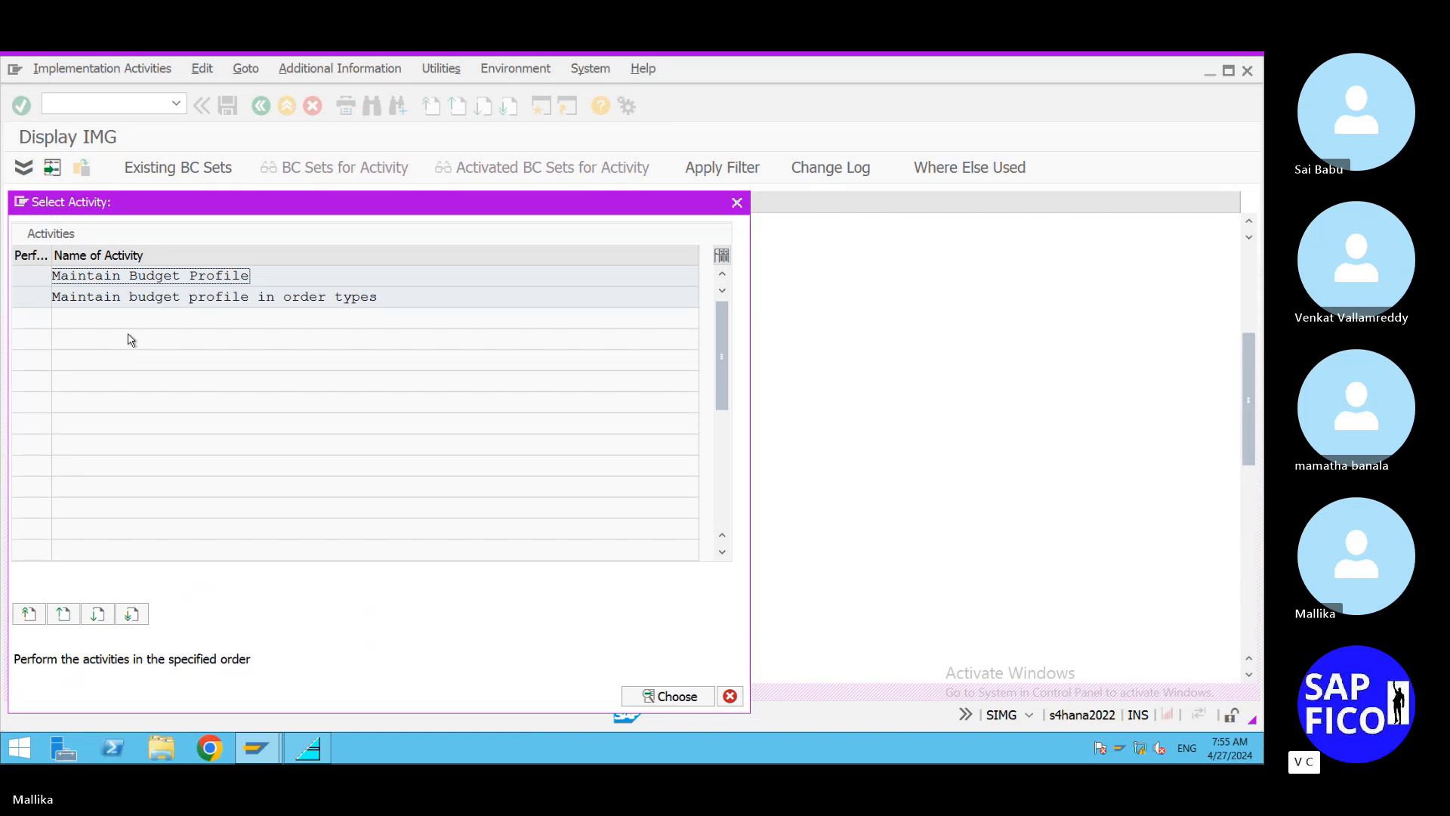
double_click(63, 279)
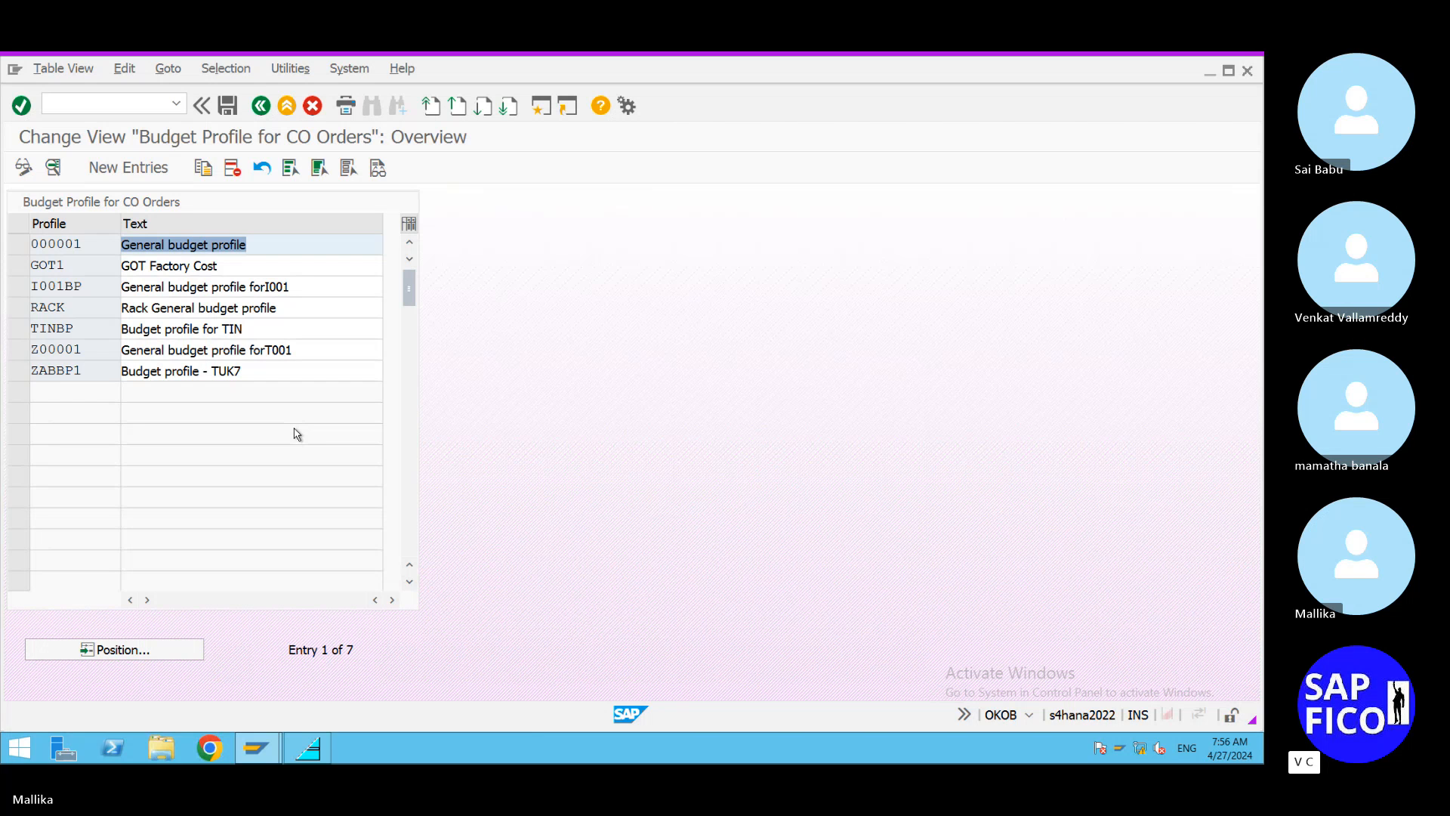
Start a new budget profile entry MAL2 with the text "MAL2 BUDGET PROFILE".
left_click(130, 169)
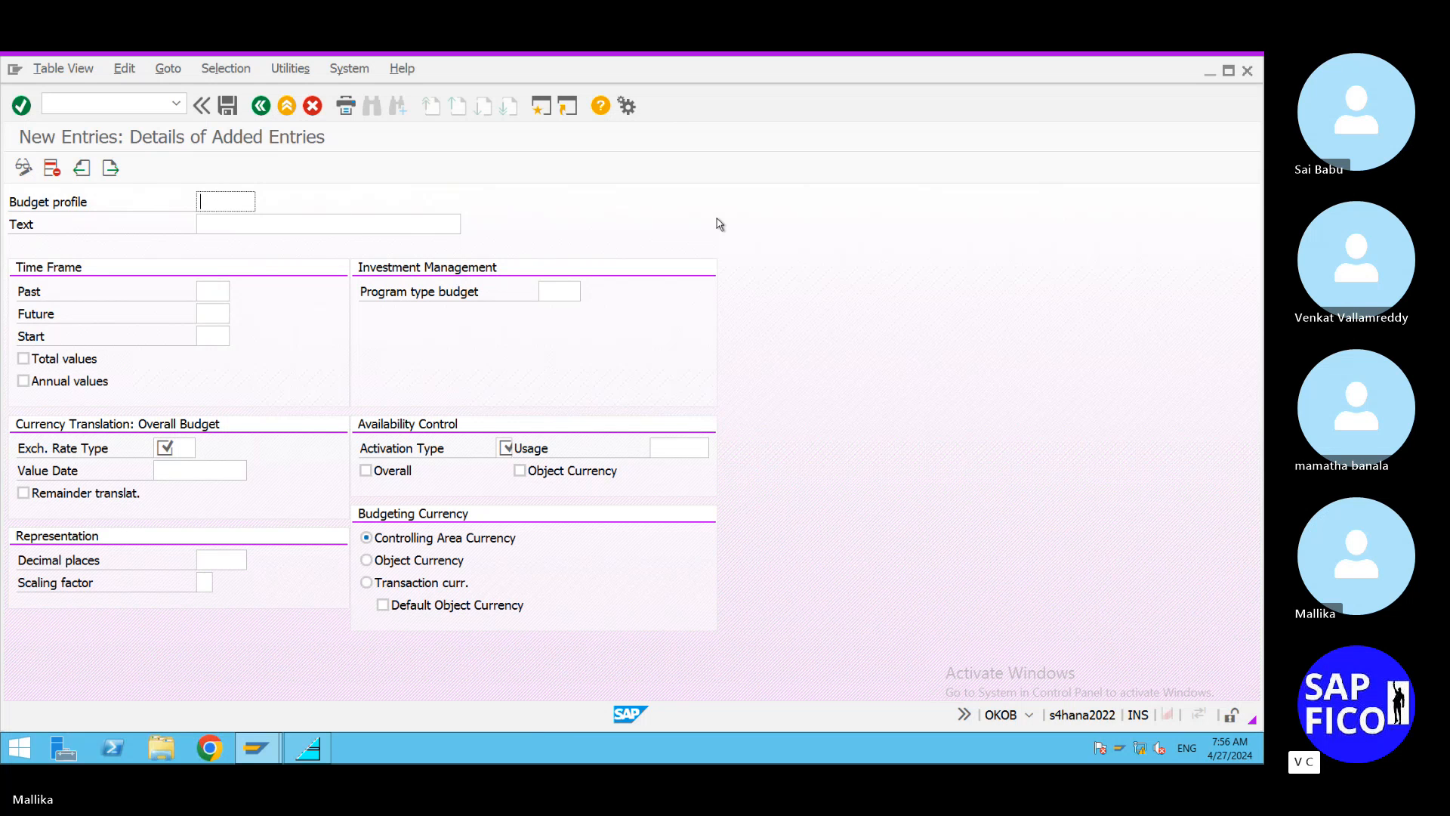
type("MAL2")
left_click(212, 226)
type("MAL")
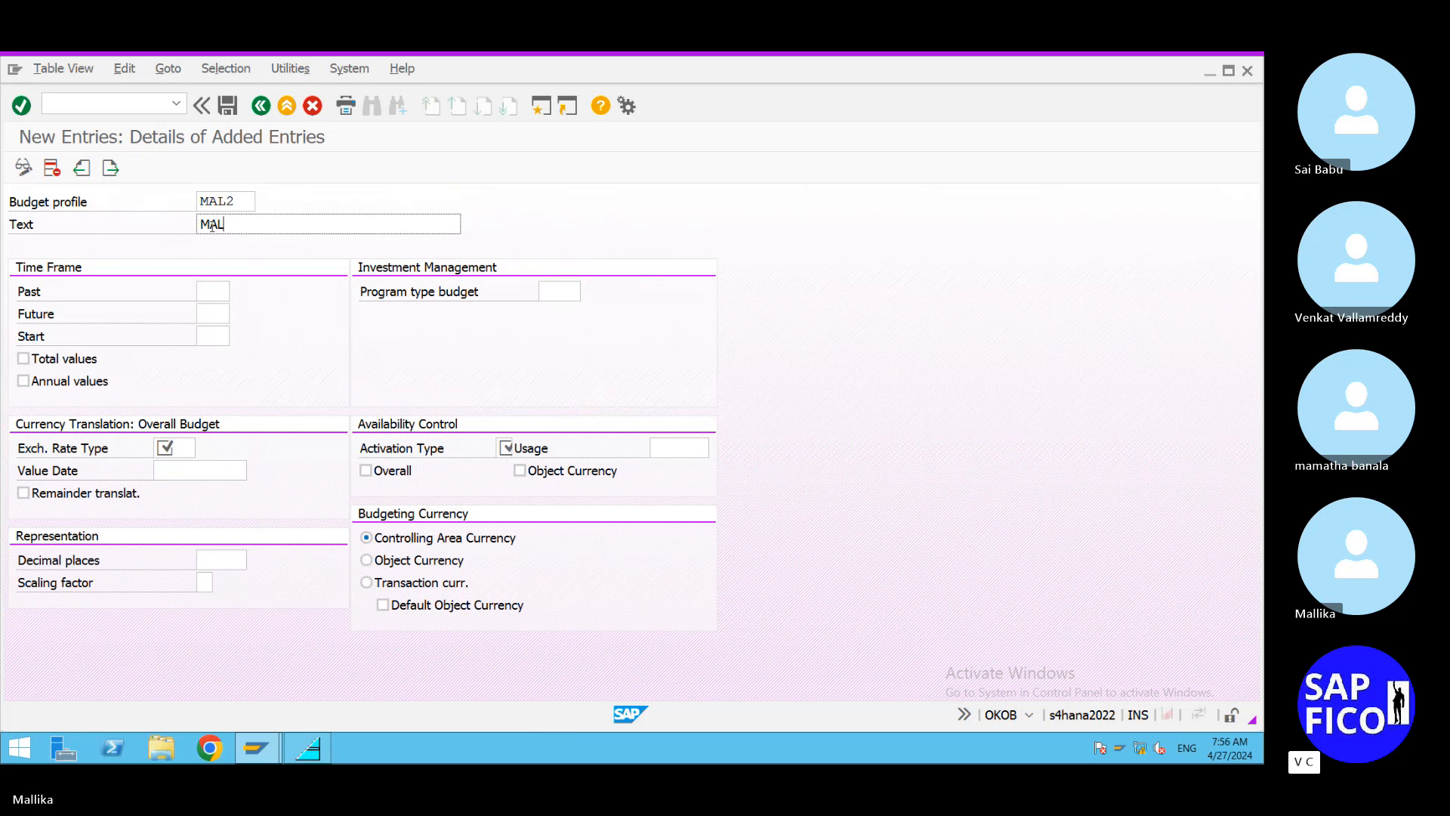
type("2 BUDGET PROFILE")
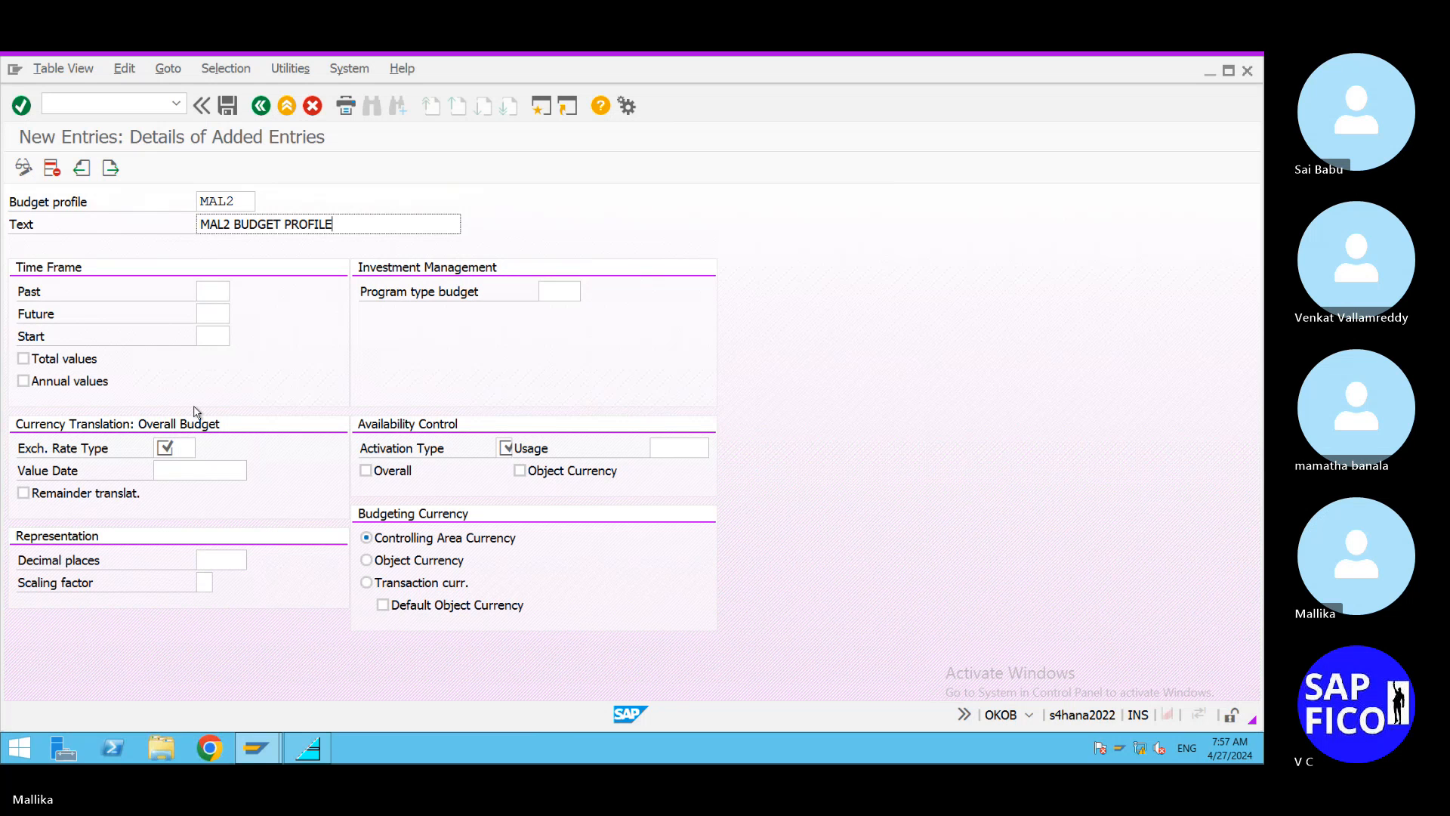
Set the profile's time frame to 1 past and 2 future, and enable total values and annual values.
left_click(212, 288)
type("1")
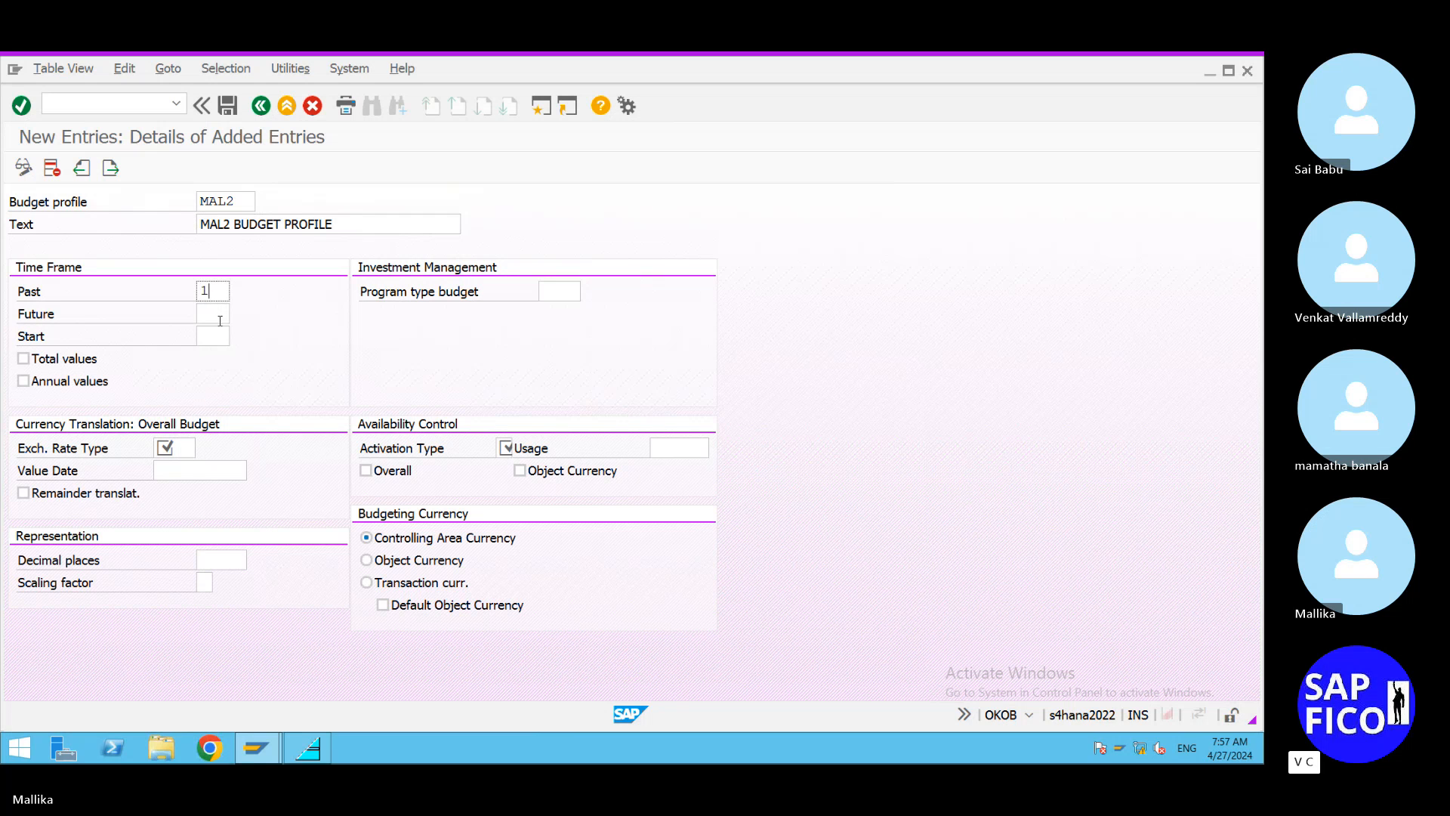
left_click(212, 315)
type("2")
left_click(23, 359)
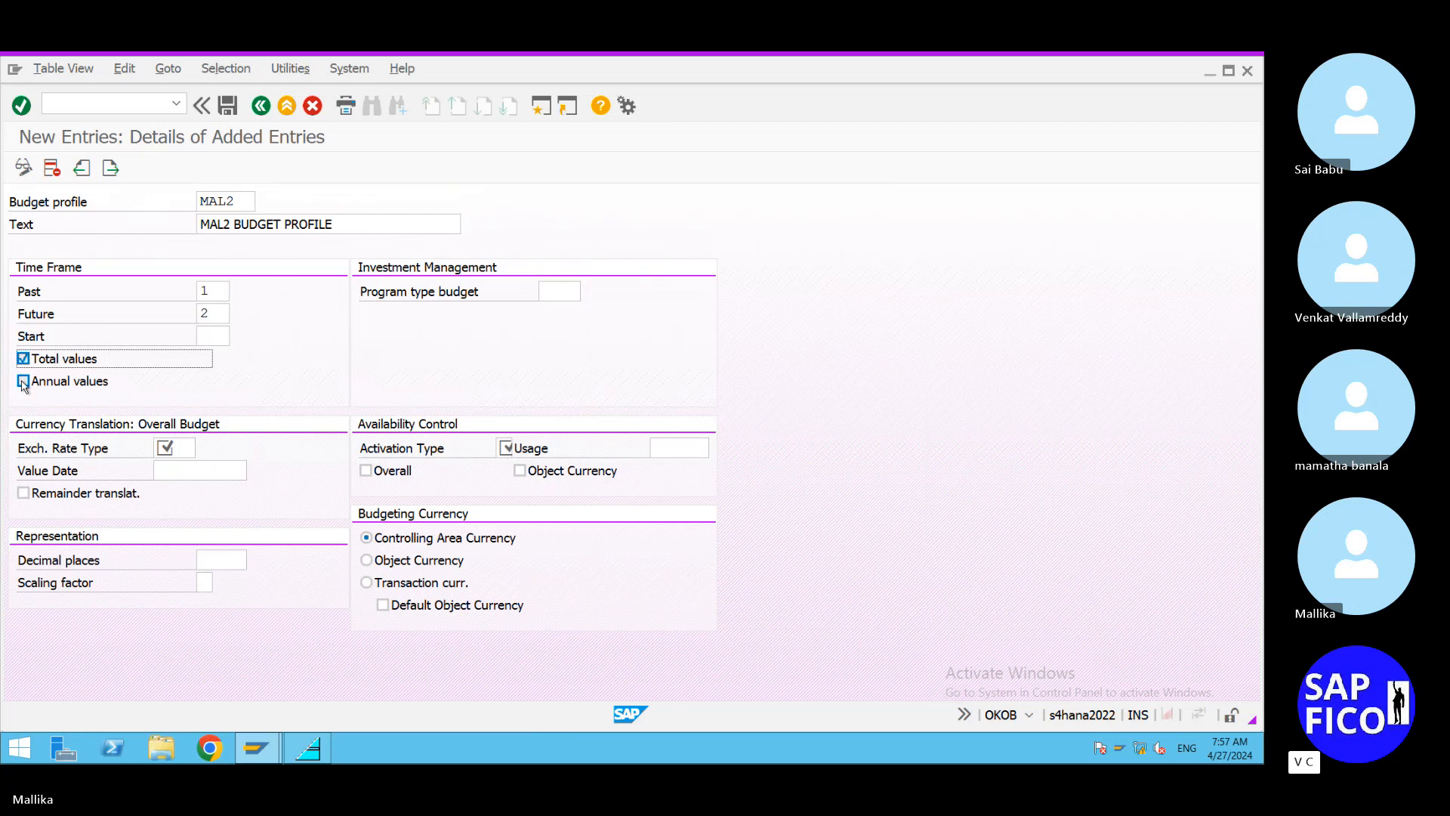
left_click(23, 382)
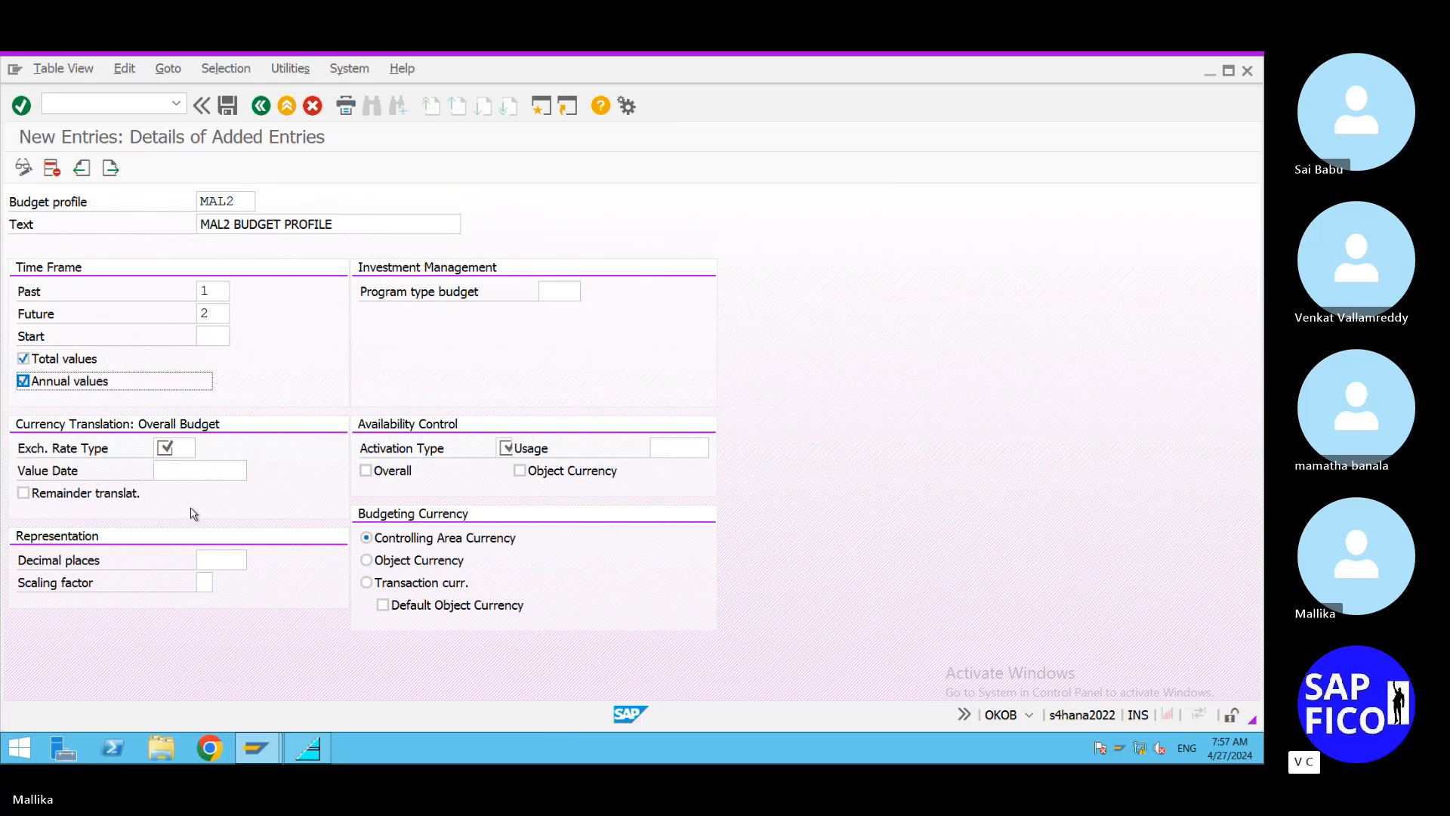
Set the exchange rate type to P for standard cost planning translation and the decimal places to 2.
left_click(185, 447)
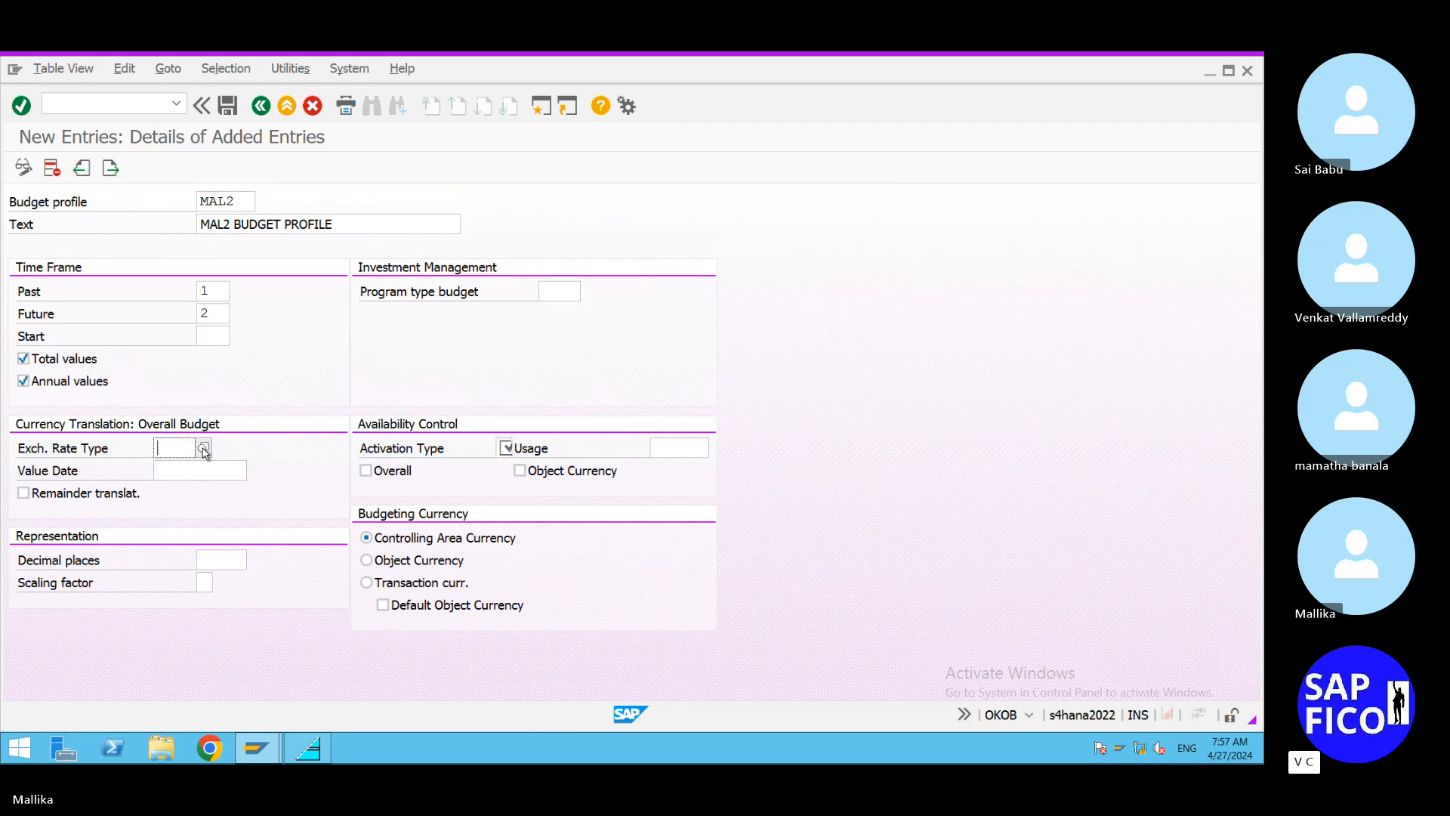
type("P")
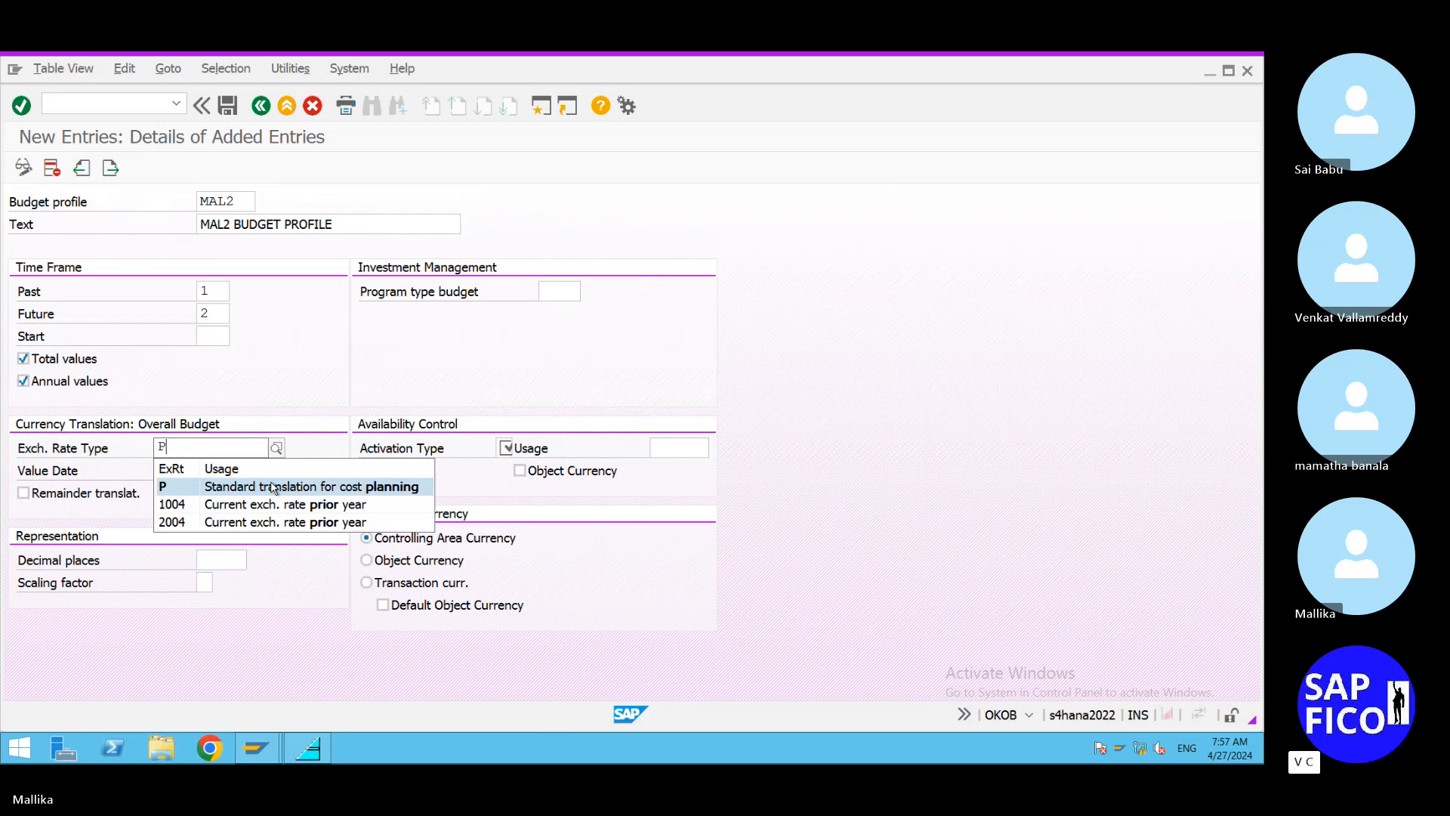
left_click(275, 488)
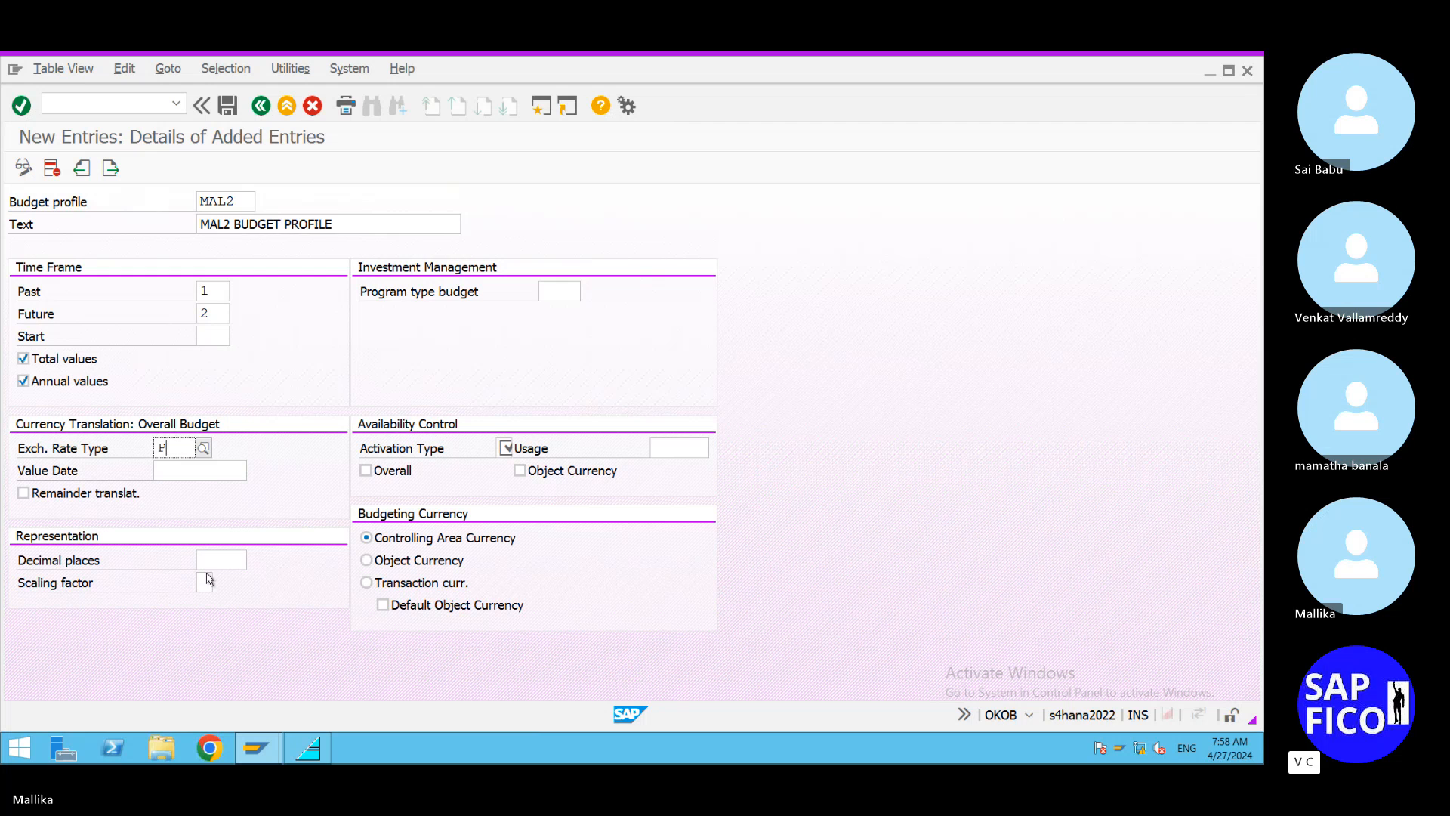
left_click(225, 561)
type("2")
Set availability control to activation type 1, automatic activation during budget allocation, and choose Object Currency as the budgeting currency.
left_click(506, 447)
left_click(507, 448)
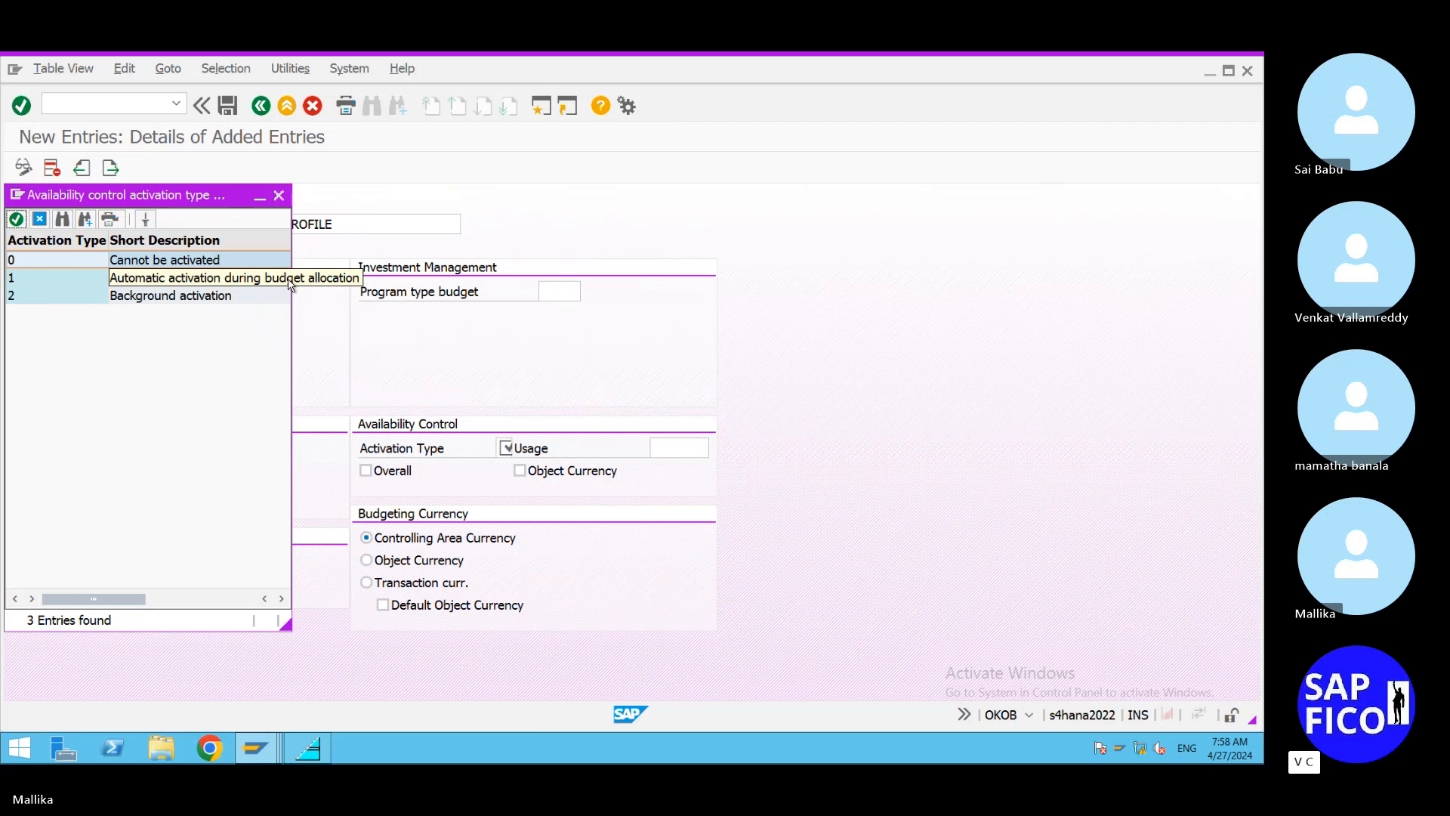
double_click(213, 280)
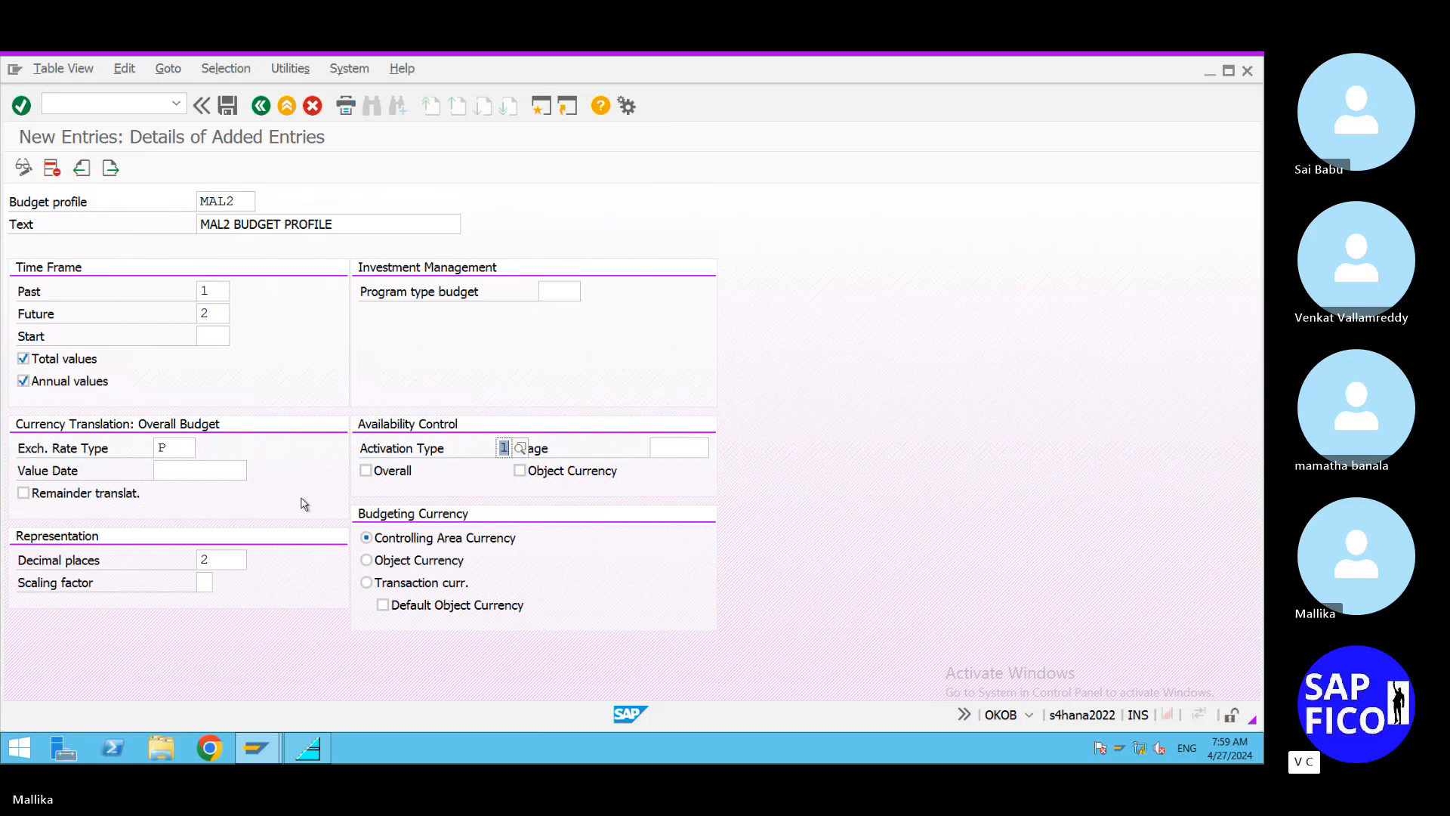
left_click(366, 559)
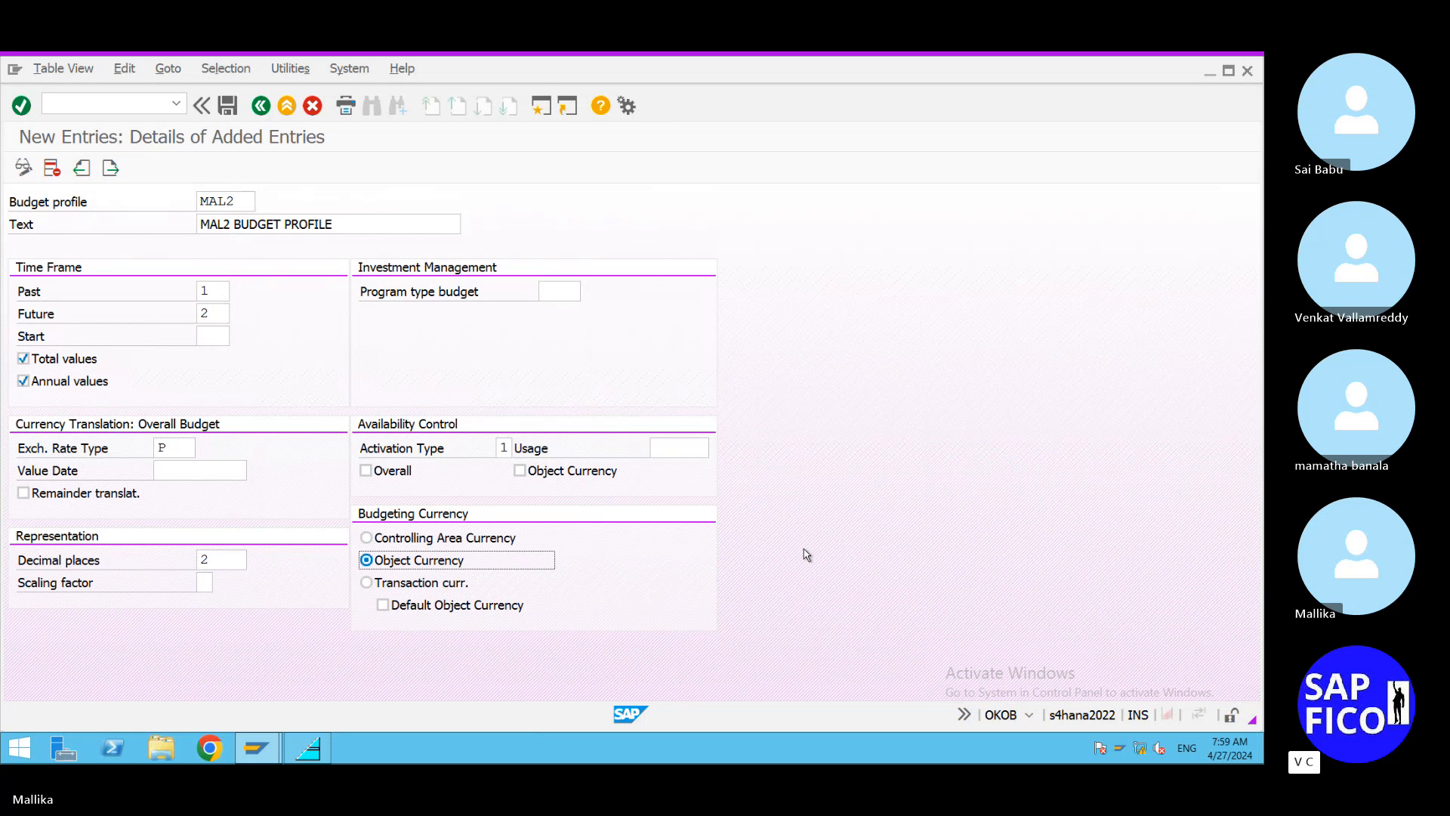
Save the MAL2 budget profile in a new customizing request described as "BUDGET PROFILE FOR MAL2".
left_click(228, 107)
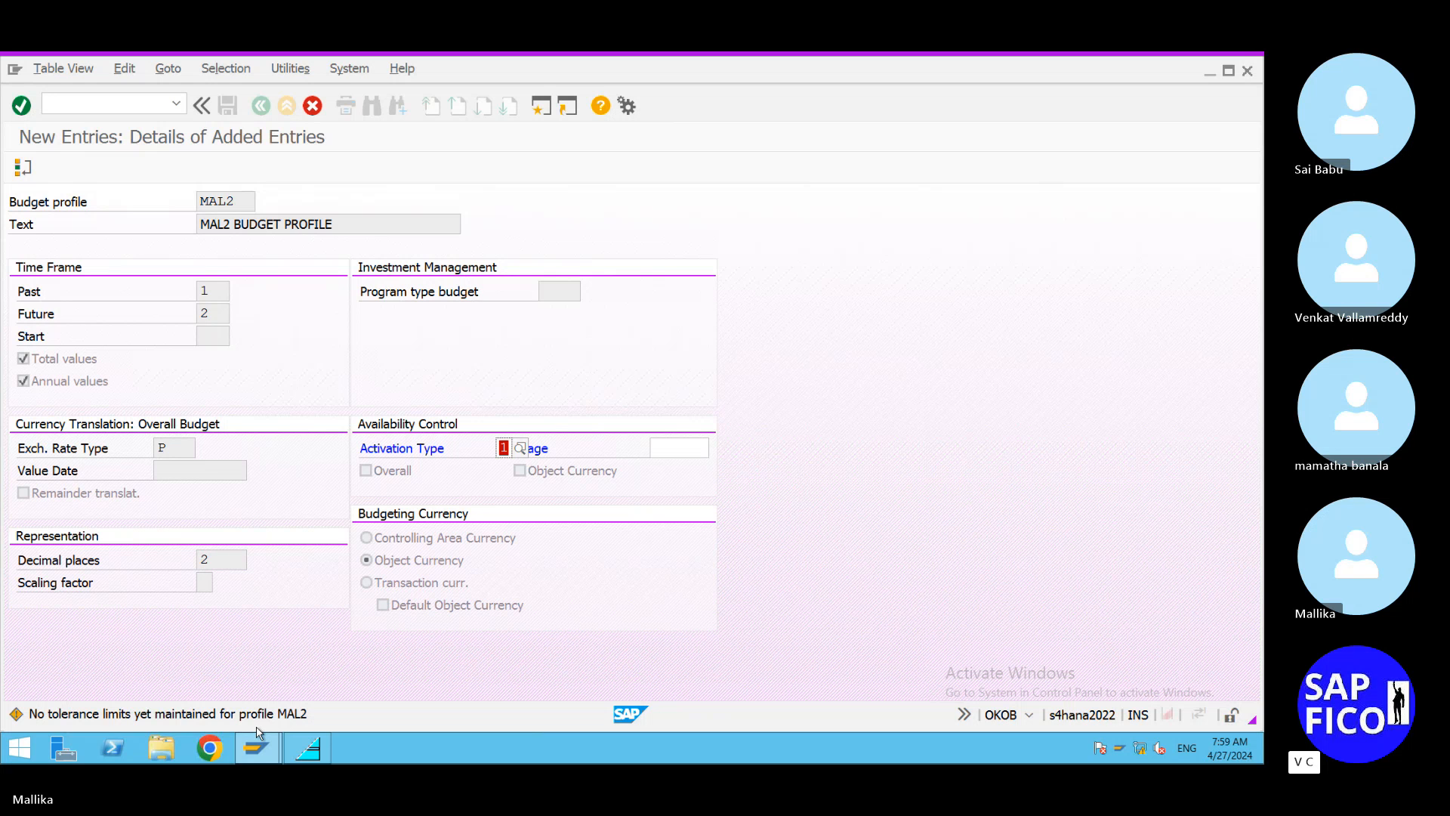
left_click(572, 681)
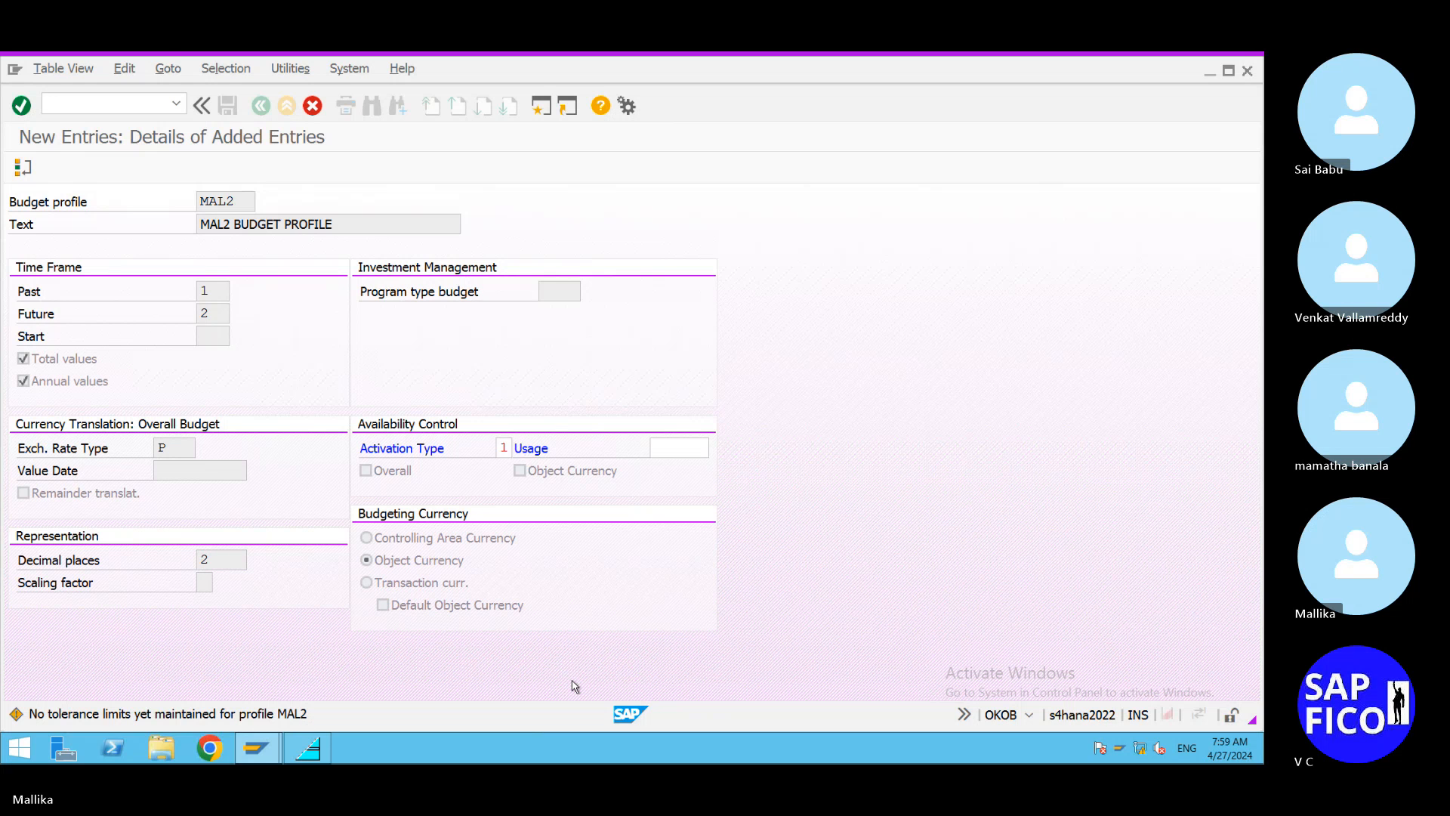
key("ctrl+s")
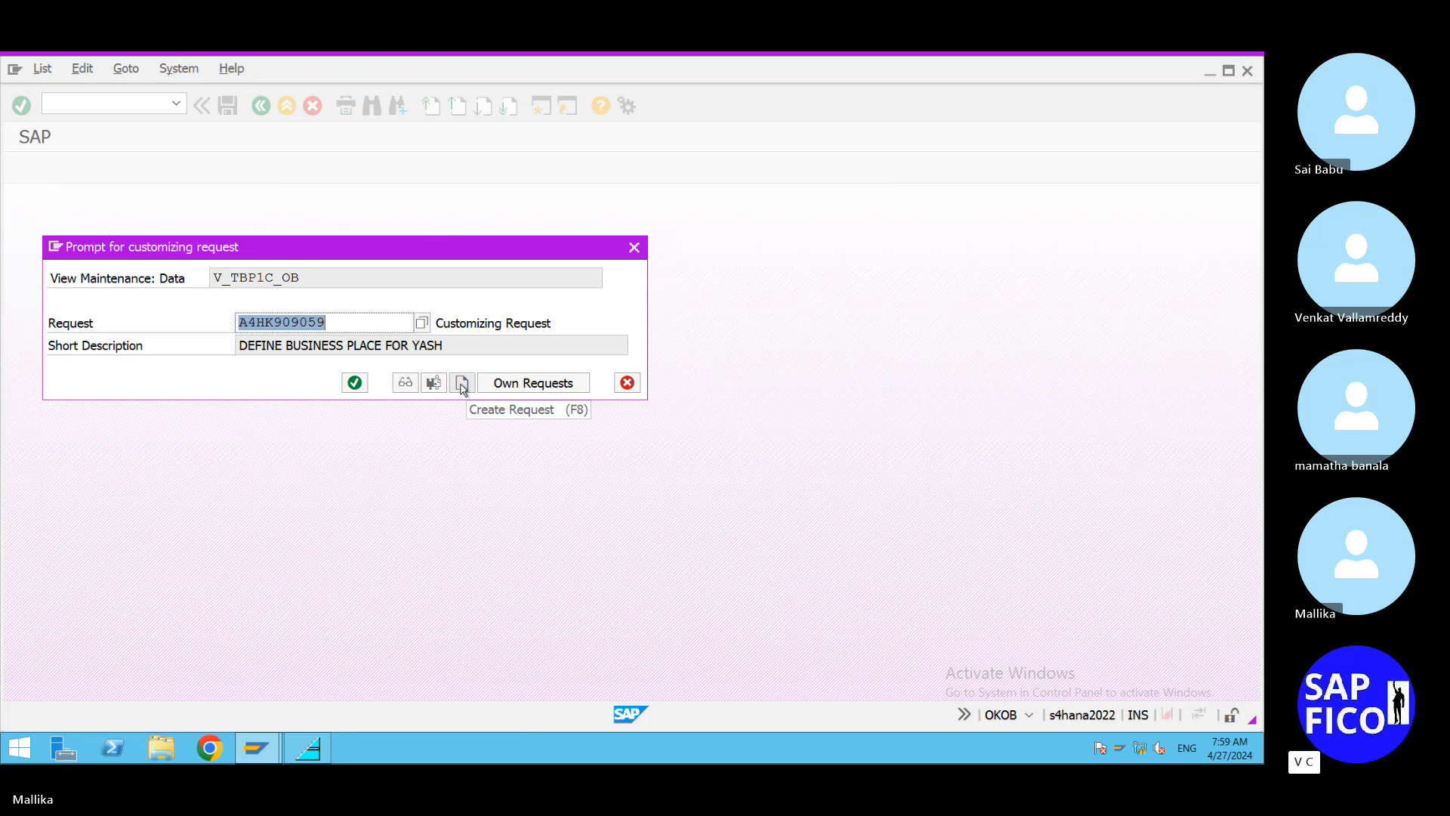
left_click(461, 383)
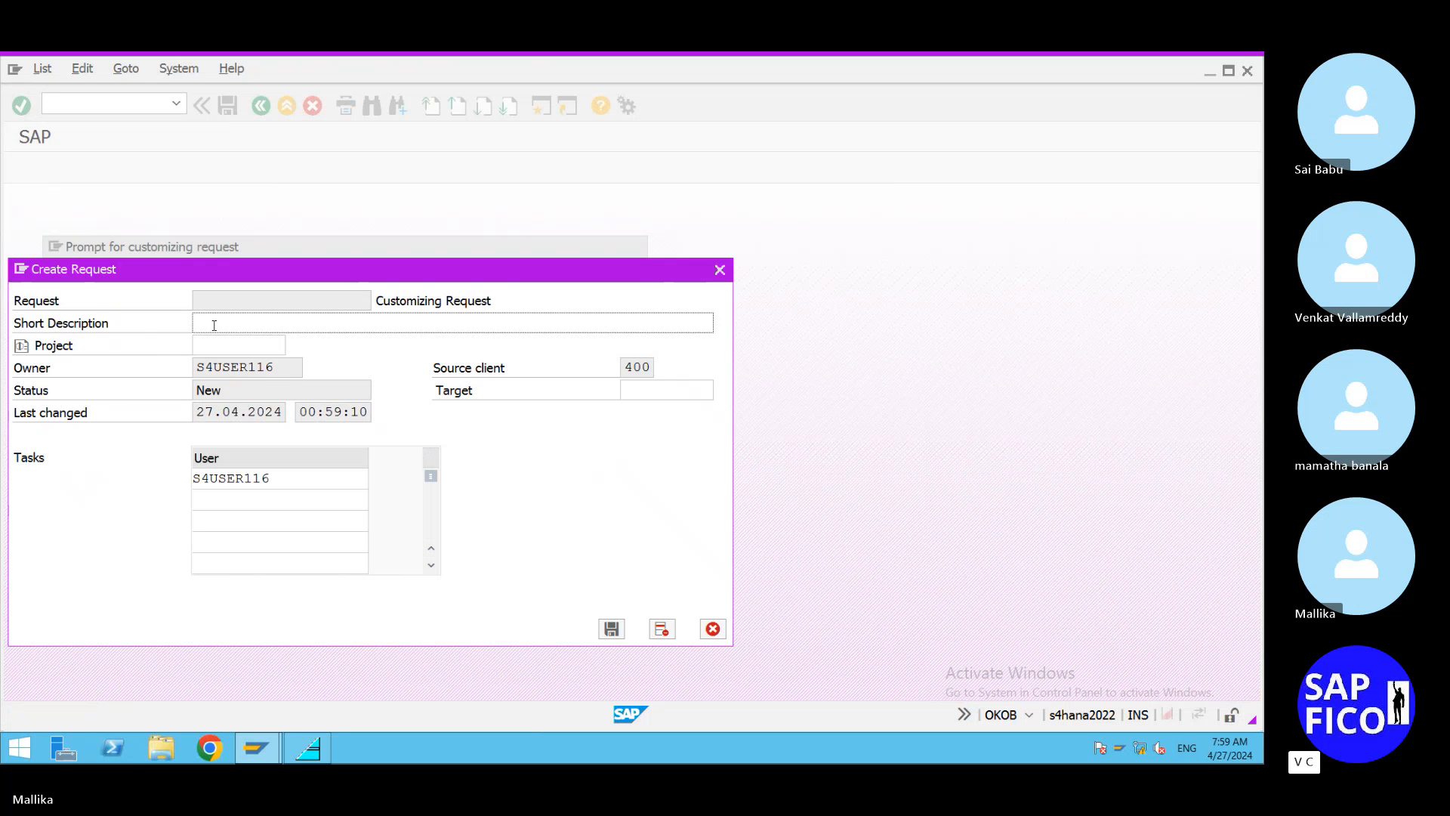
left_click(213, 322)
type("BUDGET PRO")
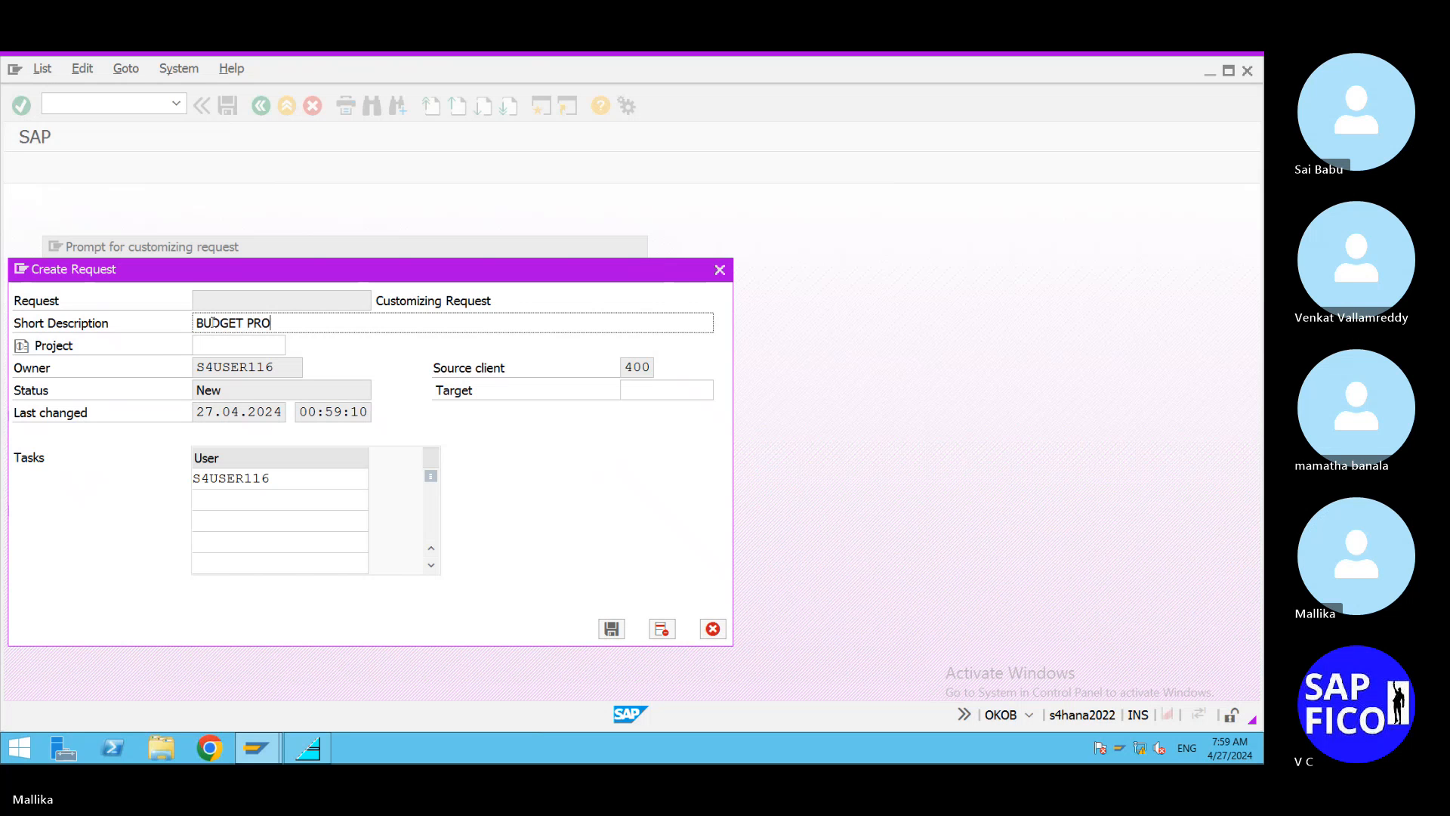
type("FILE FOR MAL2")
left_click(611, 630)
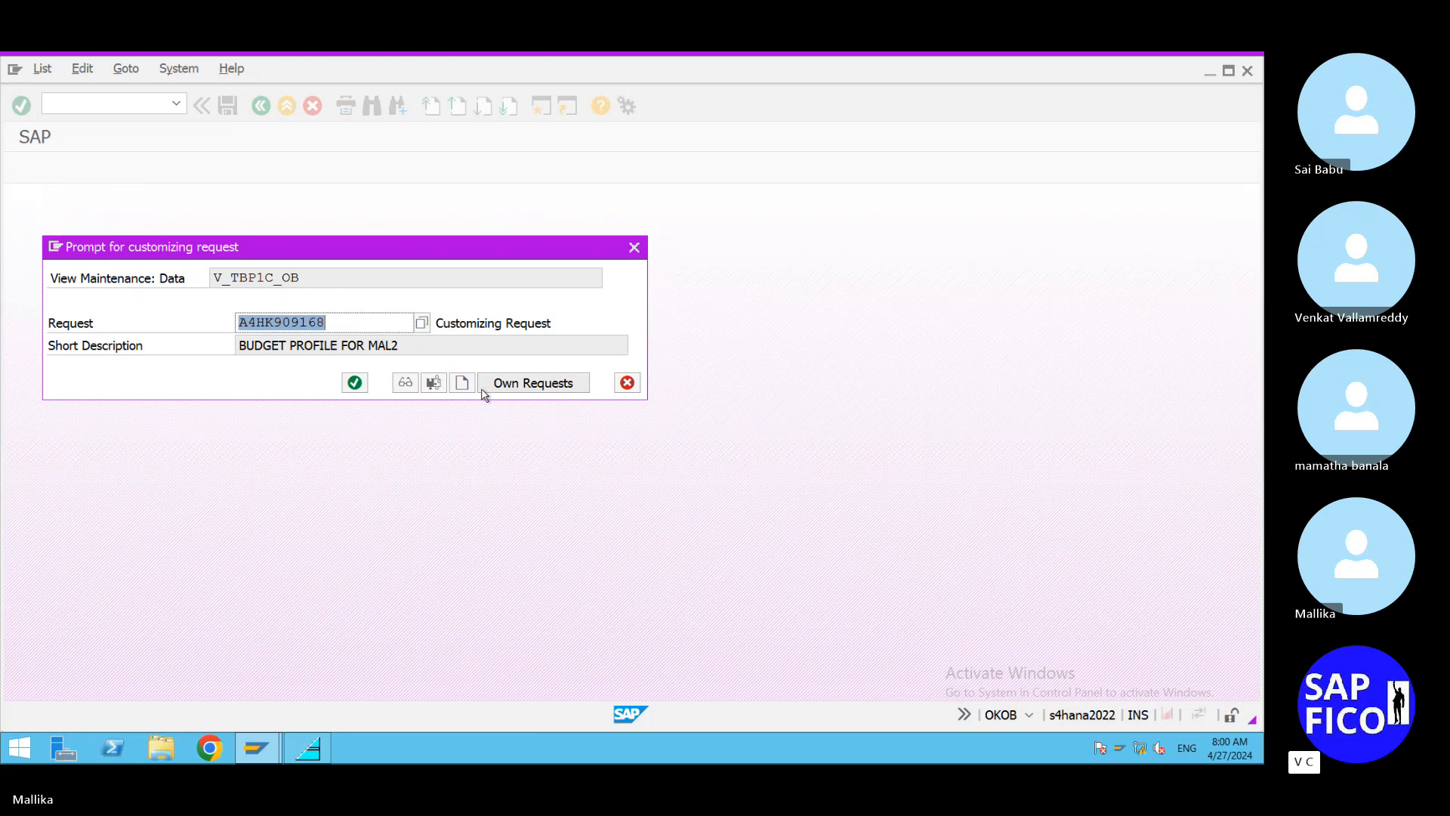
left_click(355, 383)
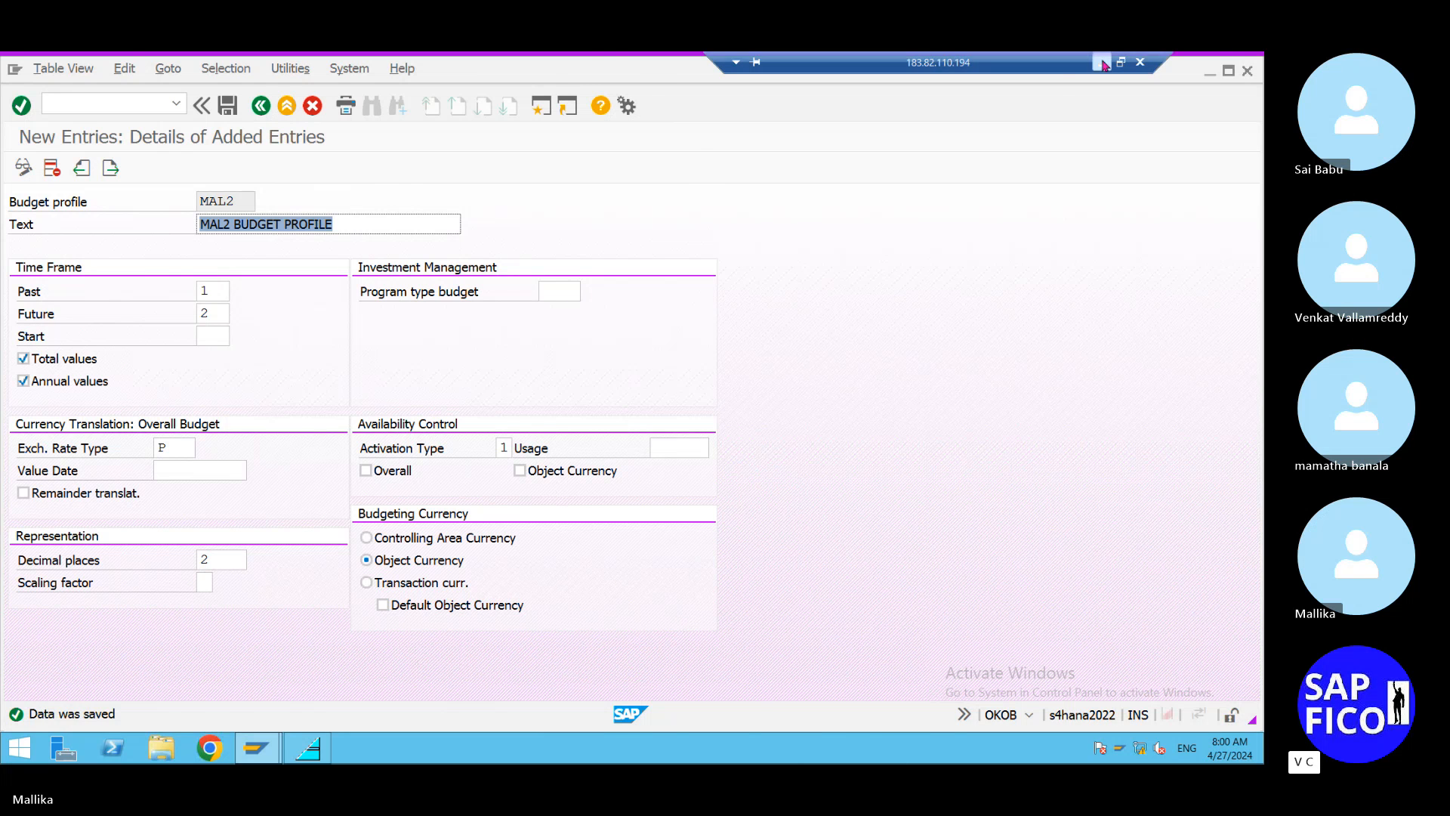
Switch to the Word notes and append "– MAL2" to item 19, CREATE BUDGET PROFILE.
left_click(1103, 63)
scroll(687, 572, "up", 5)
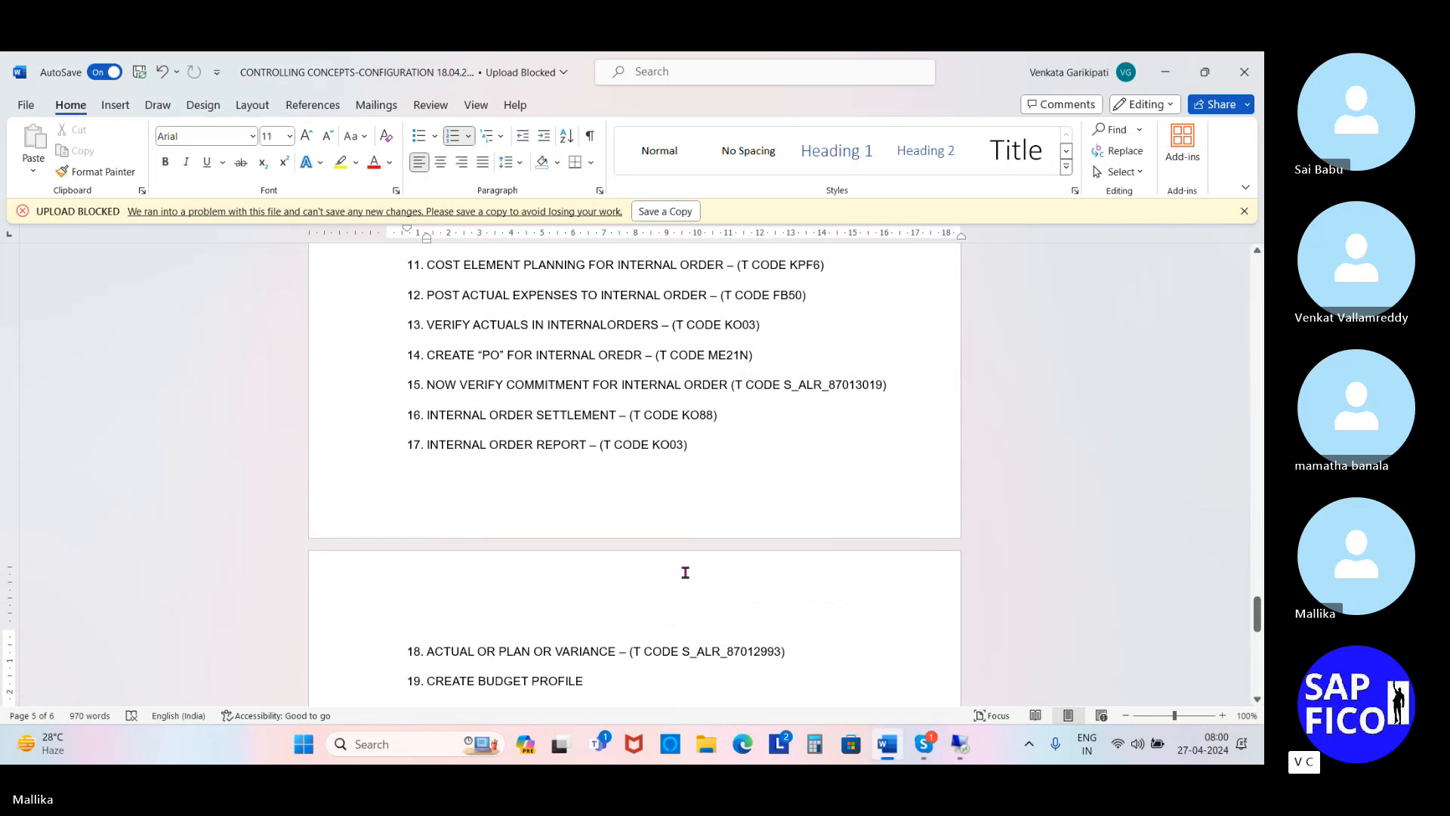
scroll(685, 572, "down", 3)
left_click(615, 562)
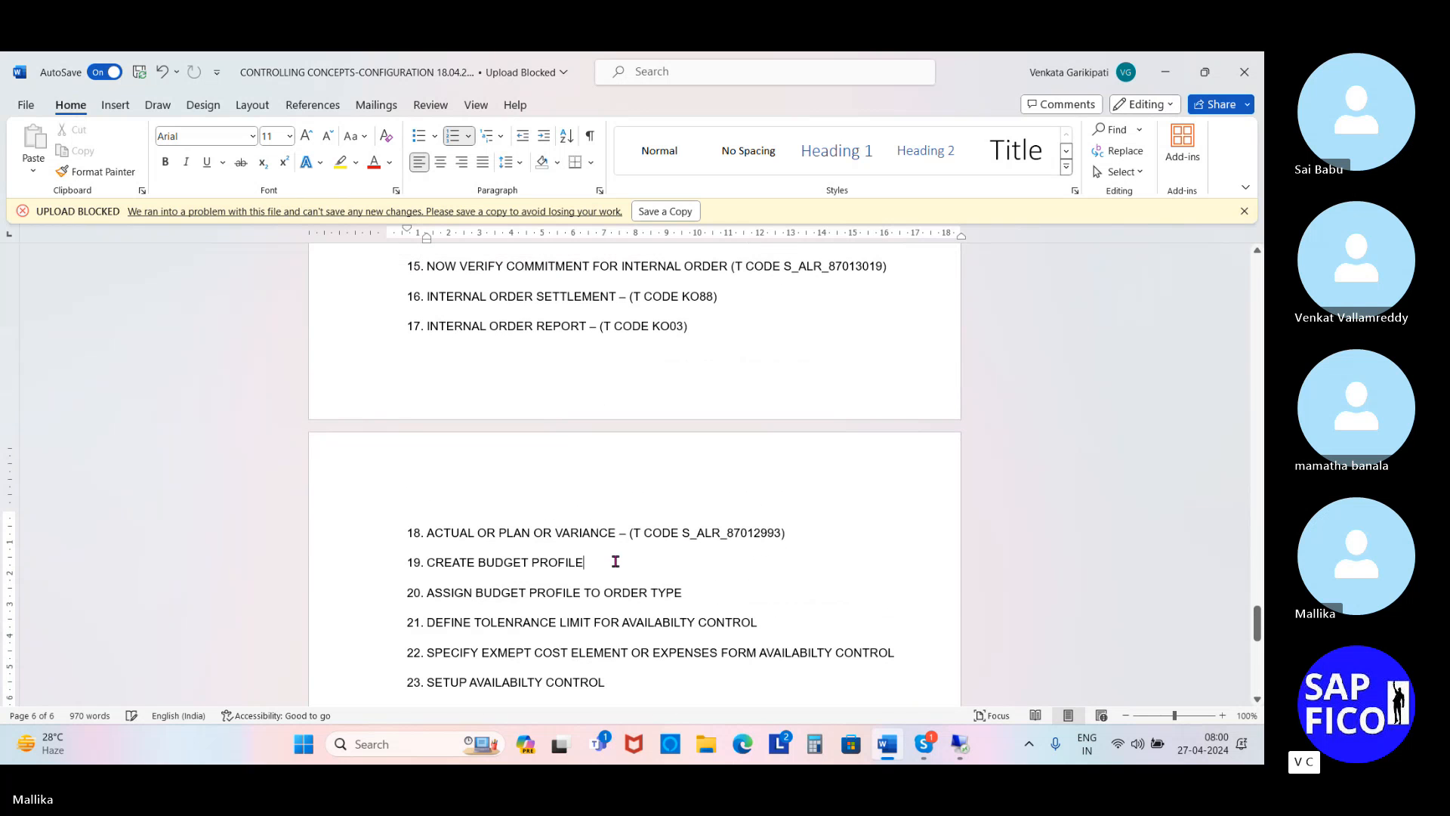
type("-")
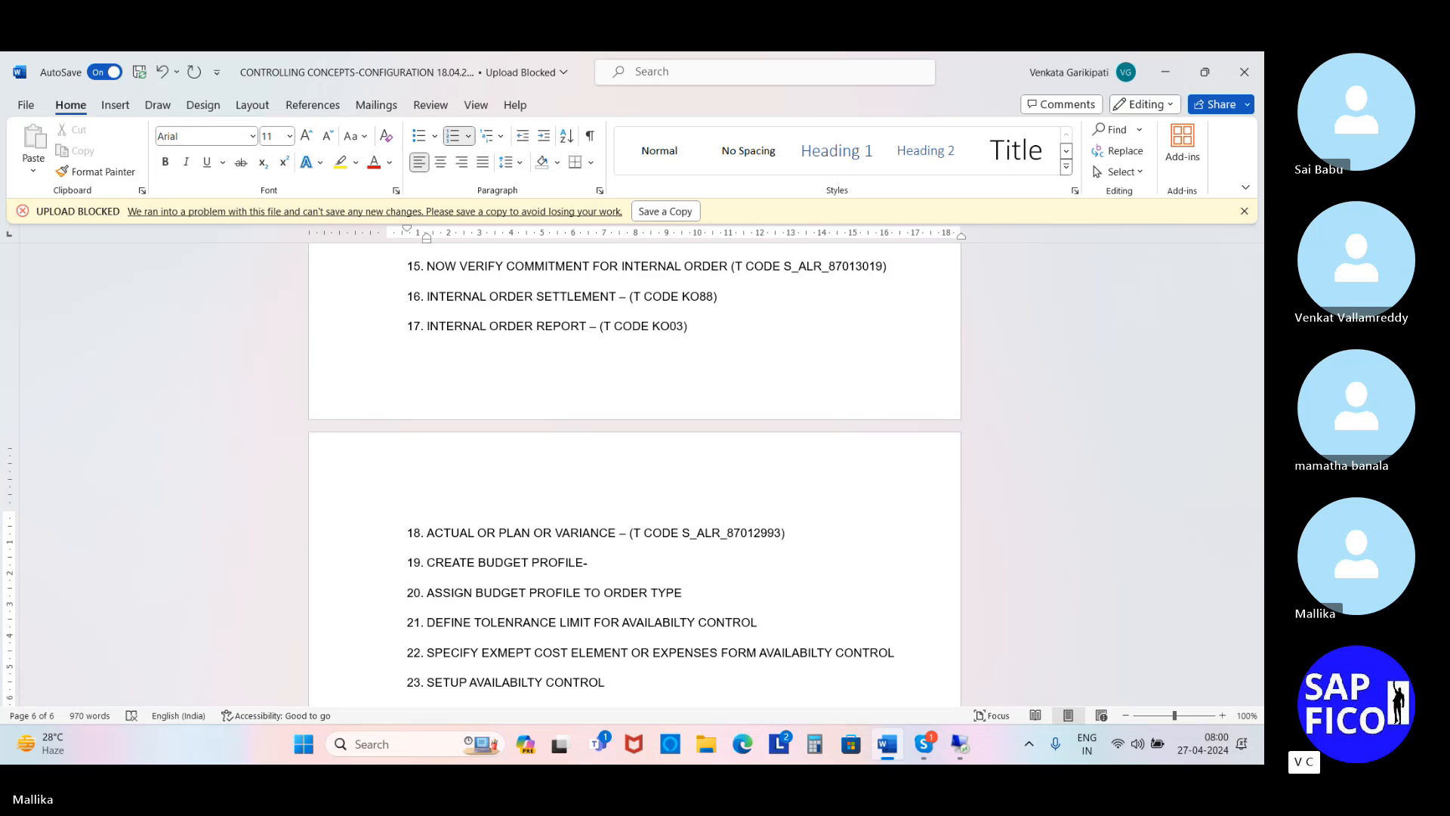
key("BackSpace")
key("BackSpace")
type("- MAL2")
scroll(722, 638, "down", 3)
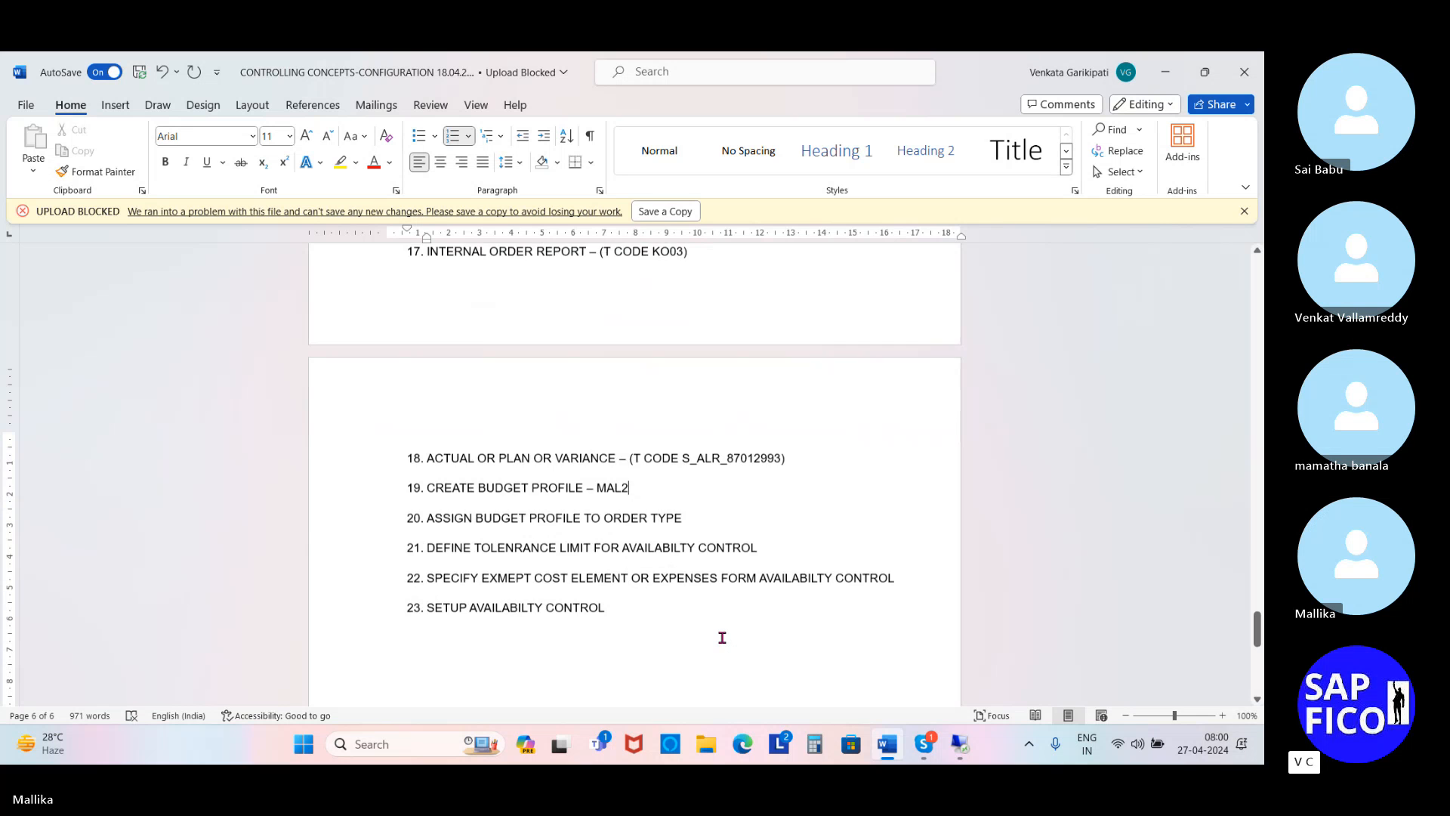
Switch to the SAP session and open the budget profile overview for CO orders with transaction OKOB.
mouse_move(953, 751)
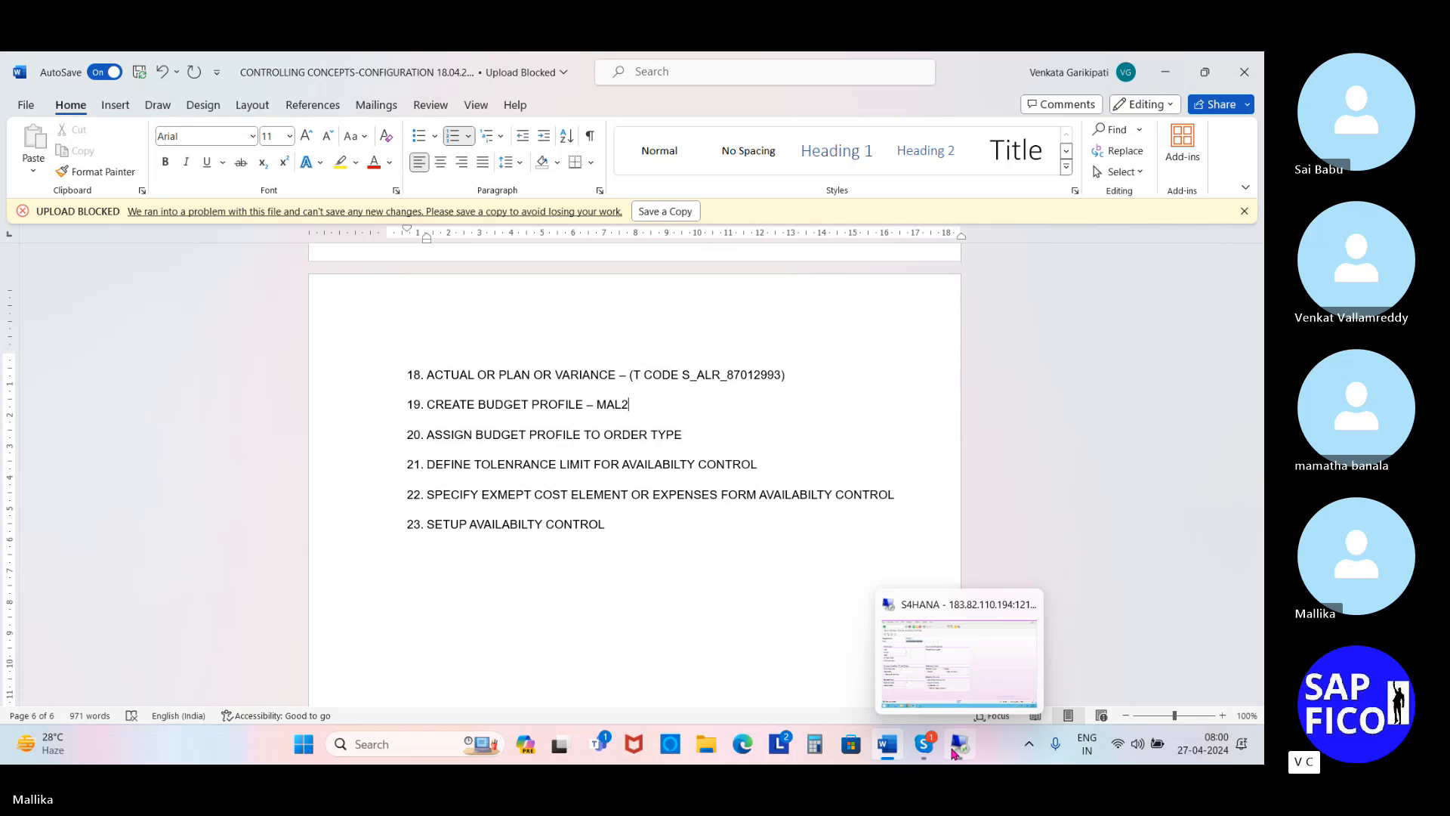
left_click(954, 750)
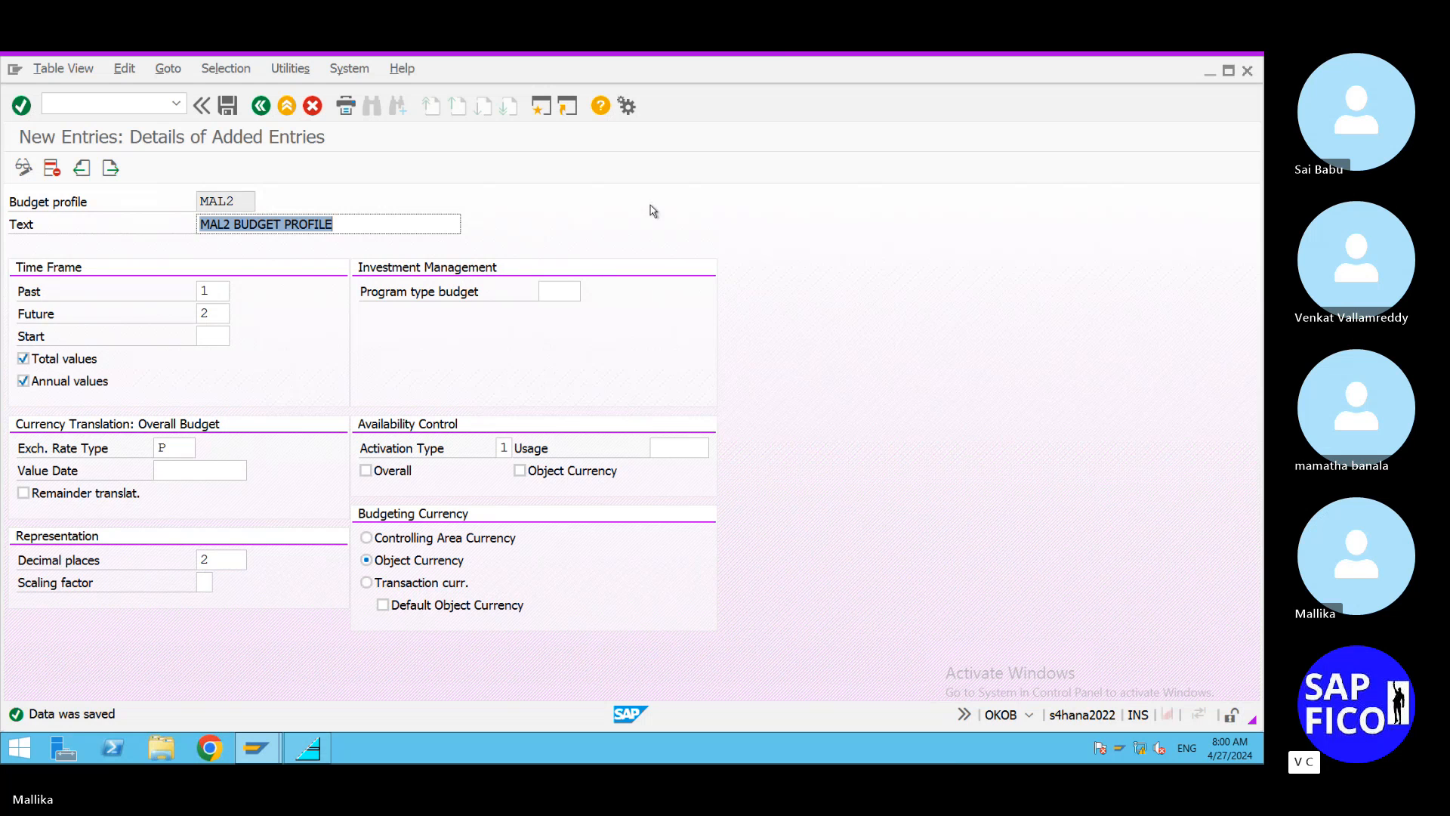
left_click(53, 102)
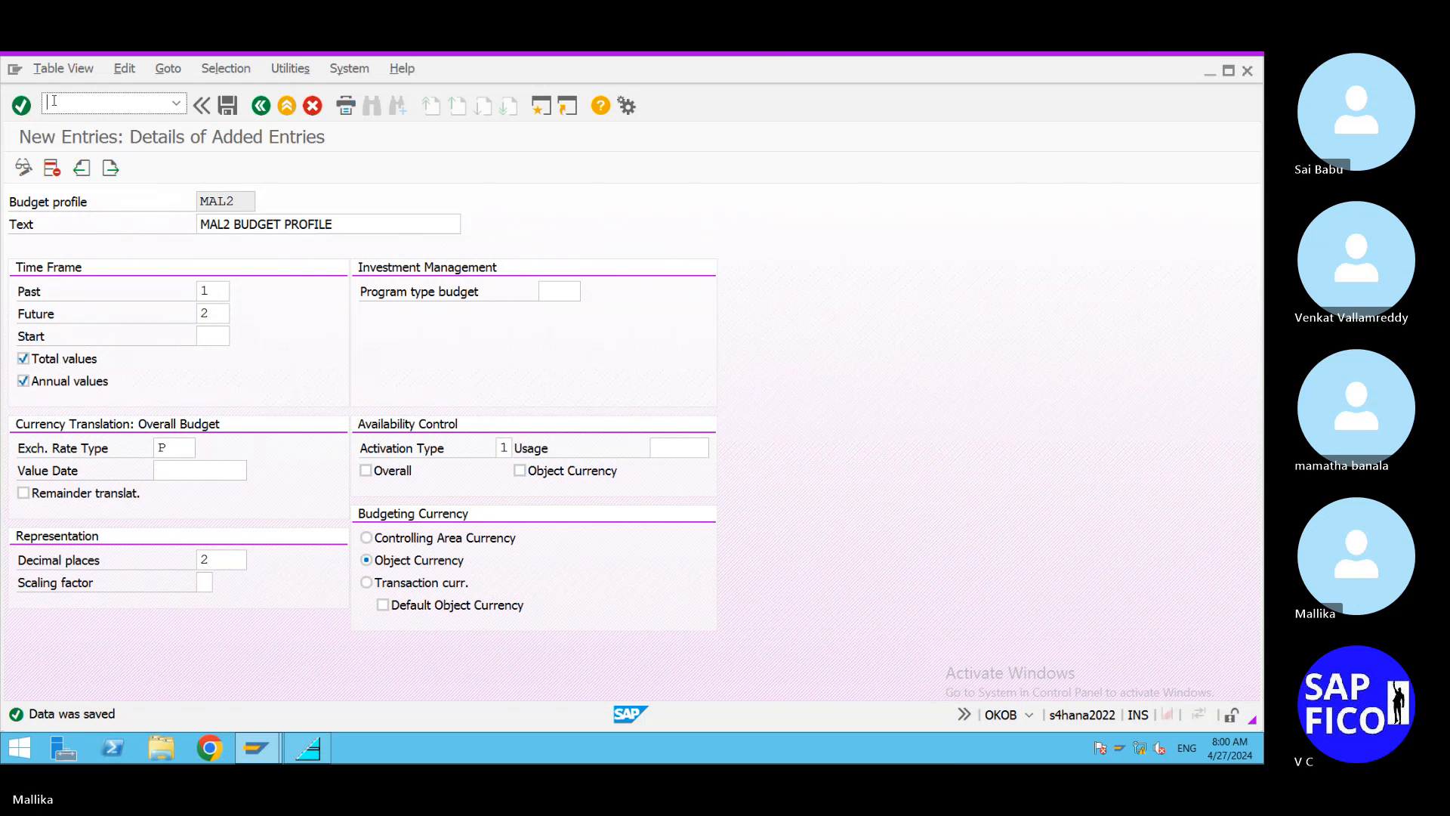
type("/NOBOB")
key("Return")
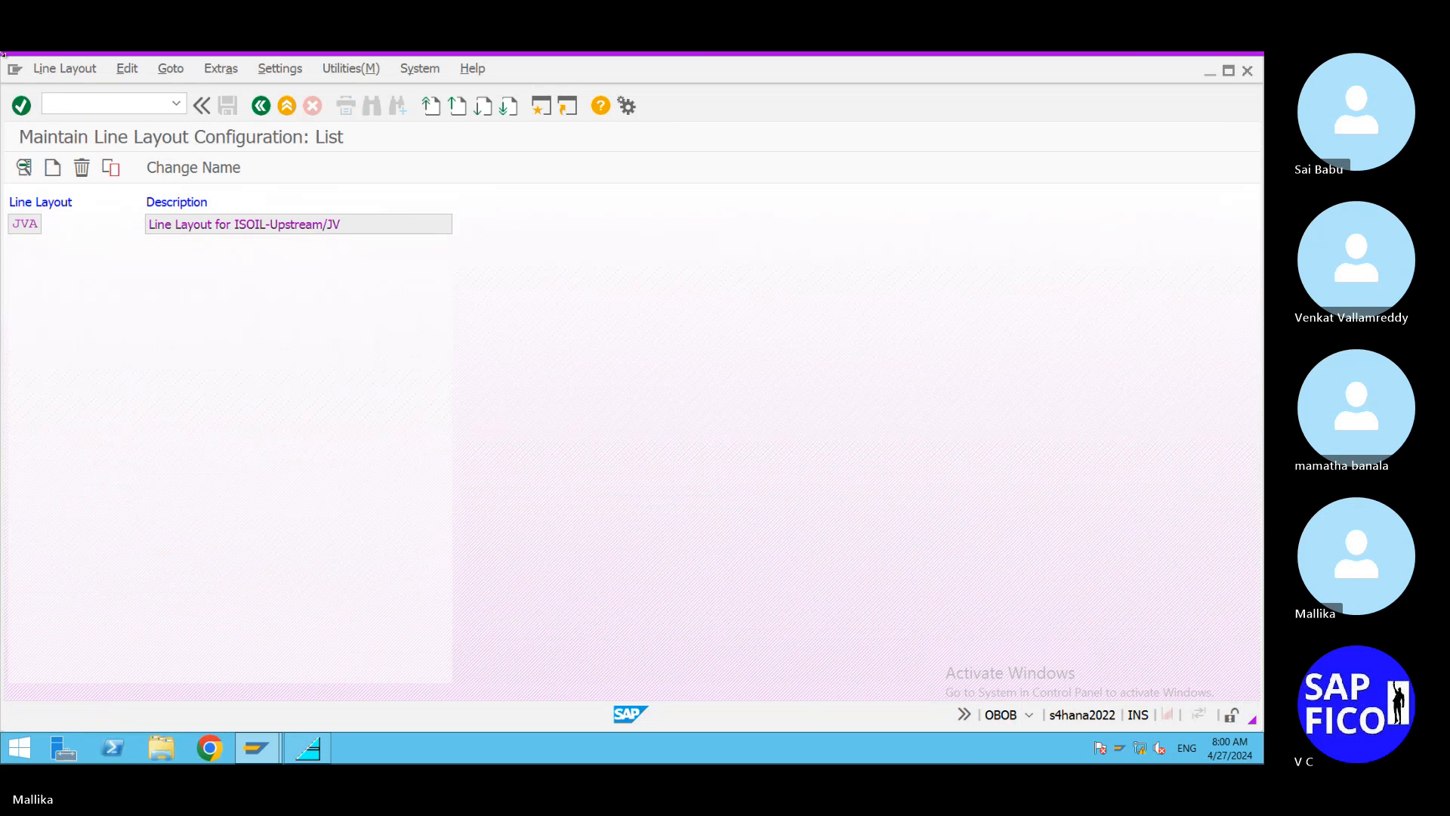
left_click(68, 103)
type("/N")
type("OBOE")
key("Return")
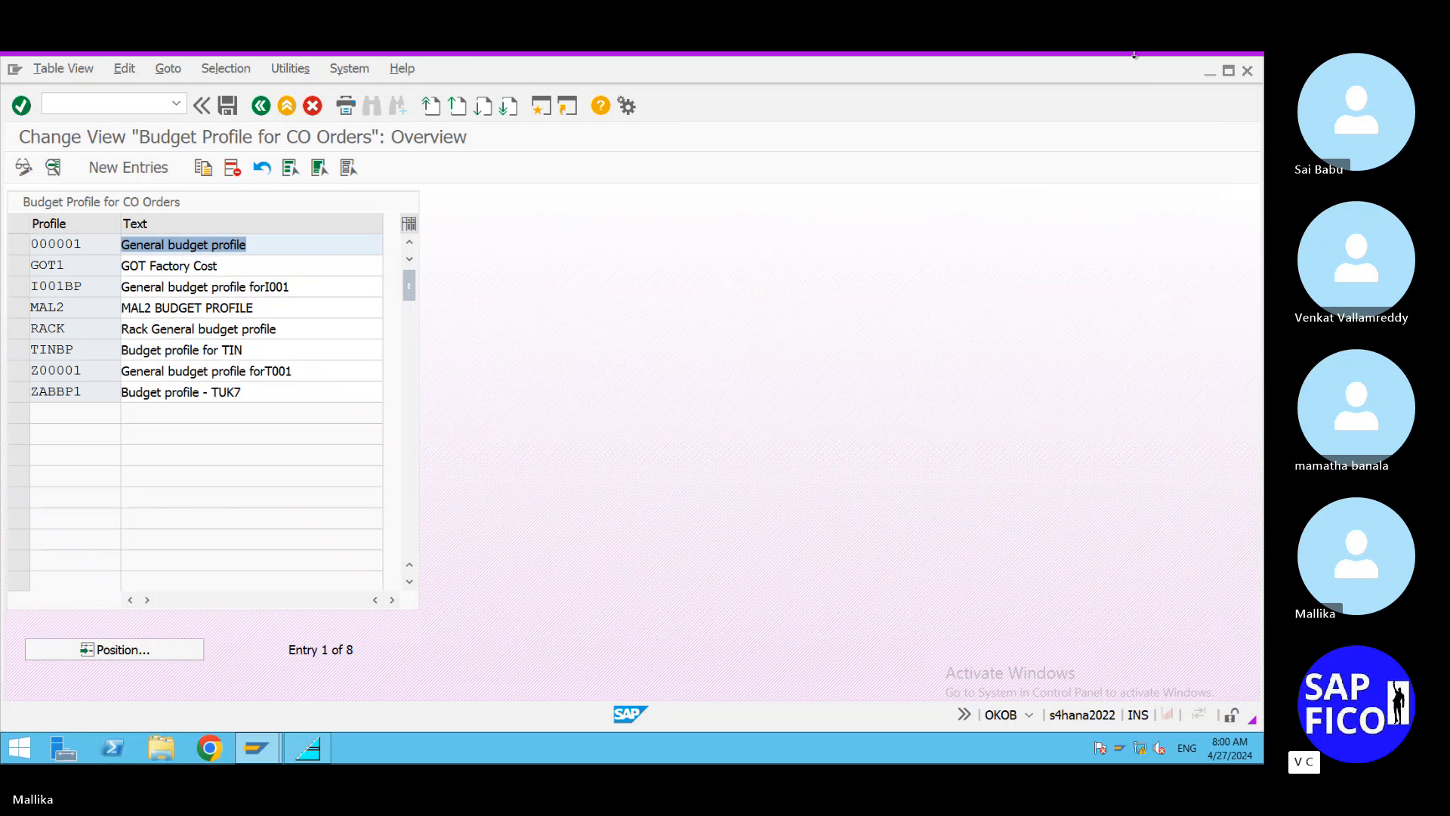
Switch to the Word notes and insert "(T CODE OKOB) -" before MAL2 in item 19, CREATE BUDGET PROFILE.
left_click(1102, 63)
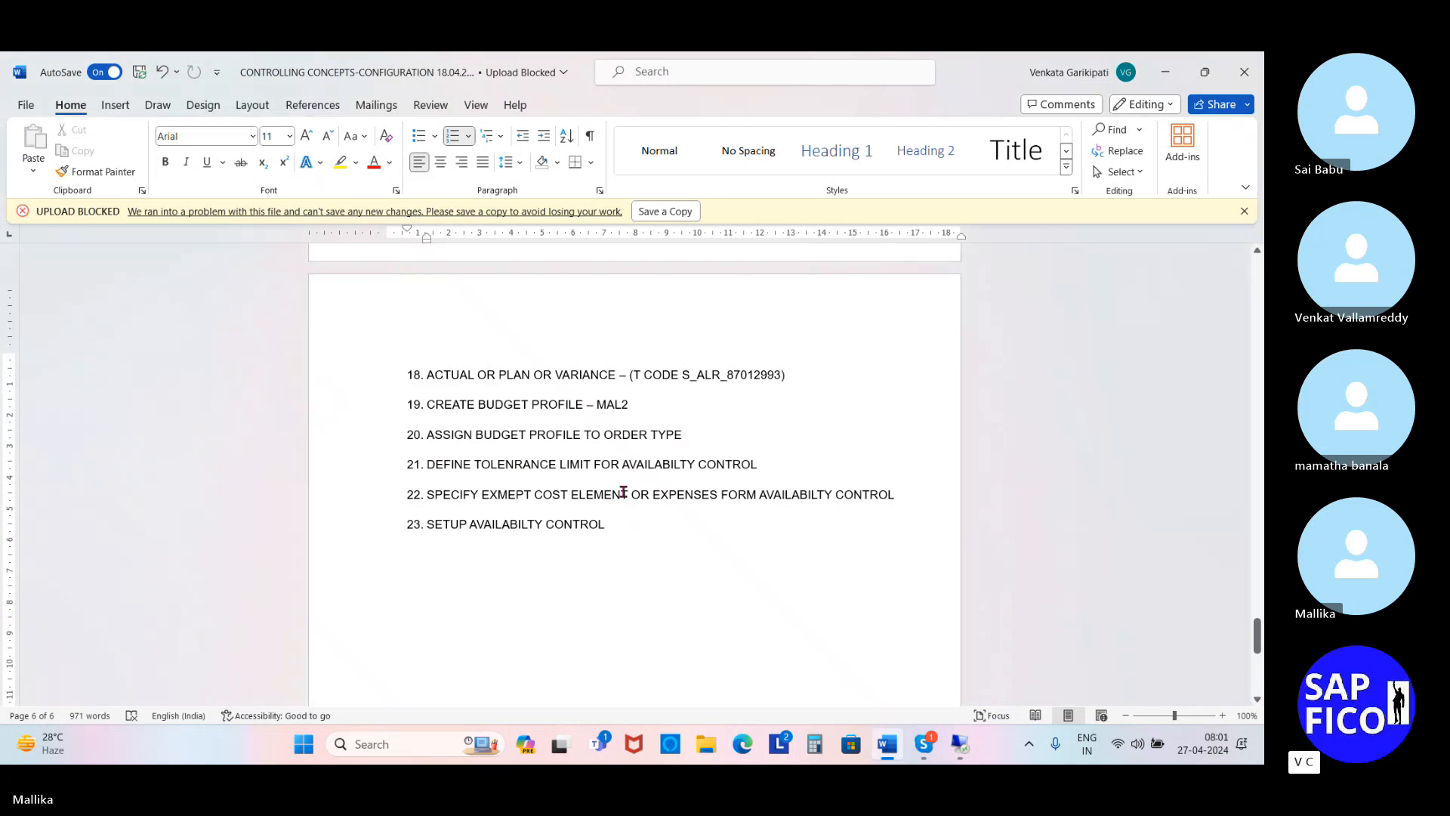
left_click(596, 405)
type("(")
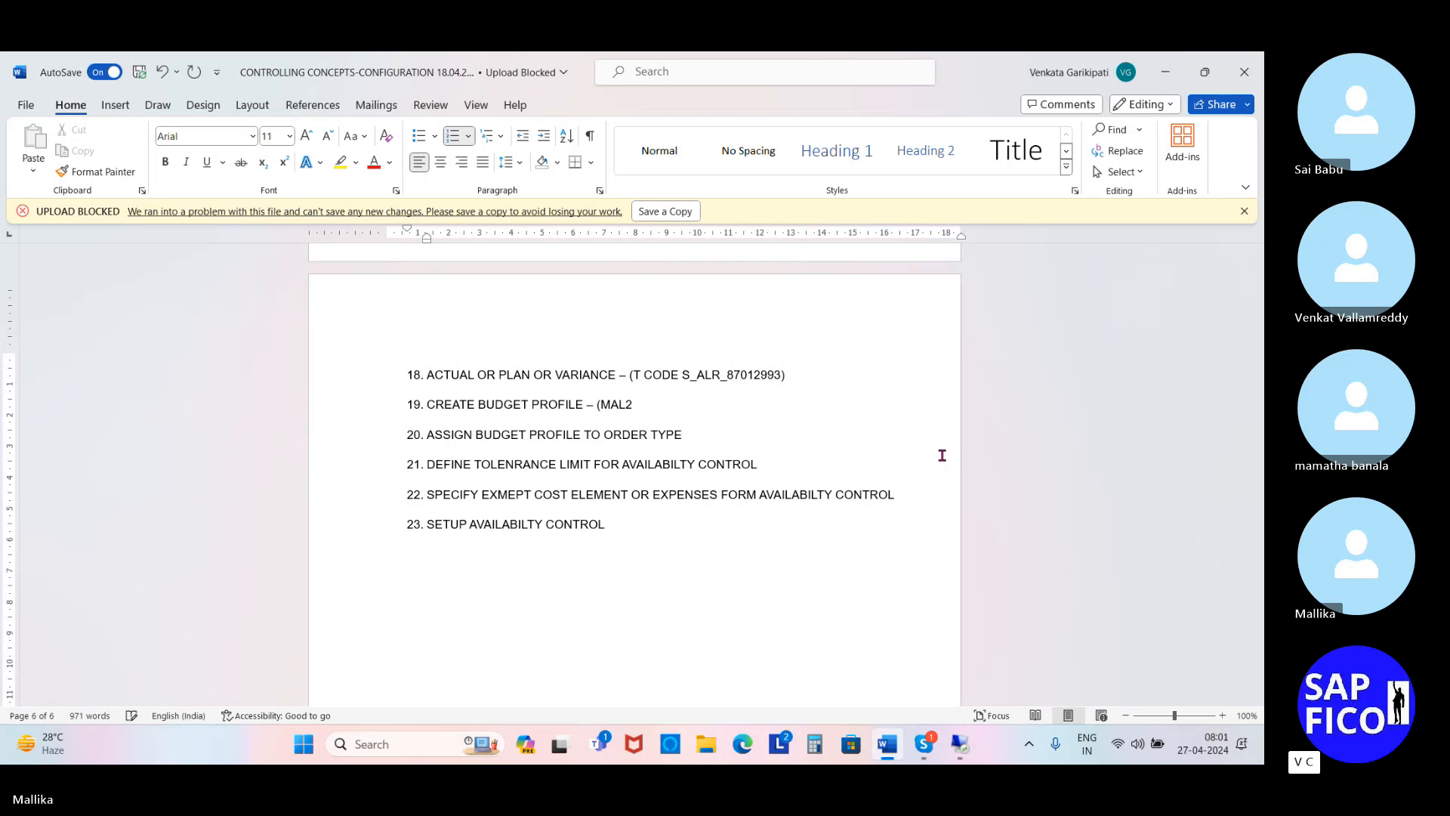
type("T CODE OKOB)")
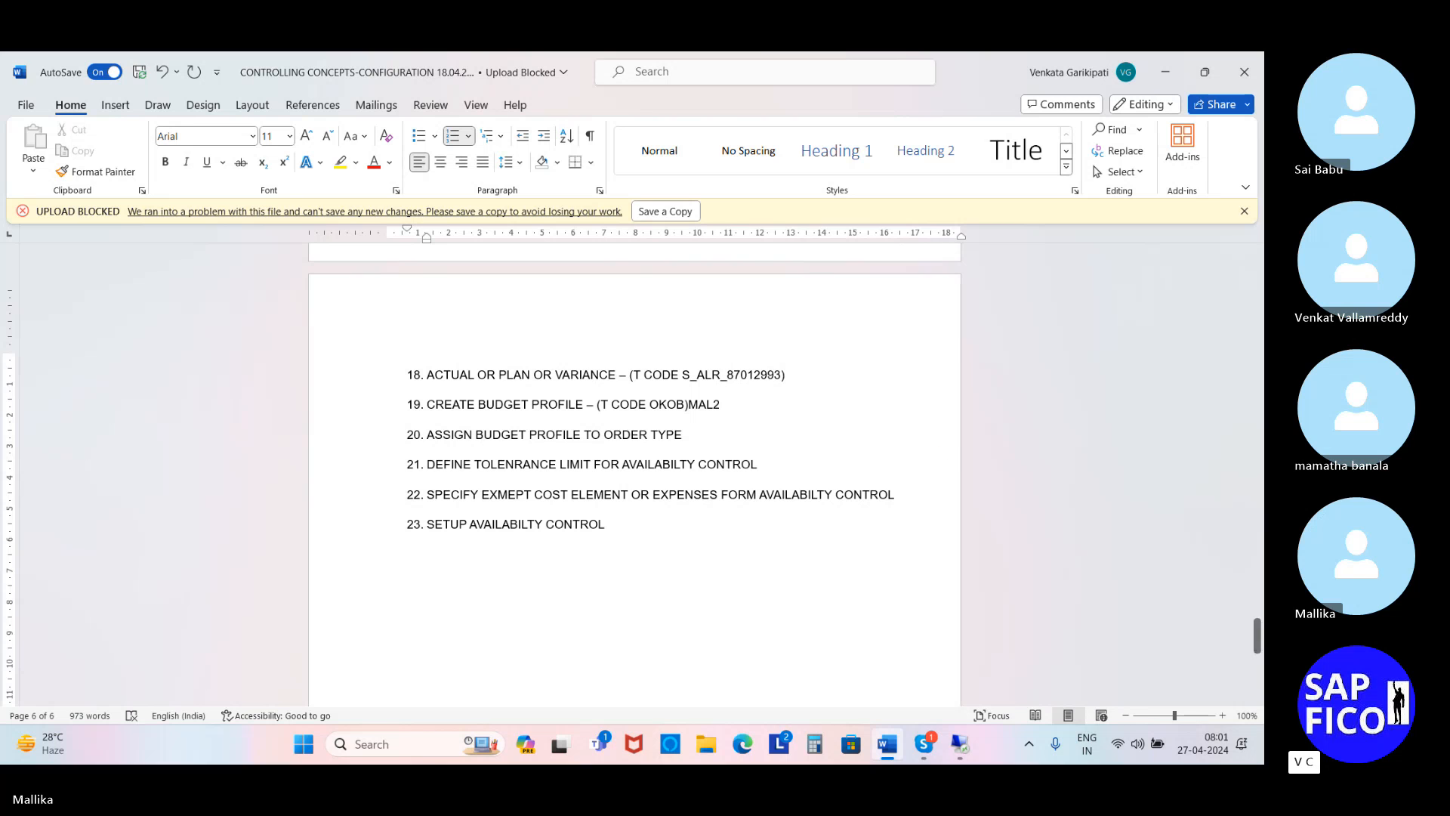
type(" -")
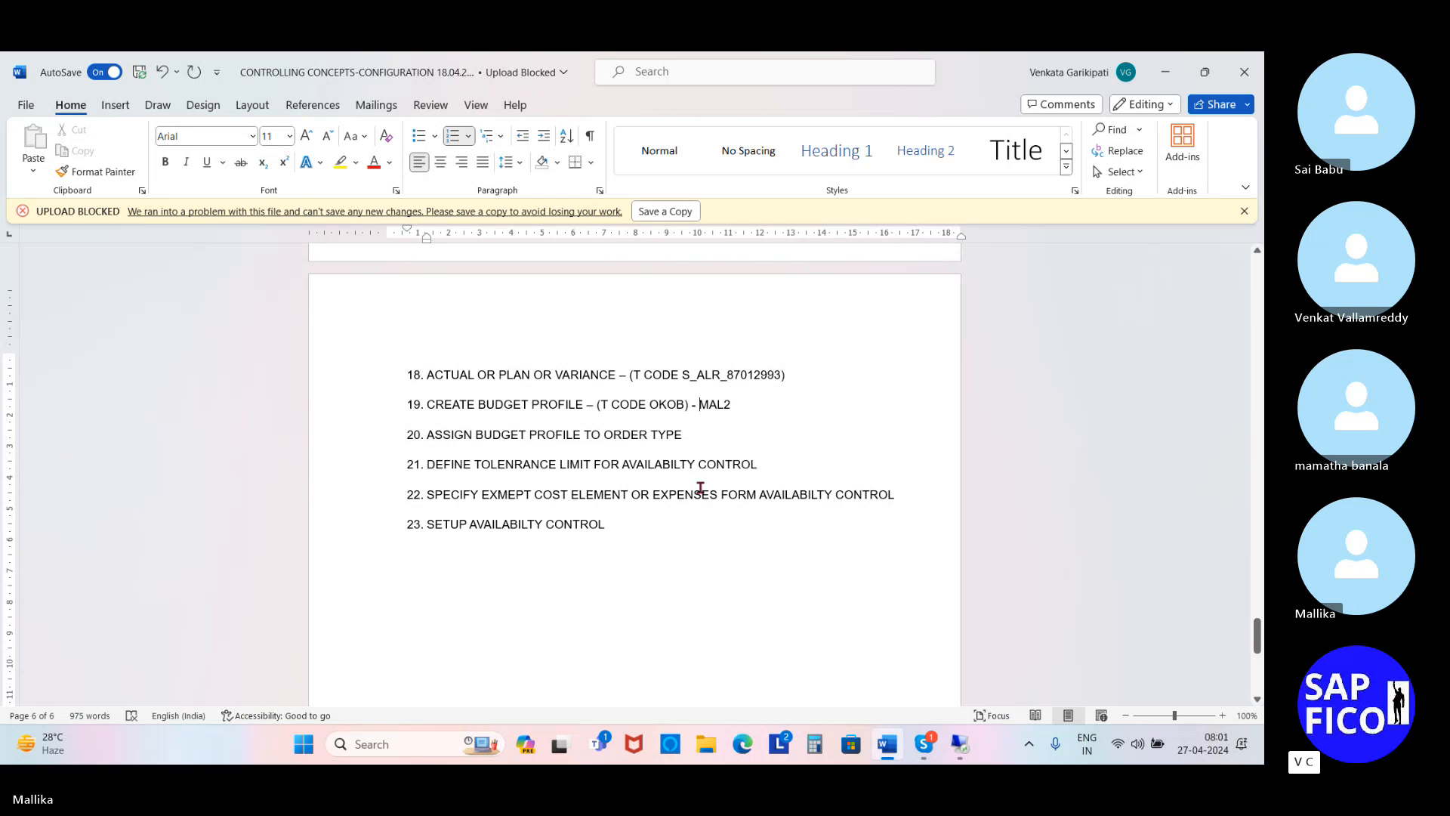
Append "– (T CODE" to item 20, ASSIGN BUDGET PROFILE TO ORDER TYPE.
left_click(680, 439)
type("-")
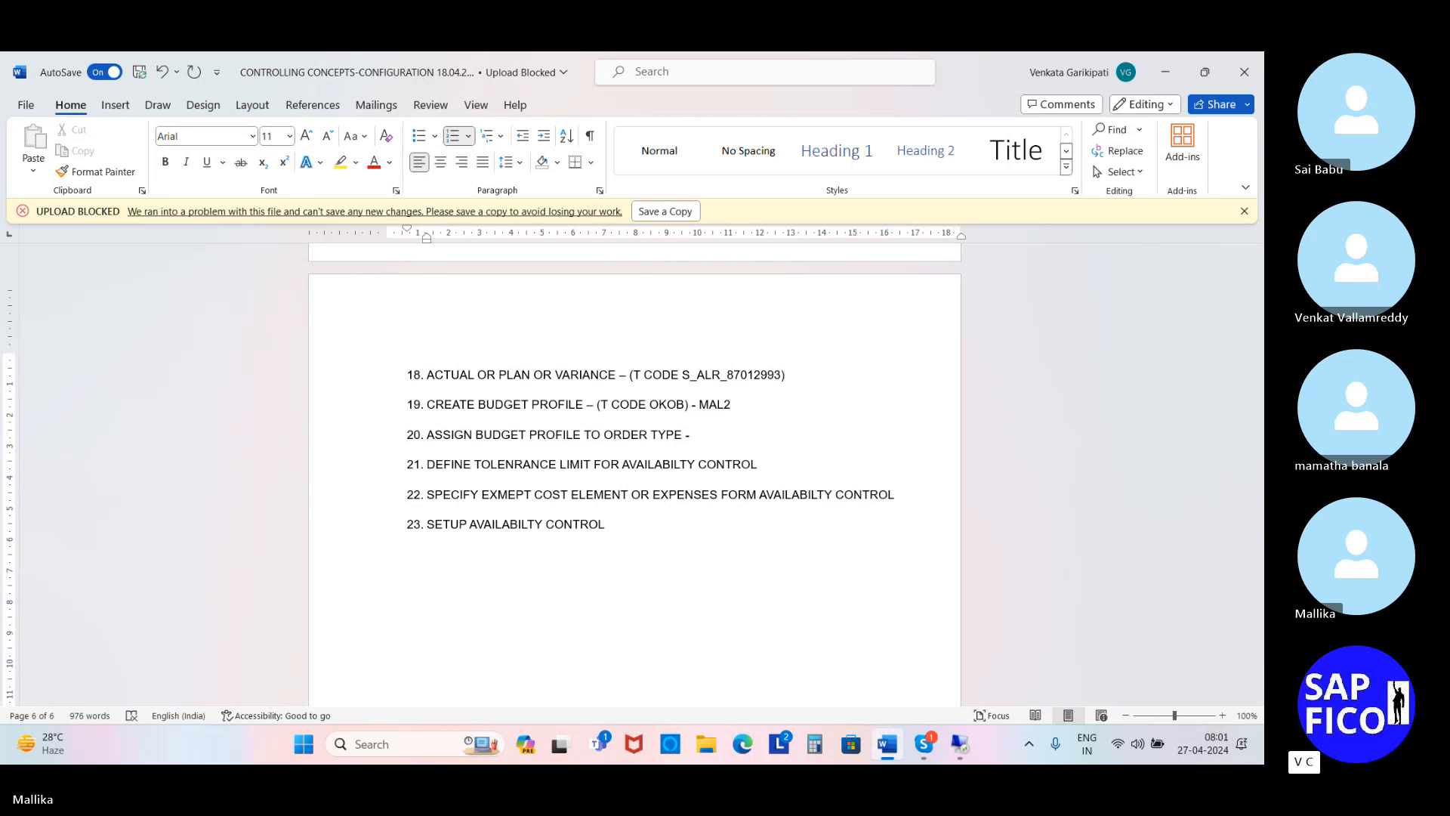
type(" (T CODE")
Switch to the SAP session, leave the budget profile overview and open the SAP Reference IMG through transaction SPRO.
left_click(967, 736)
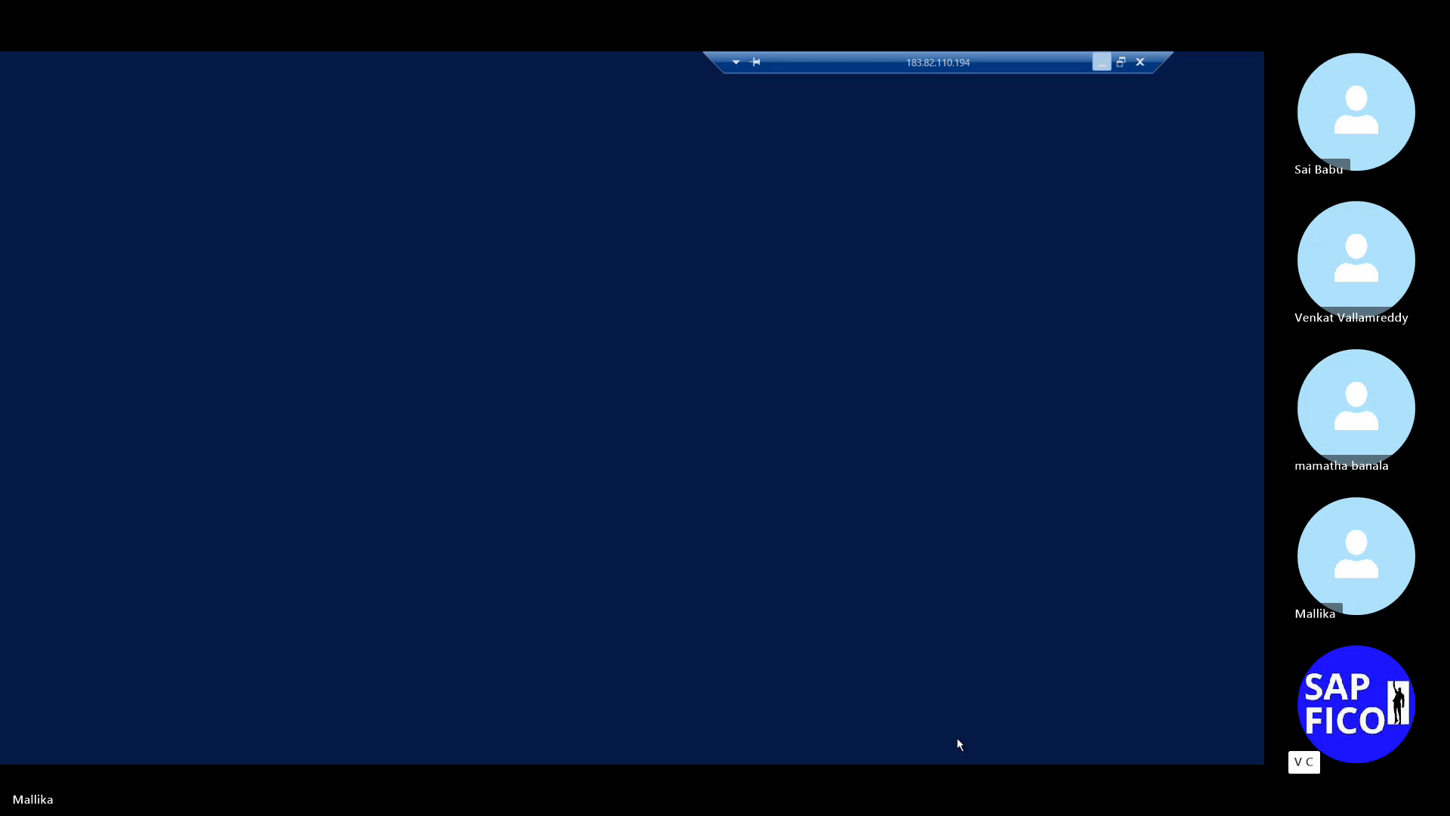
left_click(259, 107)
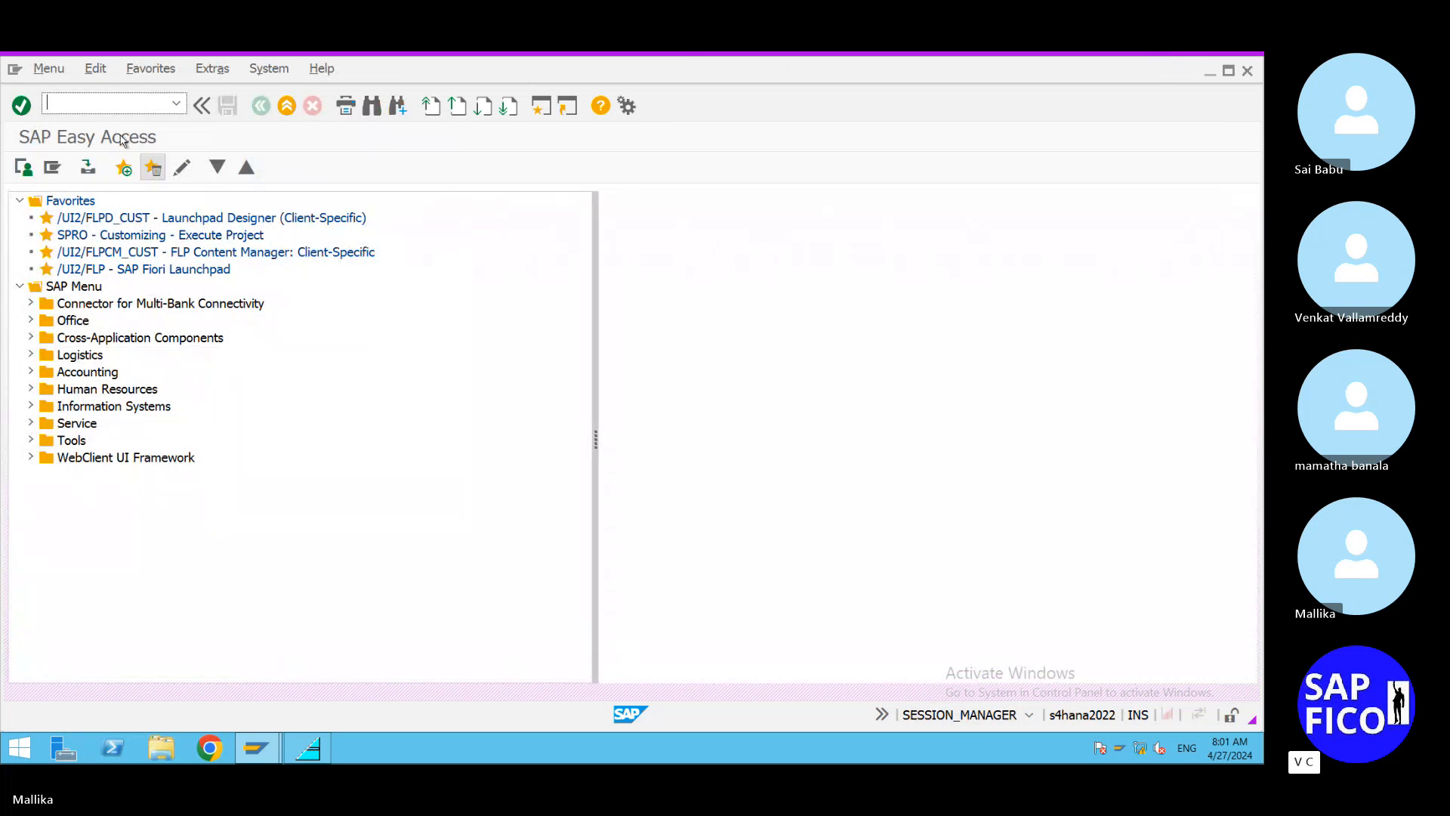
type("/NSPRO")
key("Return")
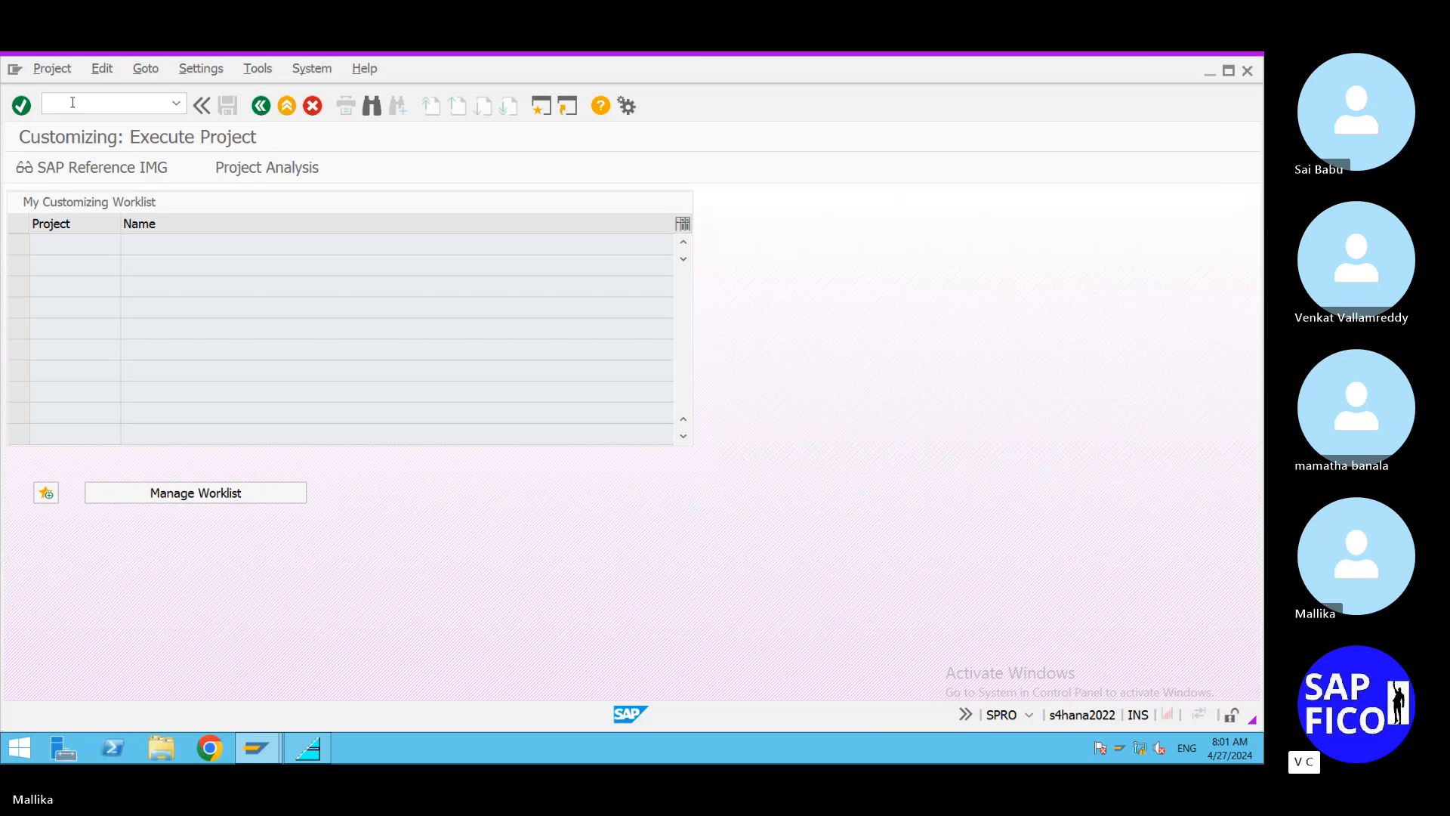
left_click(90, 169)
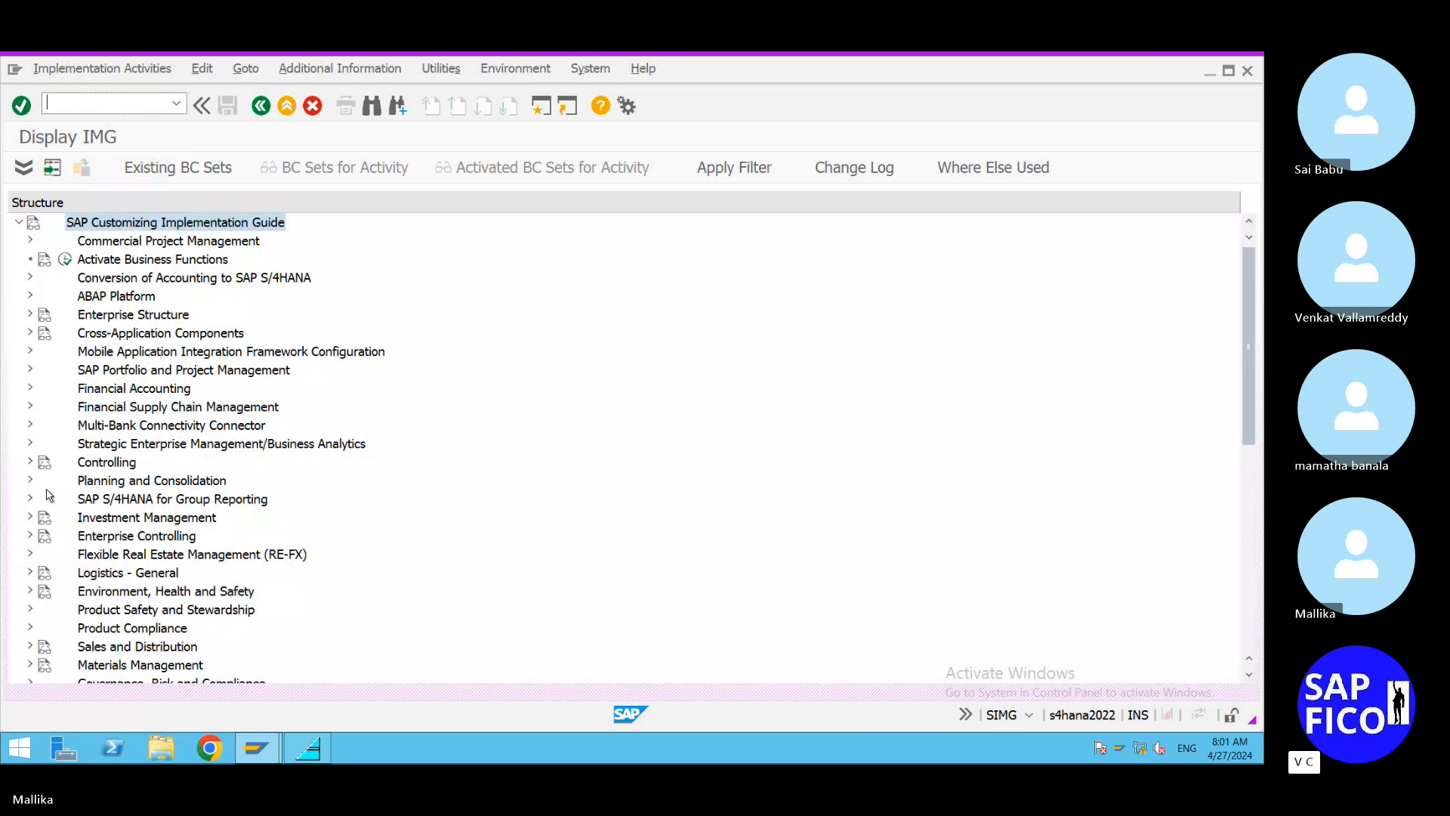
Open the activity "Maintain budget profile in order types" from Budgeting and Availability Control for Internal Orders in Controlling.
left_click(31, 462)
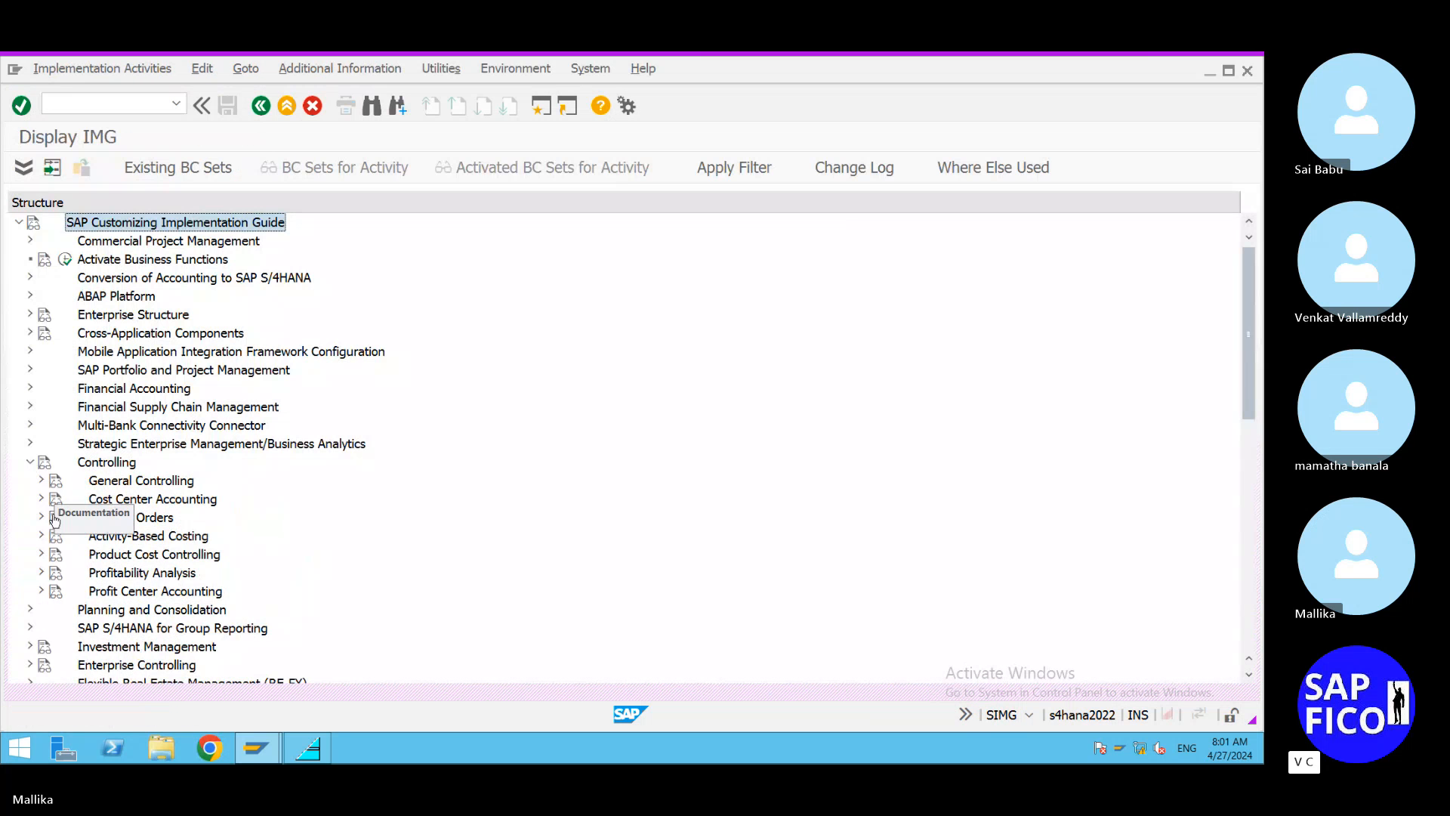
scroll(87, 559, "down", 1)
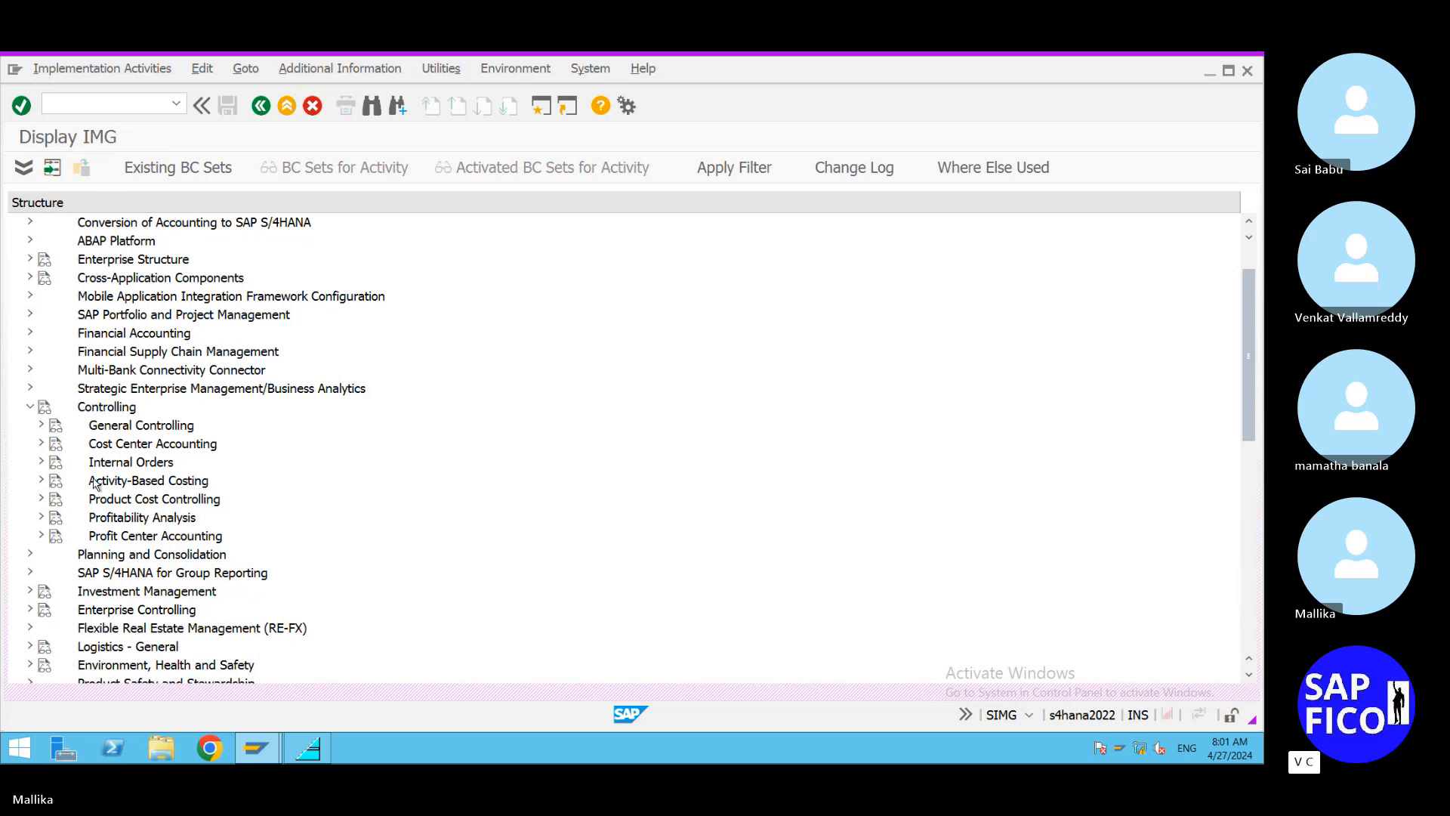
left_click(40, 462)
scroll(57, 527, "down", 1)
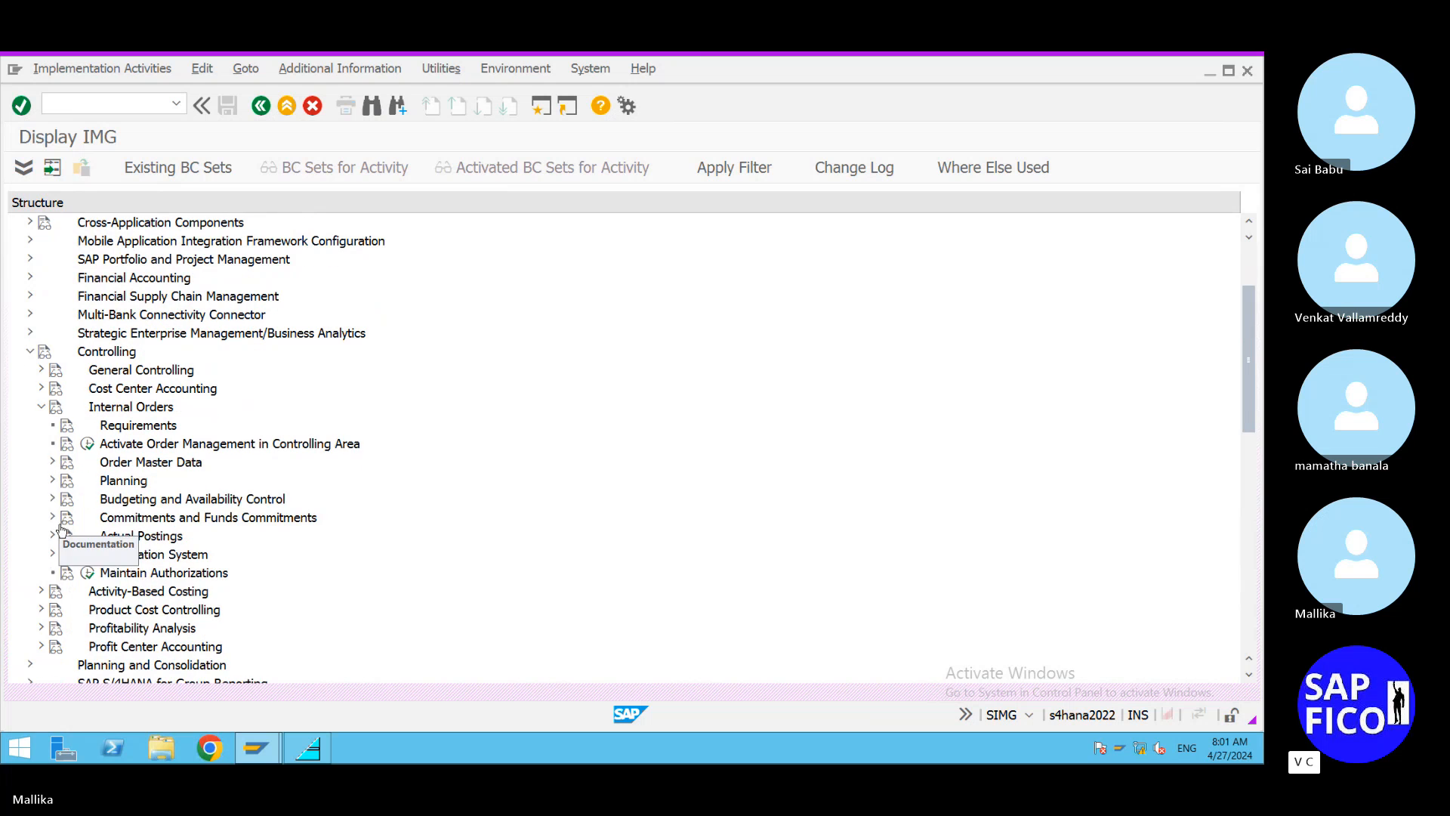
left_click(53, 499)
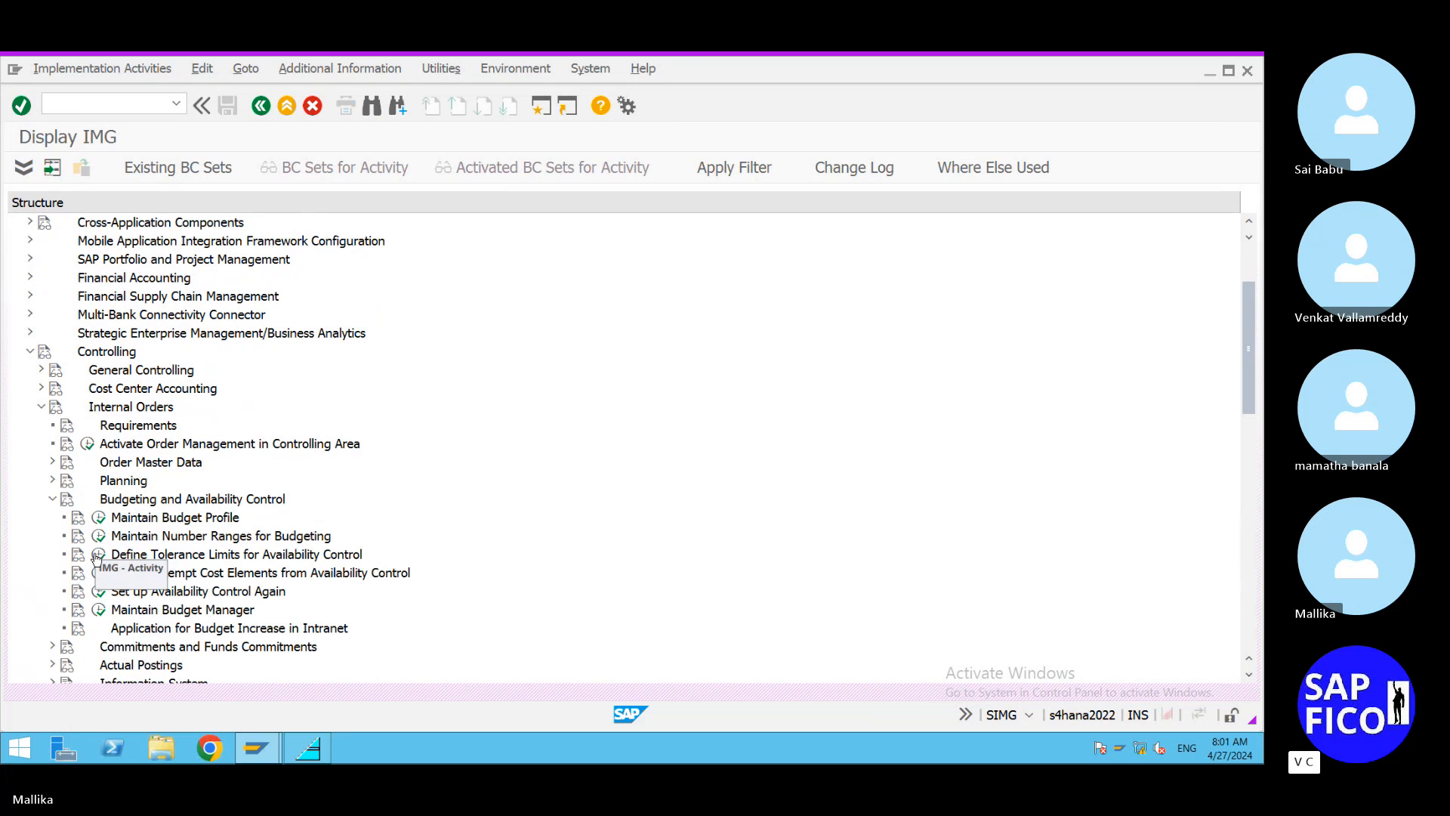
scroll(472, 632, "down", 2)
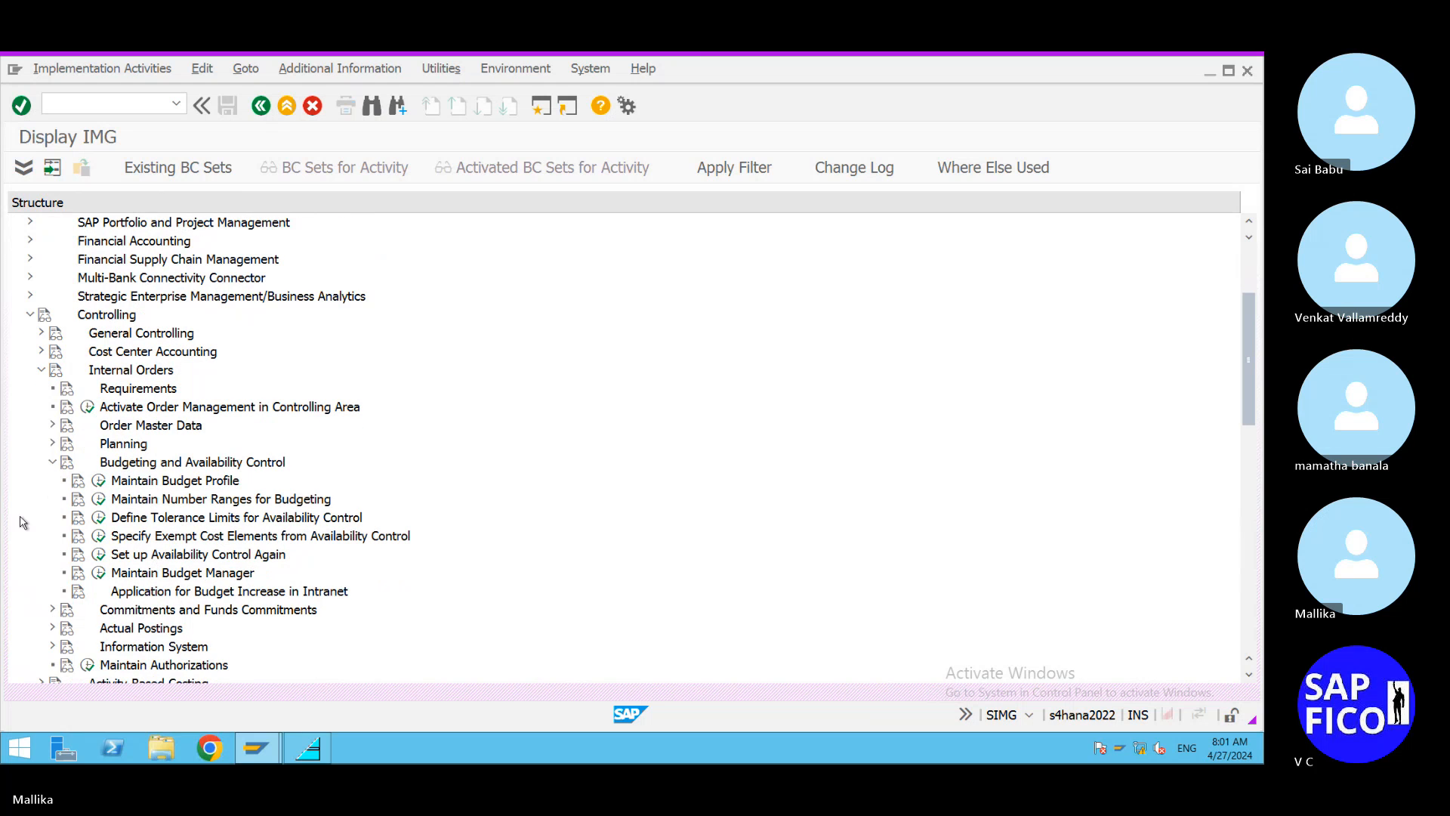
left_click(98, 481)
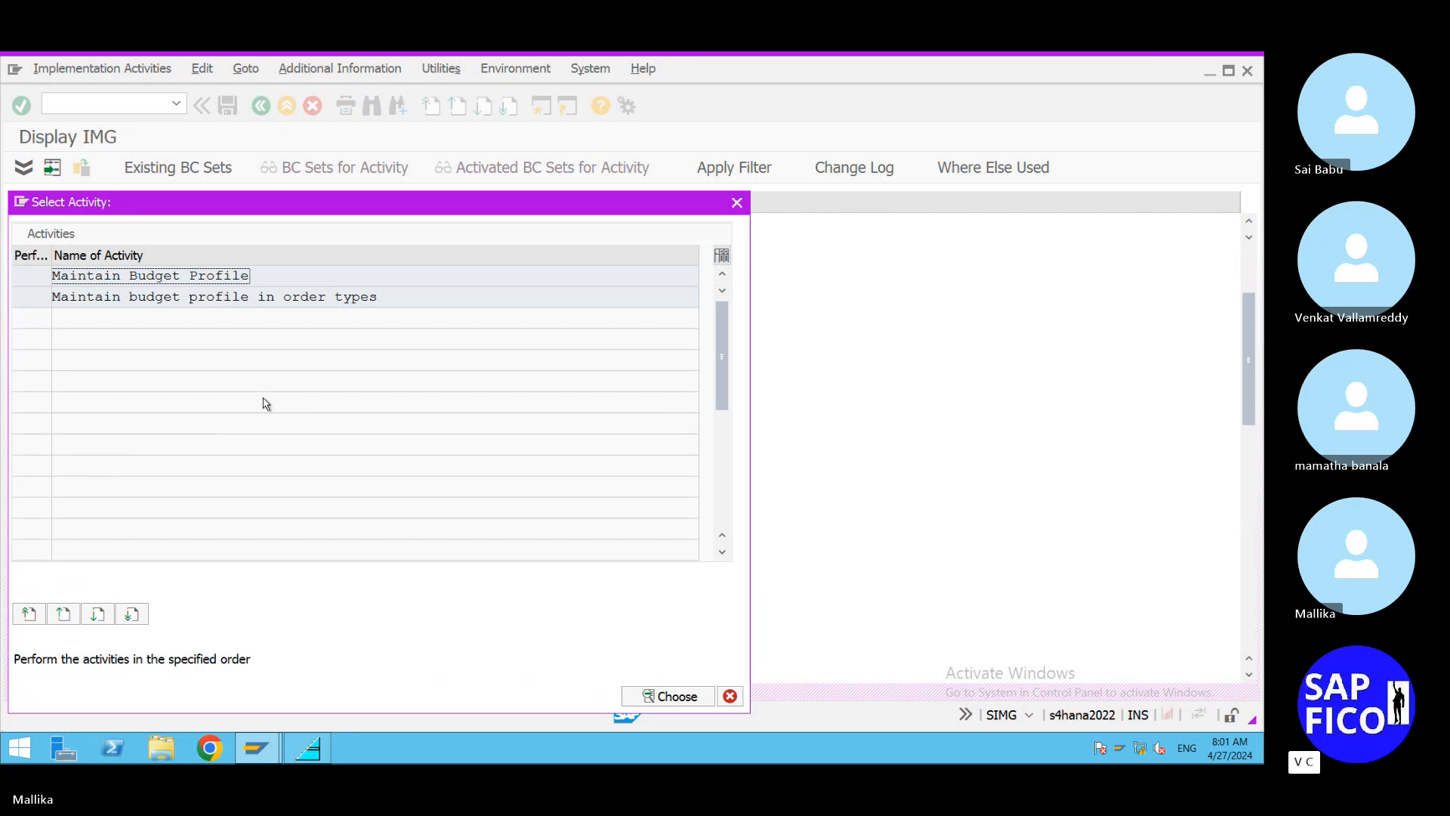
double_click(250, 300)
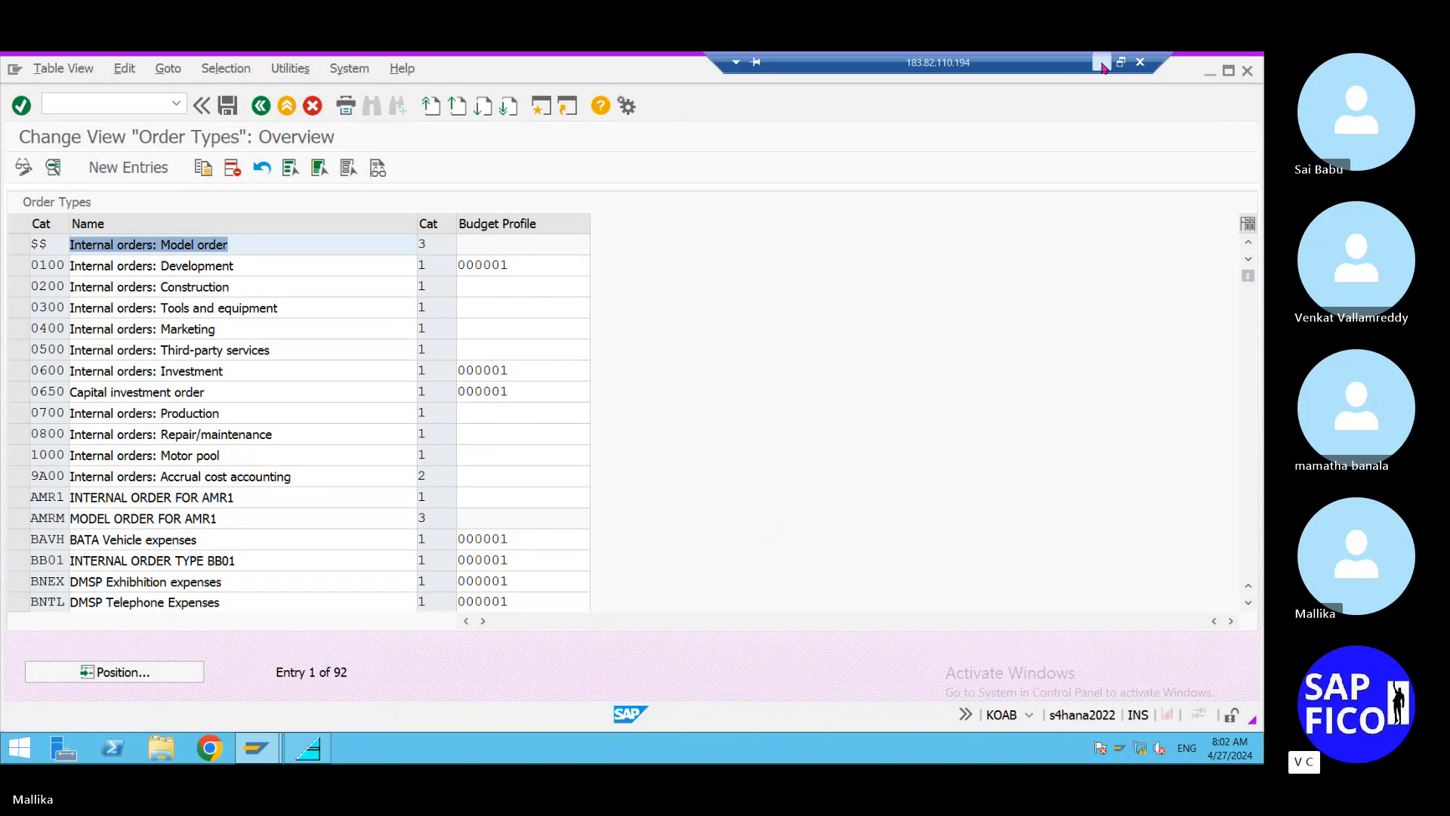
Switch to the Word notes and add KOAB as the transaction code in item 20.
left_click(1104, 63)
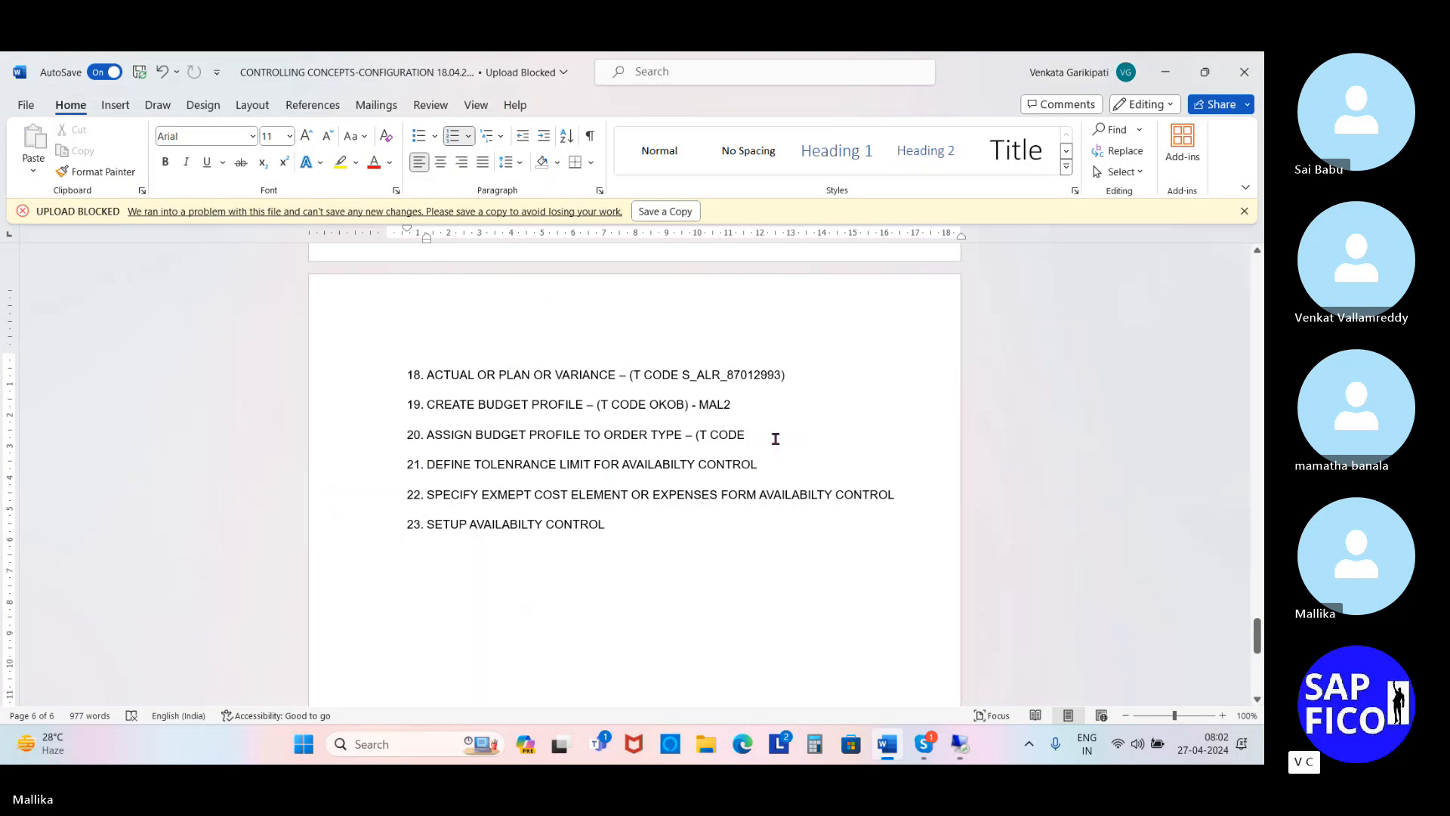
left_click(775, 438)
type("KOAB")
Switch back to SAP and locate the MAL2 internal order type MAIO by positioning the order types list at MAL2.
left_click(960, 745)
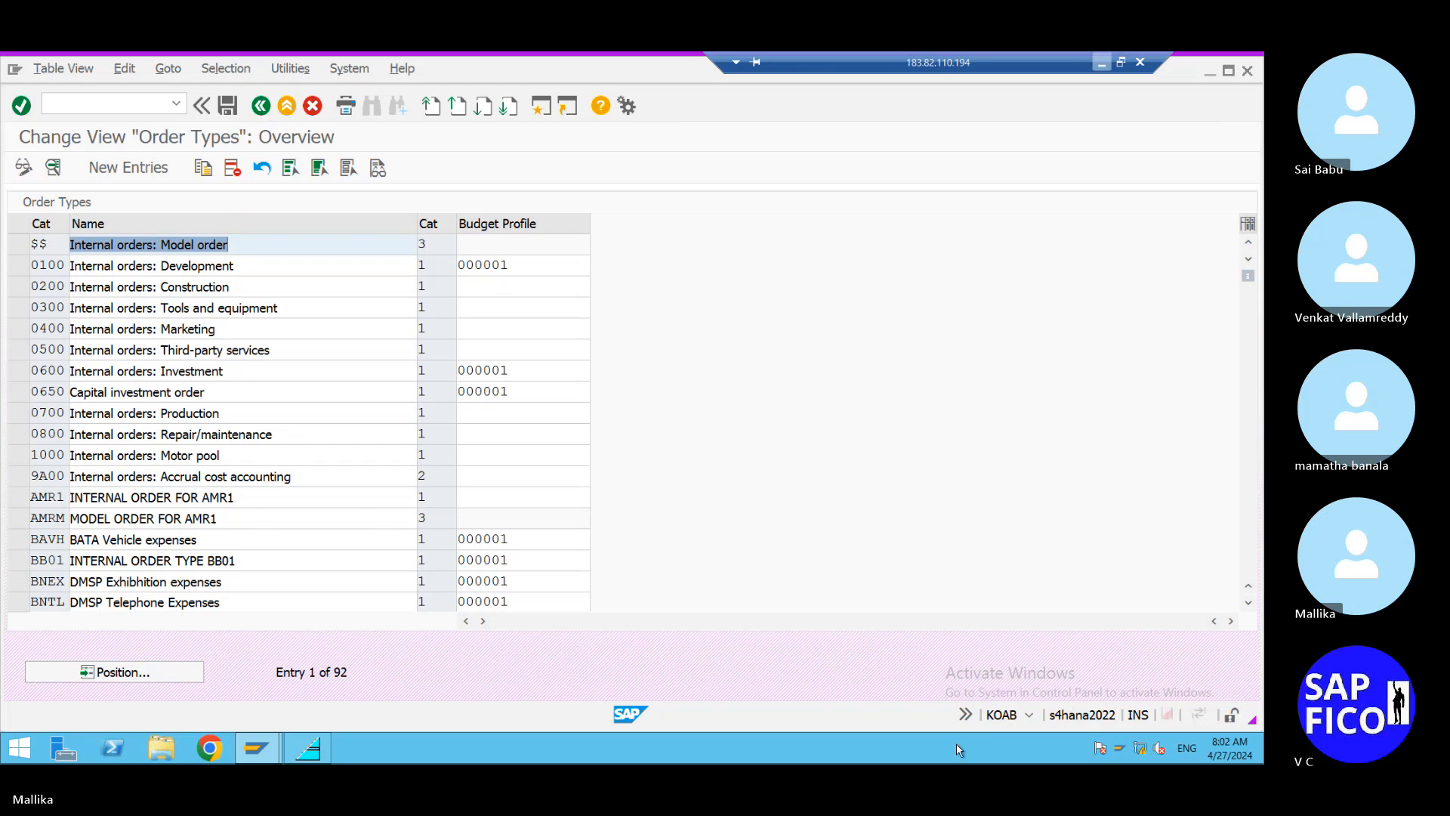
left_click(117, 671)
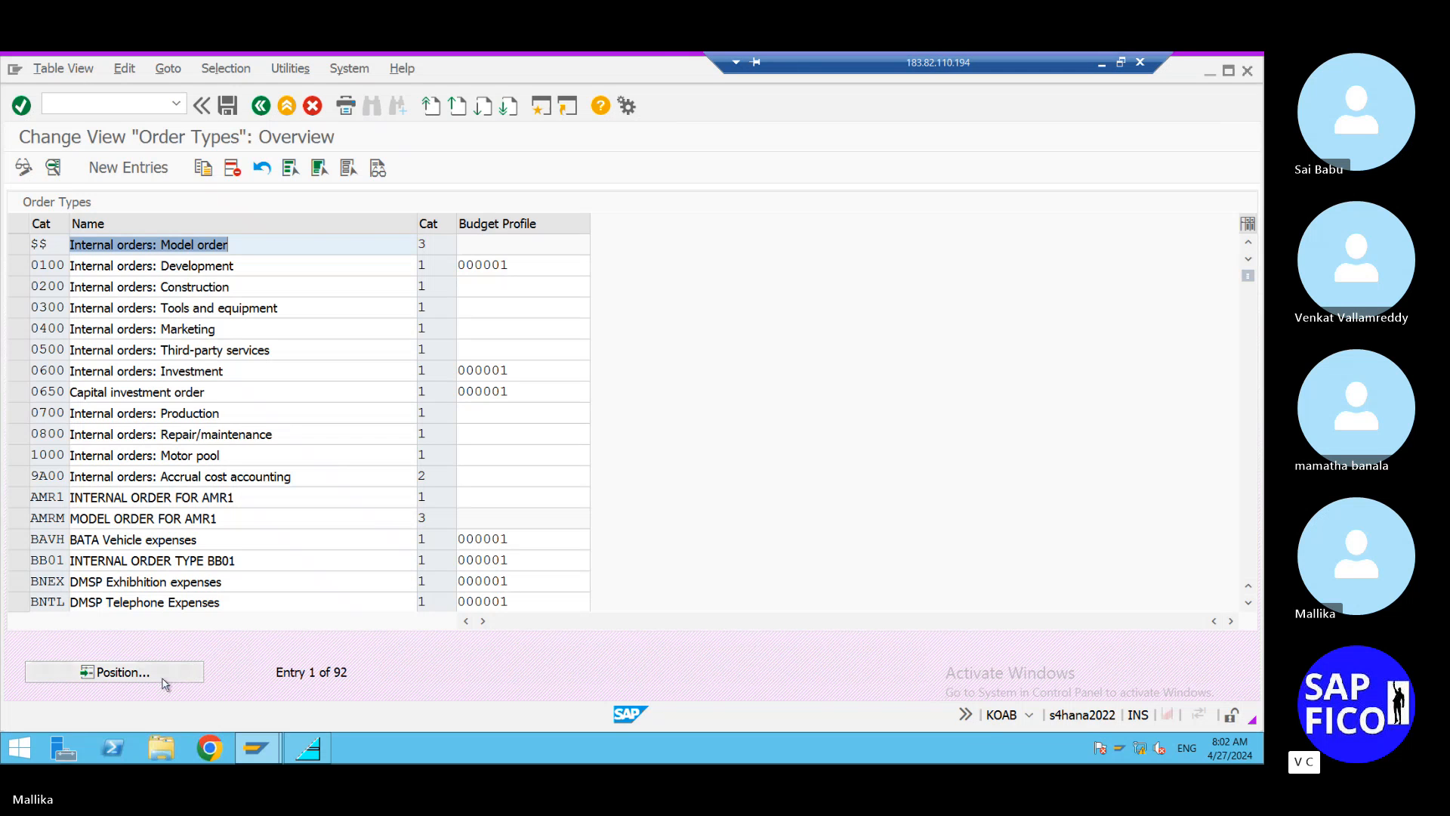
left_click(247, 323)
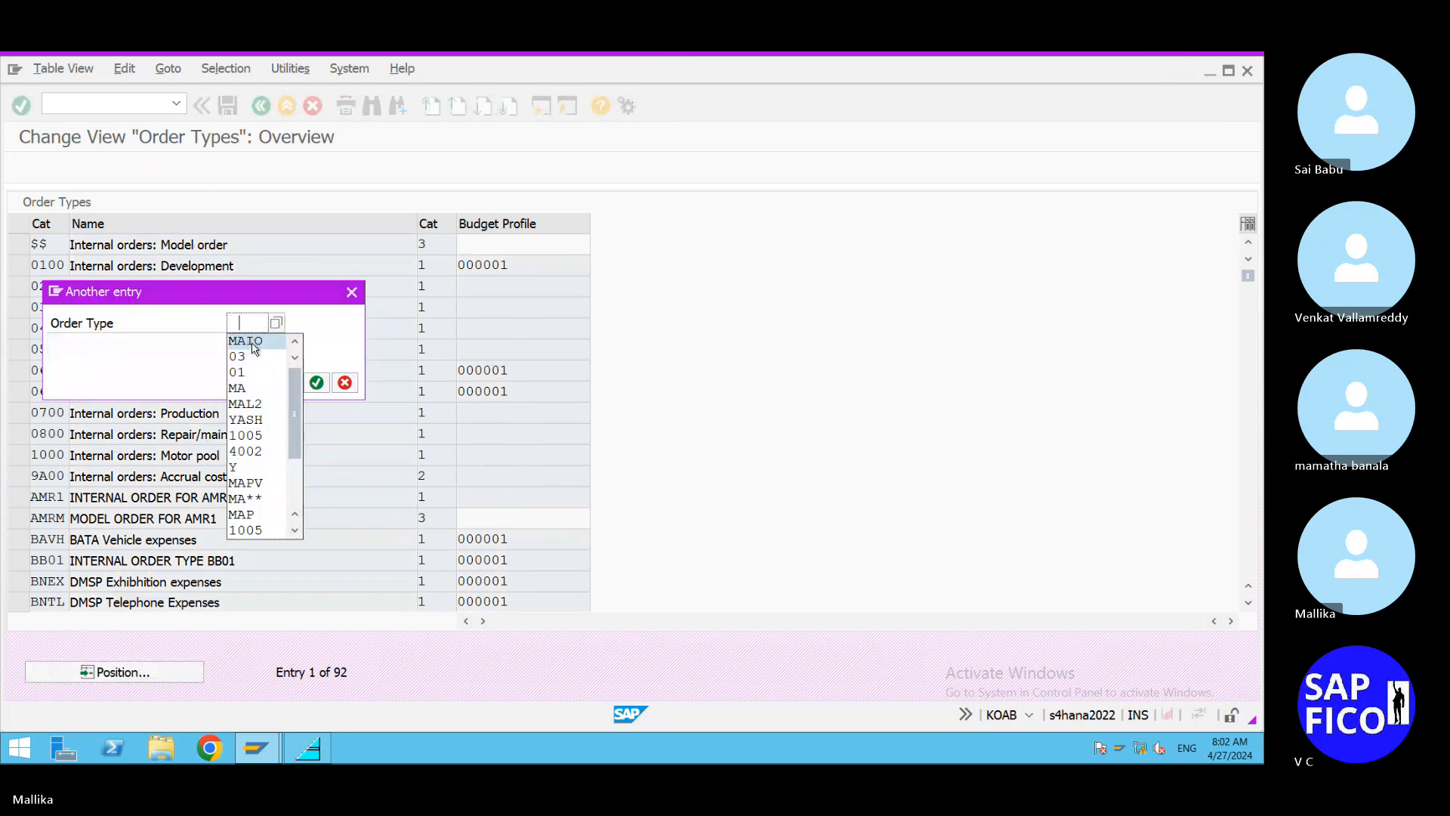
left_click(247, 403)
left_click(317, 383)
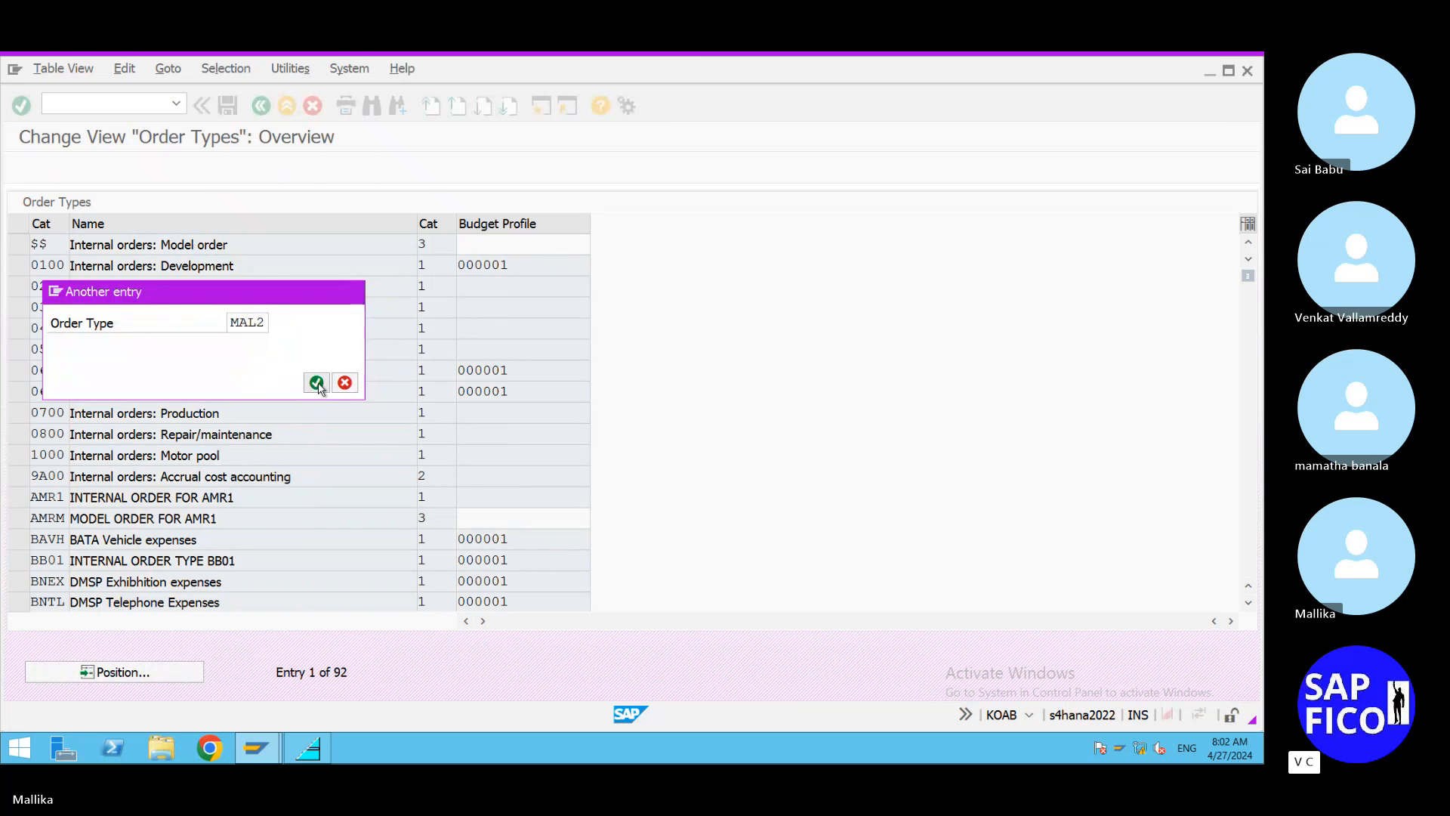
left_click(230, 247)
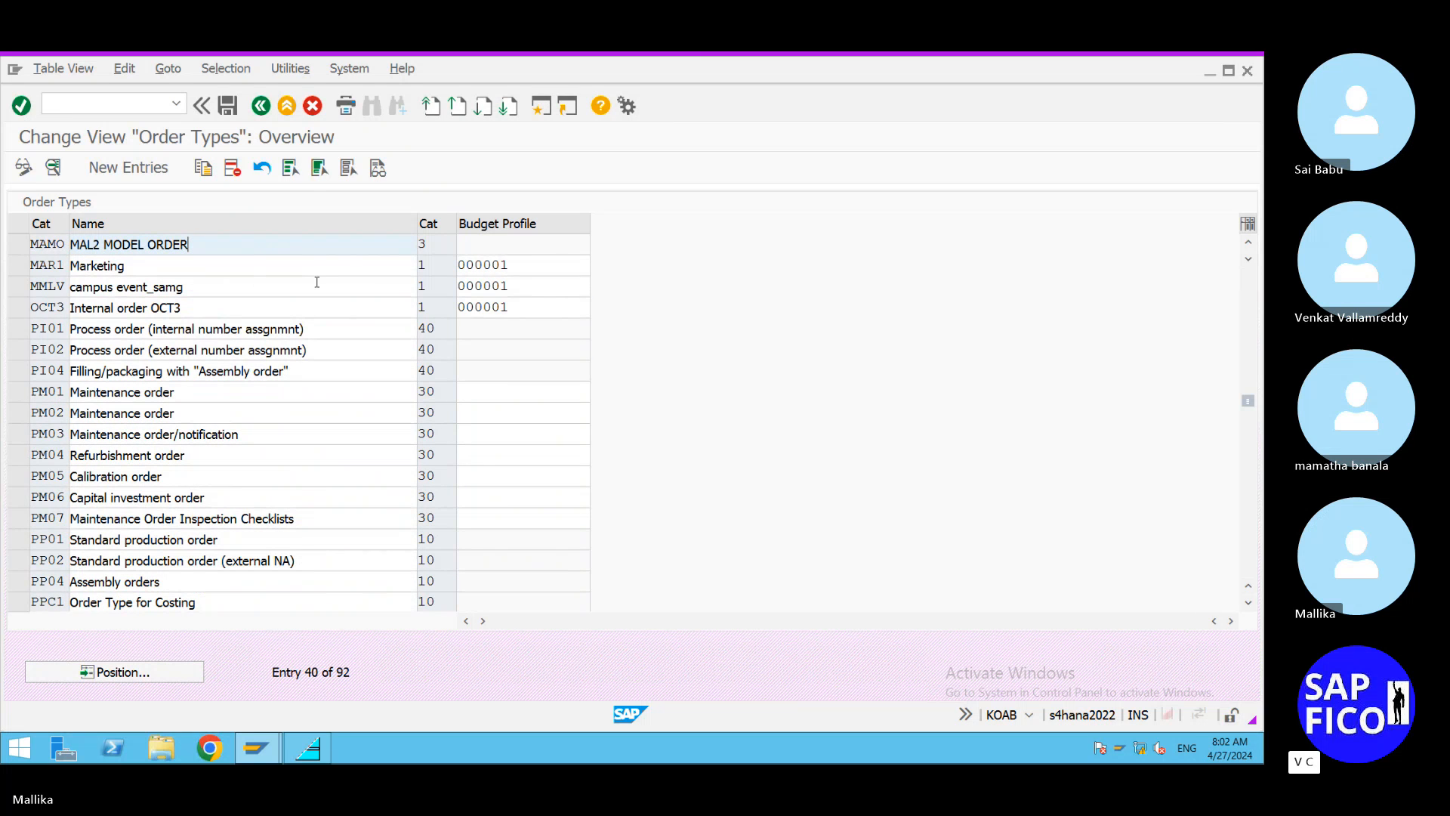
scroll(318, 287, "up", 1)
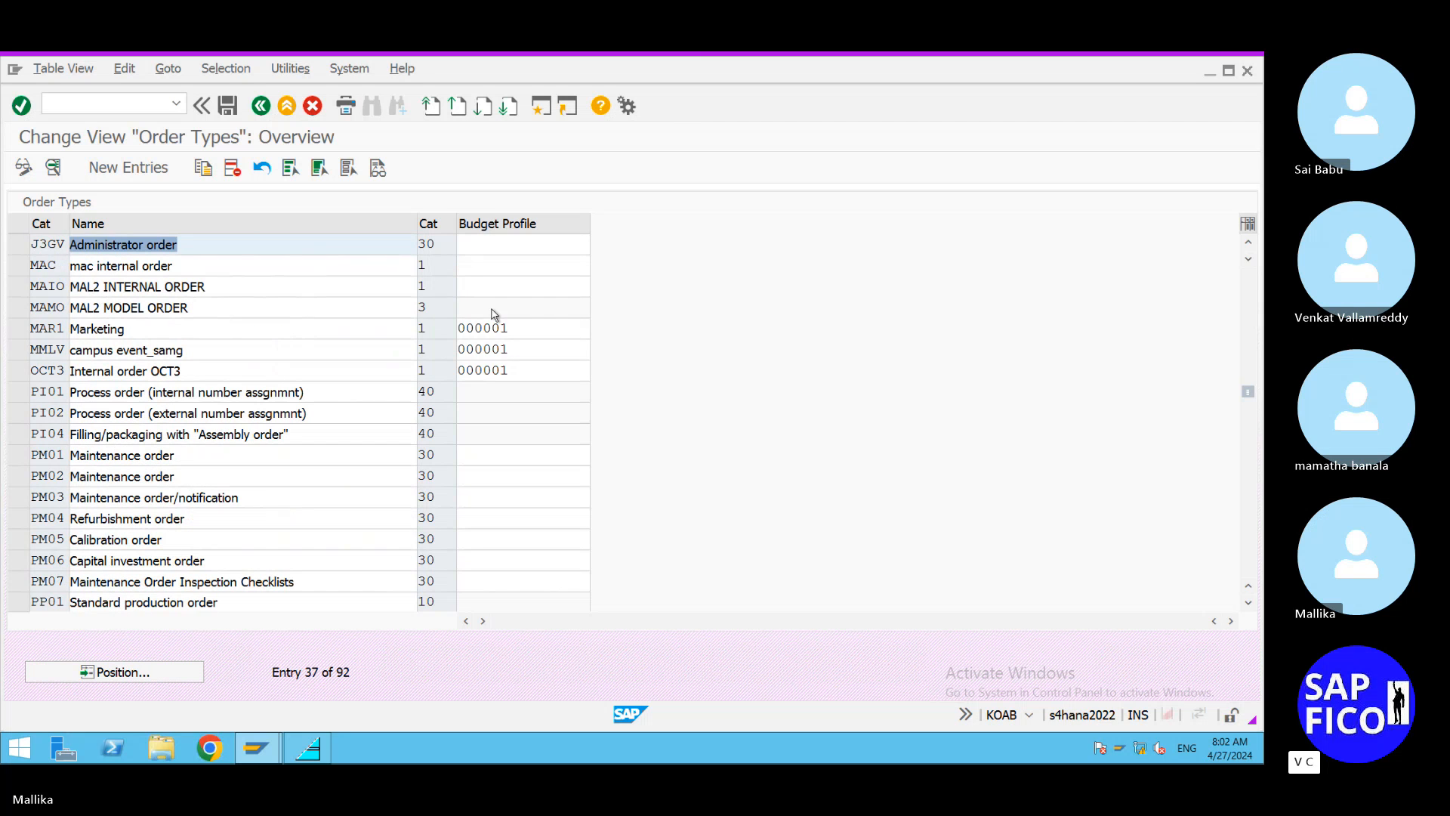
left_click(472, 284)
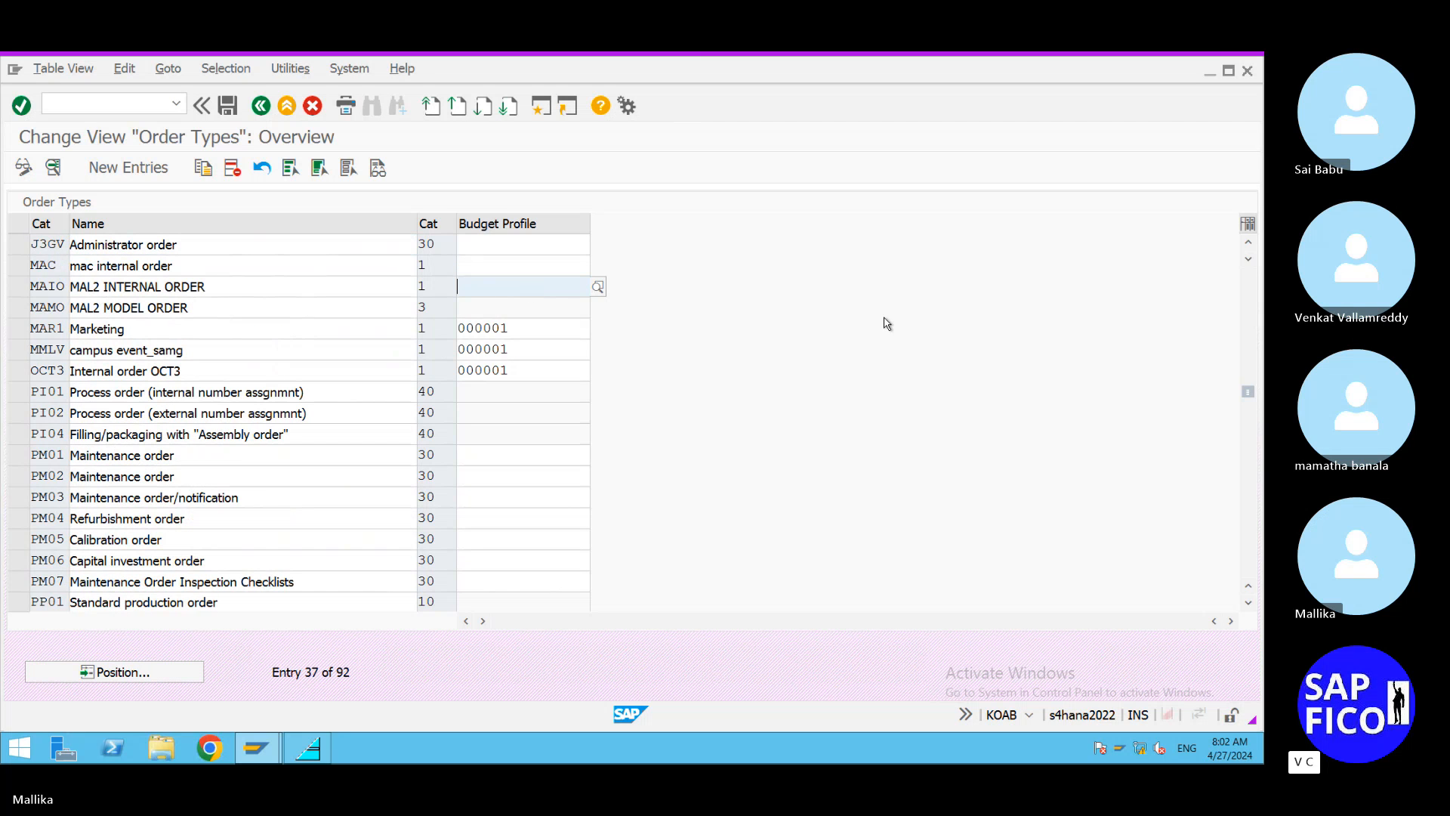
type("MAL2")
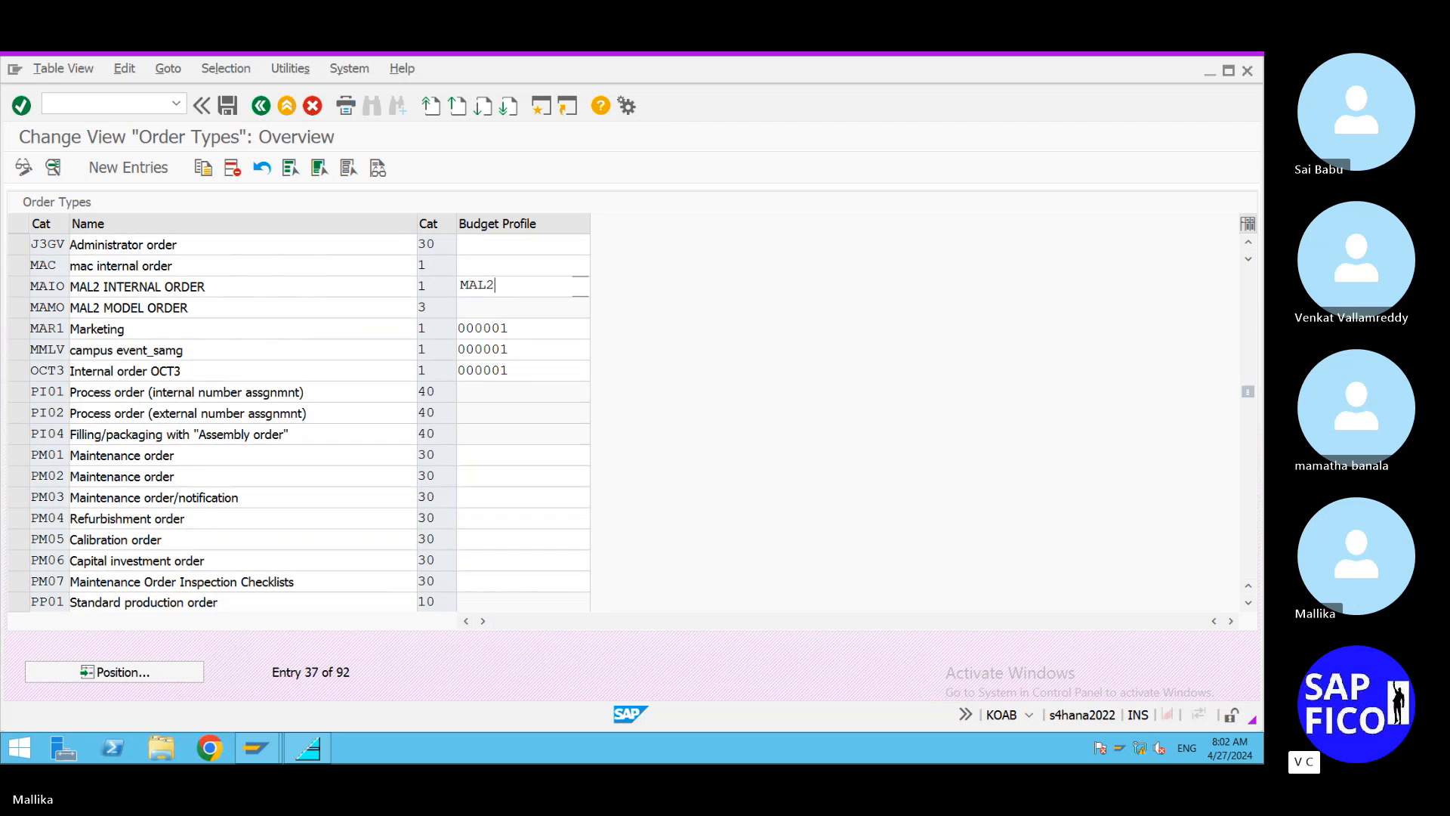
key("Down")
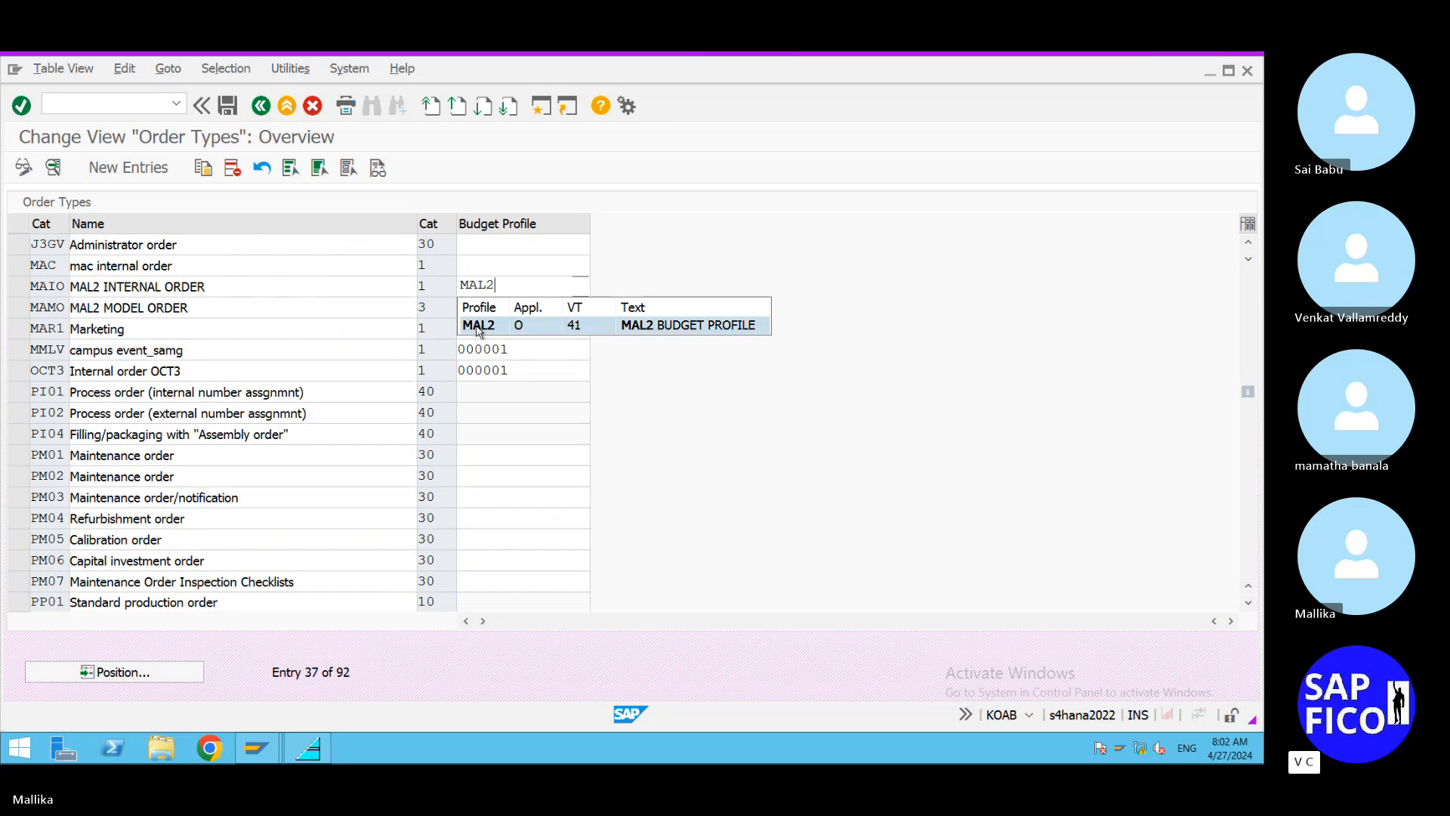
key("Return")
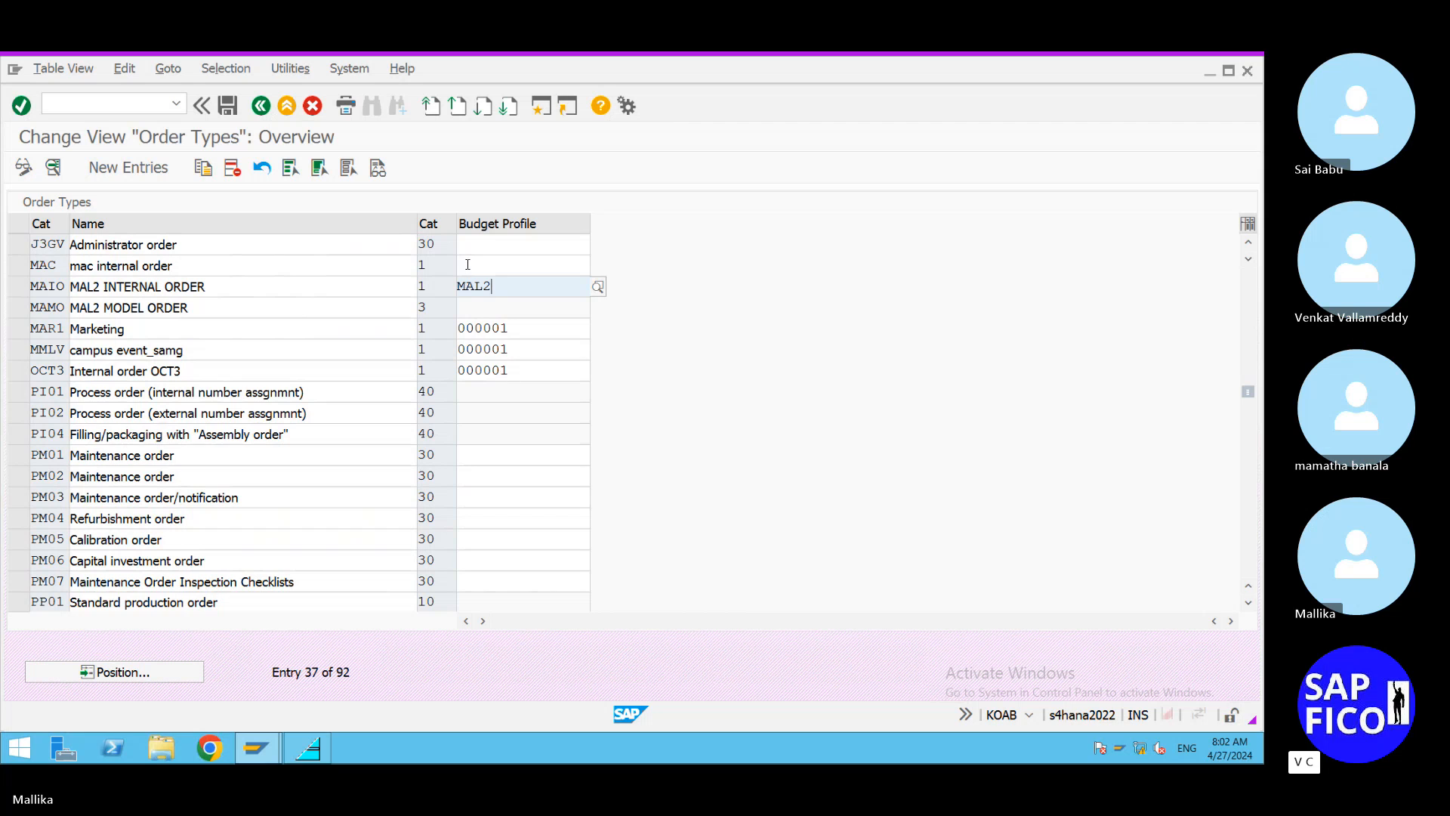
left_click_drag(512, 290, 282, 282)
key("BackSpace")
Open the details of order type MAIO and assign budget profile MAL2.
double_click(175, 286)
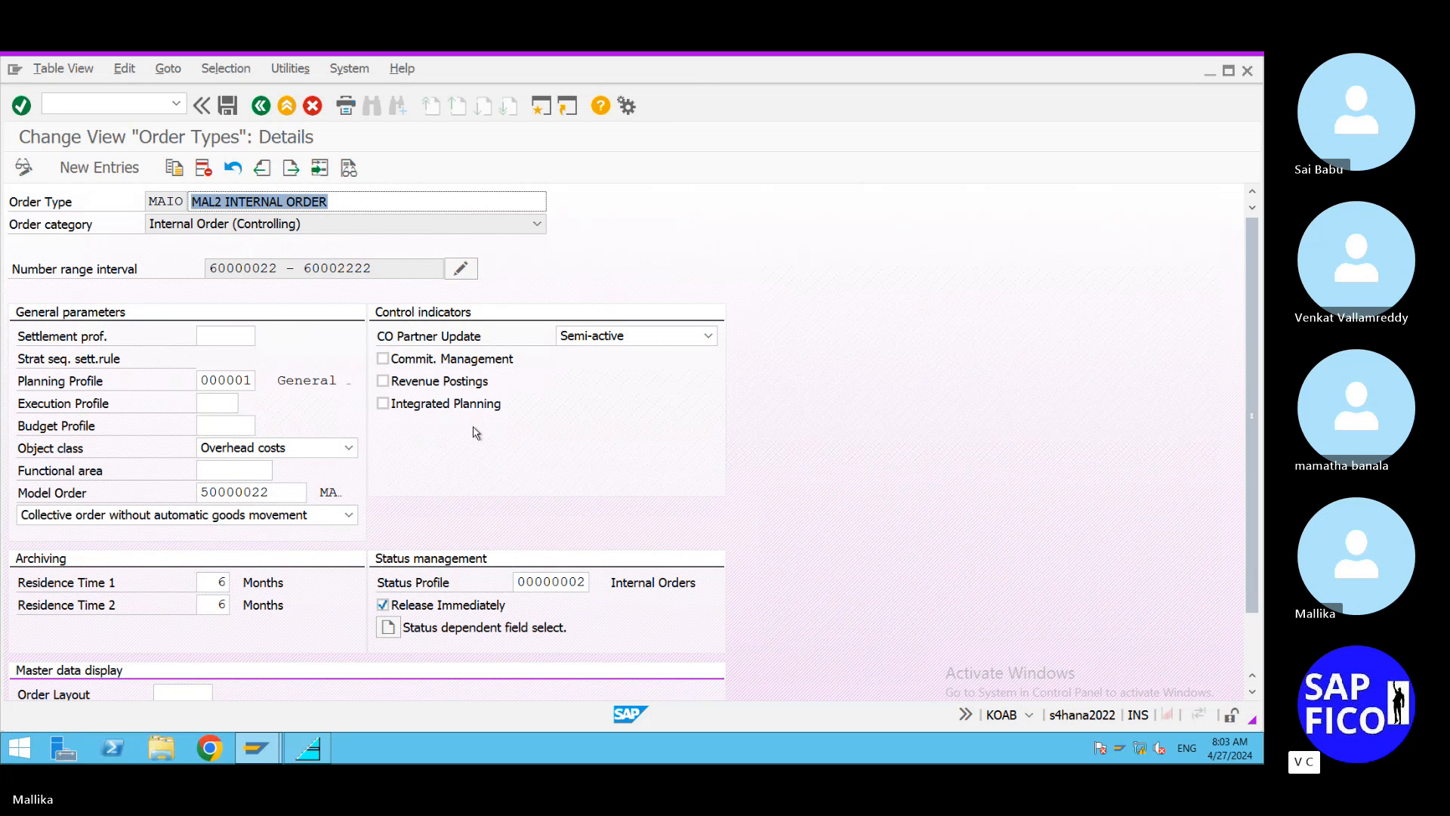
left_click(227, 426)
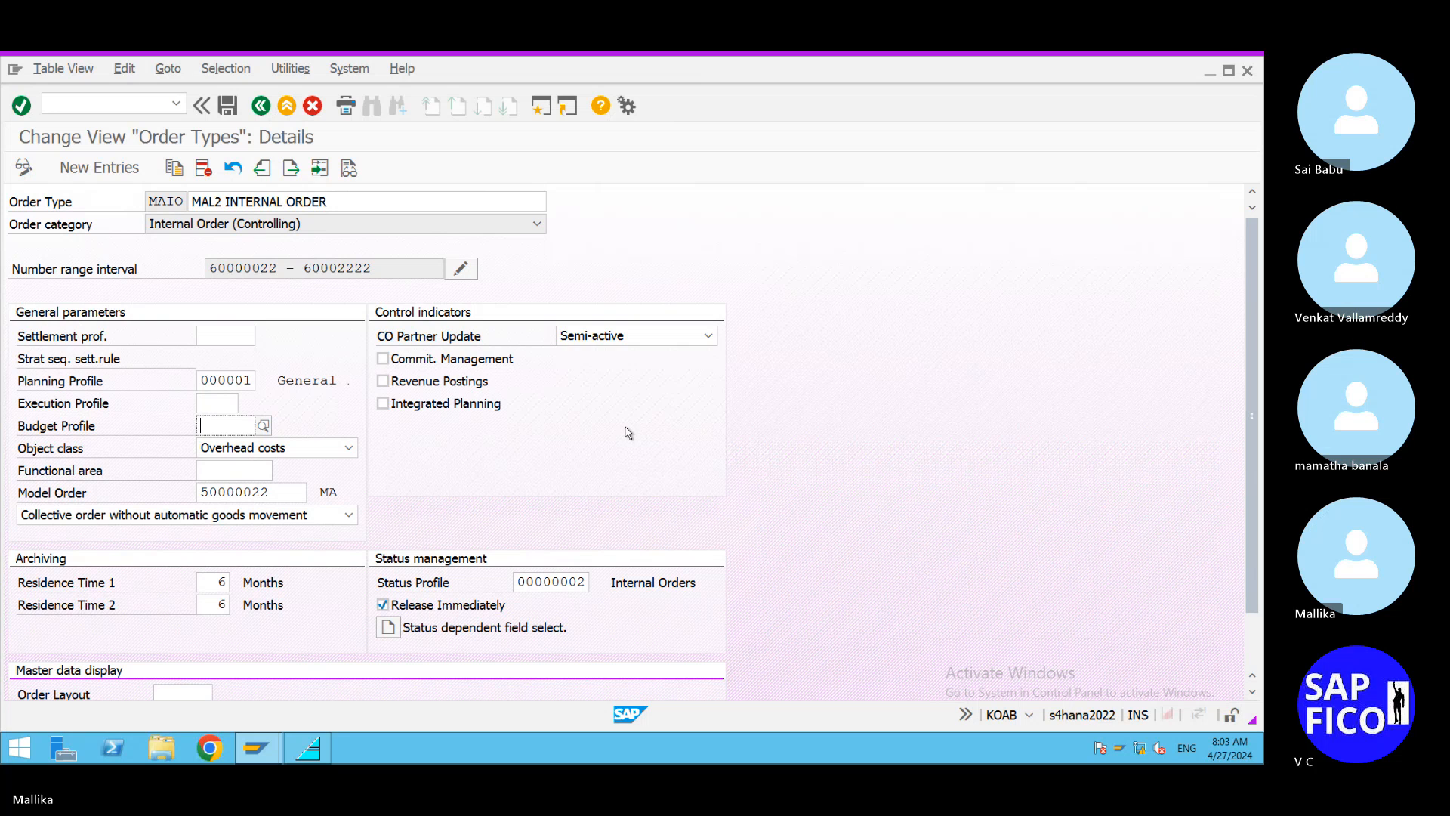
type("M")
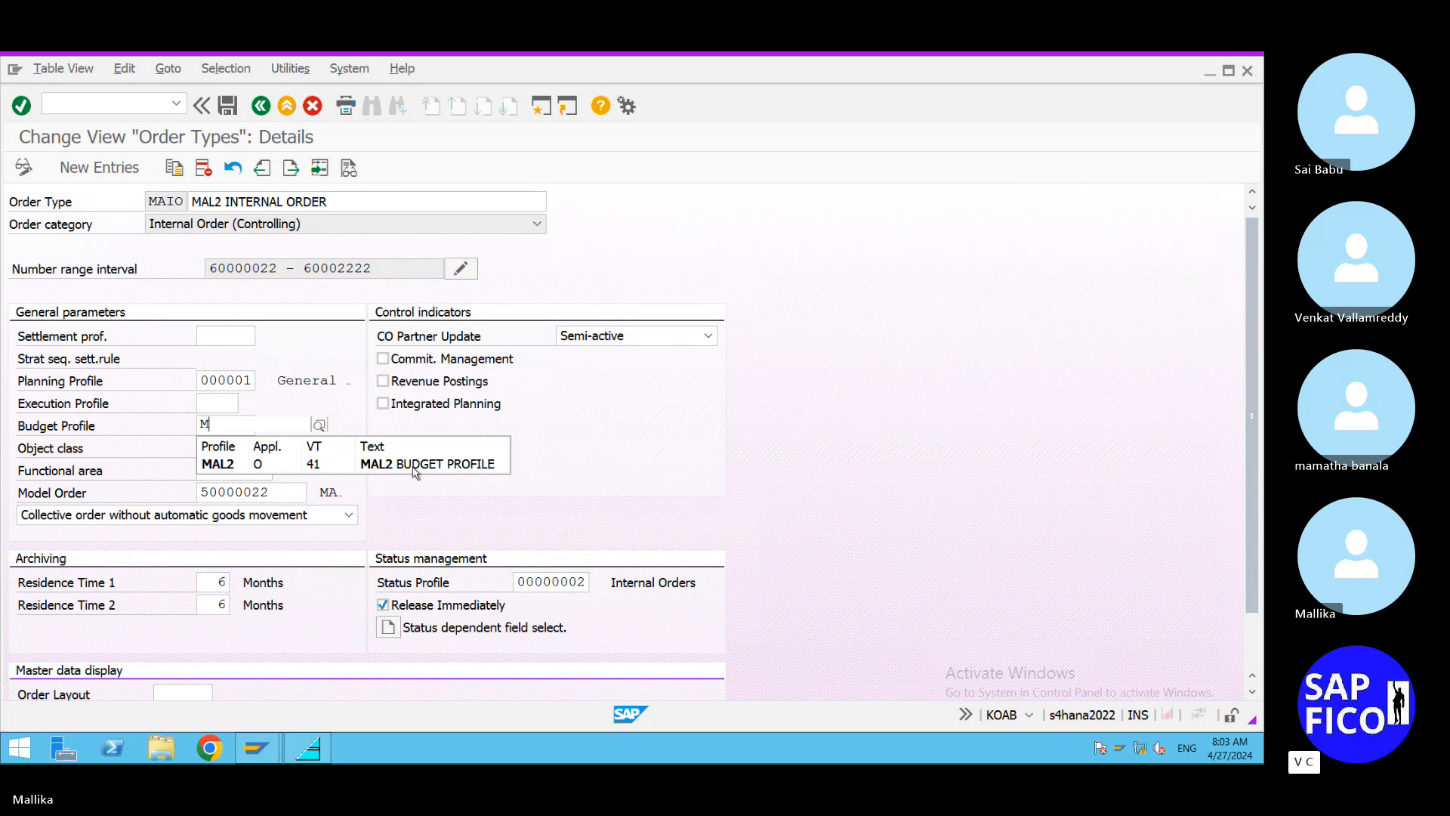
left_click(257, 467)
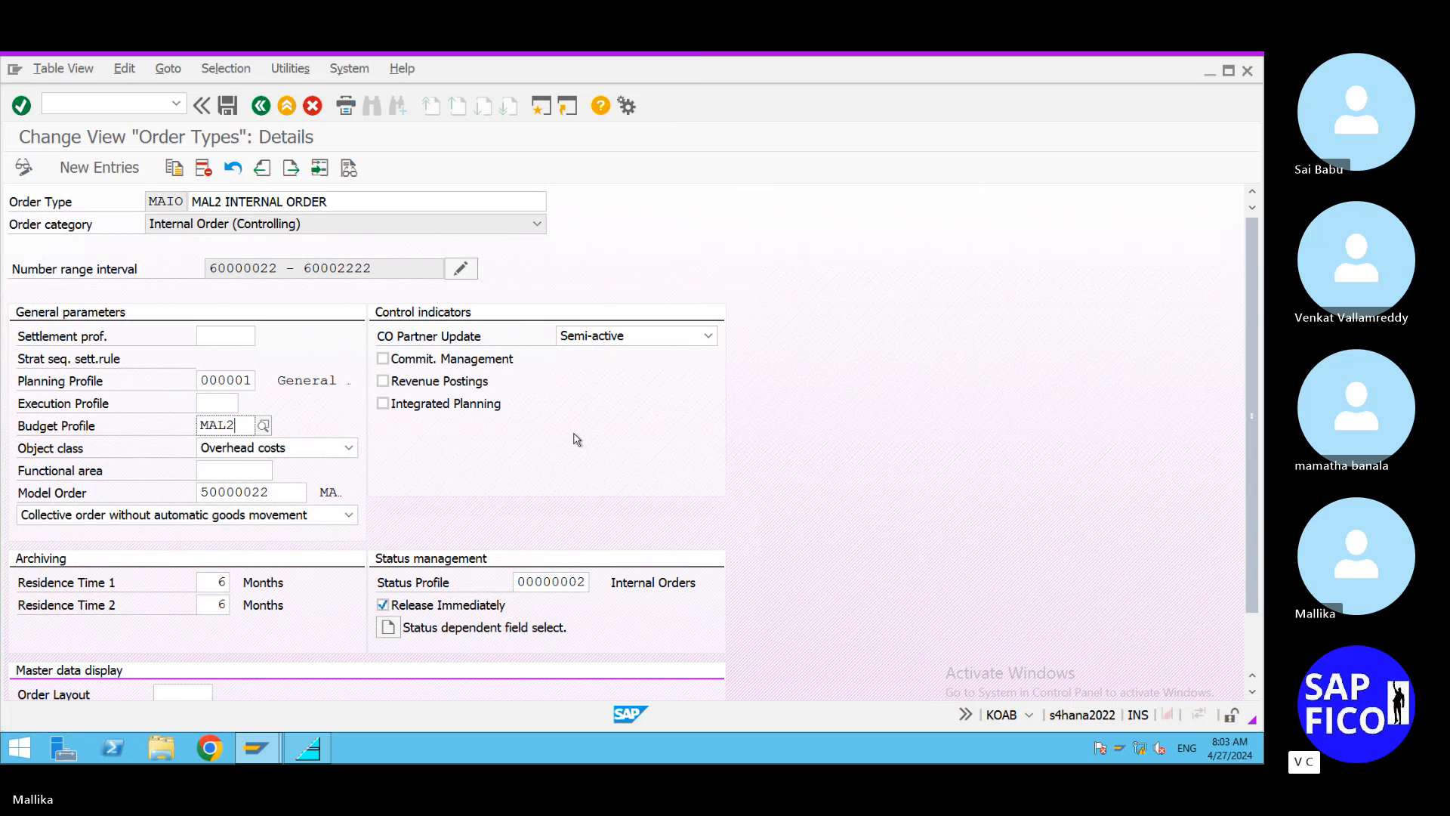
Save the order type under a new customizing request described as "ASSIGN TO BUDGET PROFILE FOR MAL2".
left_click(226, 107)
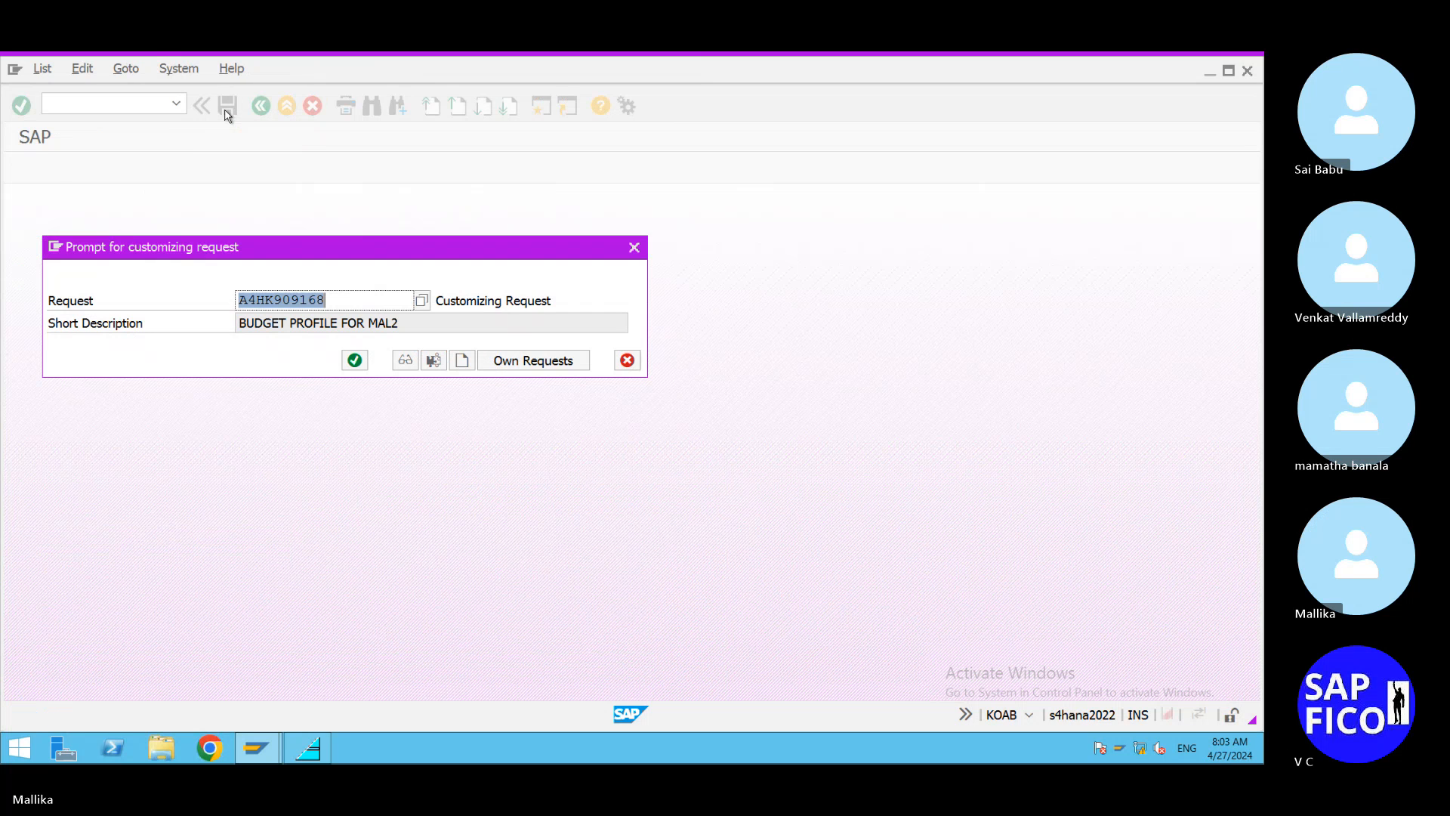
left_click(461, 360)
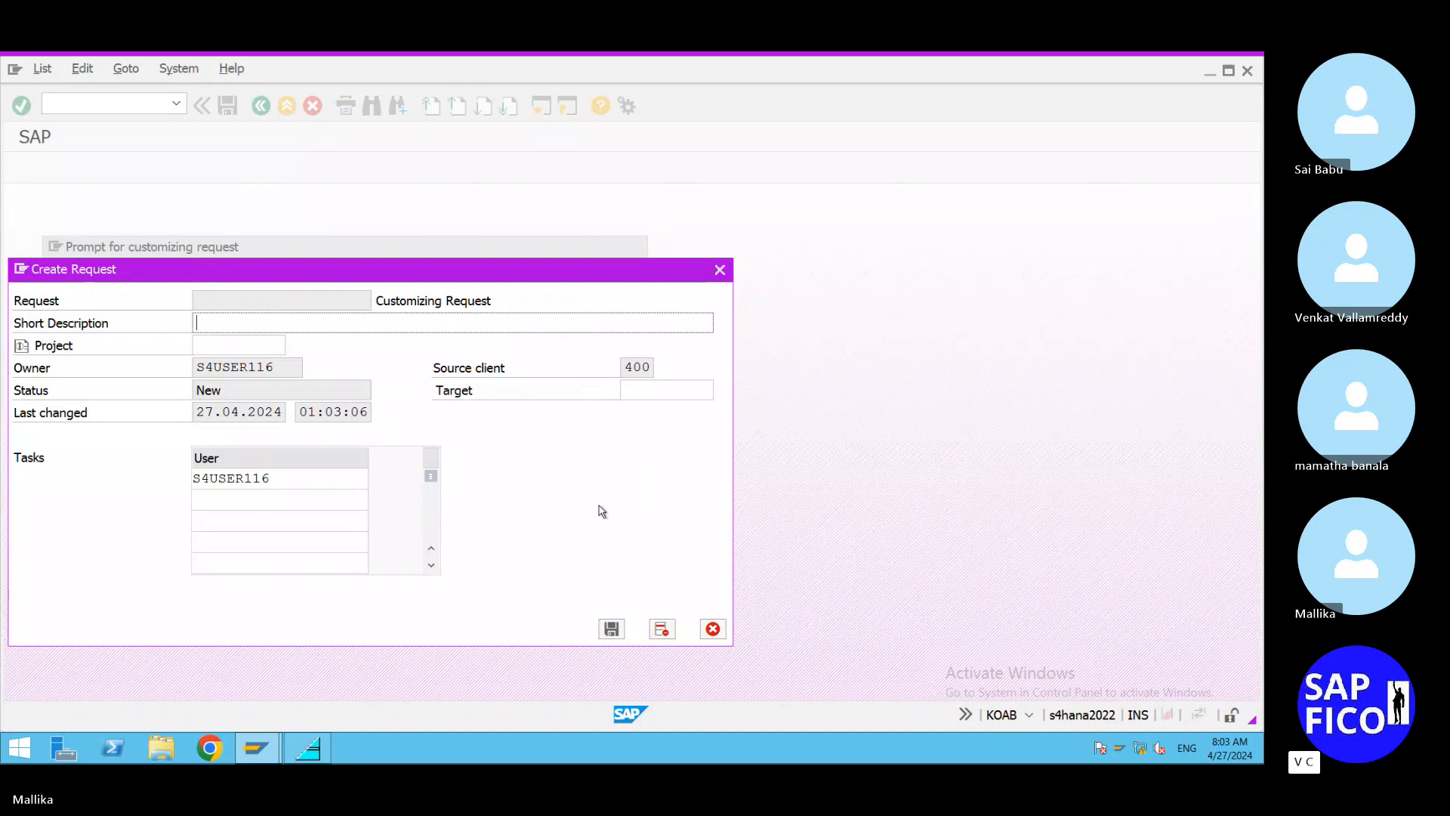
type("ASSIGN TOB")
key("BackSpace")
type("BUDGE")
type("F")
key("BackSpace")
type("P")
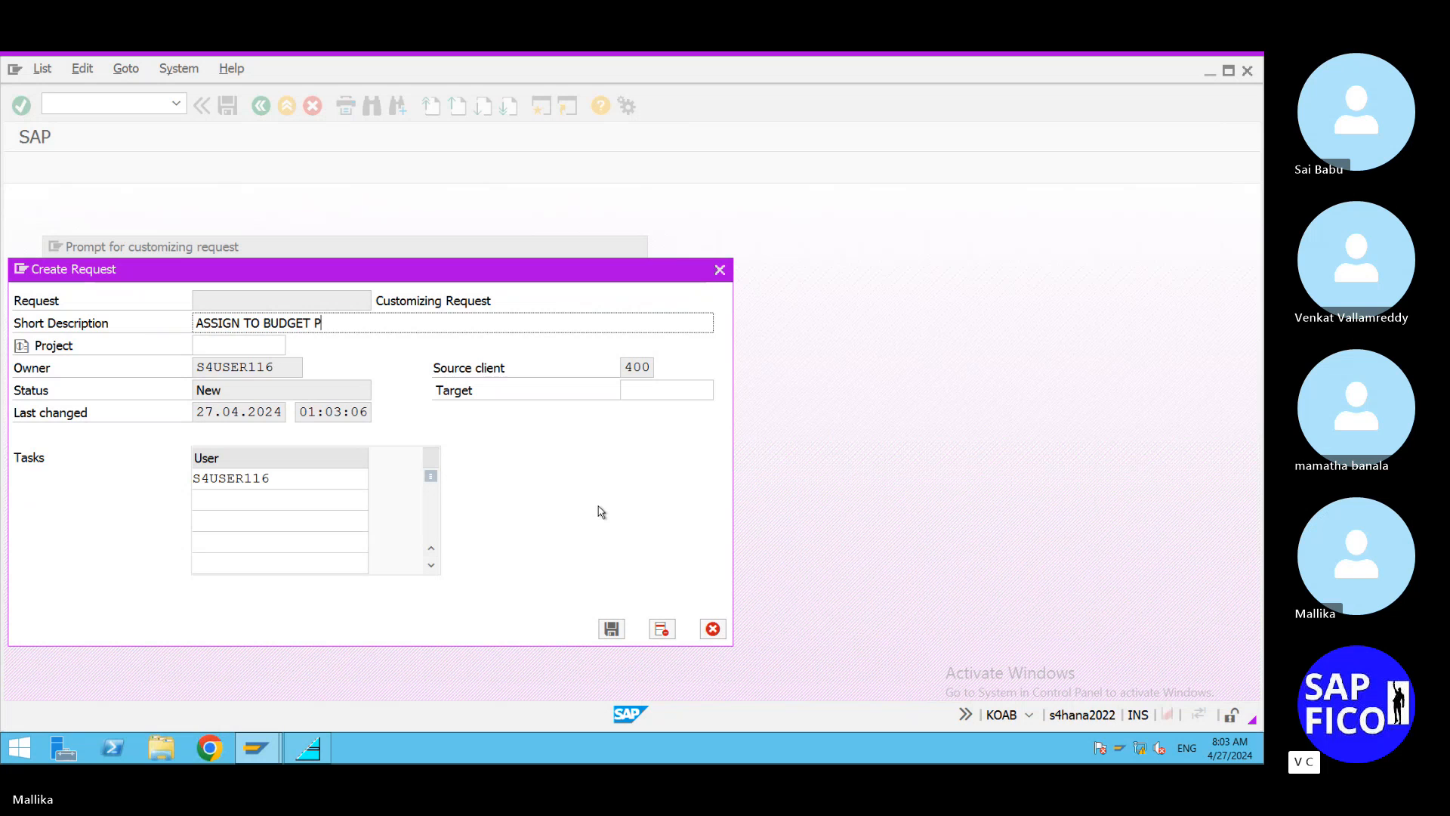
type("ROFILE FOR MAL2")
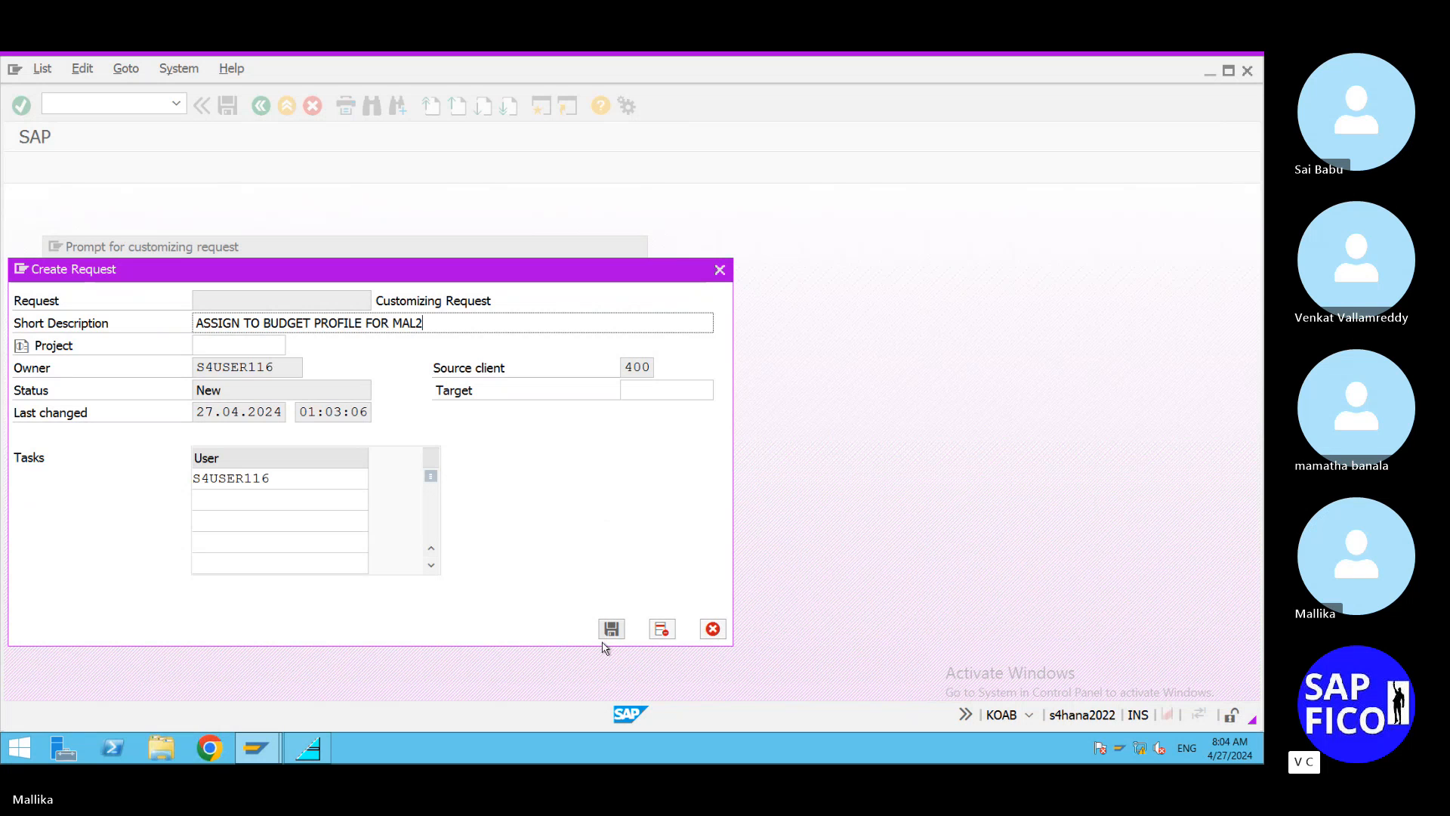
left_click(612, 632)
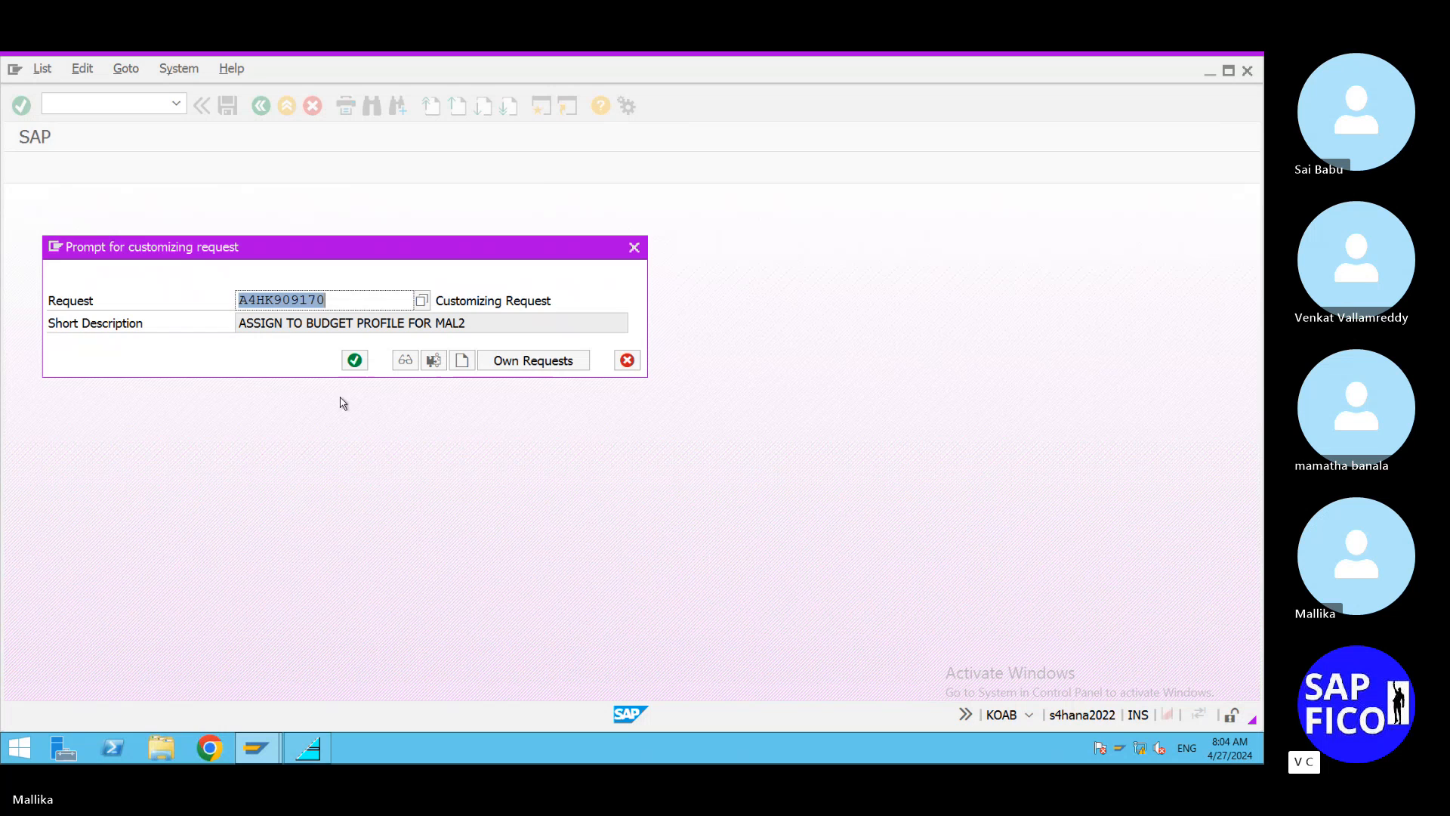
left_click(352, 361)
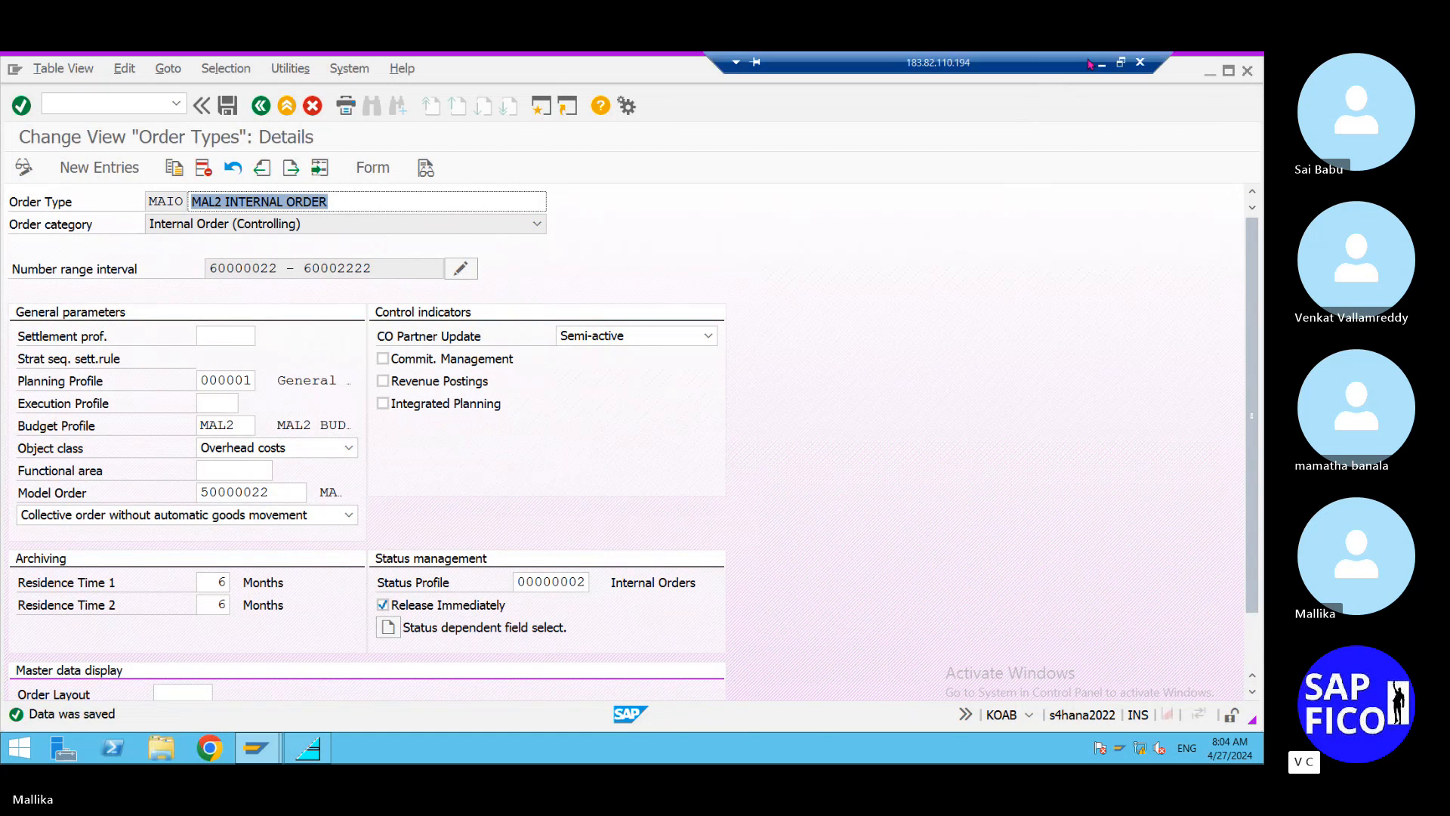
Switch to the Word notes, add a dash after item 21 and correct its spelling to TOLERANCE.
left_click(1101, 64)
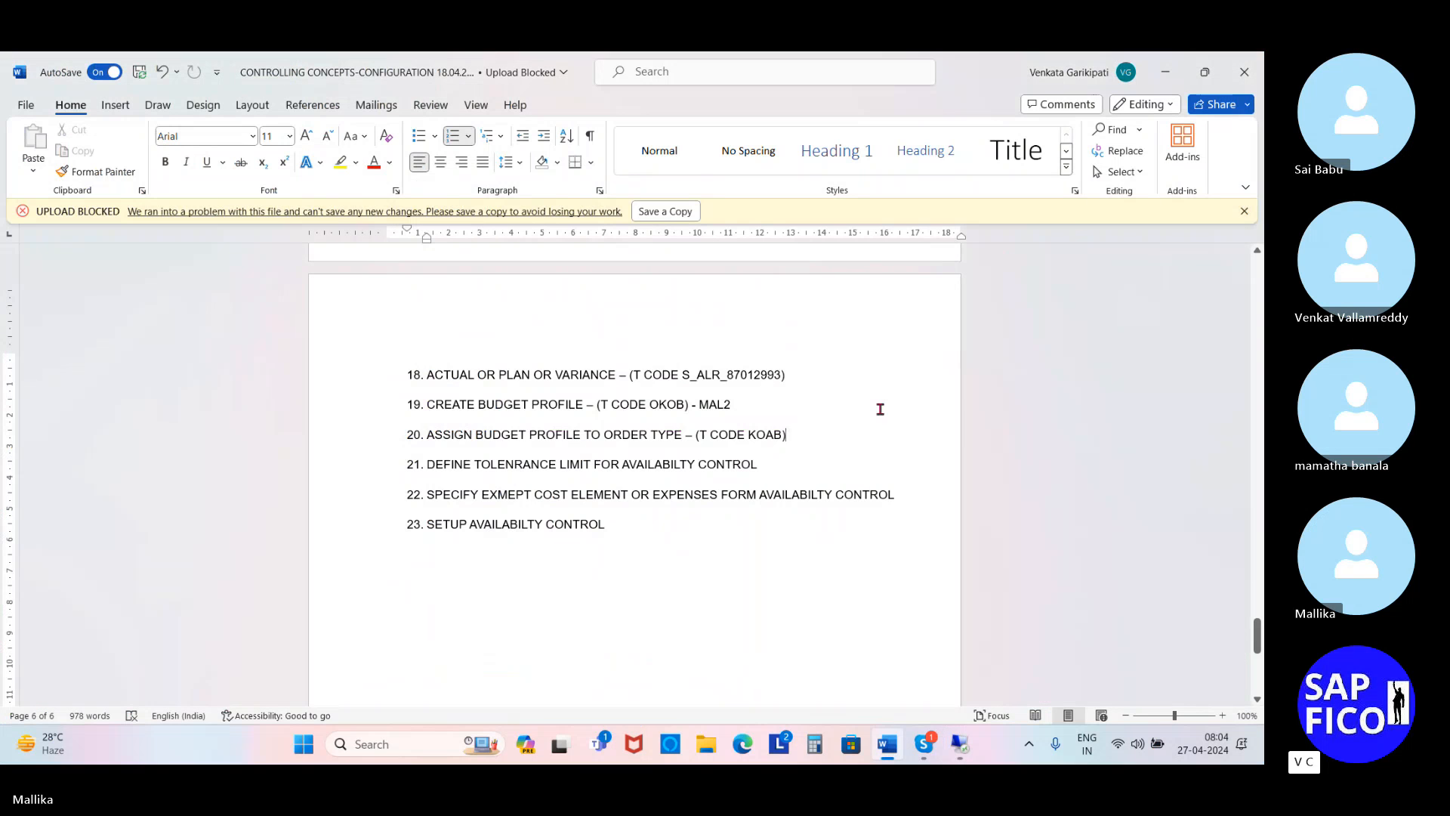
left_click(775, 465)
type("-")
left_click(513, 464)
key("BackSpace")
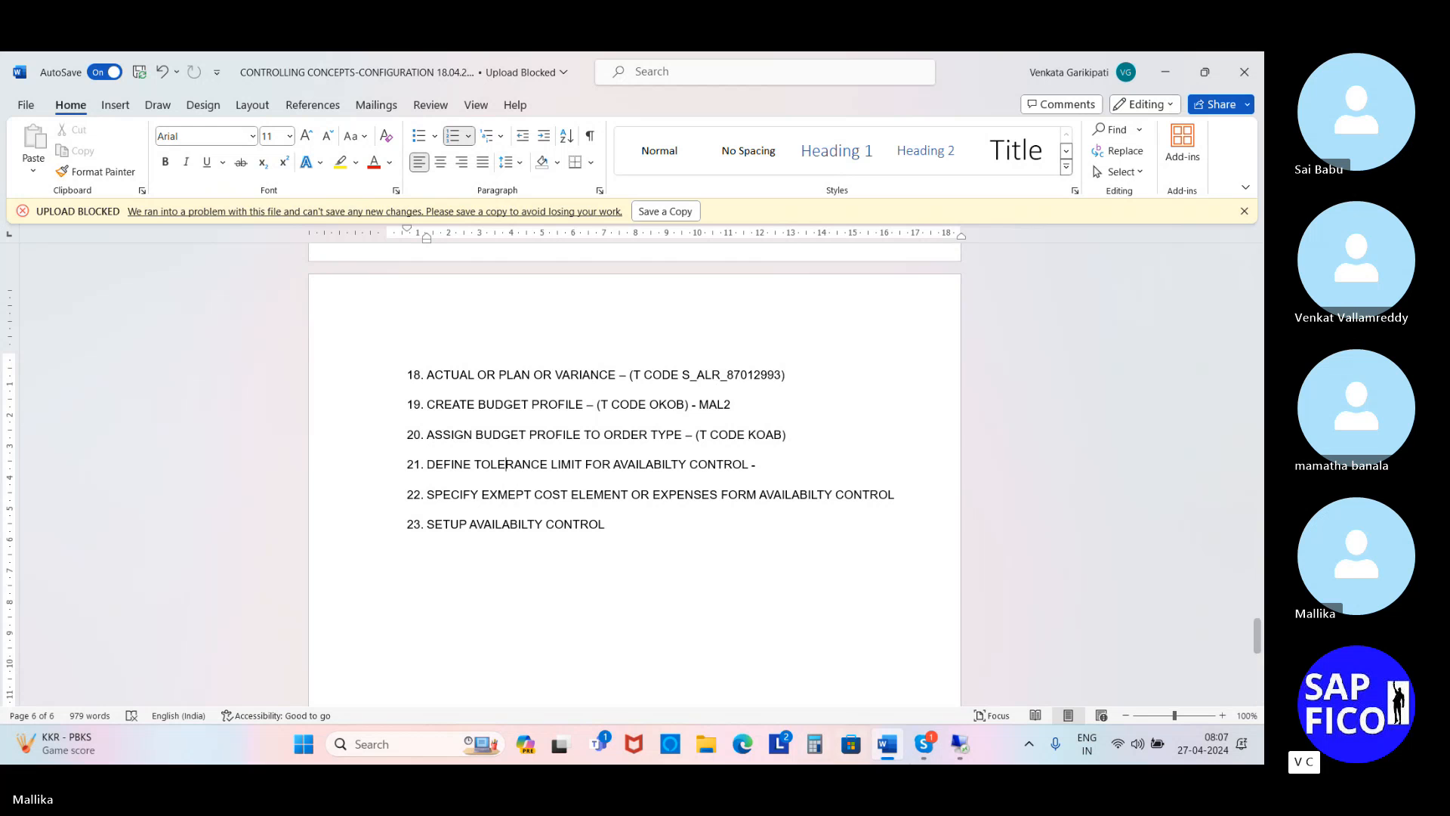
Switch back to SAP, leave the order types and open the activity "Define Tolerance Limits for Availability Control".
left_click(960, 751)
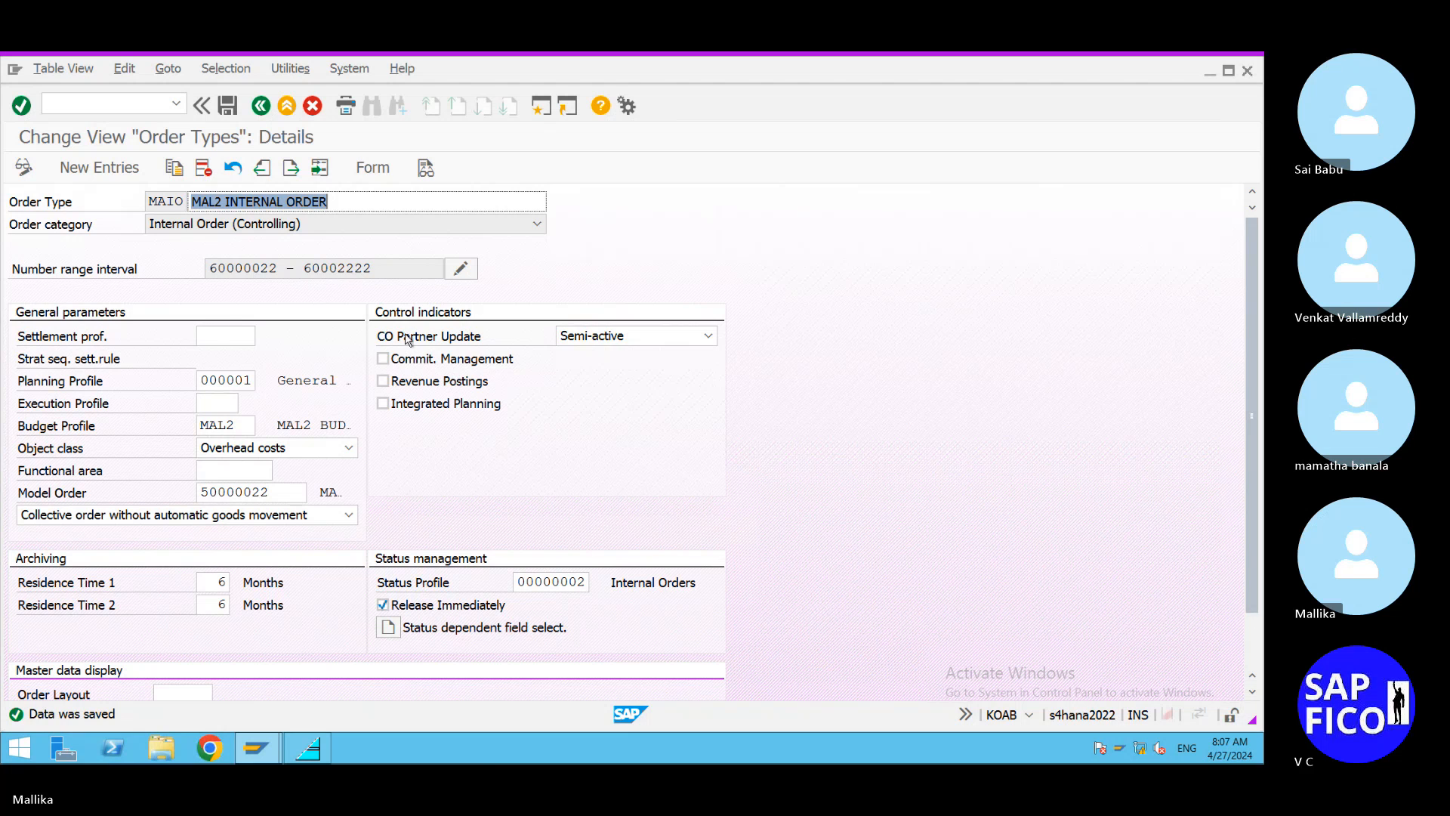
left_click(260, 106)
left_click(260, 105)
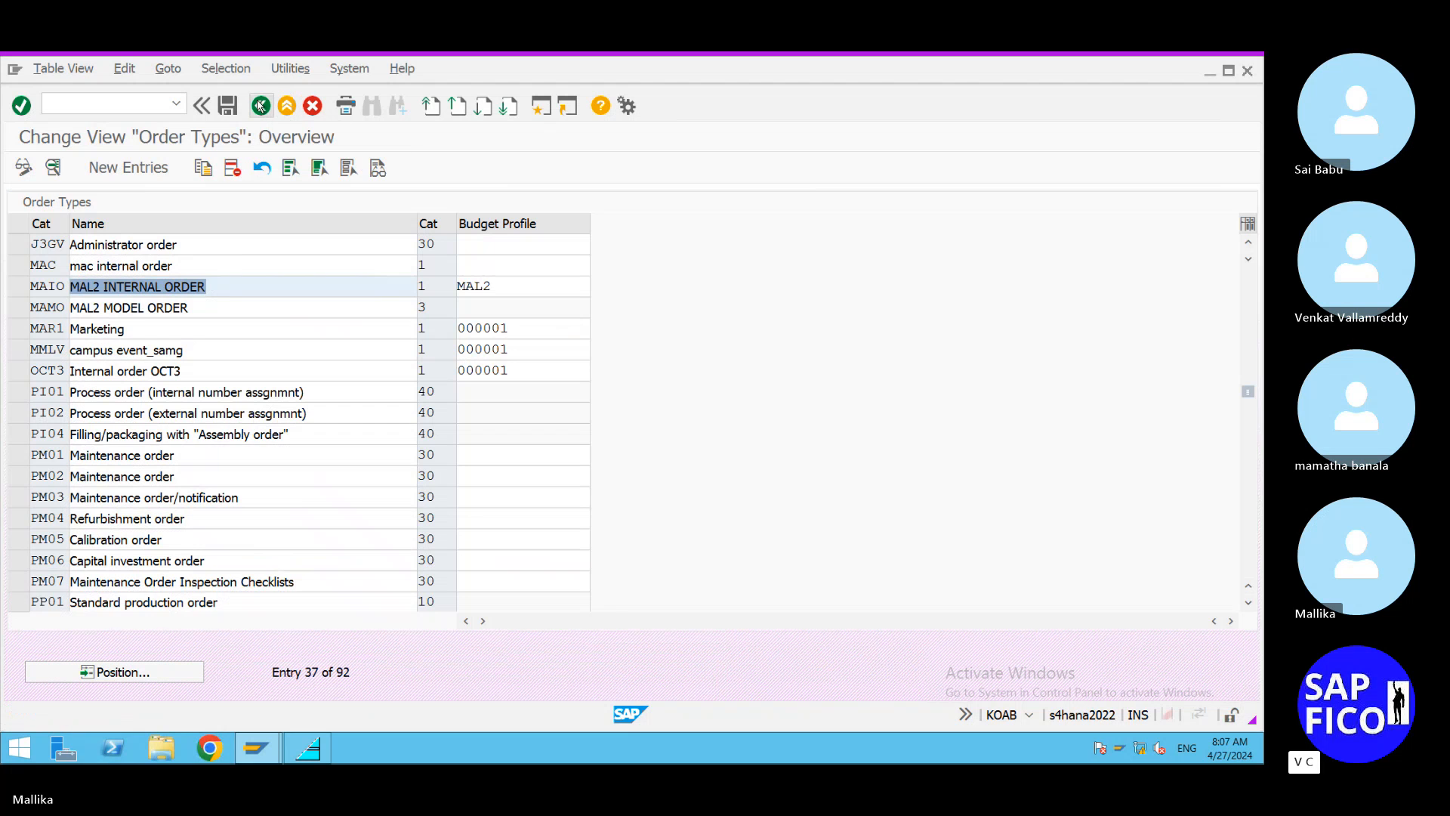
left_click(260, 105)
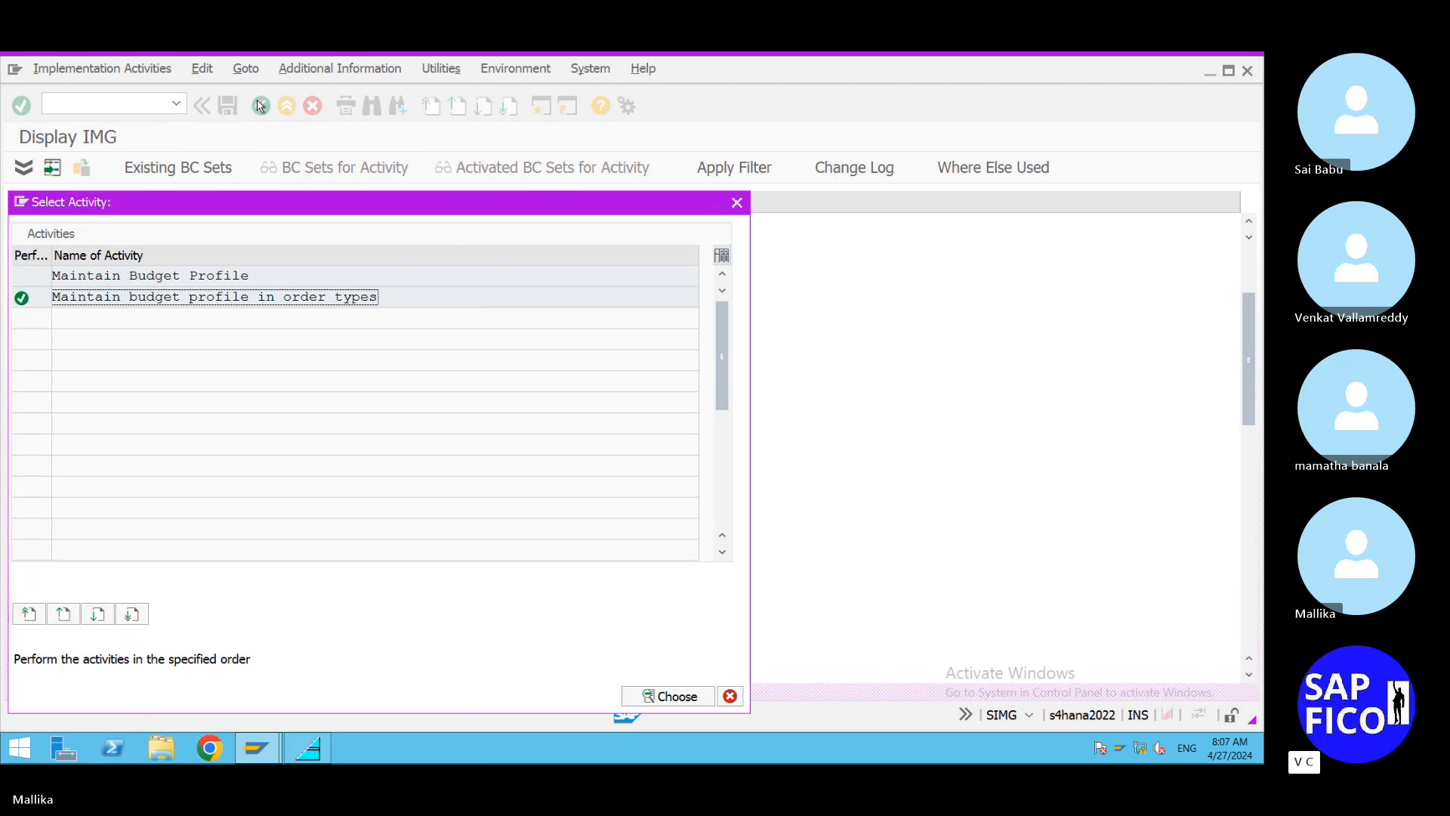
left_click(736, 204)
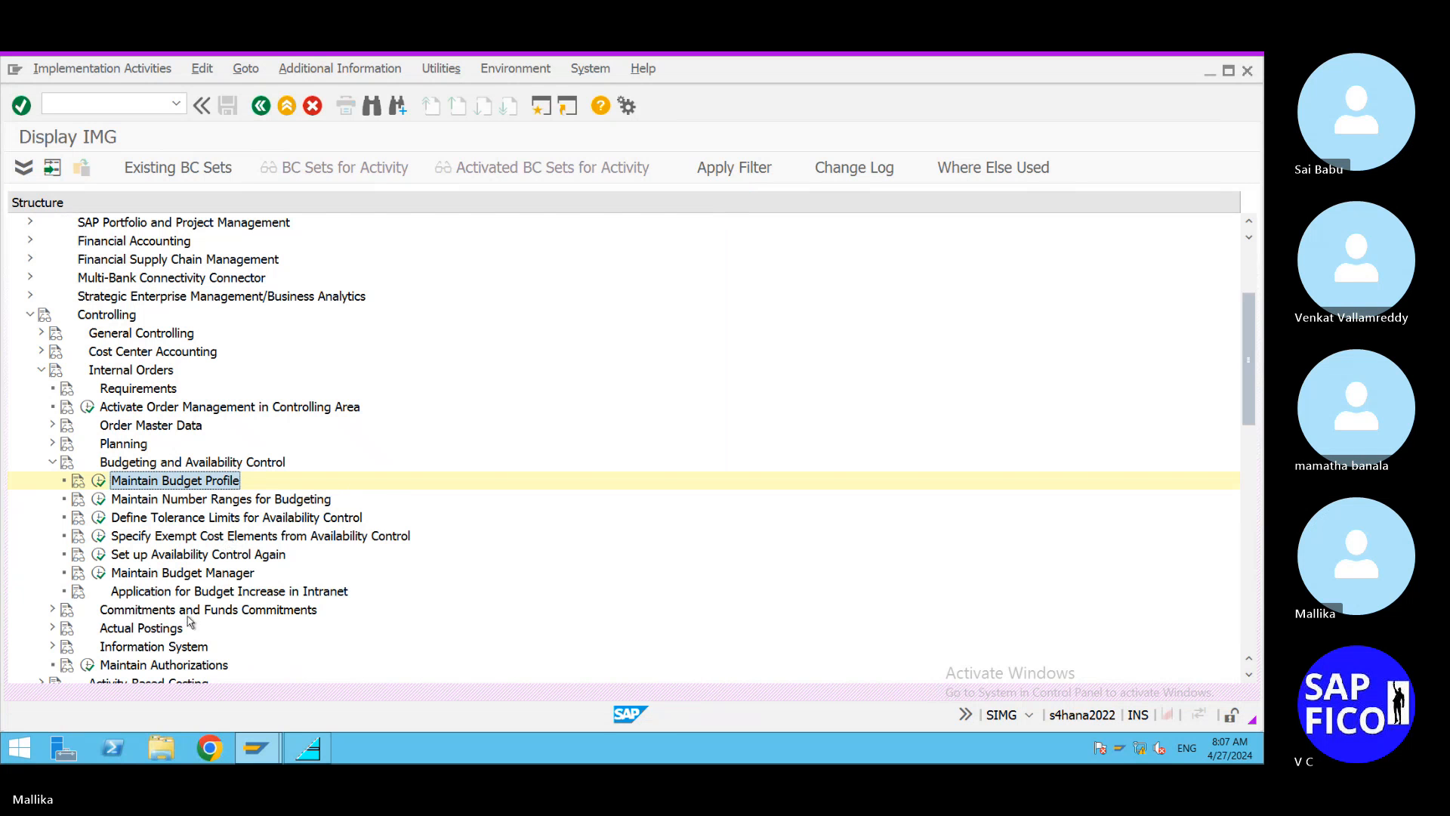
scroll(172, 646, "down", 1)
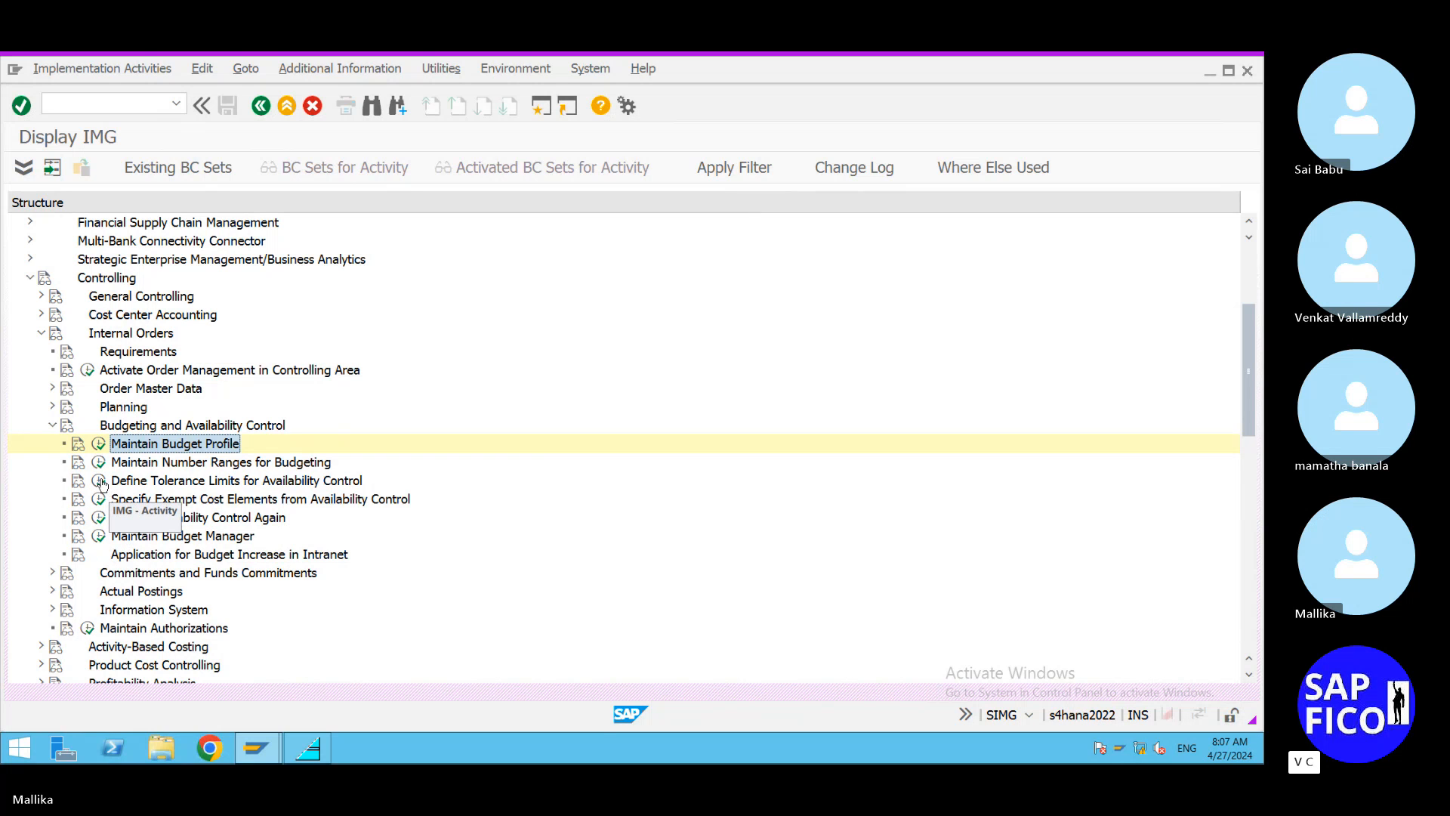
left_click(101, 482)
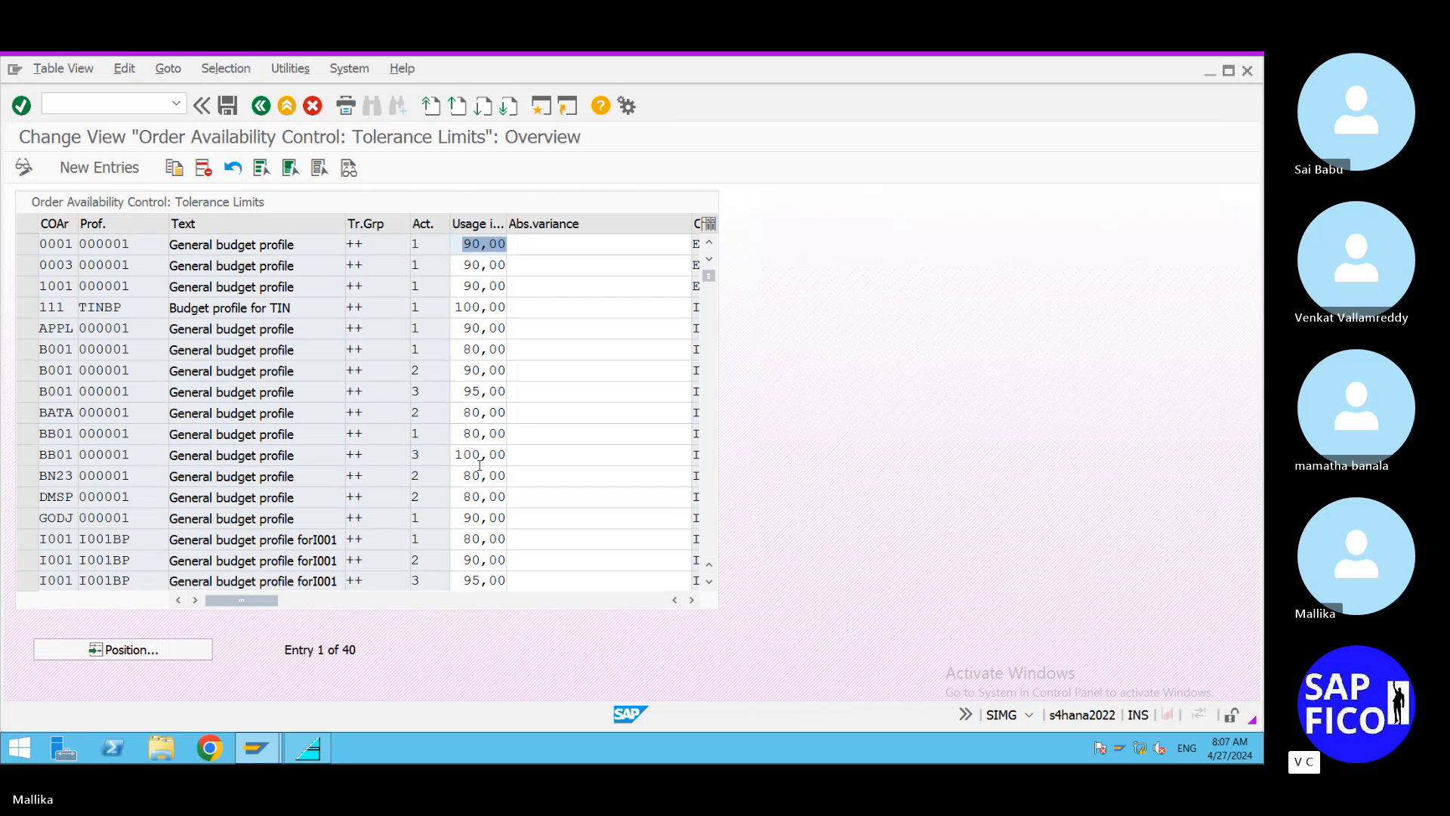
Start a new tolerance limit entry with controlling area MAL2 and budget profile MAL2.
left_click(110, 167)
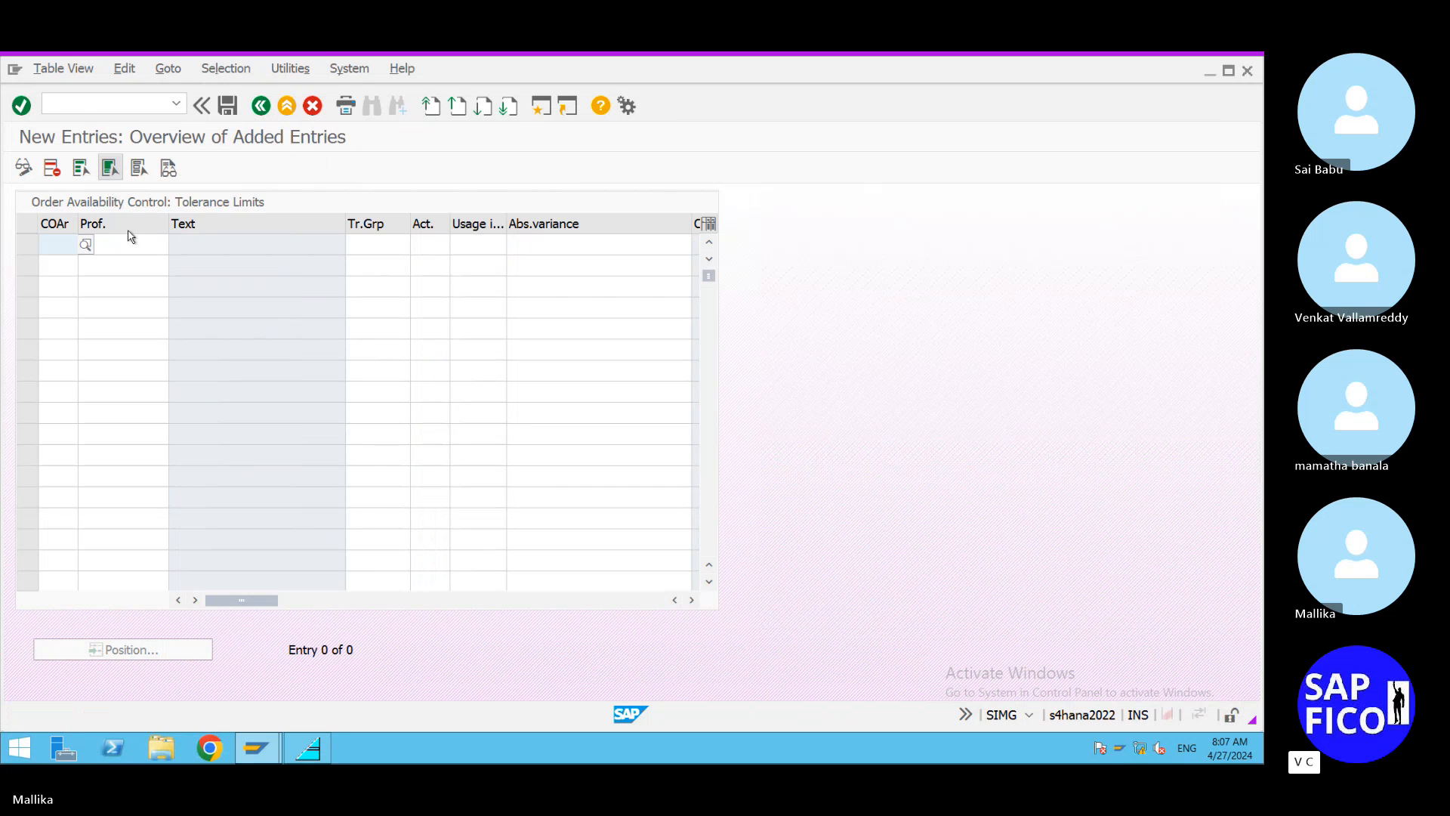
left_click_drag(78, 227, 86, 227)
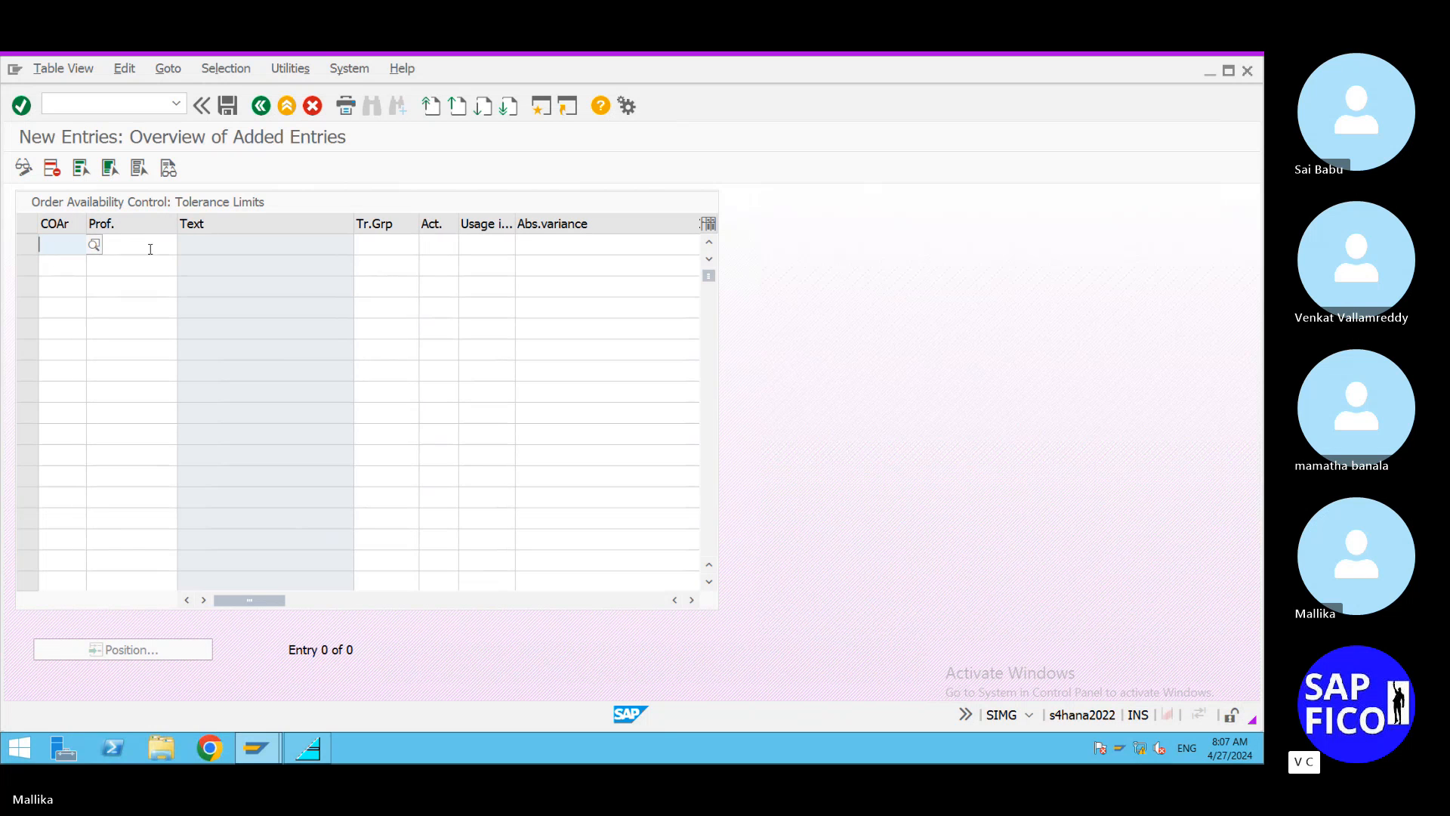
type("MAL2")
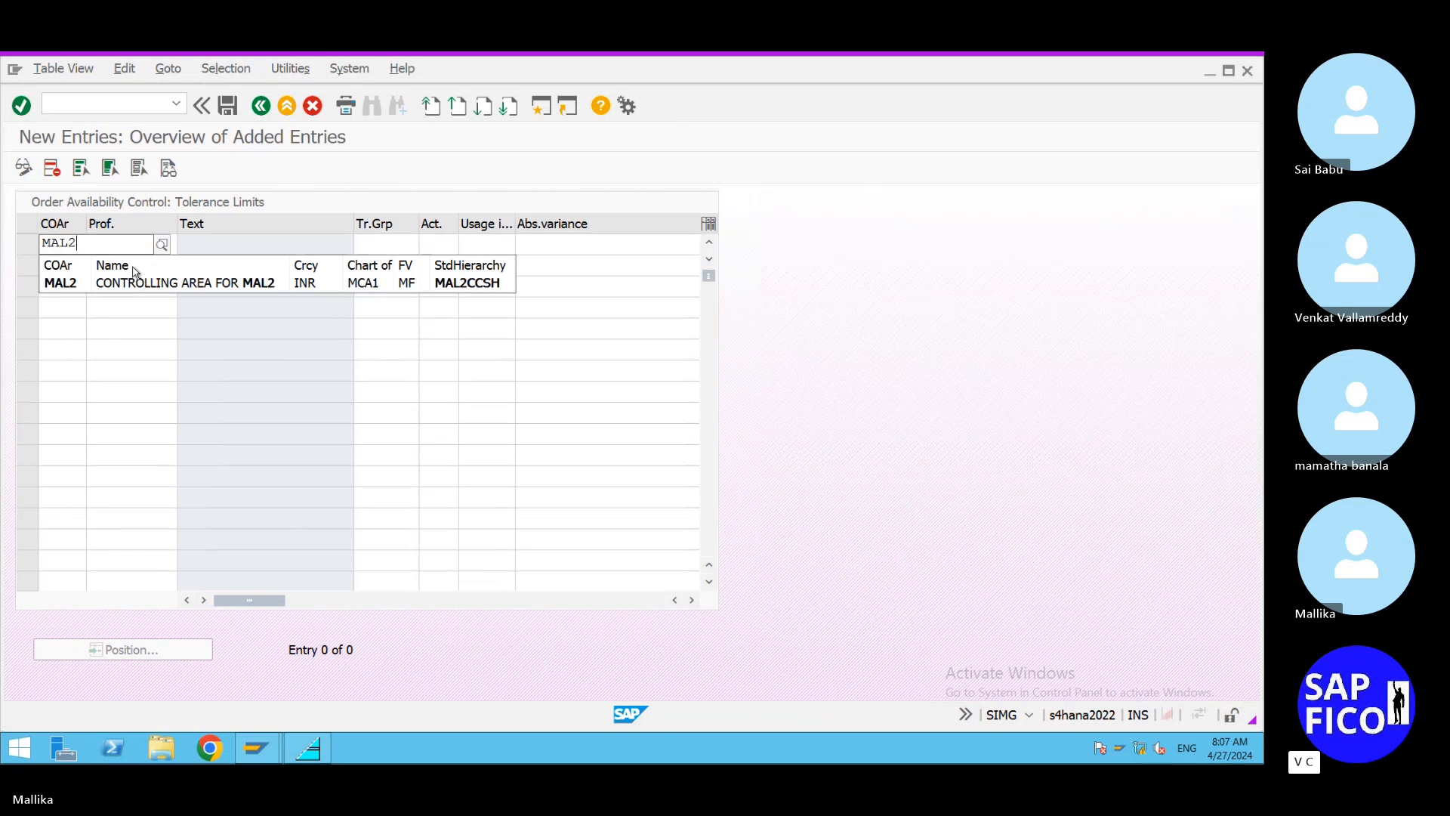
left_click(125, 283)
left_click(147, 244)
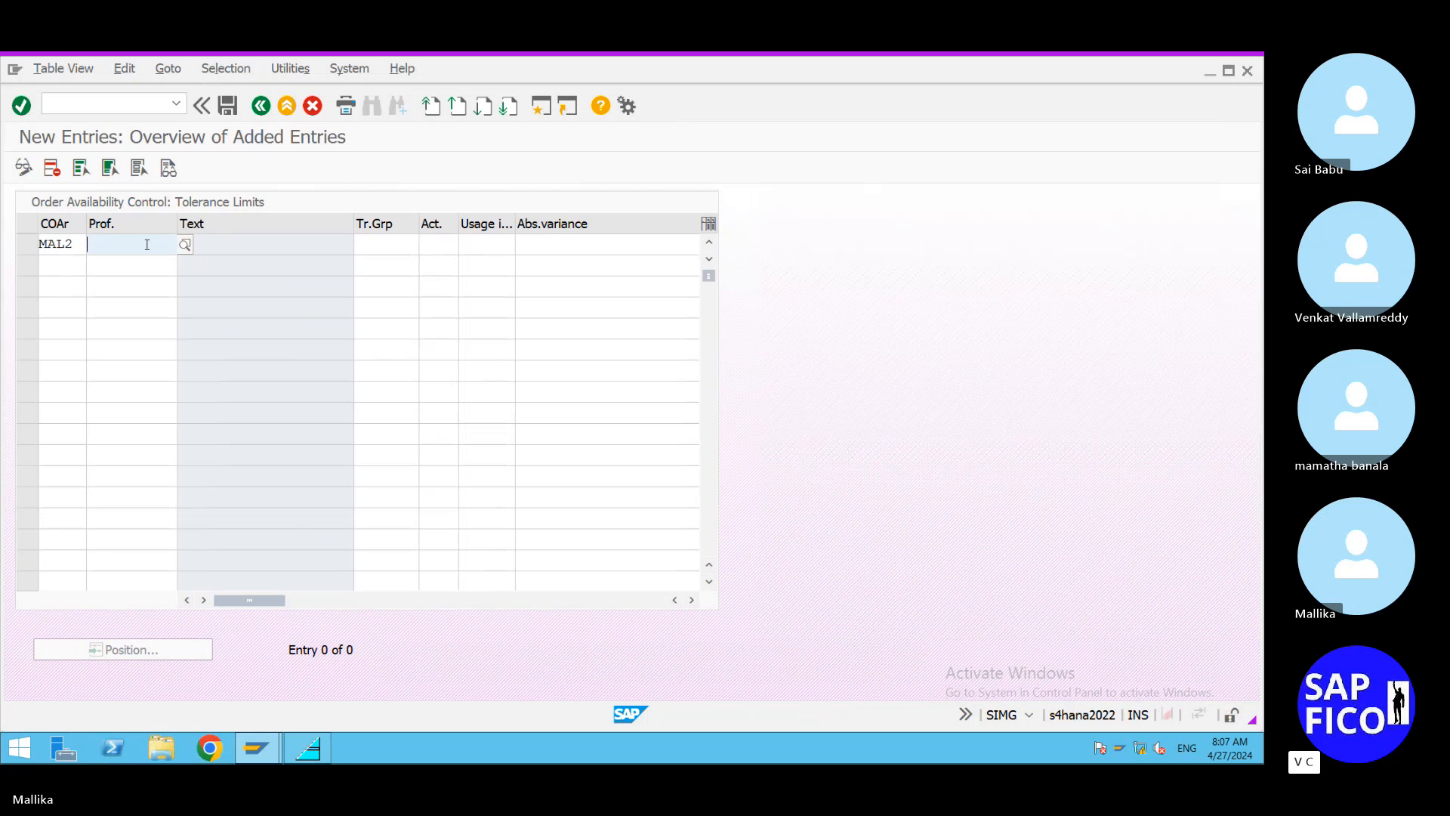
type("M")
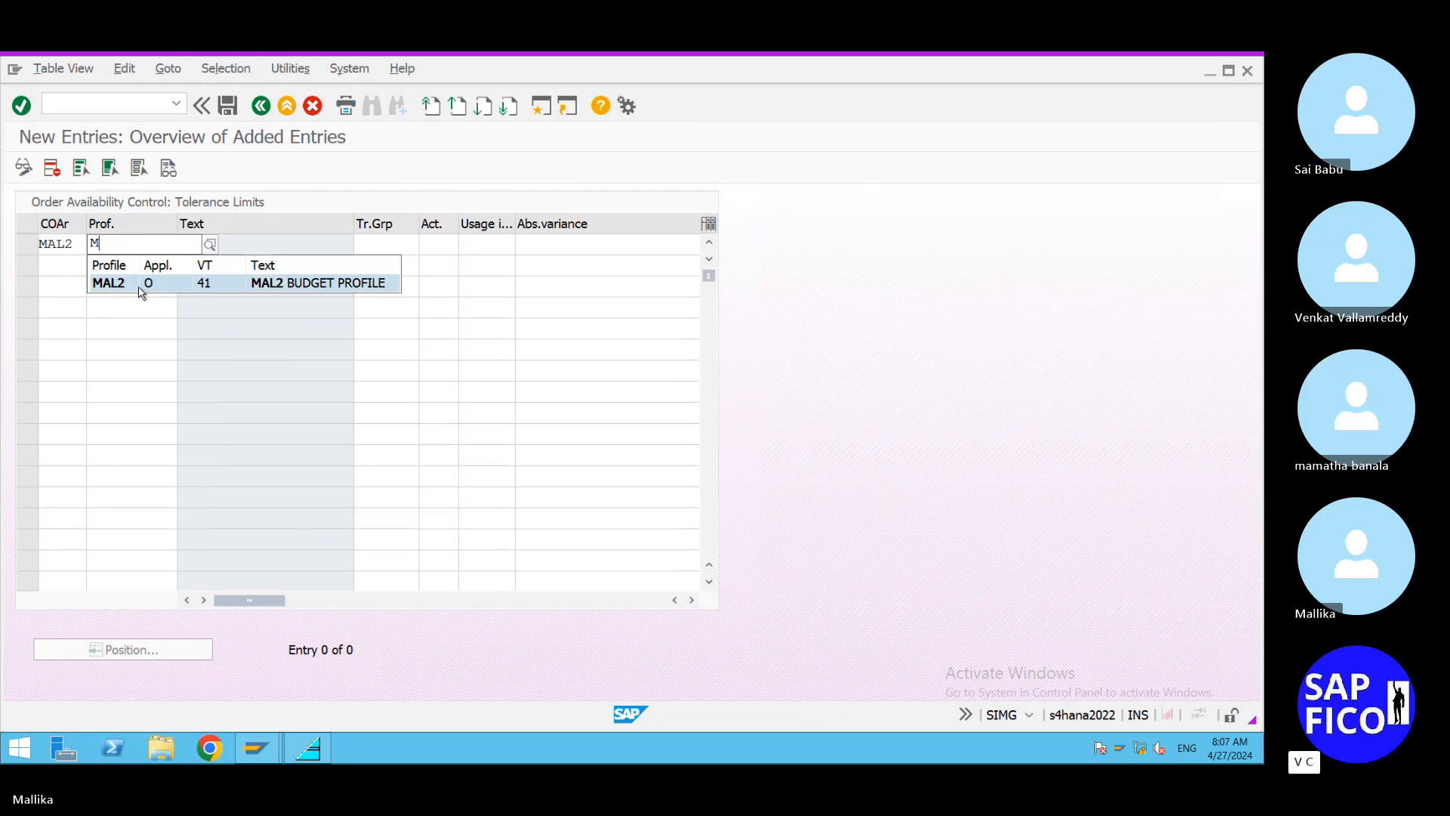
left_click(139, 284)
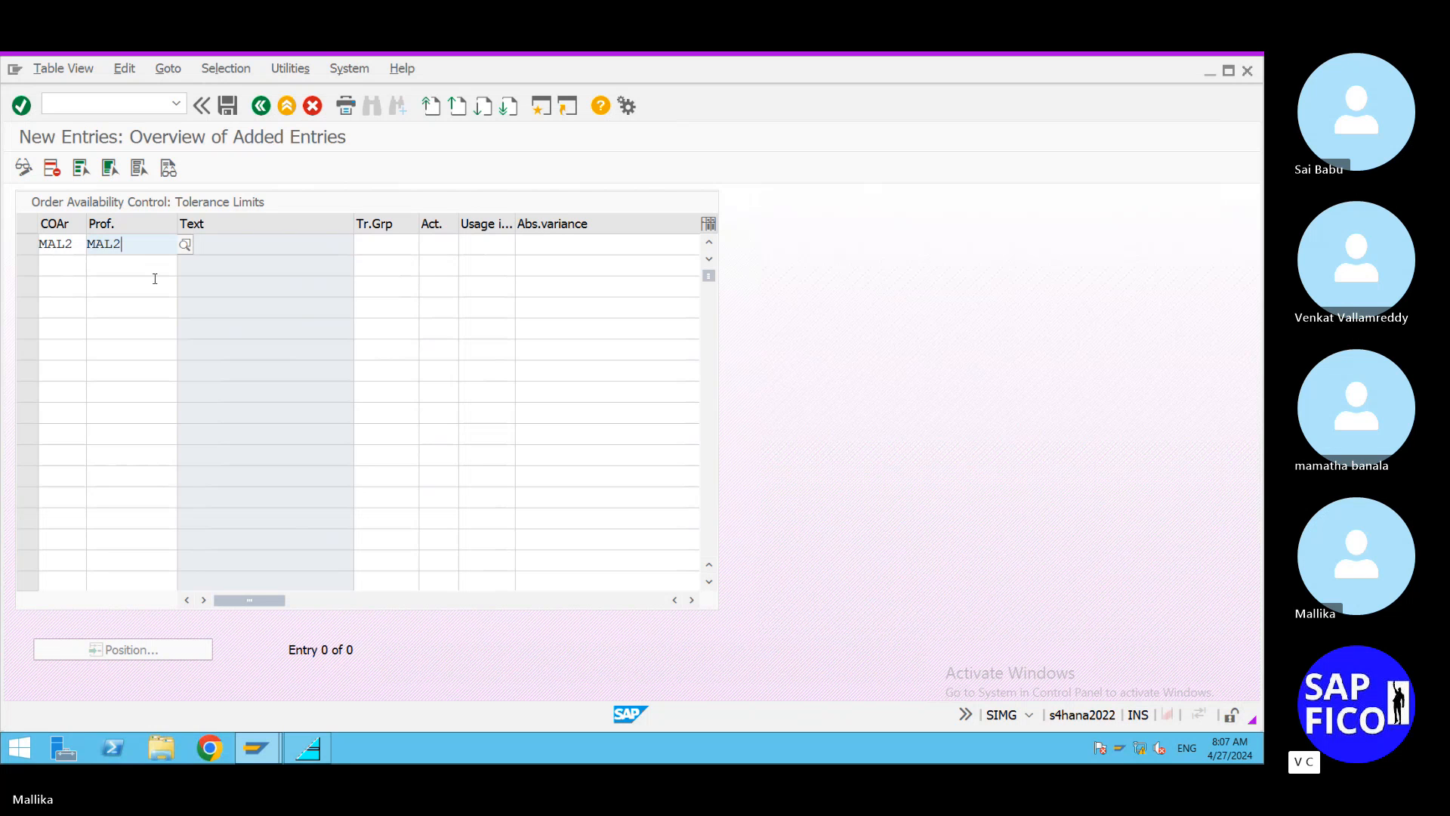
Set the activity group of the MAL2 tolerance entry to ++ (All activity groups).
left_click(387, 249)
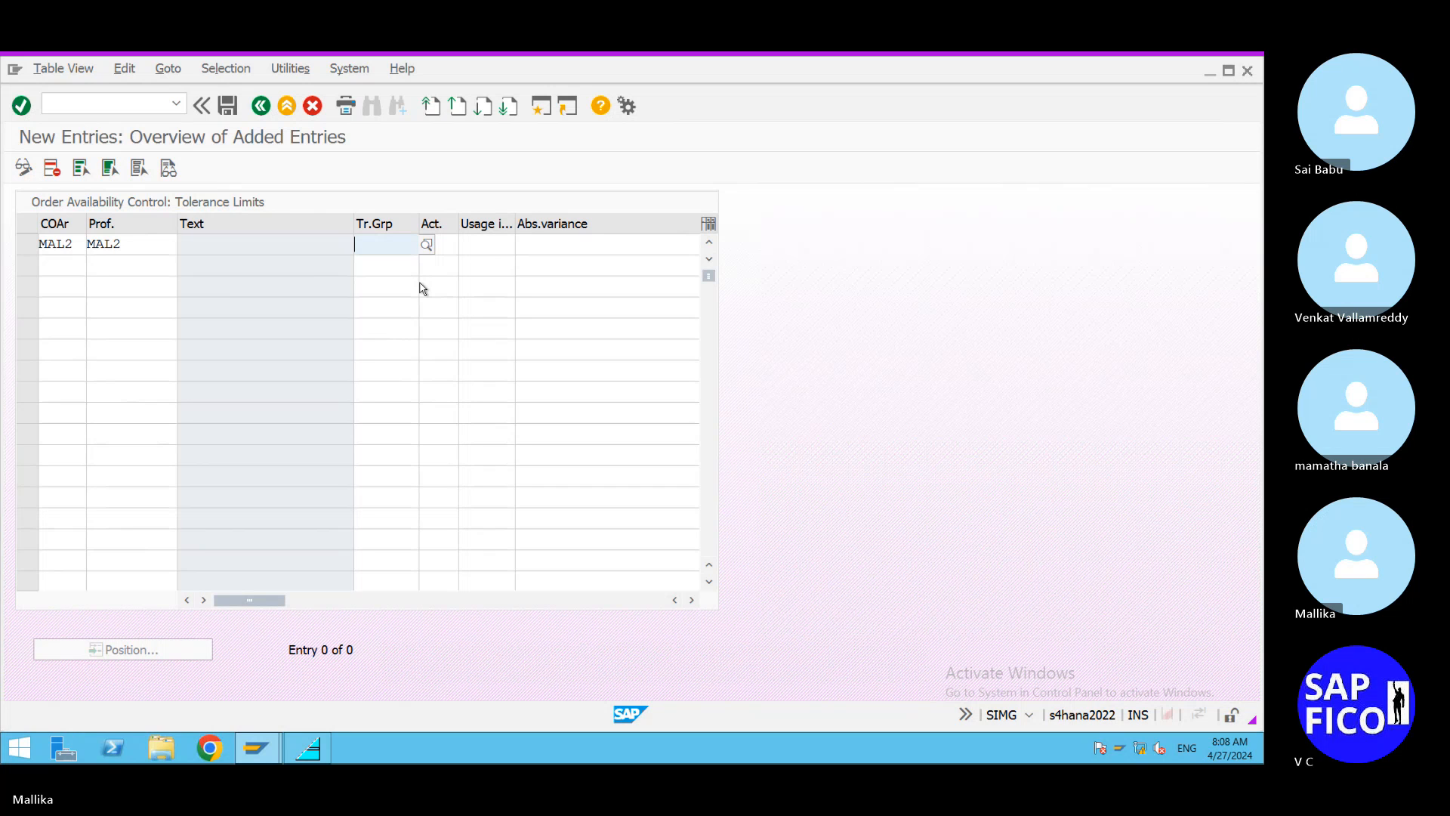
type("++")
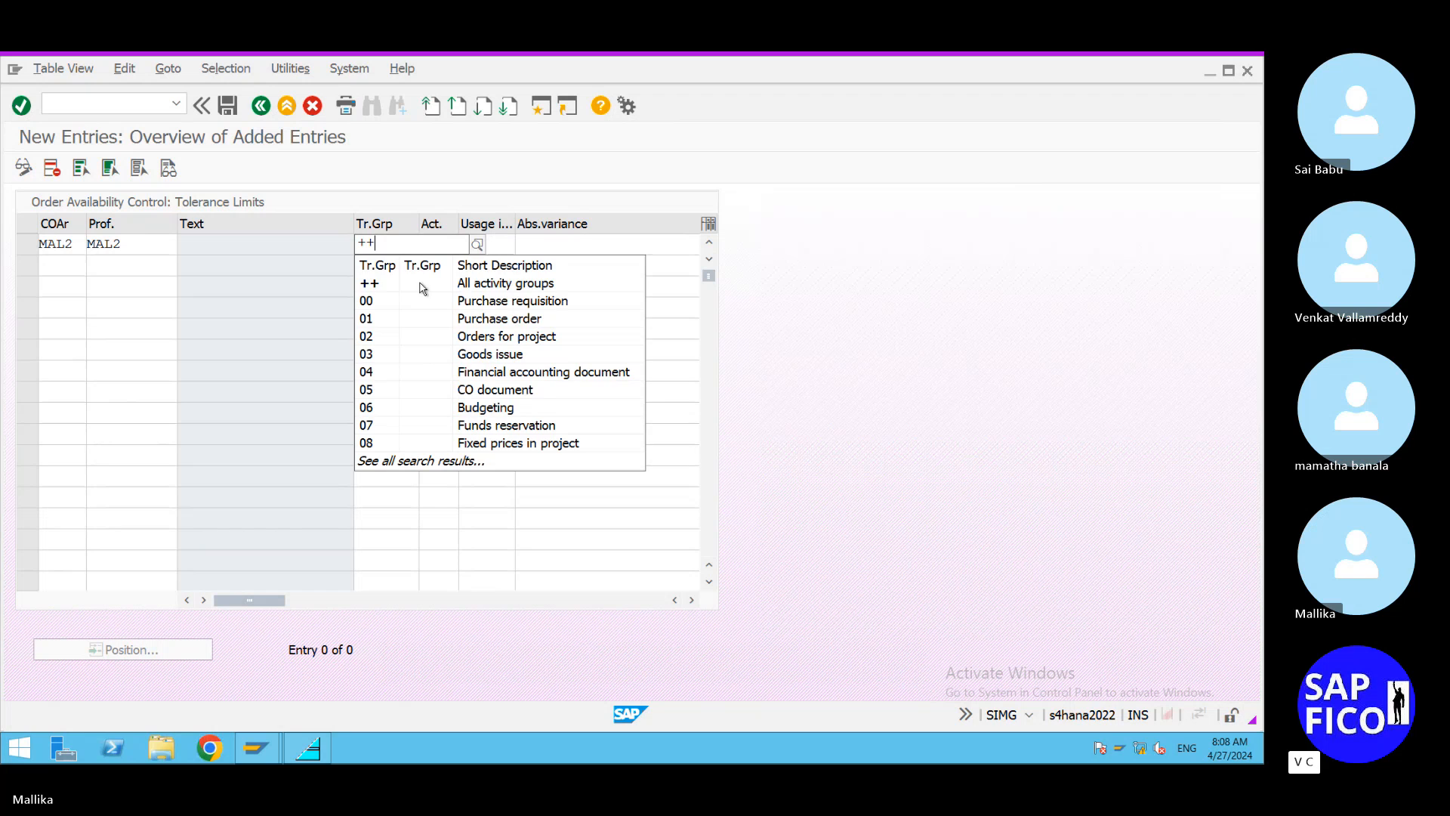
left_click(428, 284)
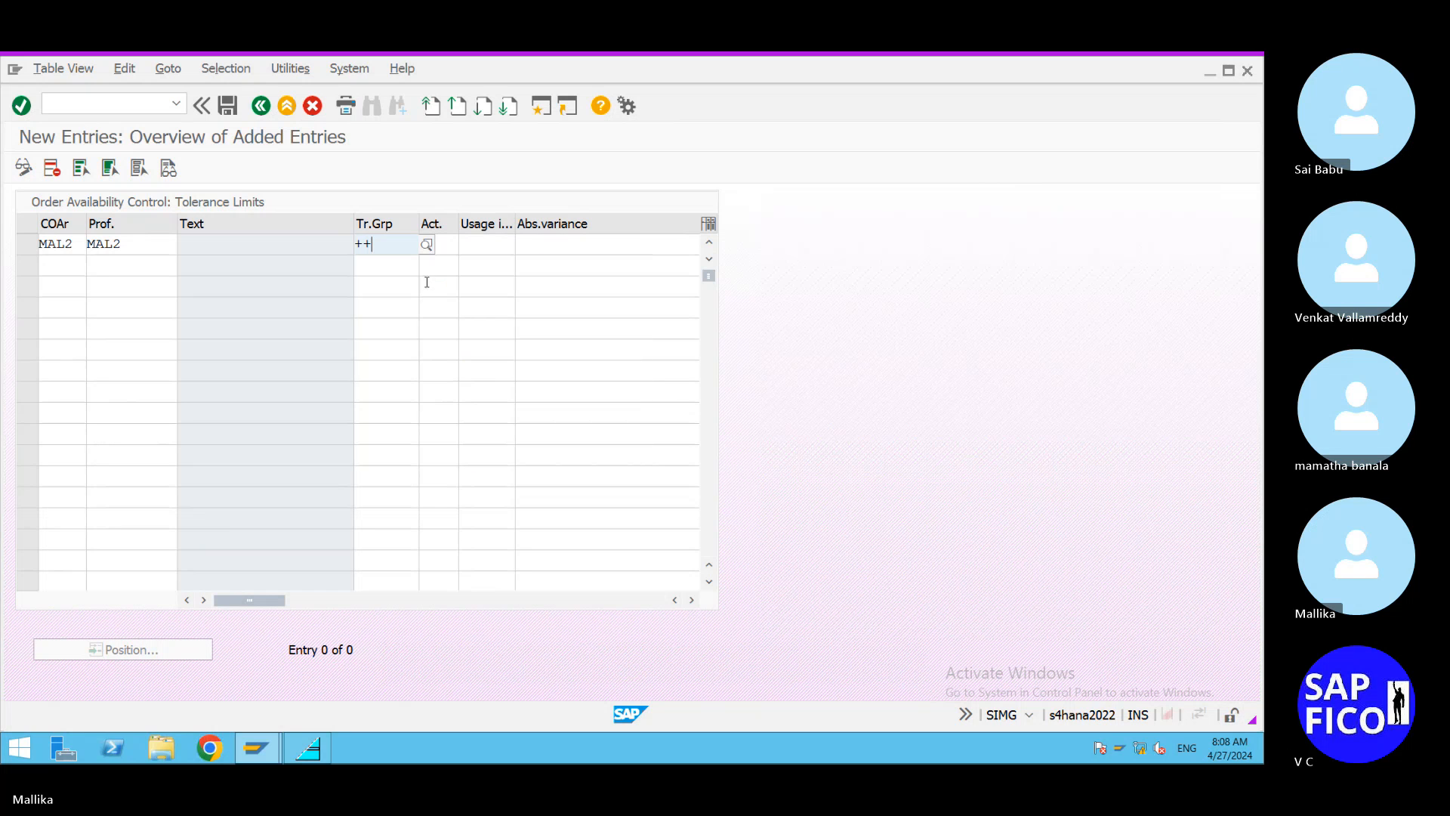
left_click(439, 238)
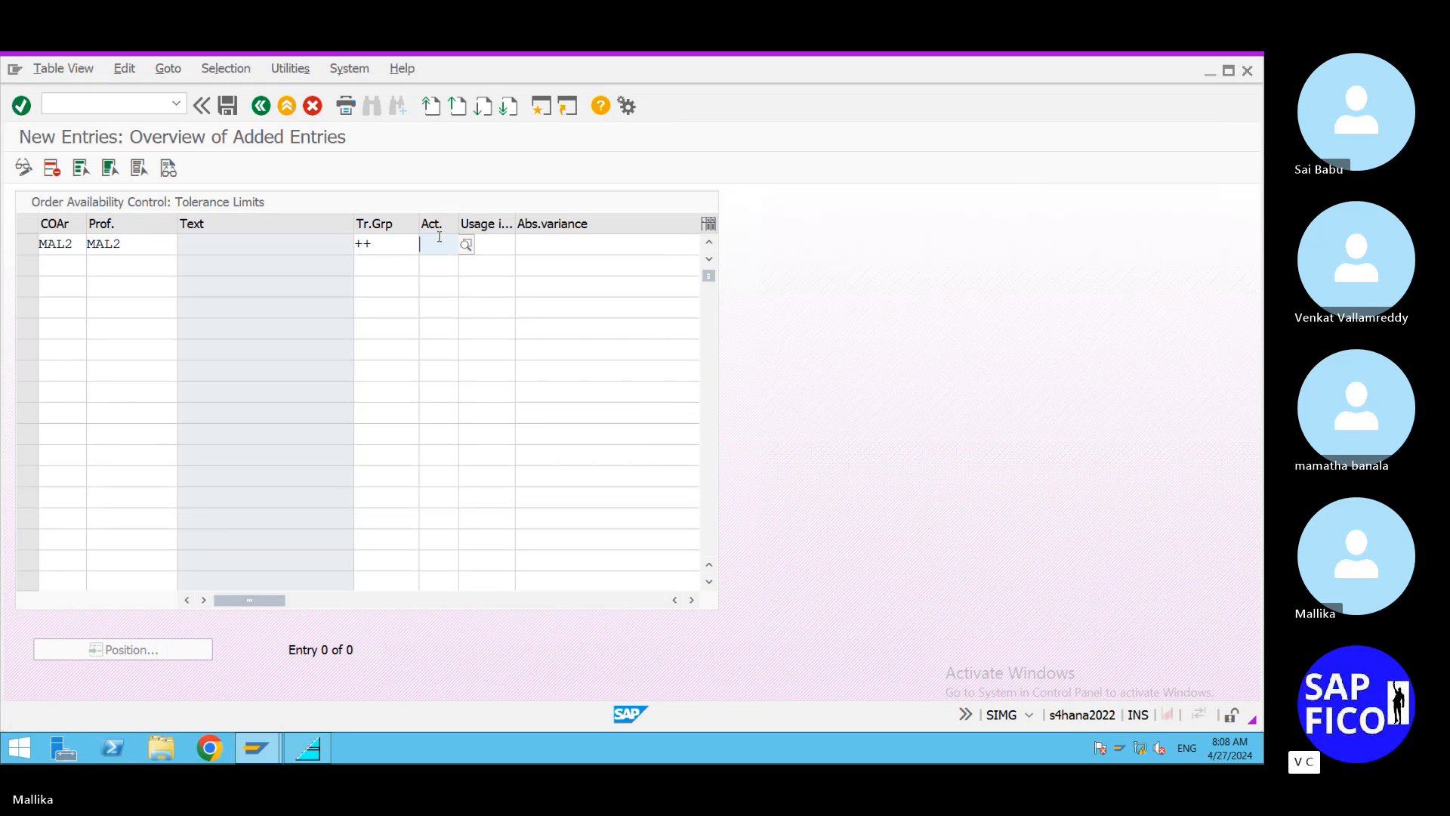
left_click(377, 246)
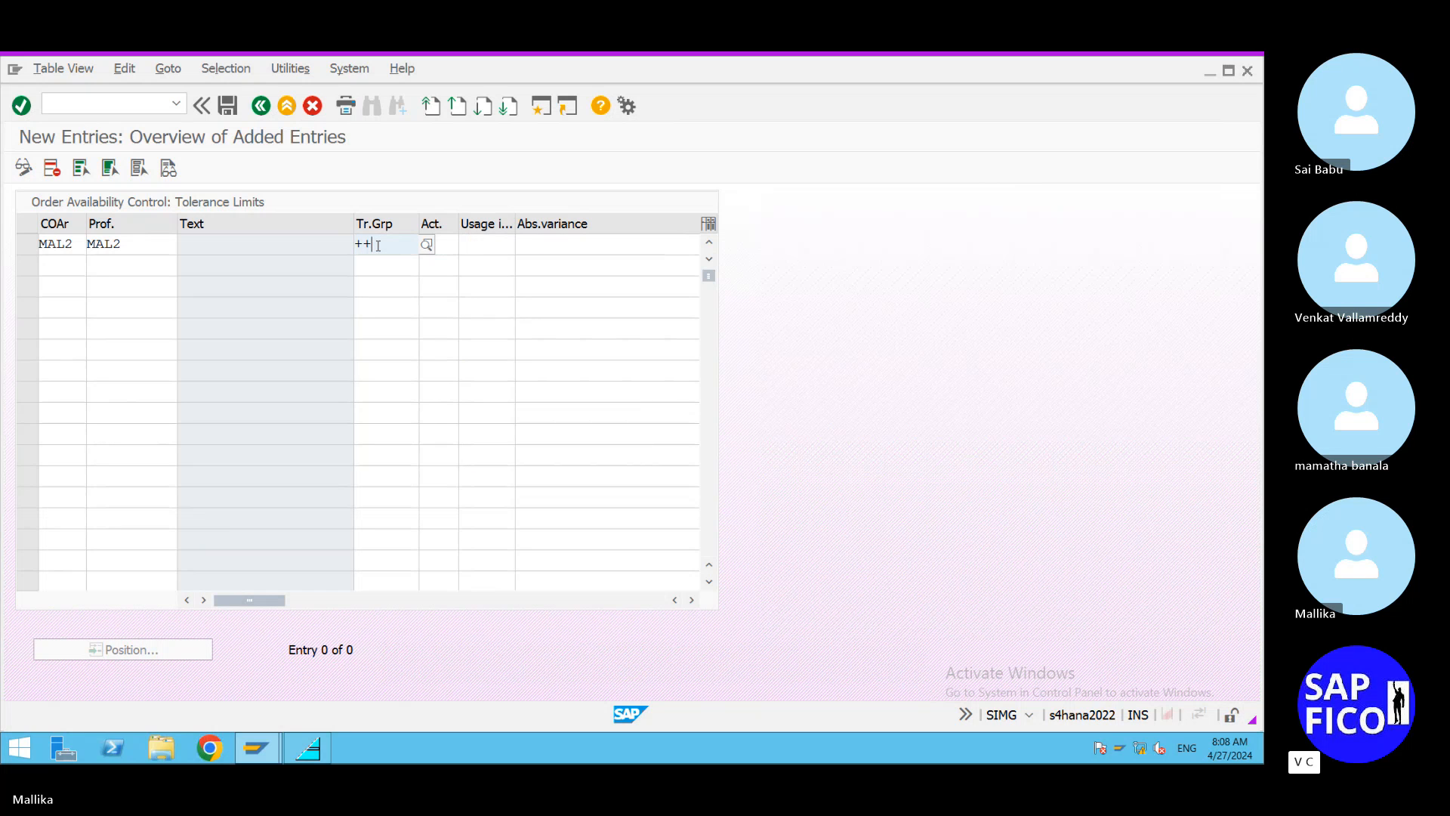
left_click(427, 244)
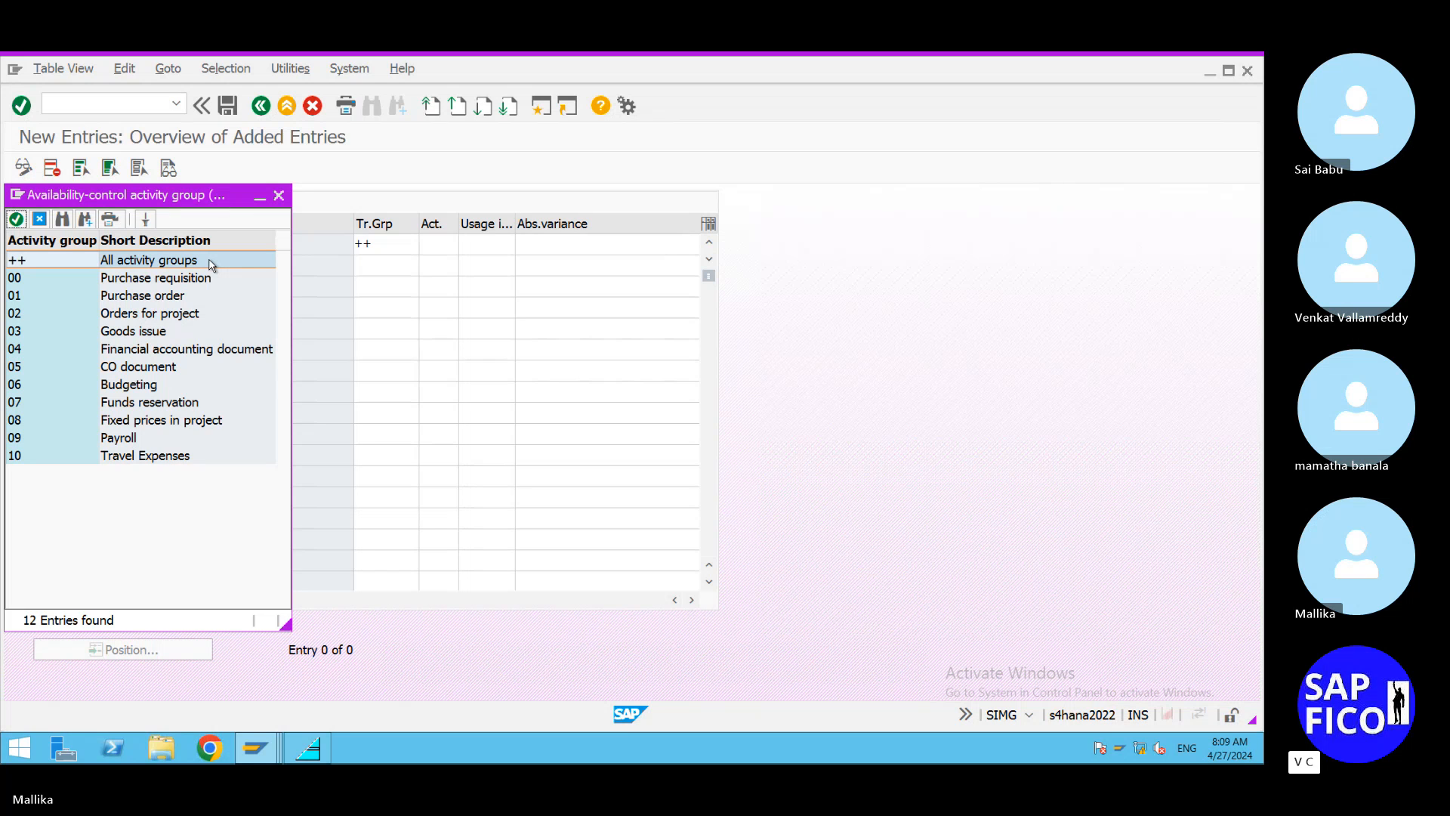
double_click(211, 261)
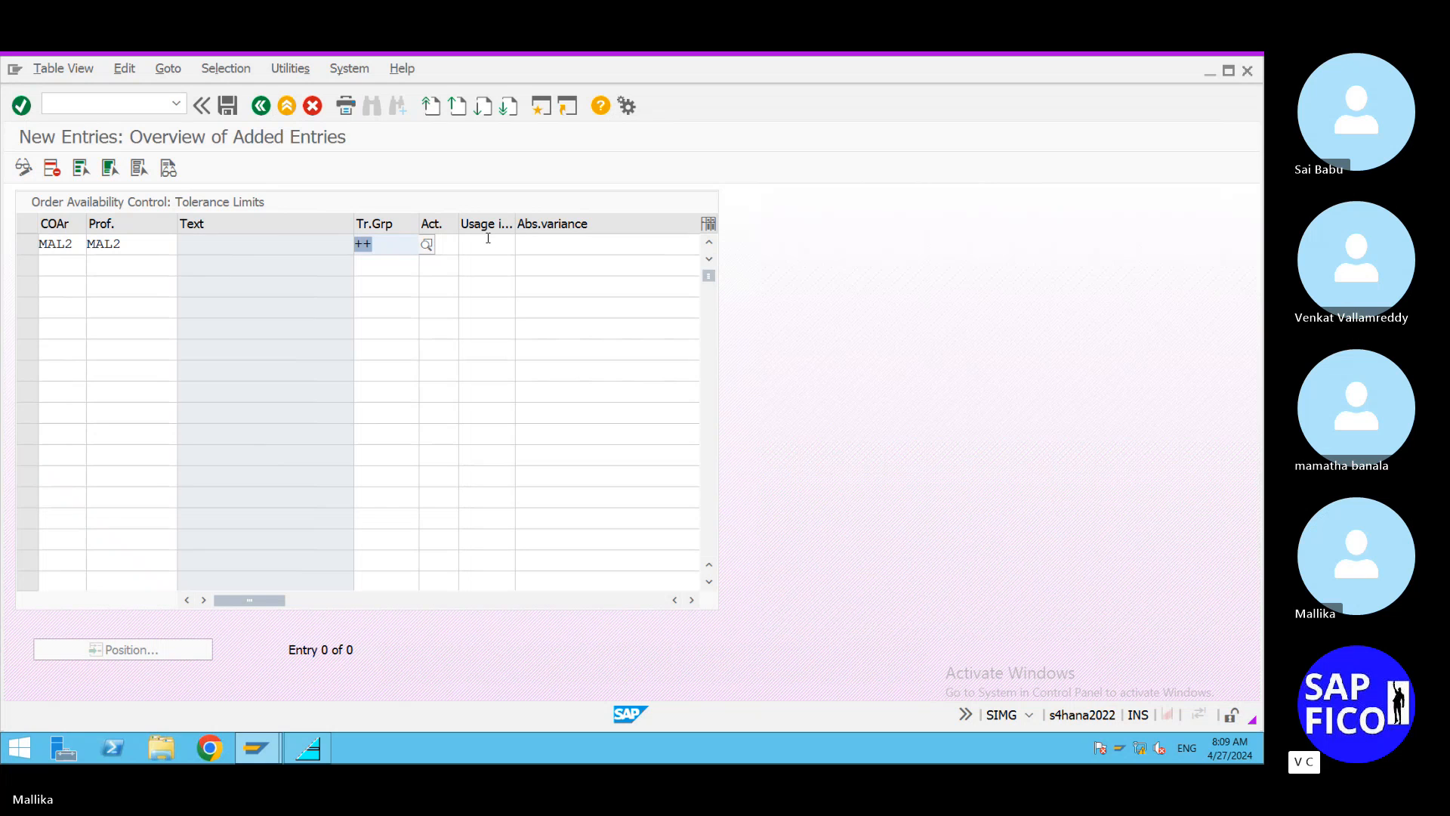
Widen the action column and set the MAL2 entry's action to 2, Warning with MAIL to person responsible.
left_click(444, 245)
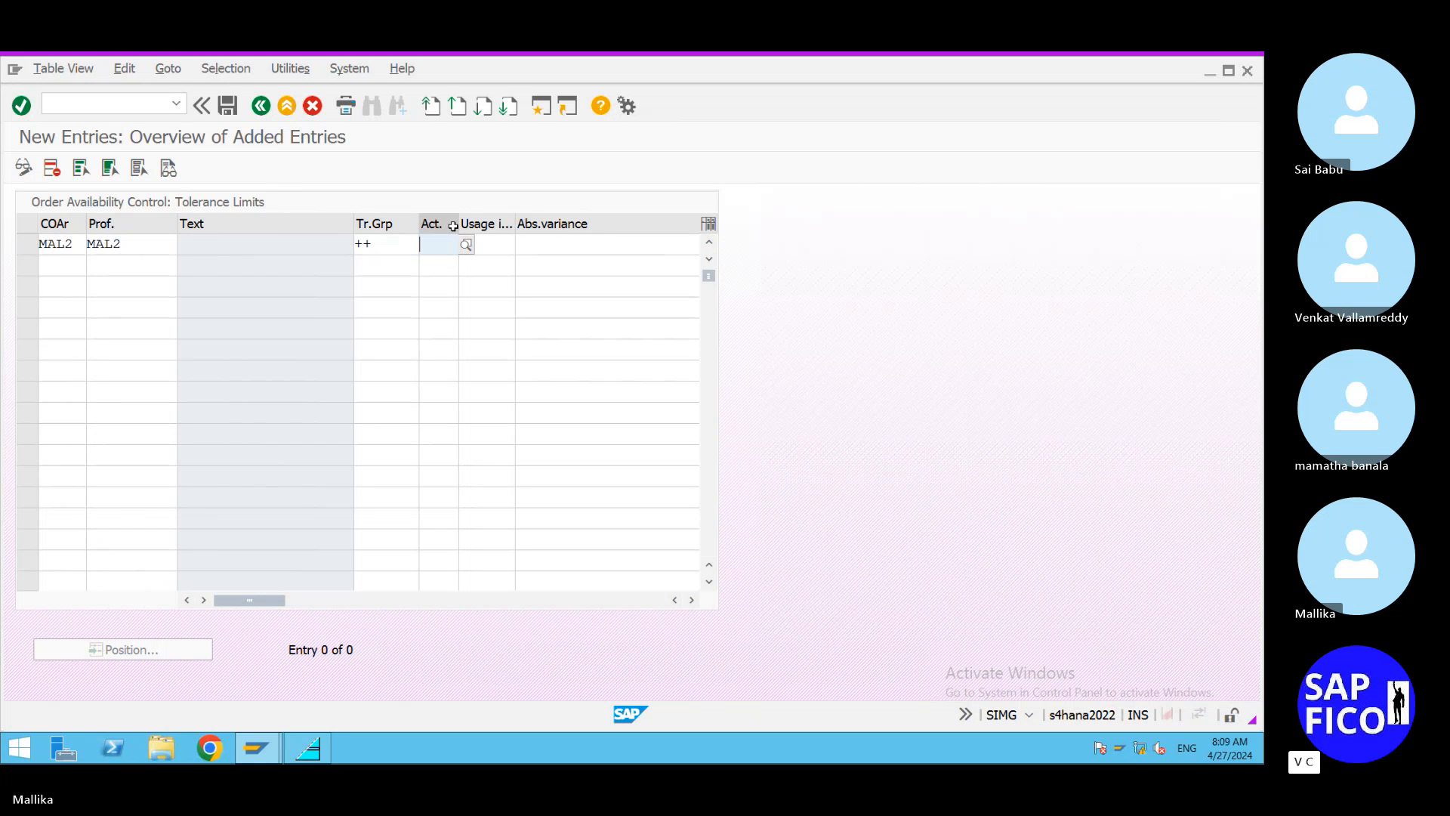
left_click_drag(457, 223, 476, 223)
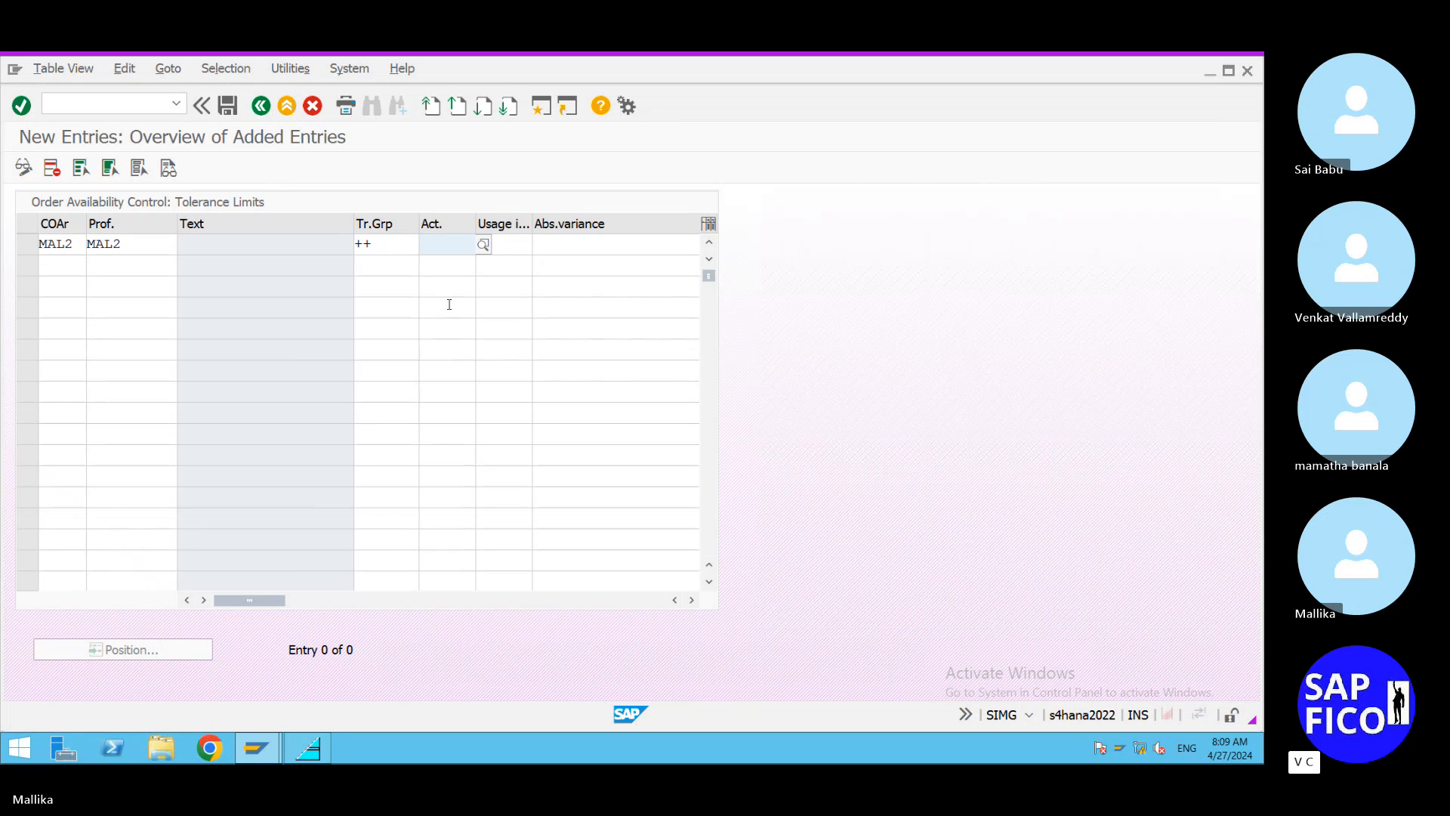
left_click(483, 244)
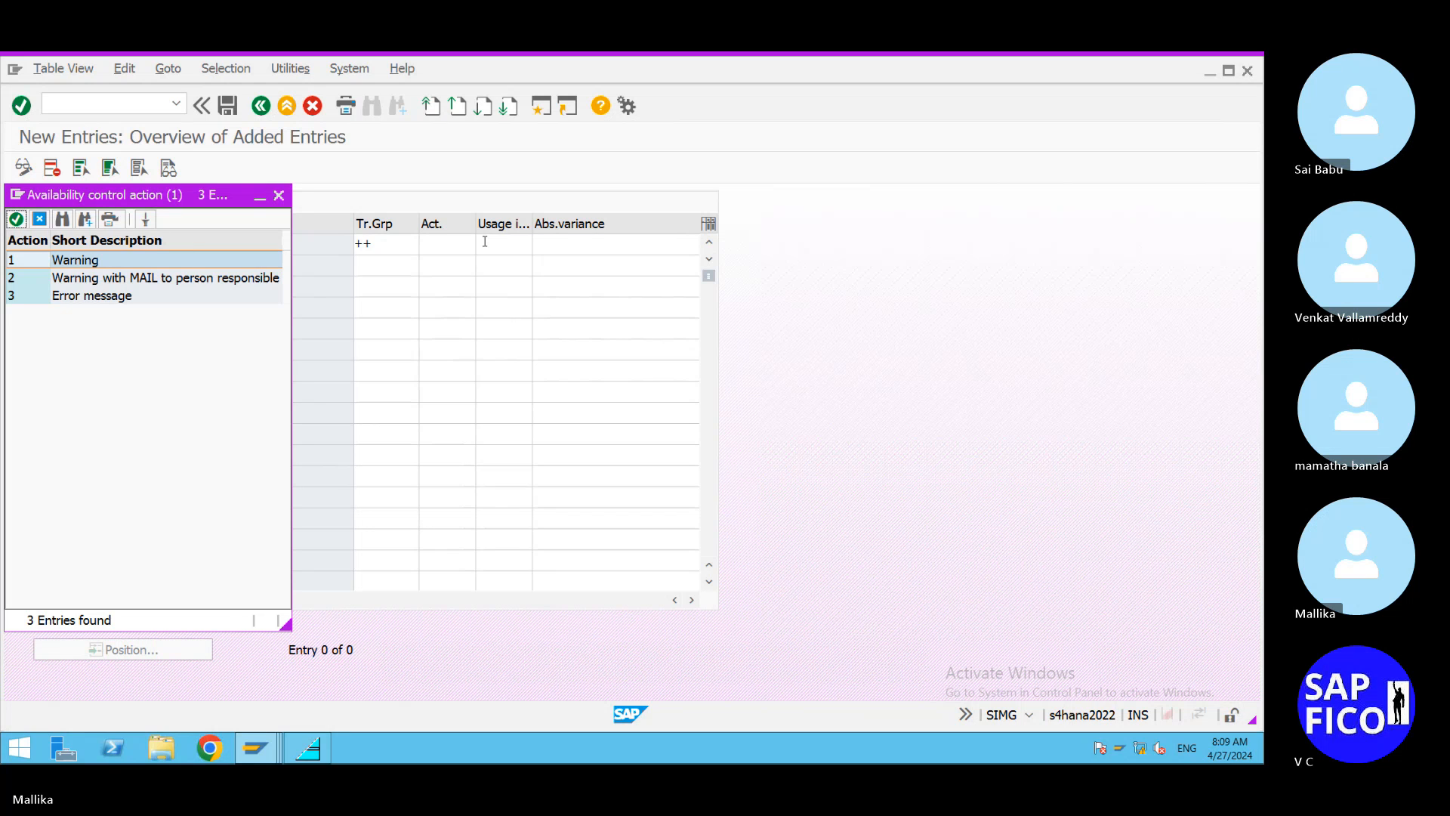
double_click(249, 281)
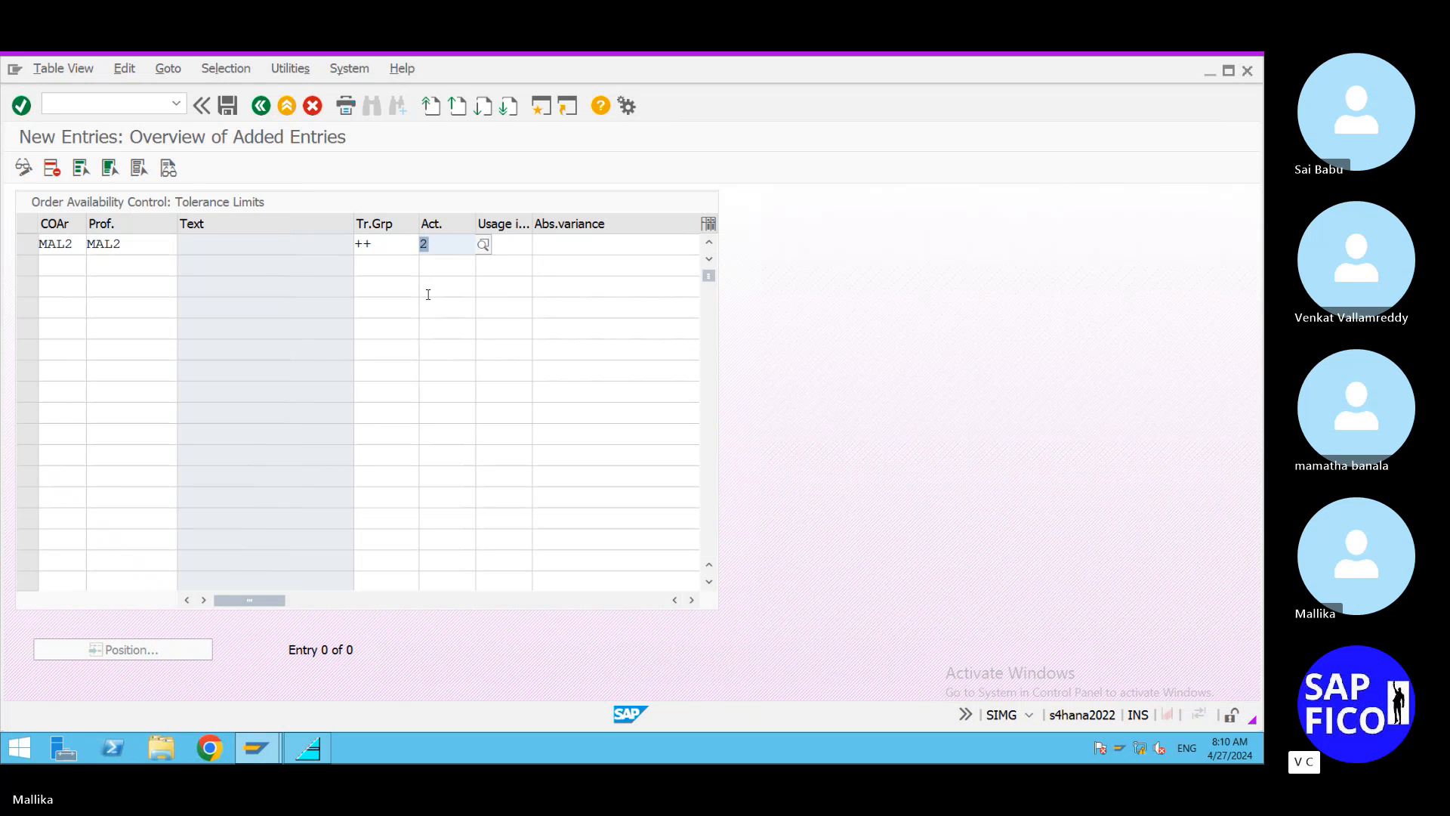
Set the MAL2 tolerance entry to action 1 (Warning) at 80 % usage and save it in the proposed customizing request.
left_click(483, 244)
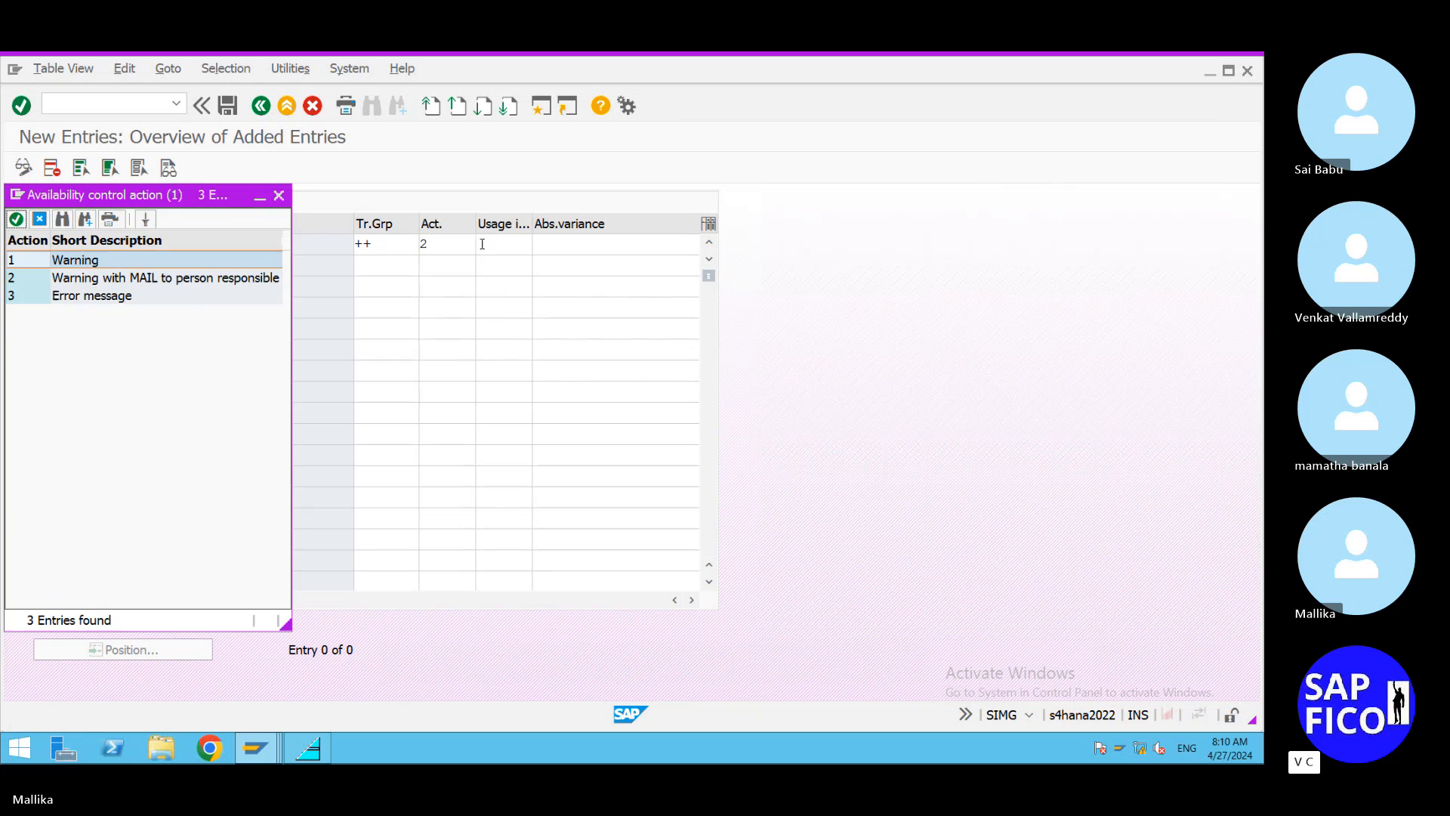
double_click(72, 261)
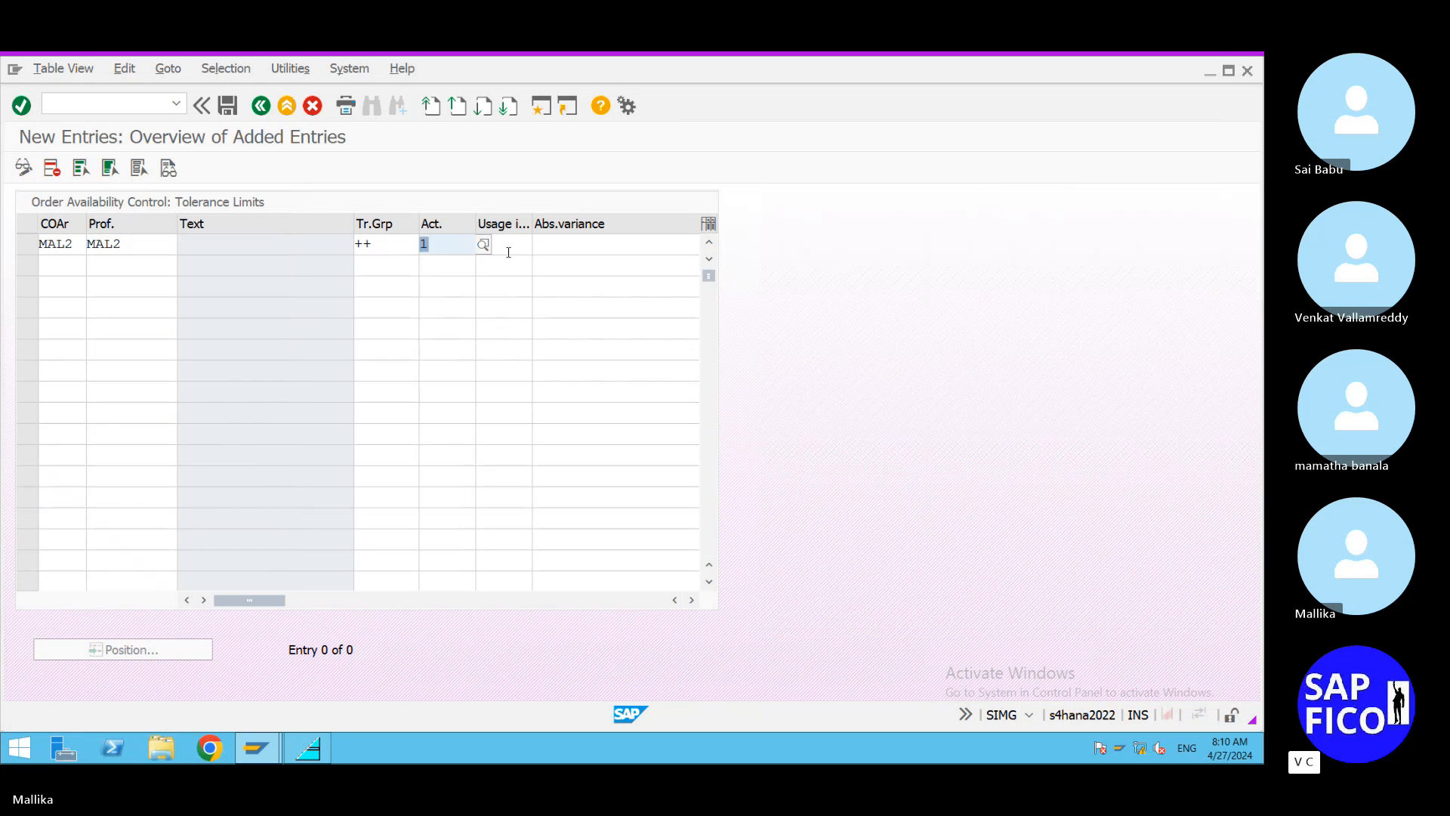
left_click(508, 252)
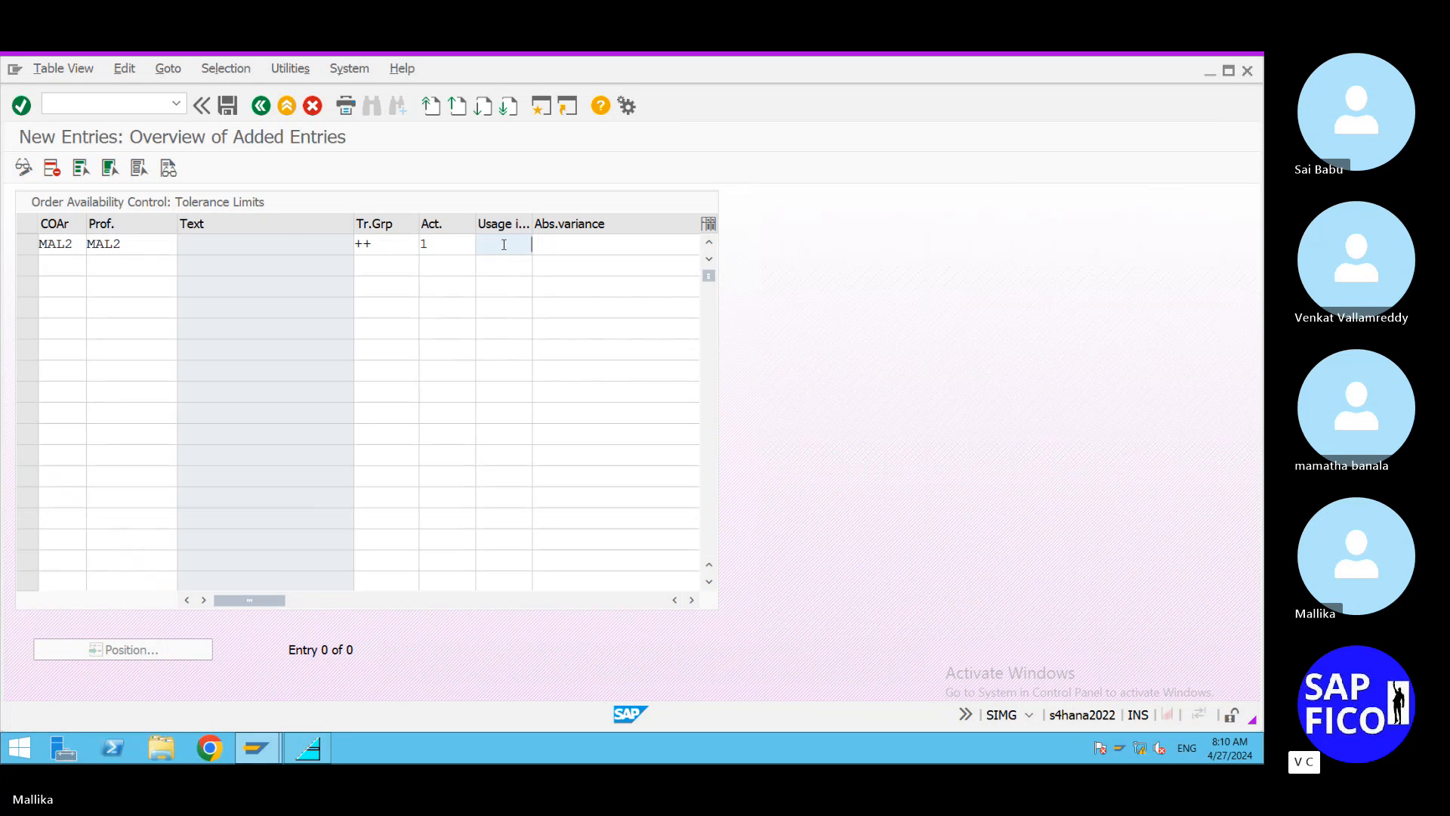
type("80")
key("Return")
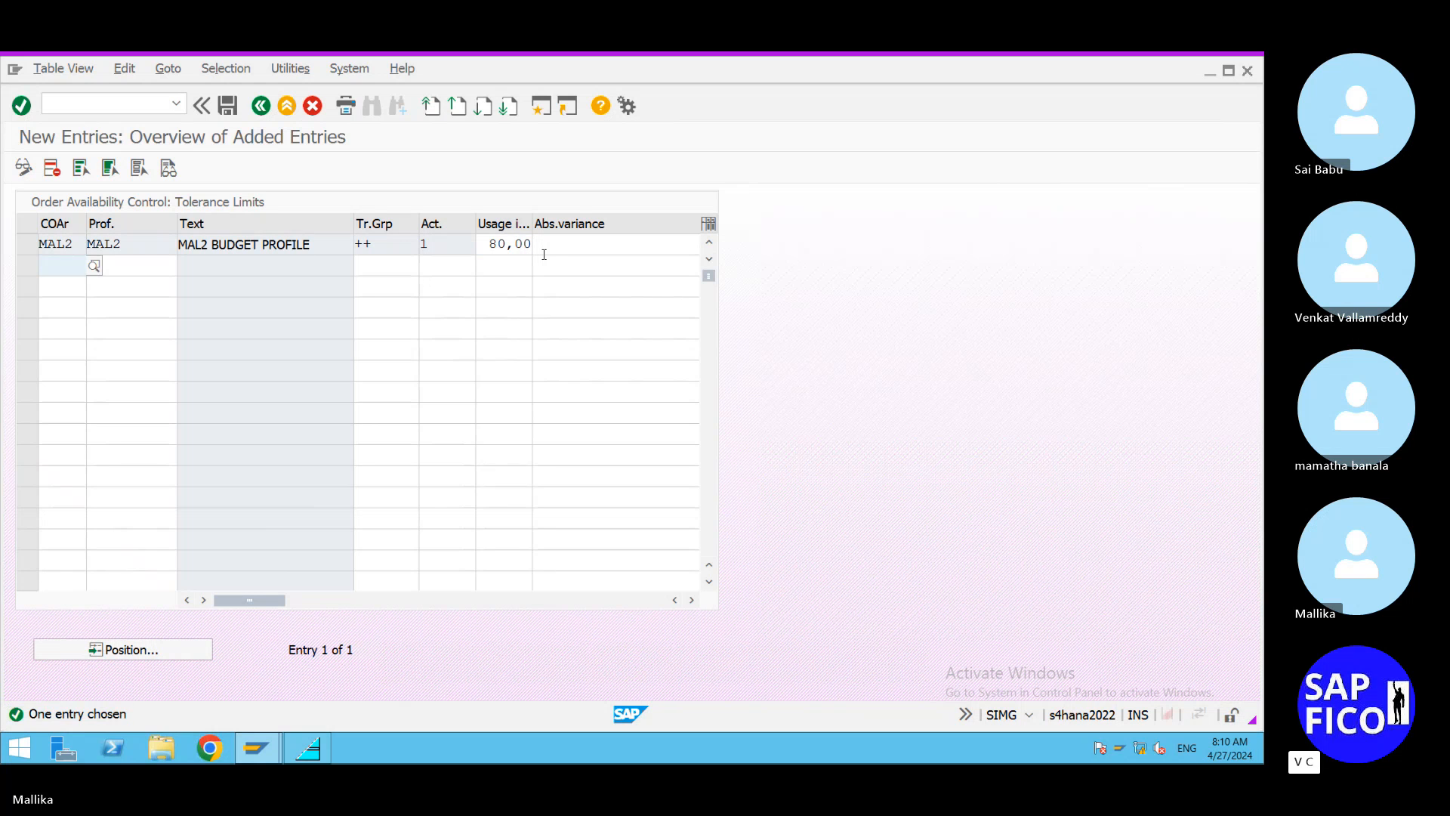
left_click(228, 106)
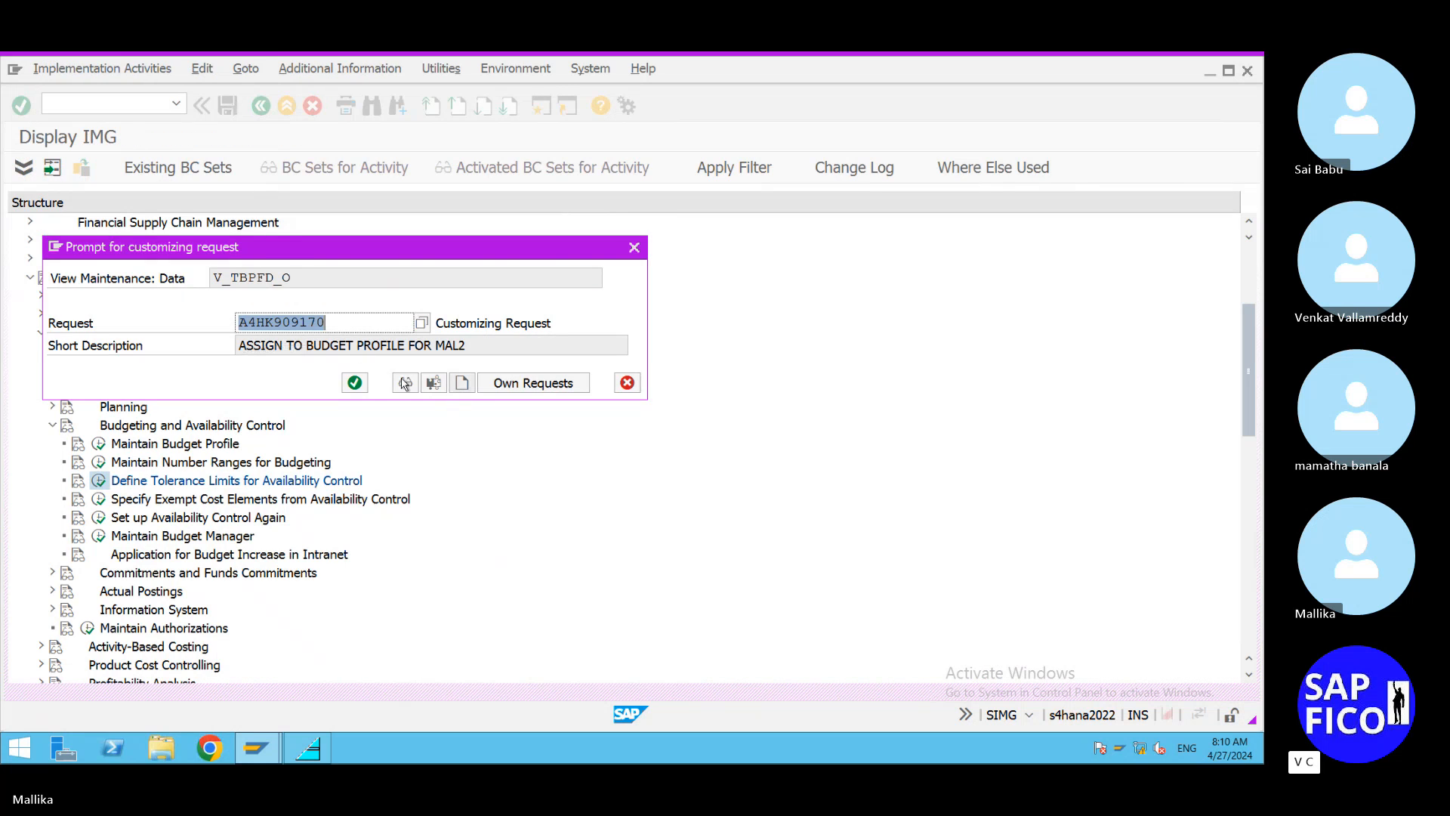
left_click(355, 383)
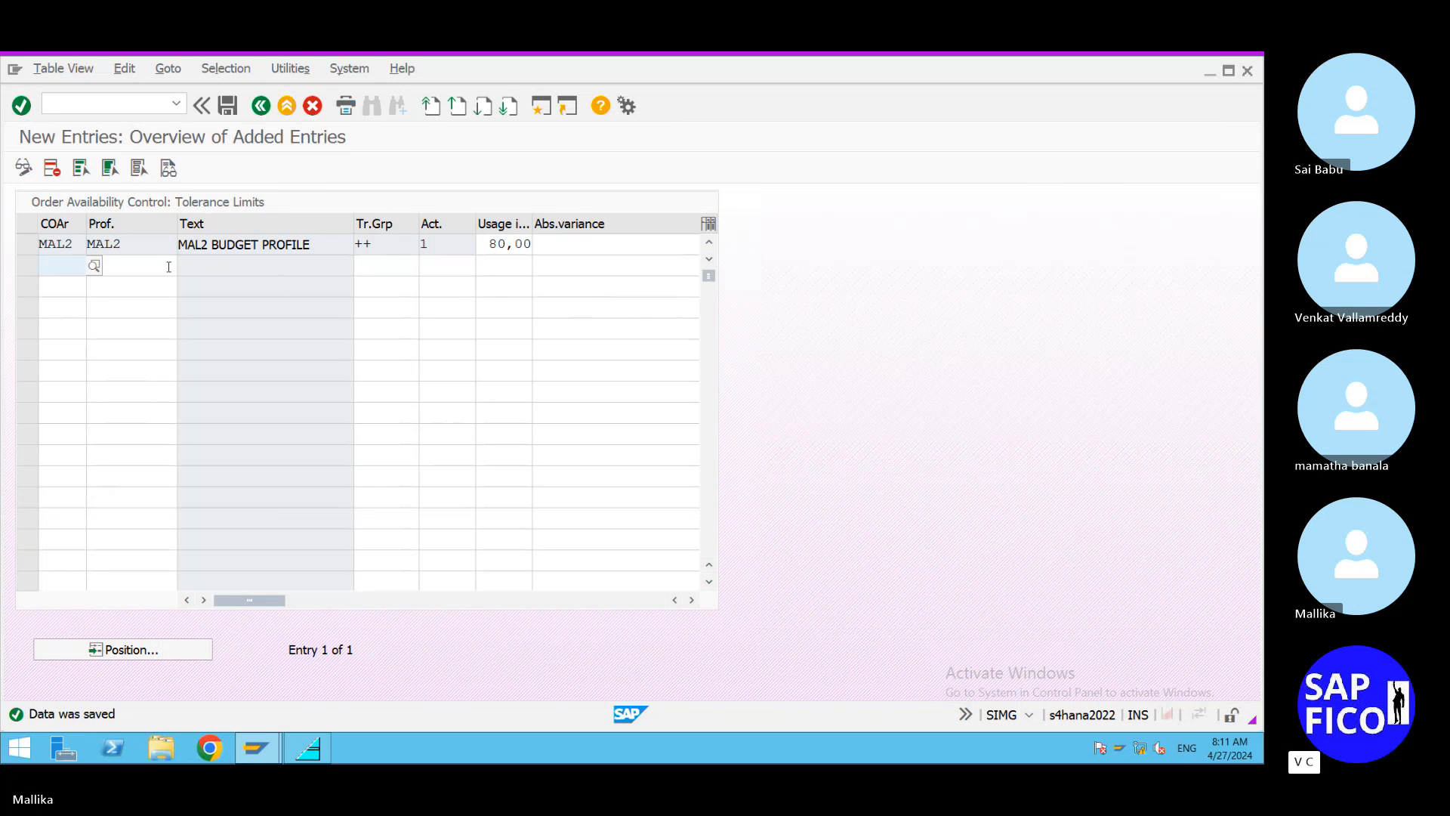
Start another tolerance limit entry with controlling area MAL2, budget profile MAL2 and activity group ++.
left_click(23, 170)
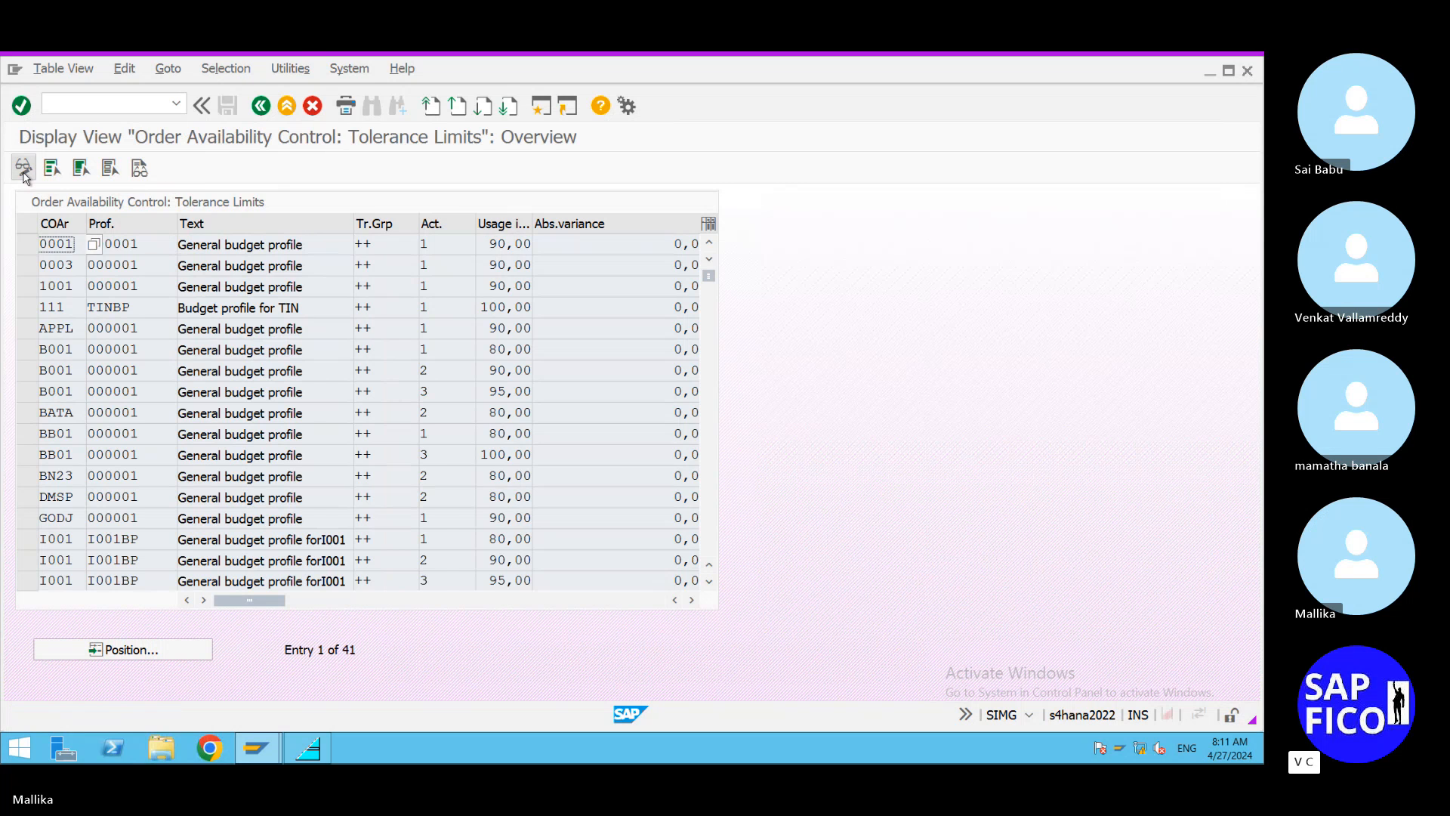
left_click(24, 170)
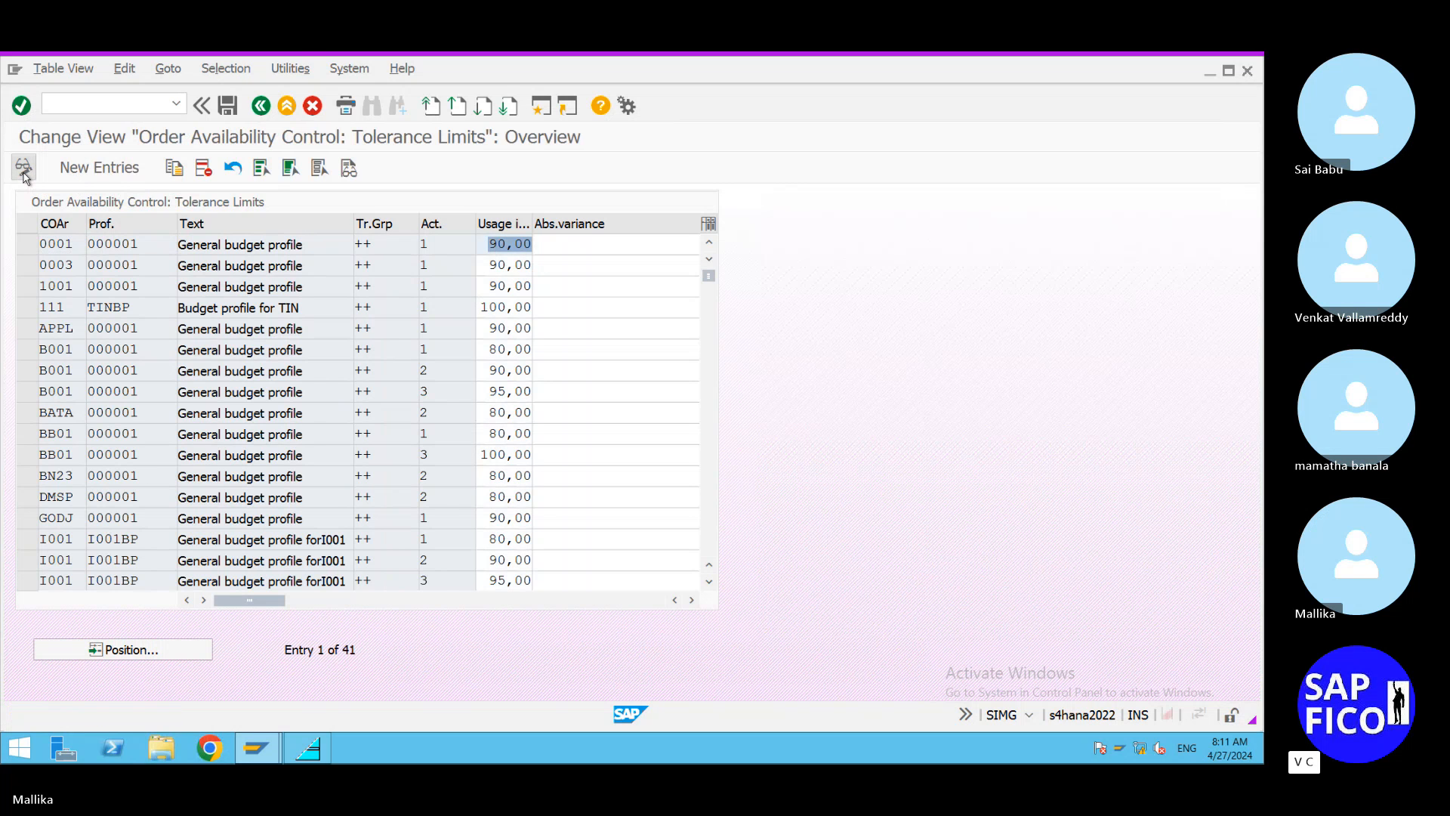
left_click(127, 170)
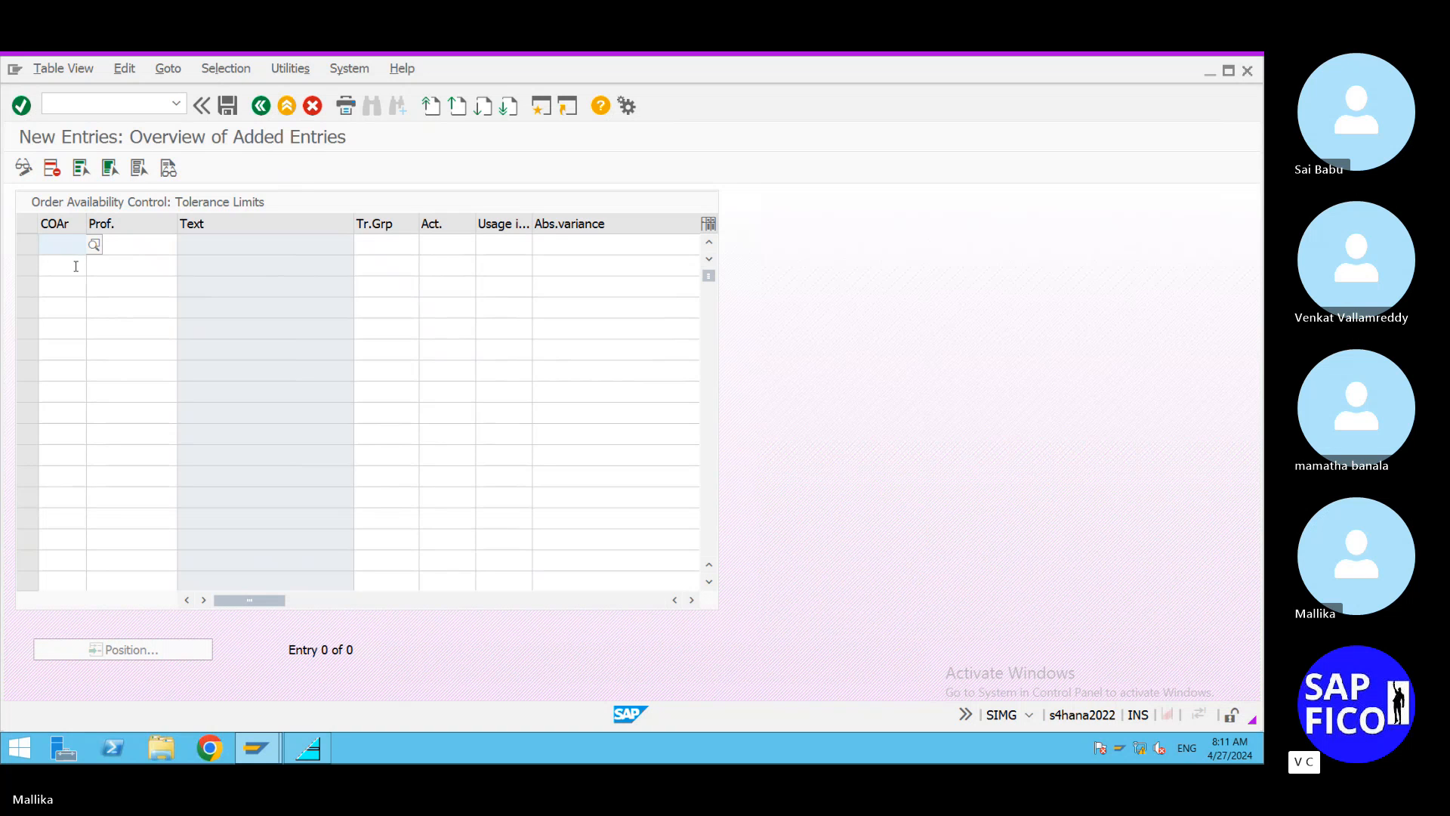
type("MAL2")
left_click(123, 242)
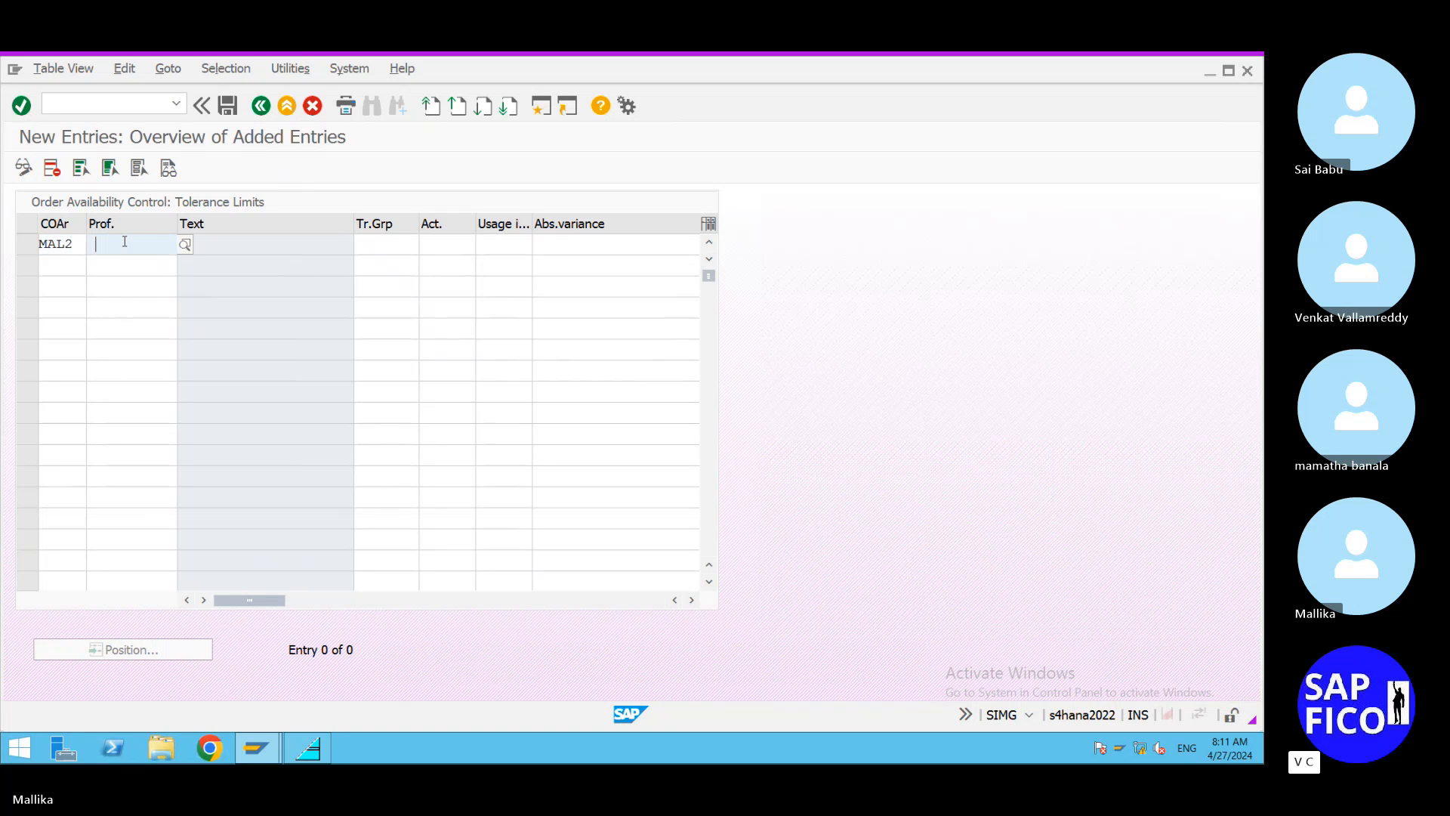
type("MAL2")
left_click(393, 236)
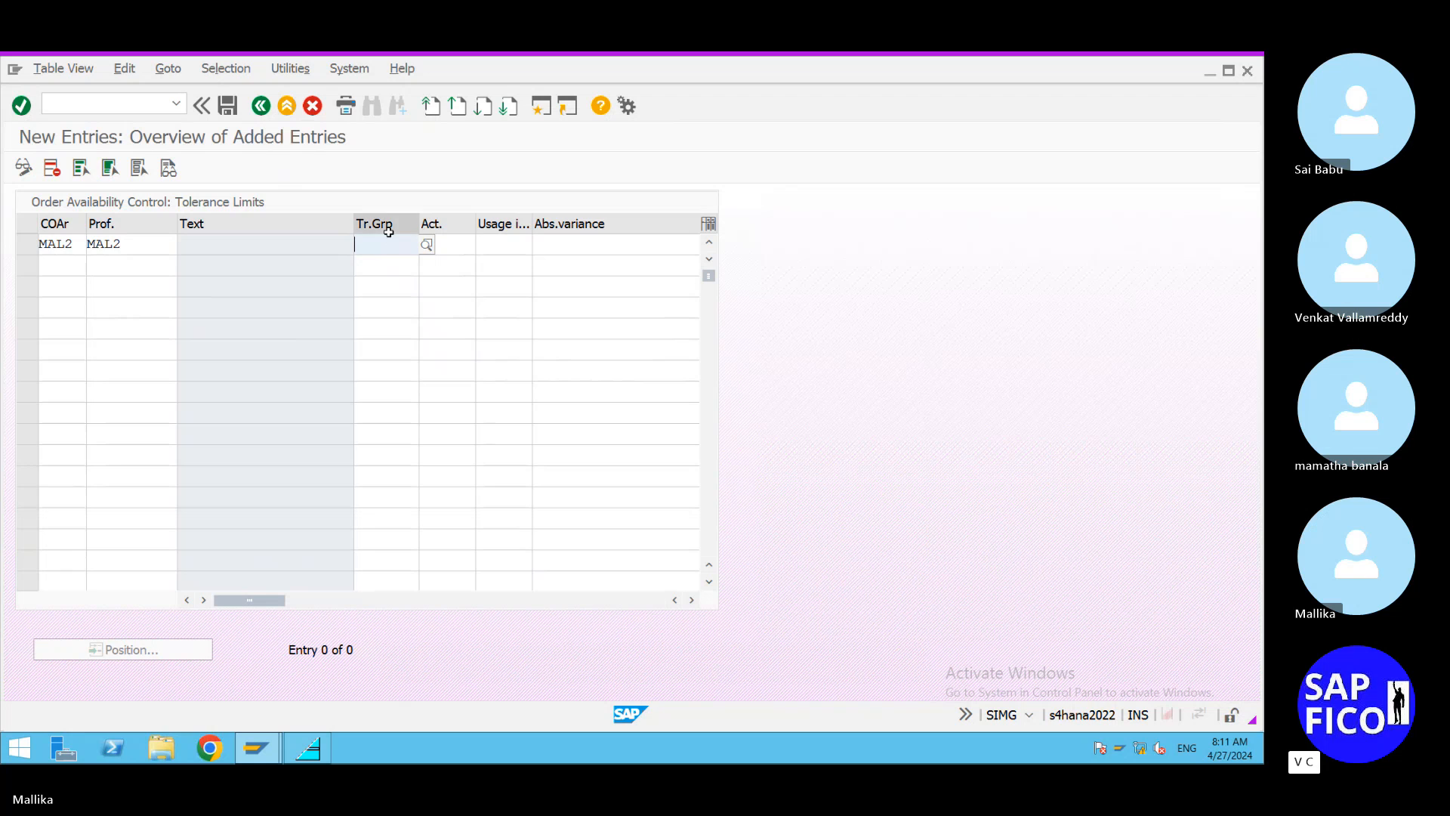
type("++")
left_click(452, 244)
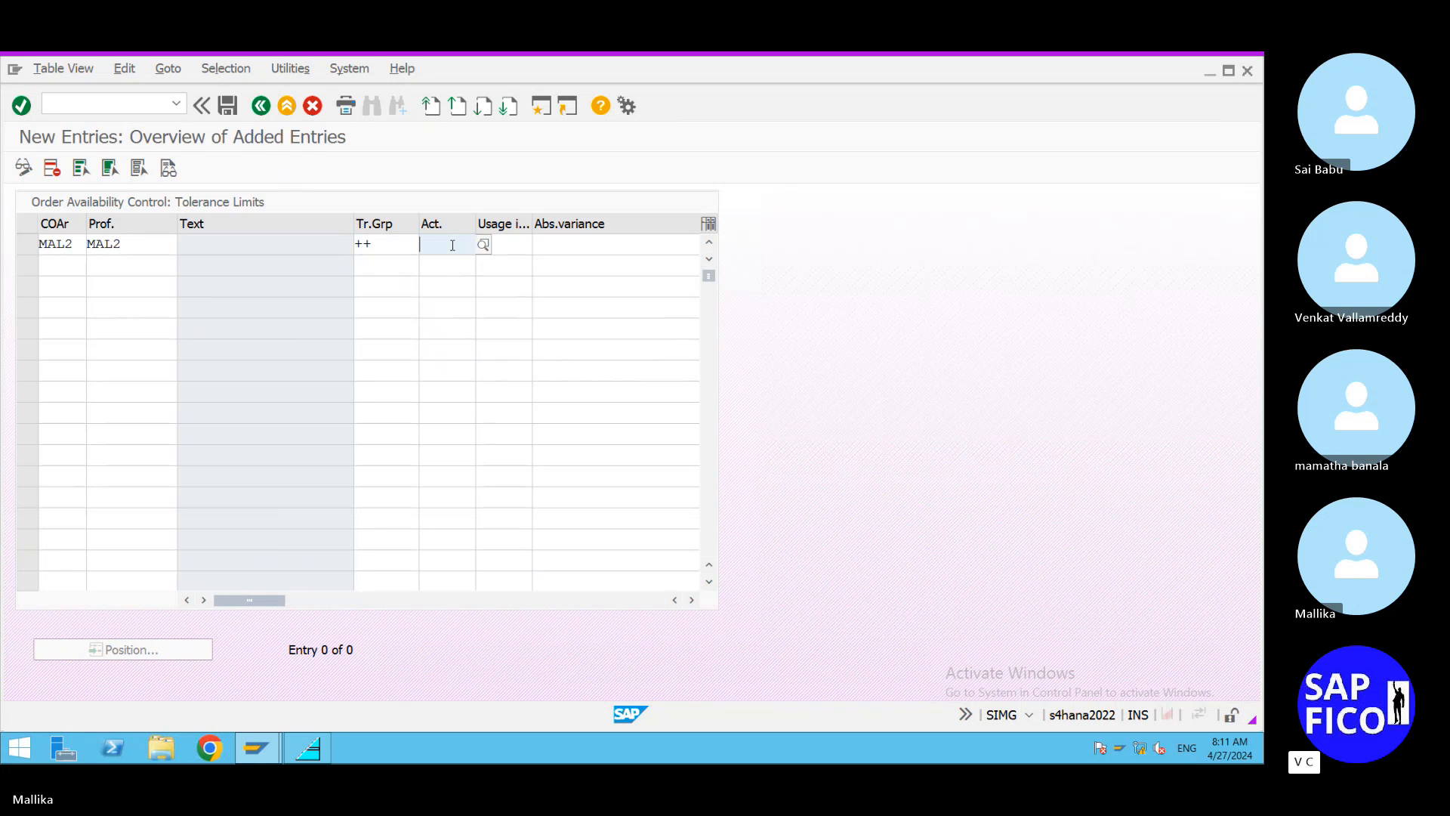
type("2")
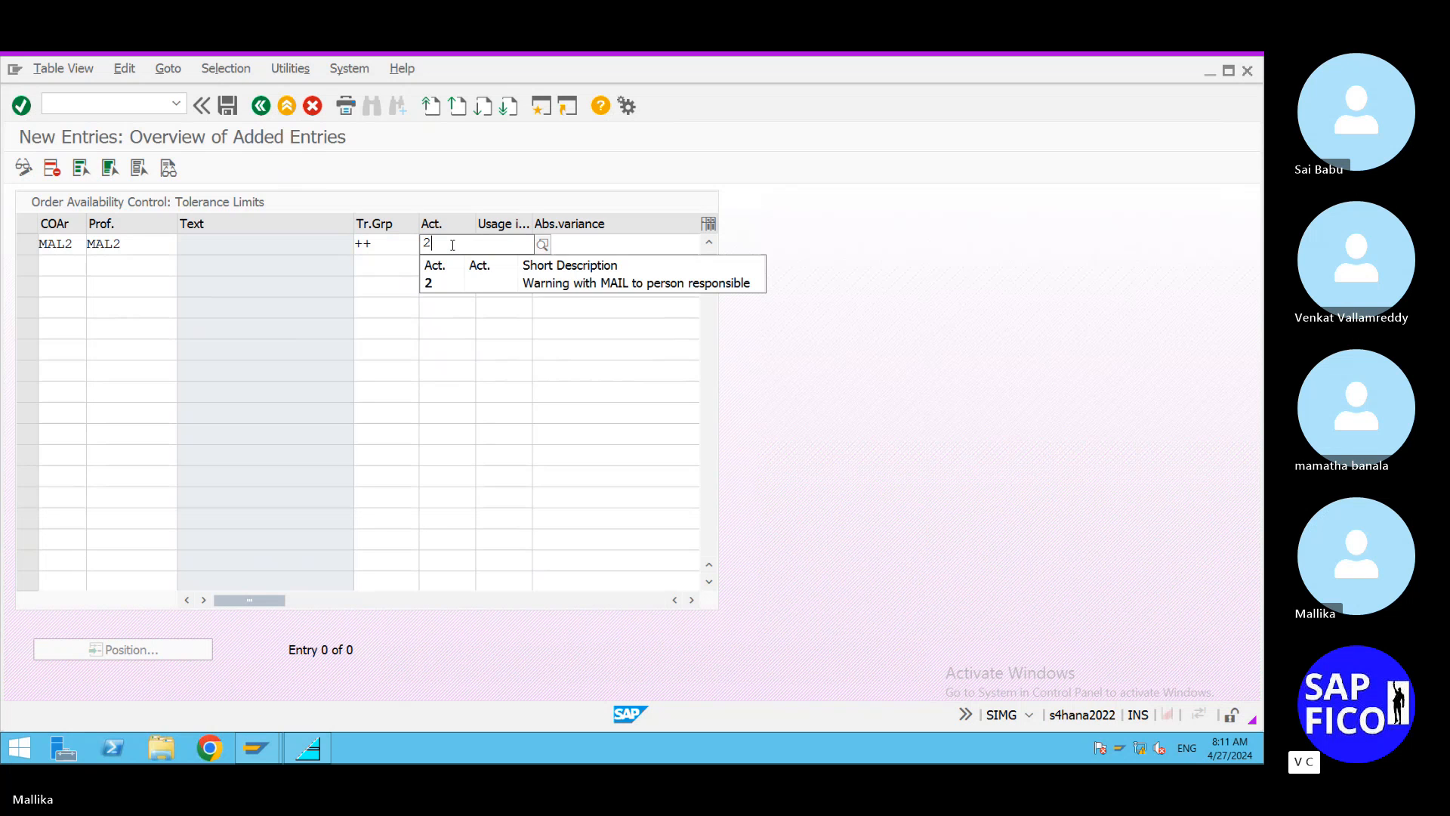
type("0")
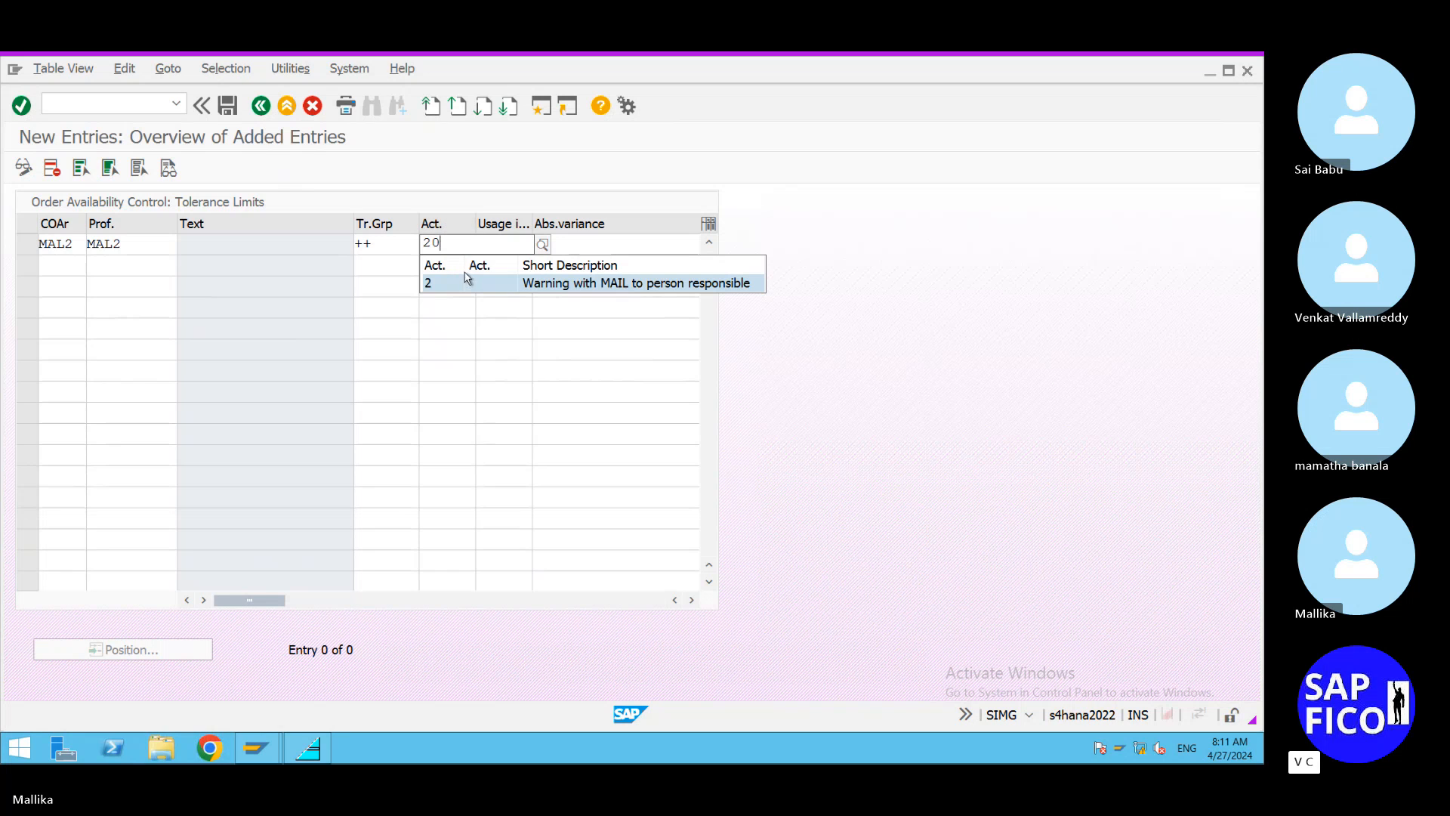
key("BackSpace")
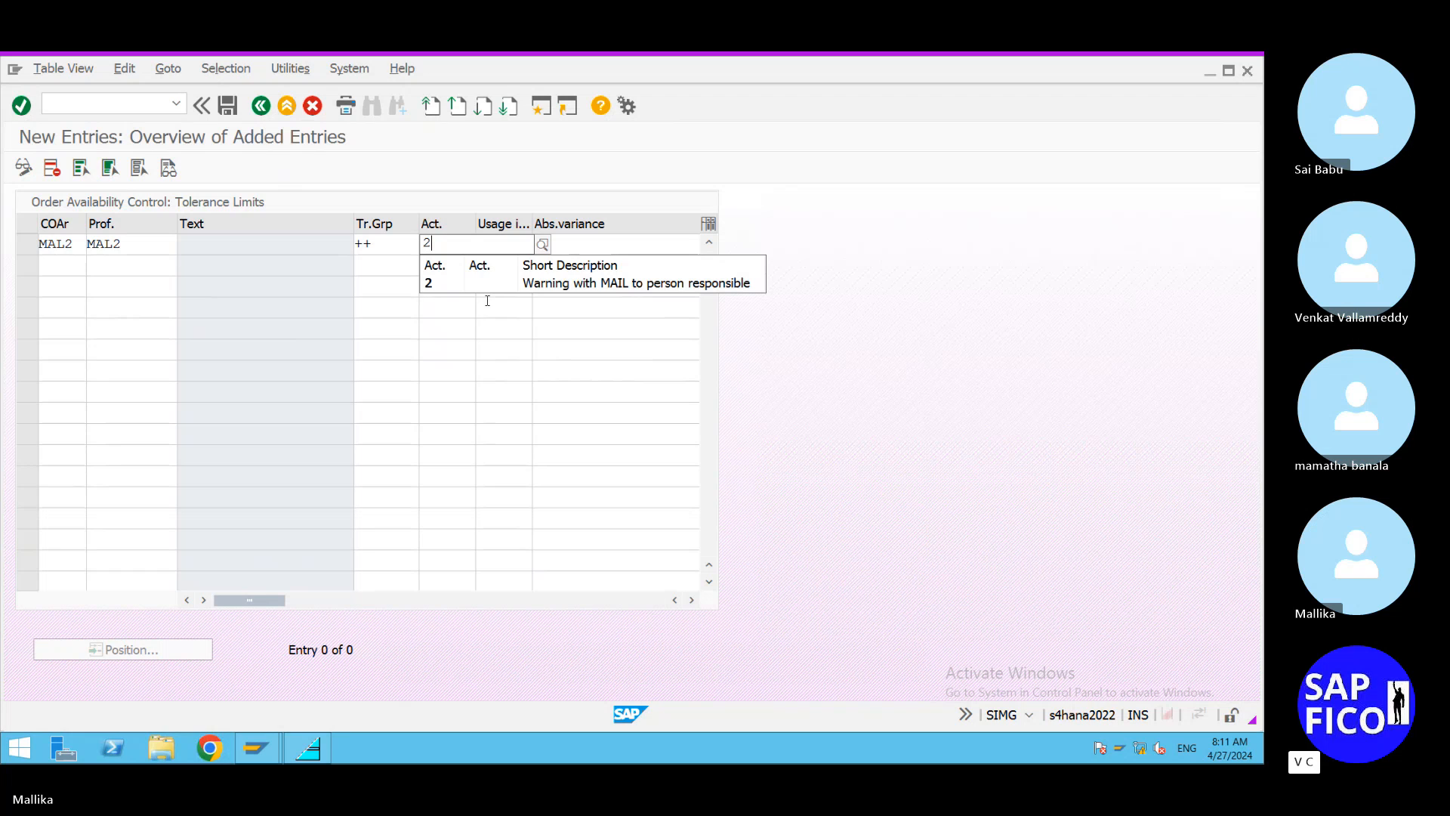
key("BackSpace")
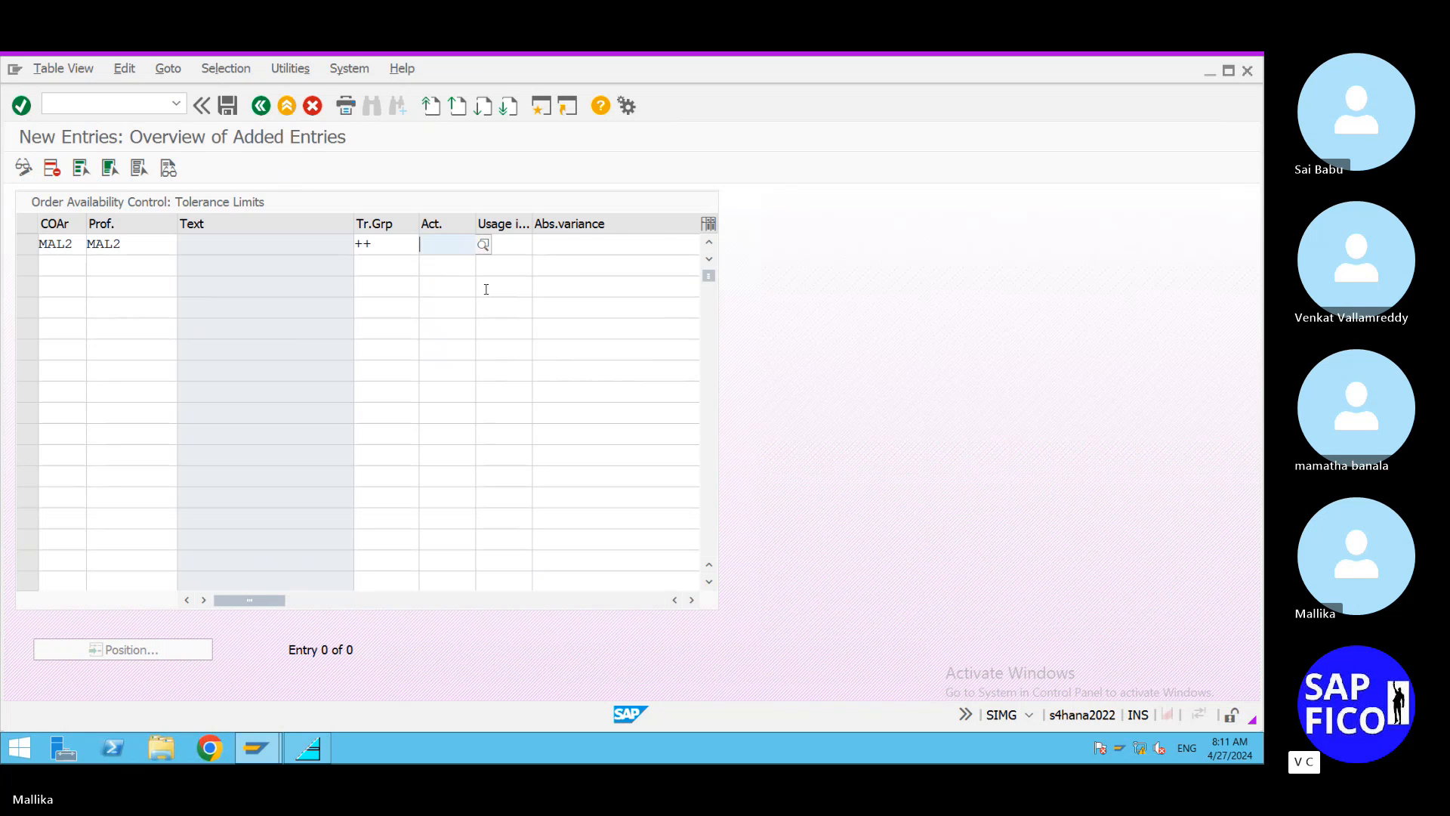
Set the action of the second MAL2 tolerance entry to 3, Error message.
left_click(484, 244)
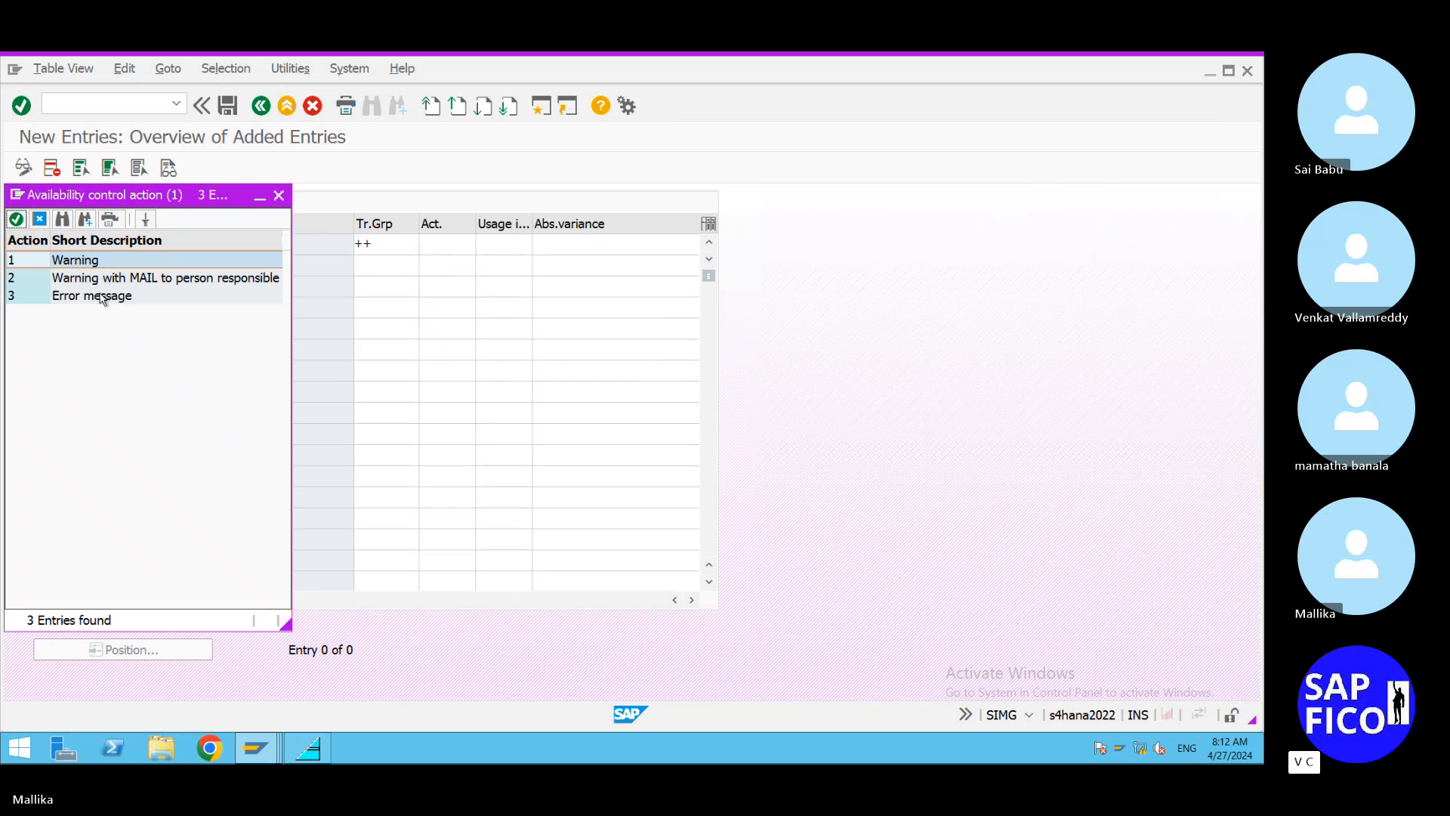
left_click(104, 297)
double_click(103, 297)
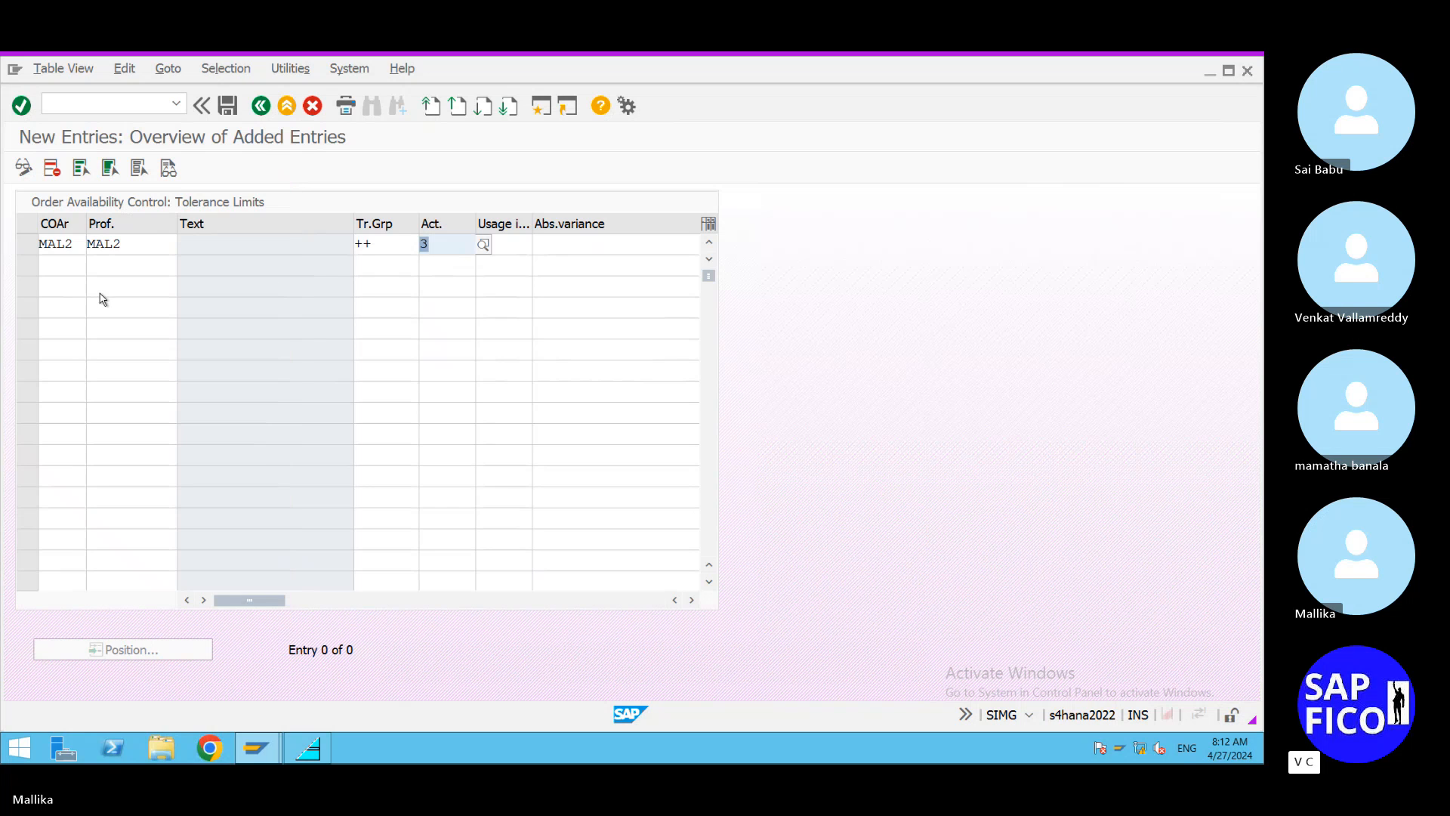
left_click(484, 244)
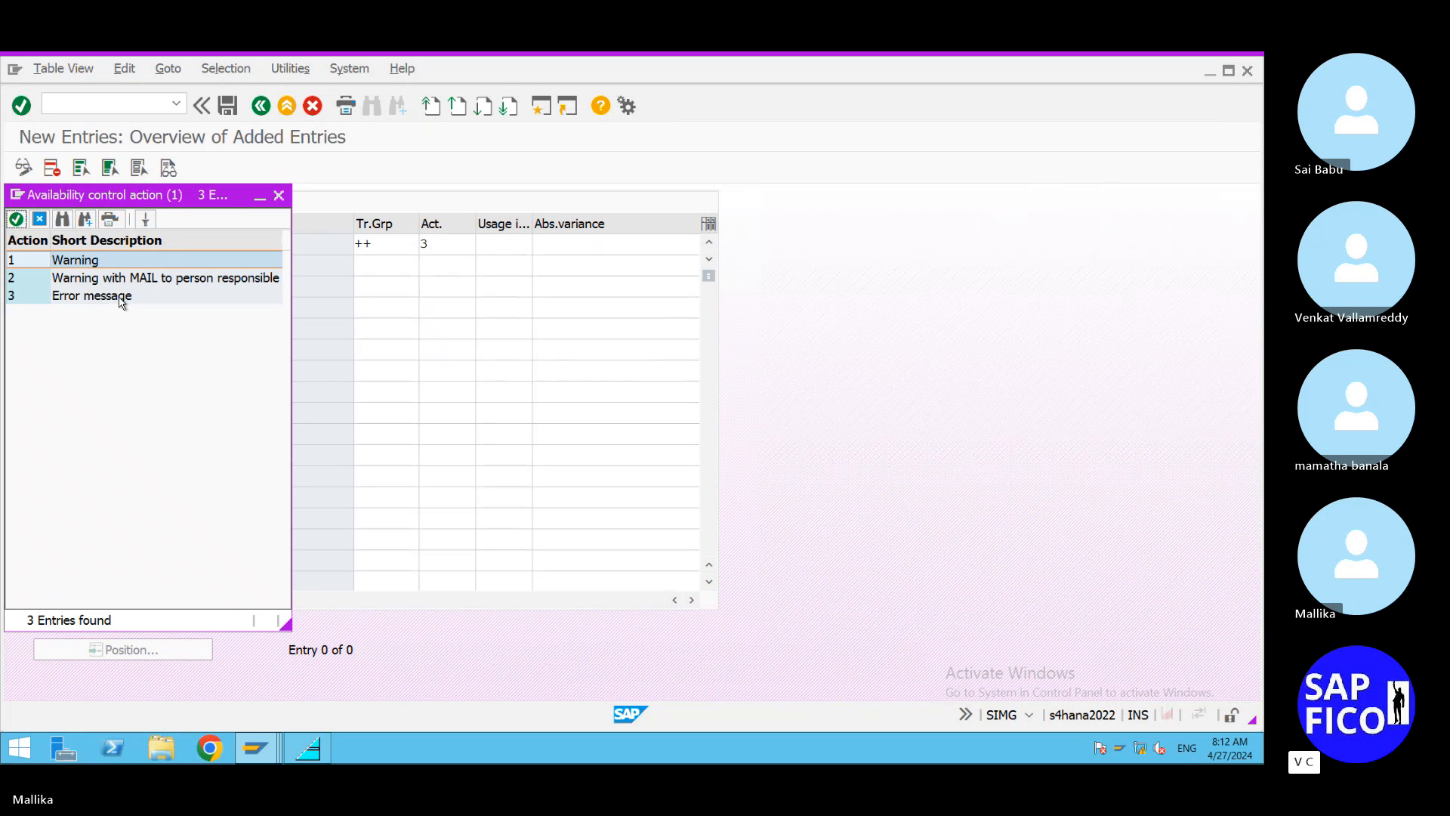
double_click(122, 301)
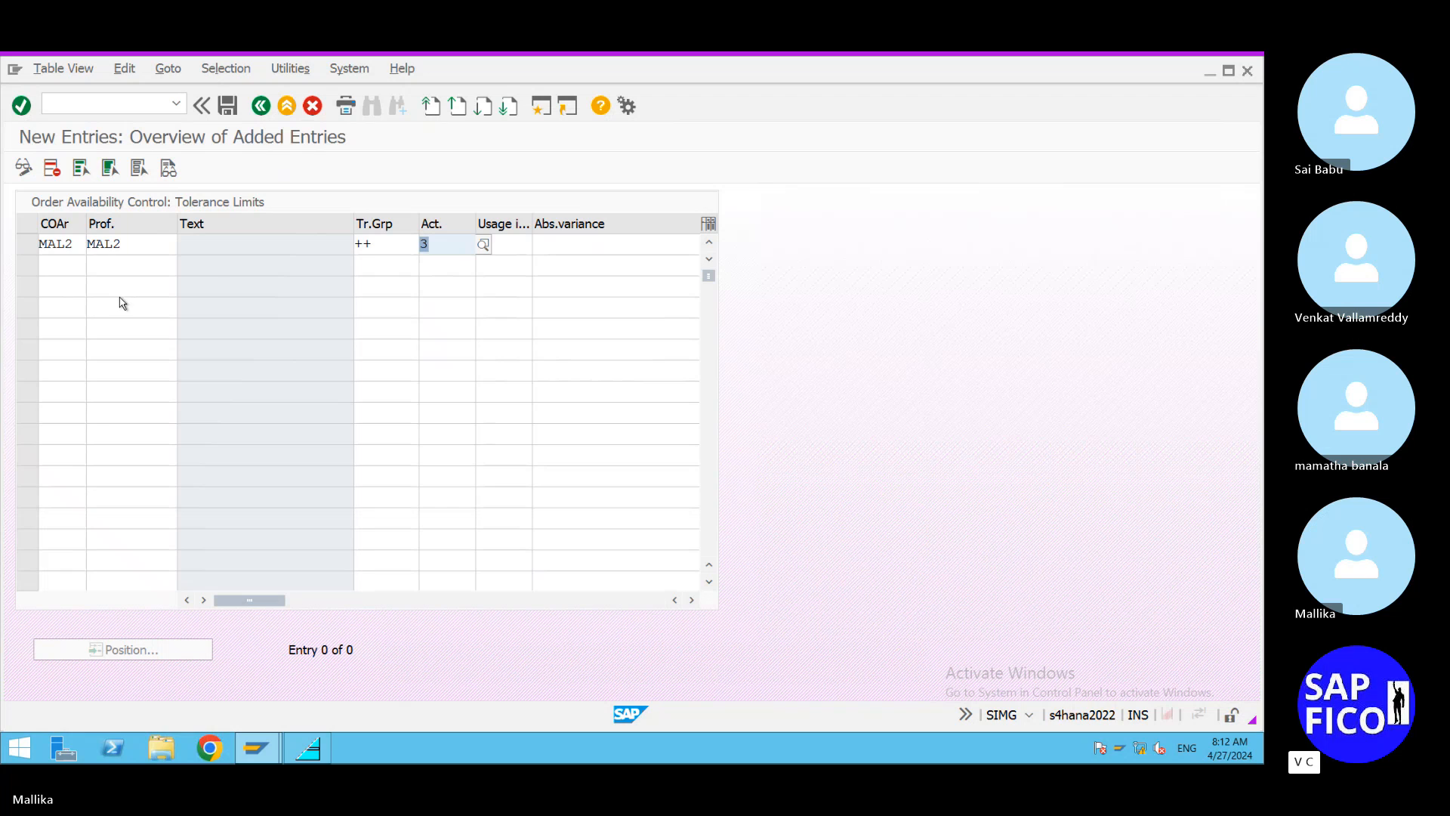
Set the second MAL2 entry's usage to 100 % and save it in the proposed customizing request.
left_click(509, 248)
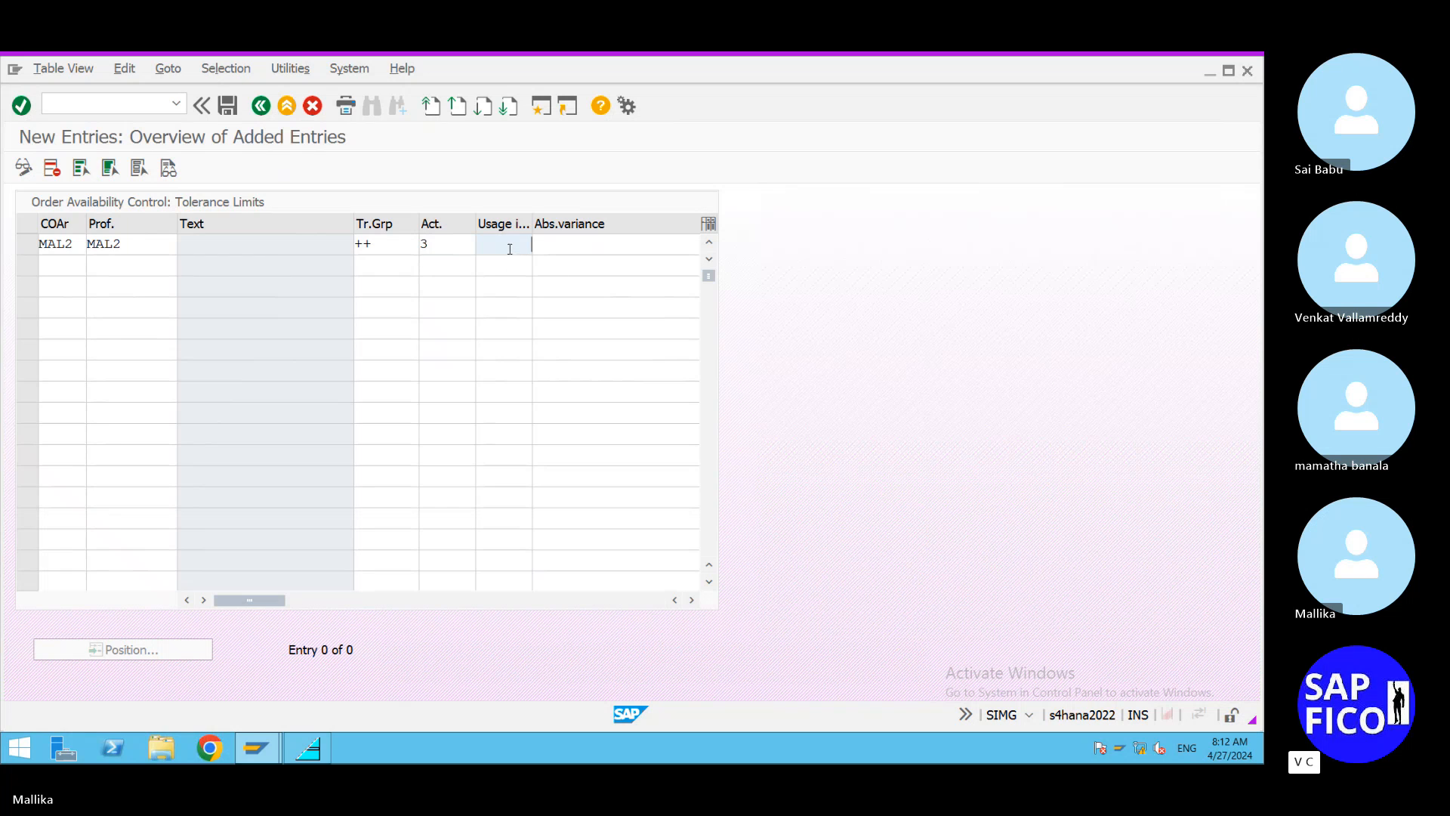
type("100")
key("Return")
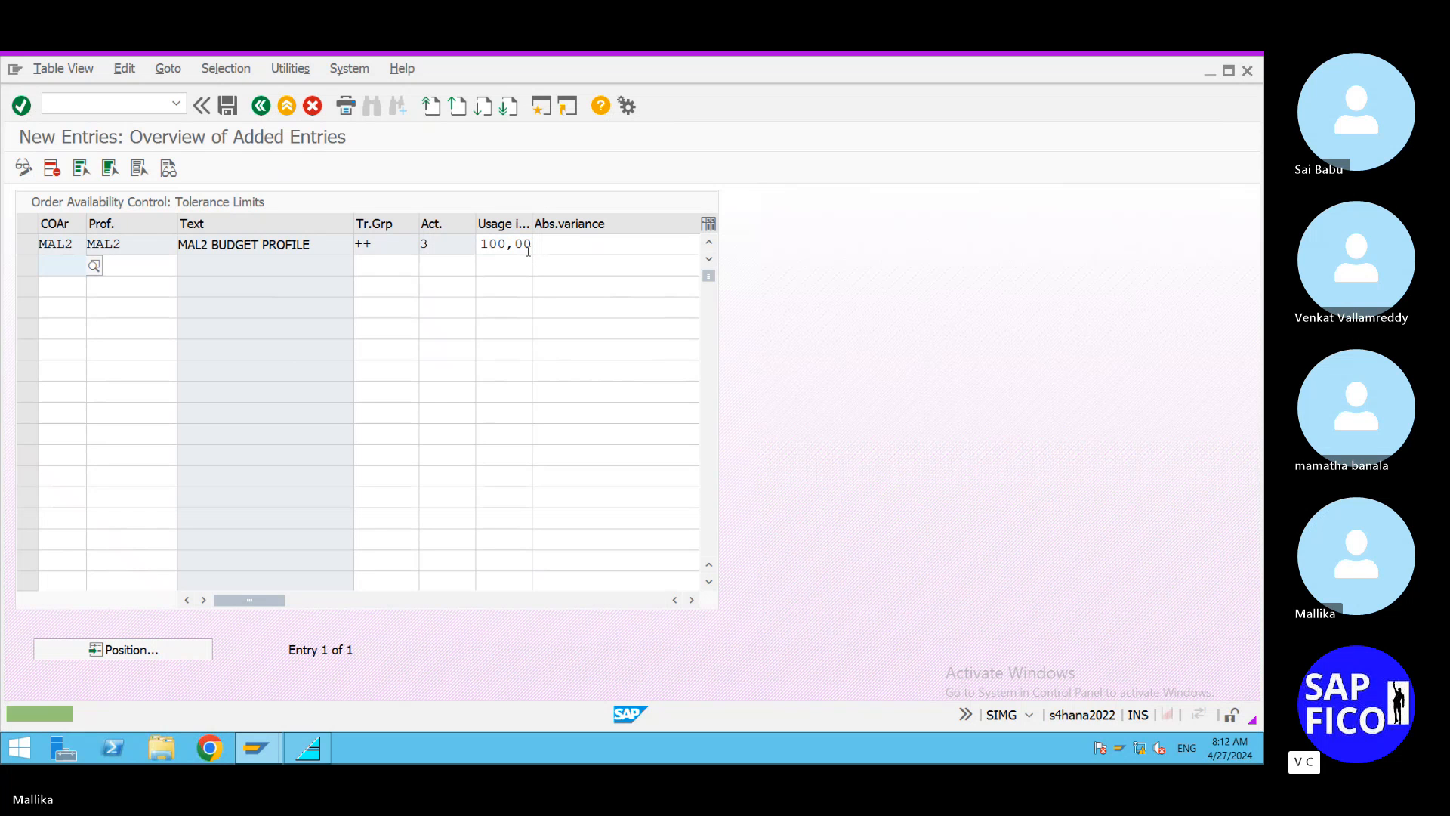
left_click(227, 104)
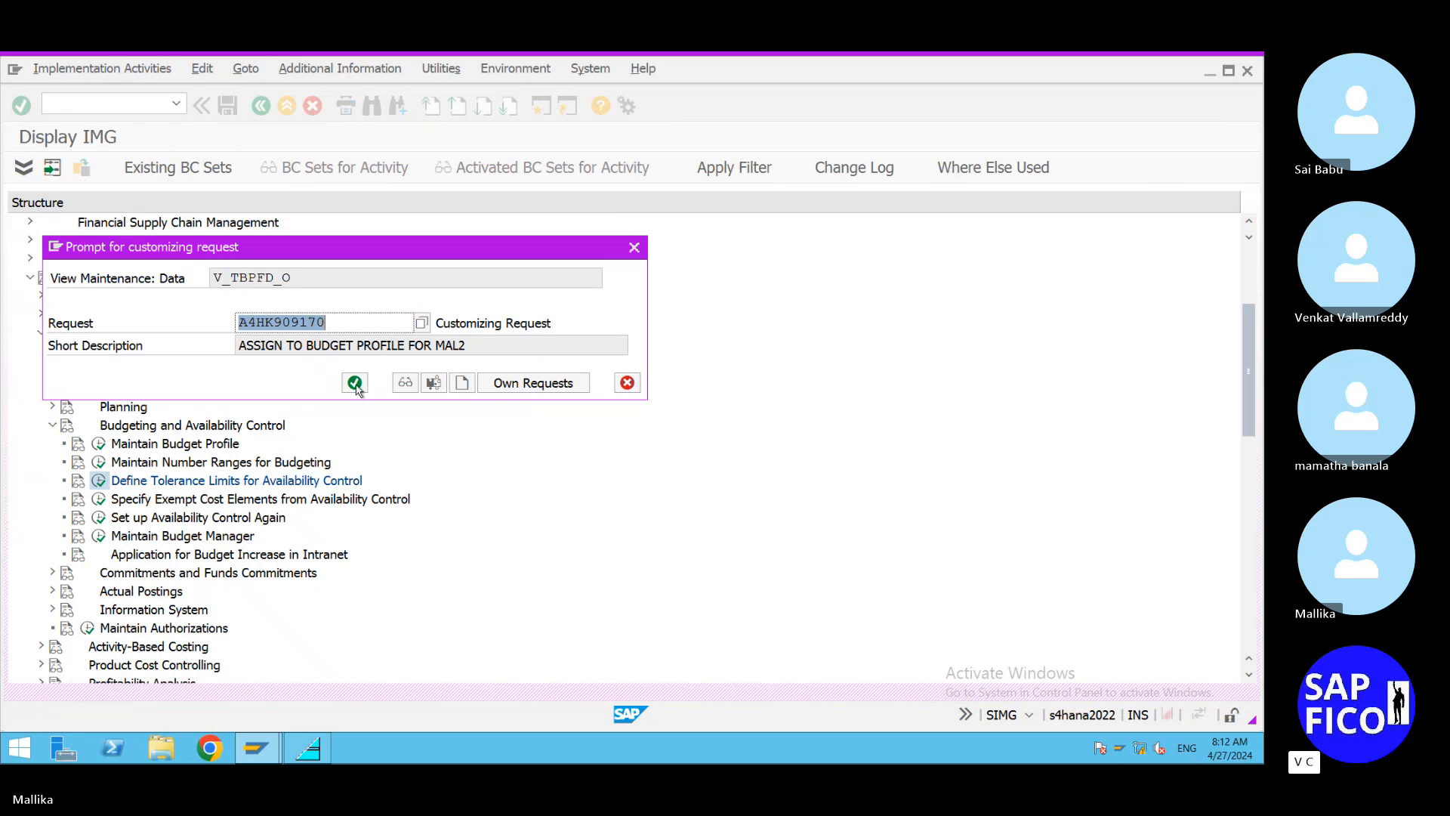
left_click(355, 383)
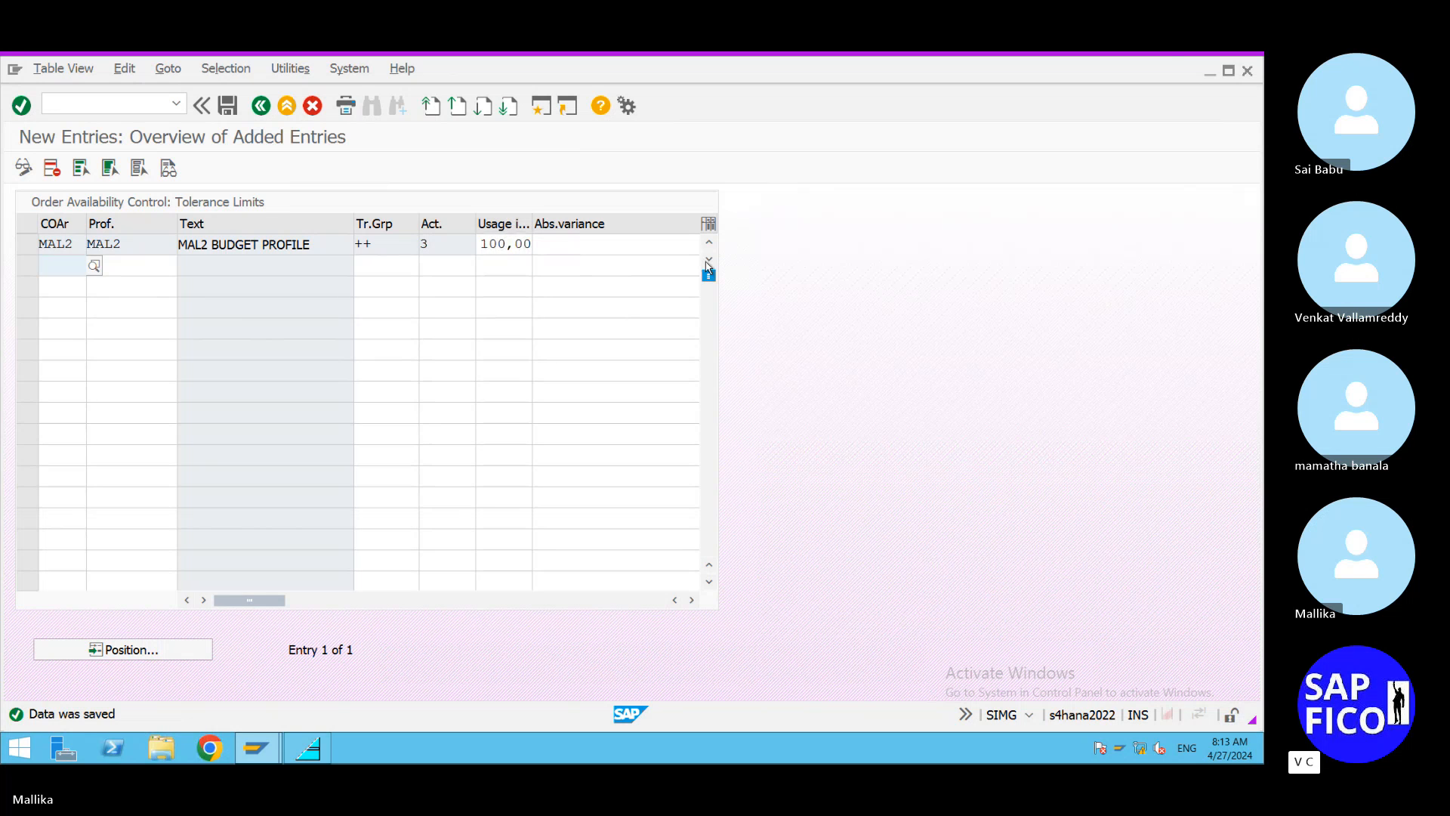
Switch to the Word notes and correct the misspelled word in item 22 to EXEMPT.
mouse_move(1160, 57)
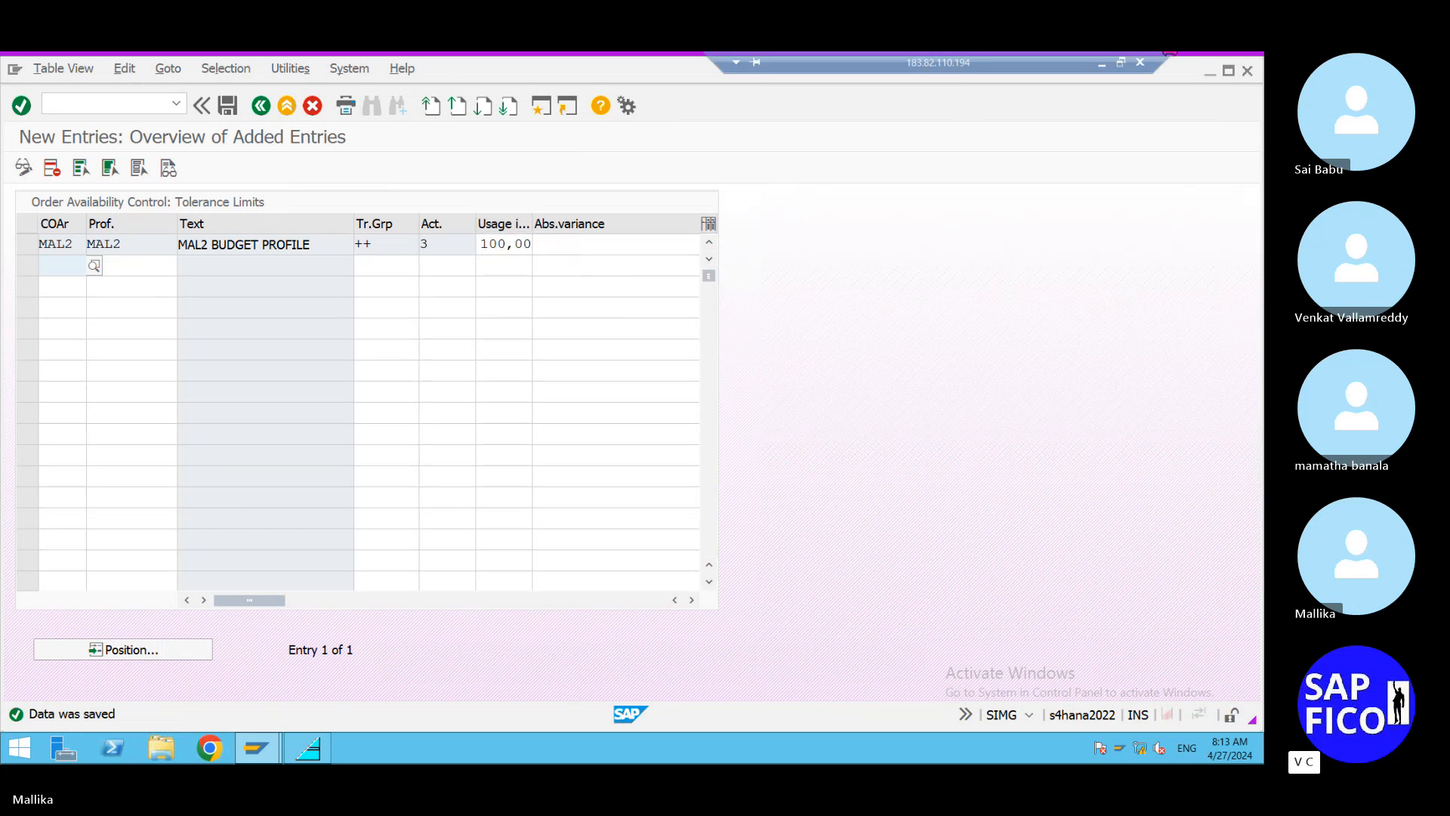
left_click(1102, 62)
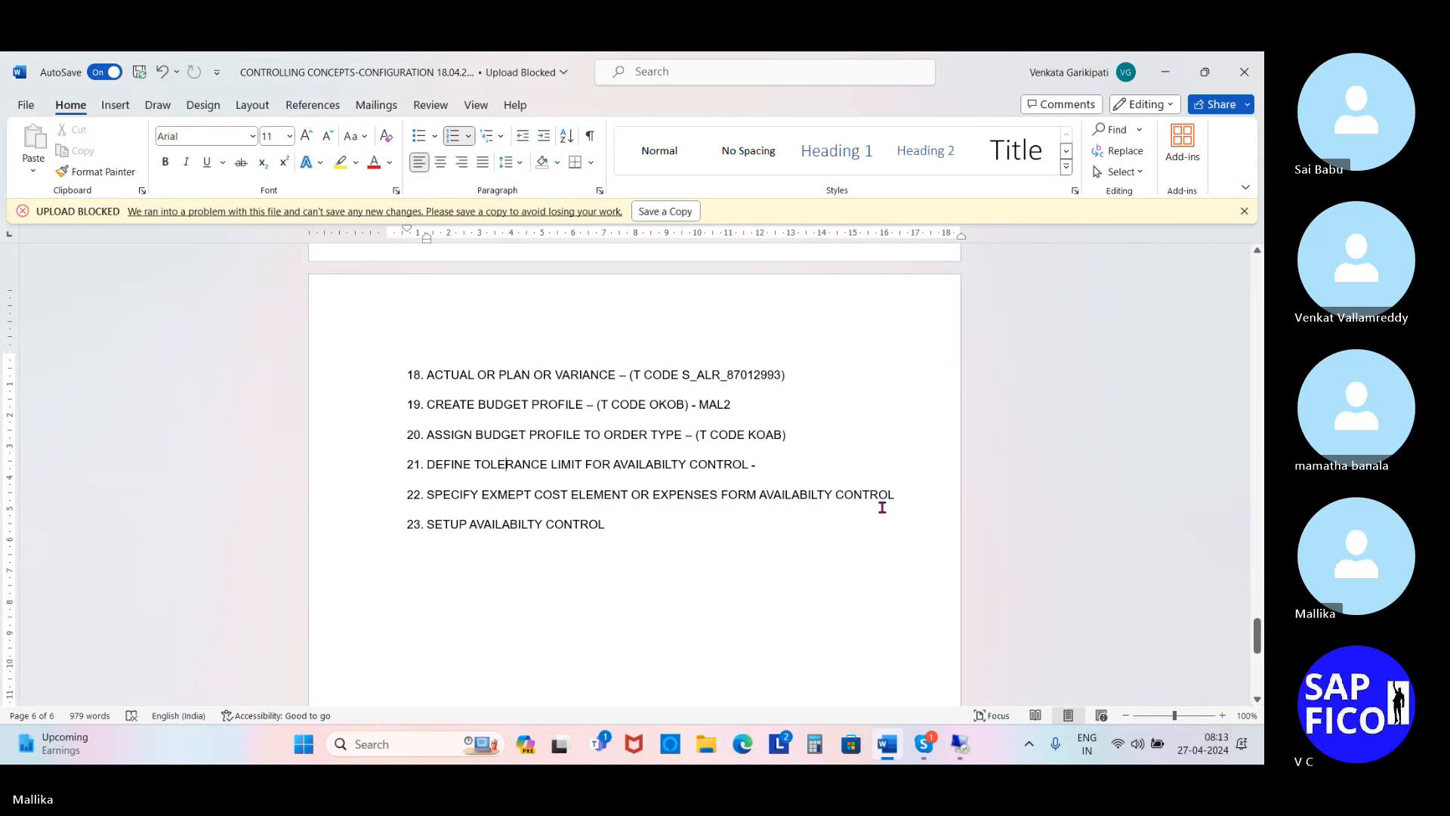
left_click(496, 493)
type("E")
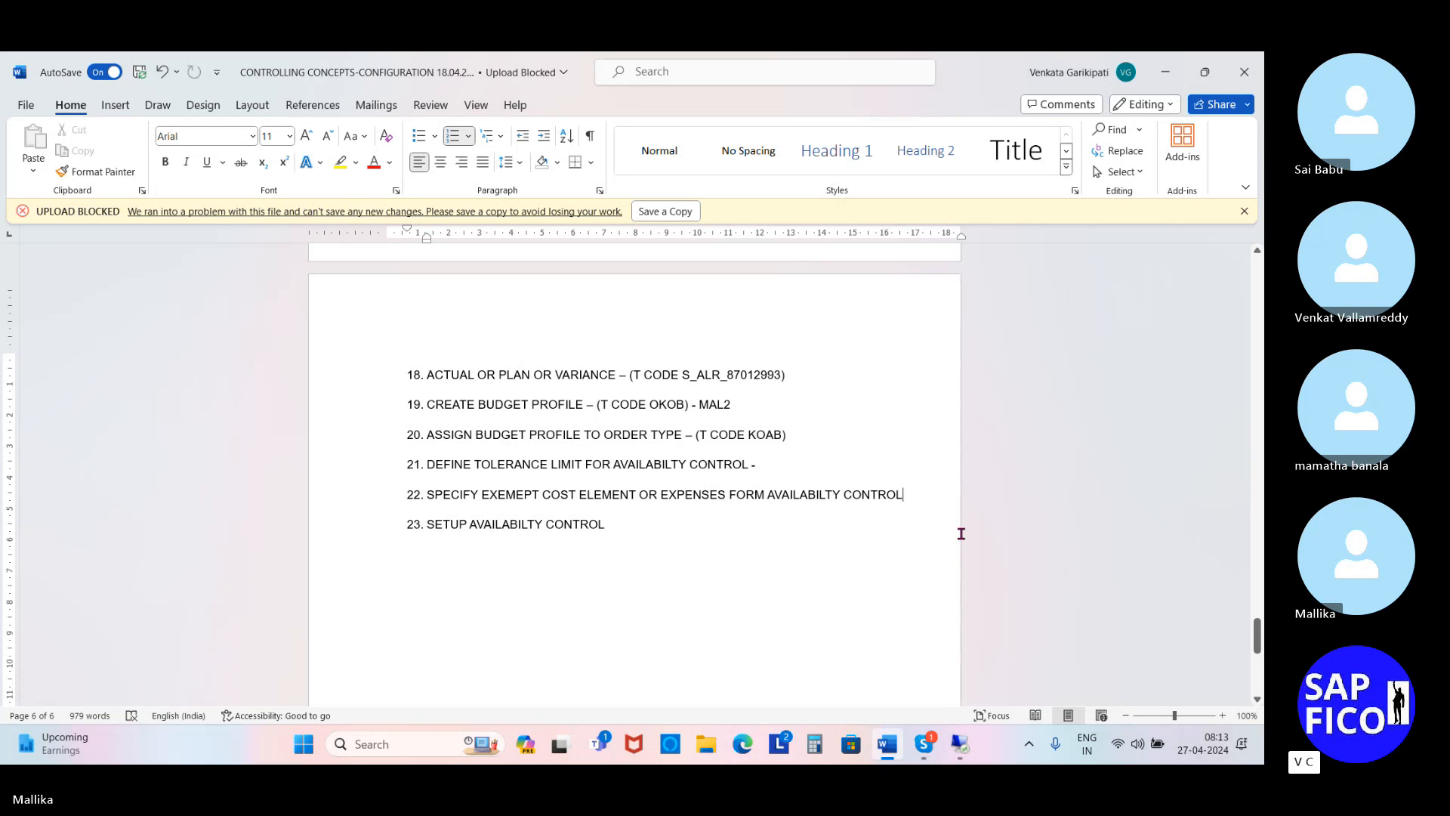
left_click(521, 496)
key("BackSpace")
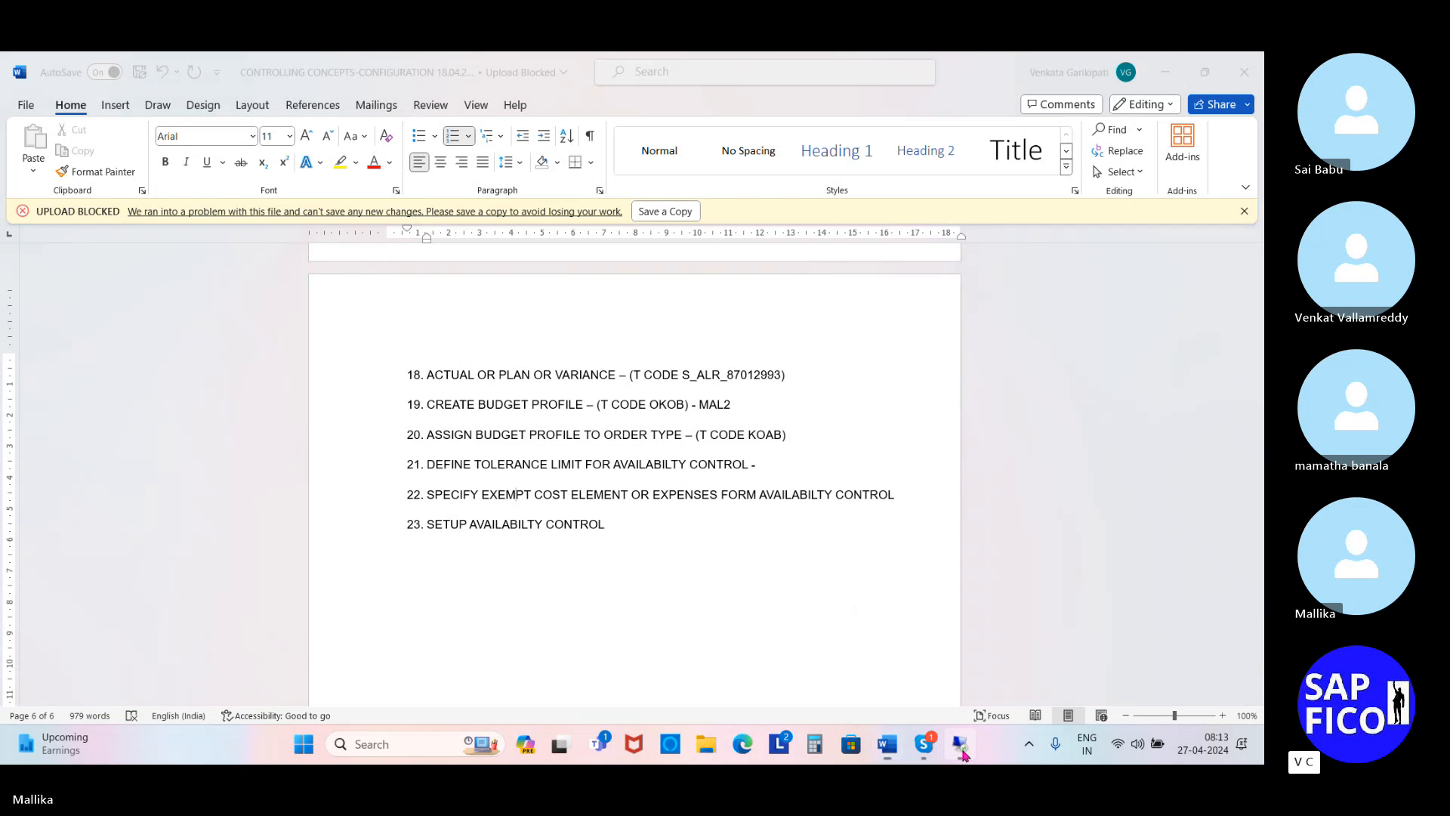
Switch back to SAP, leave the tolerance limits and open the activity "Specify Exempt Cost Elements from Availability Control".
left_click(961, 748)
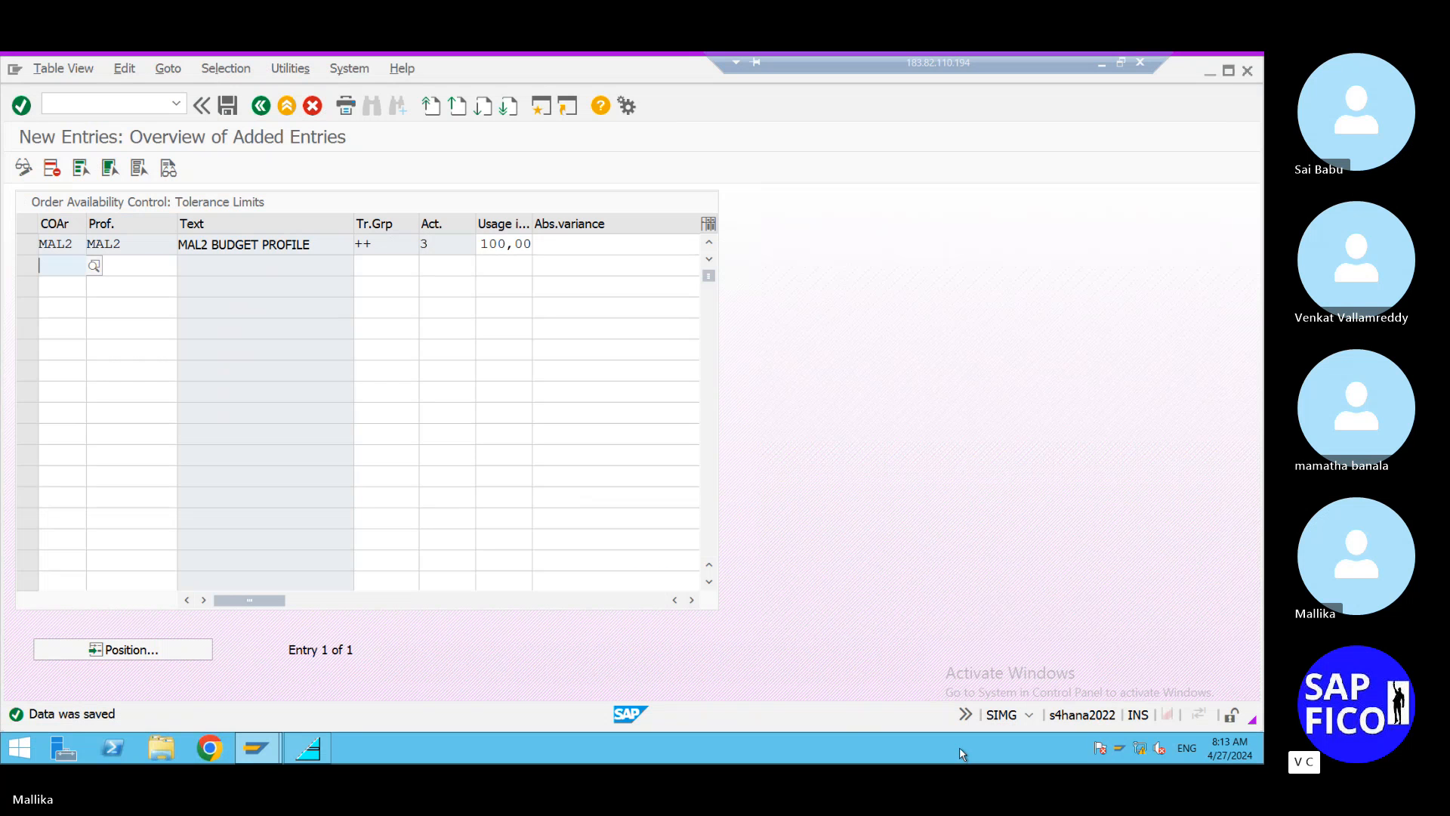
left_click(261, 107)
left_click(261, 107)
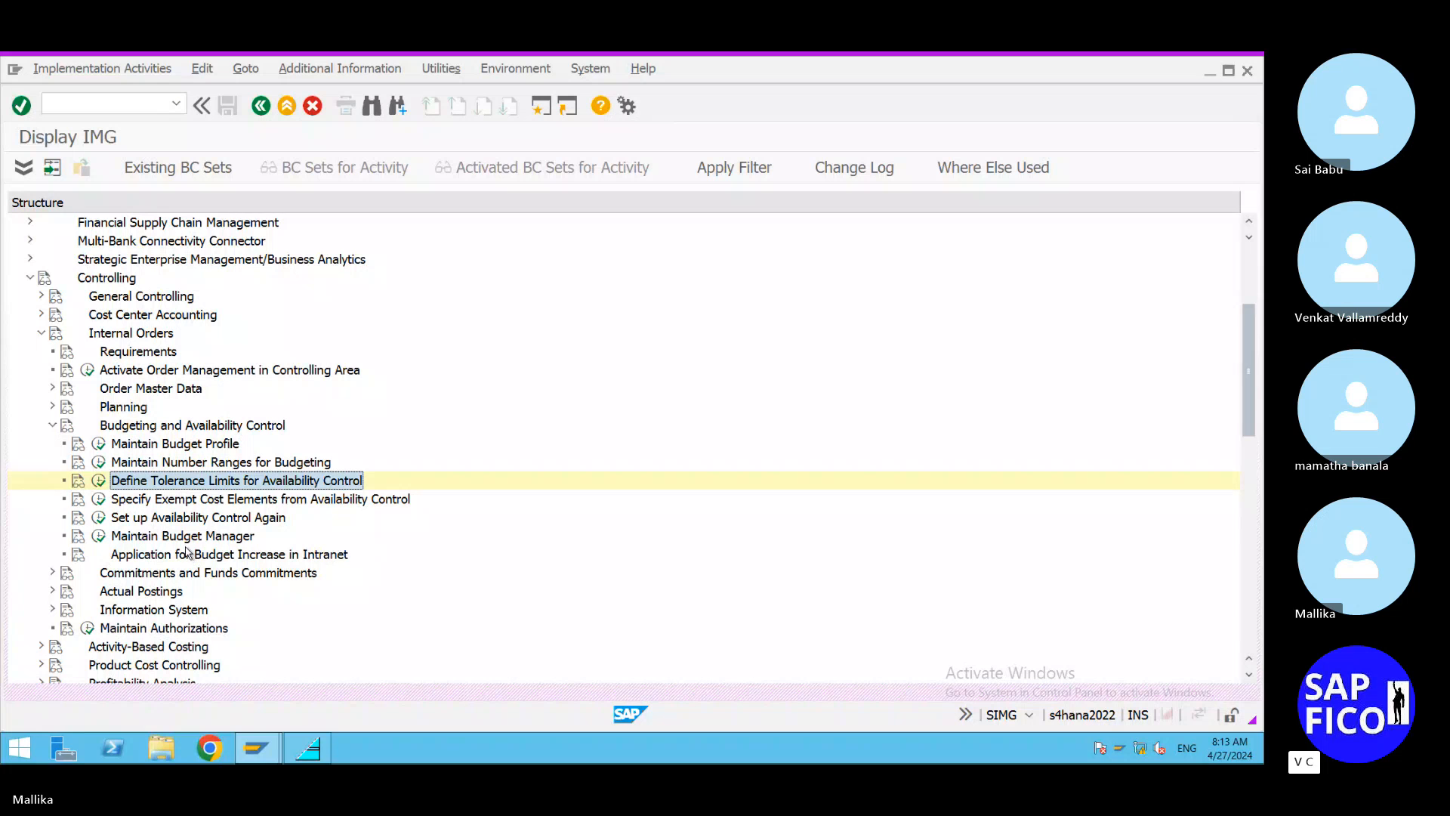
left_click(99, 501)
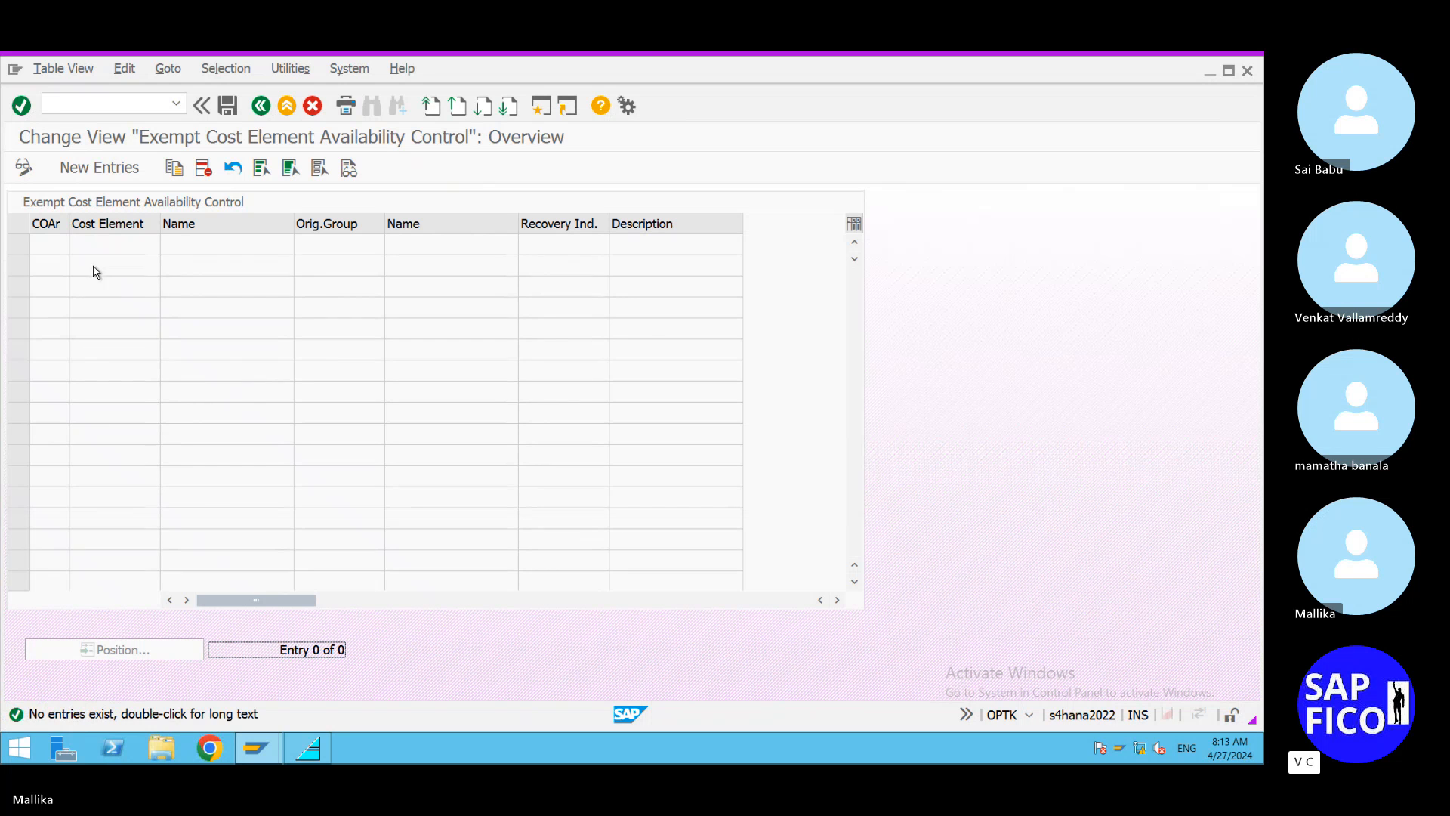
Start a new exempt cost element entry with controlling area MAL2.
left_click(102, 167)
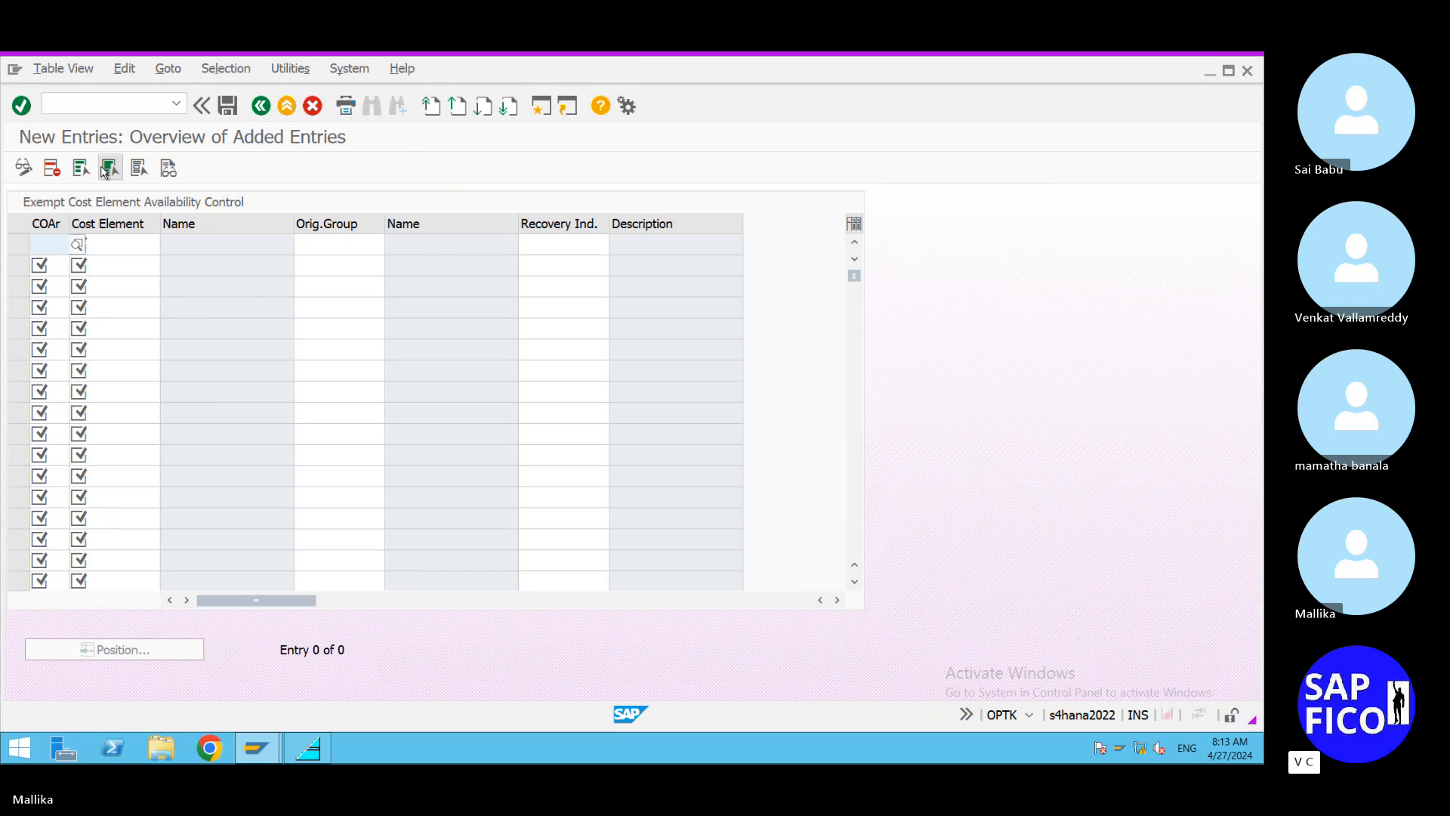
type("MAL2")
key("Tab")
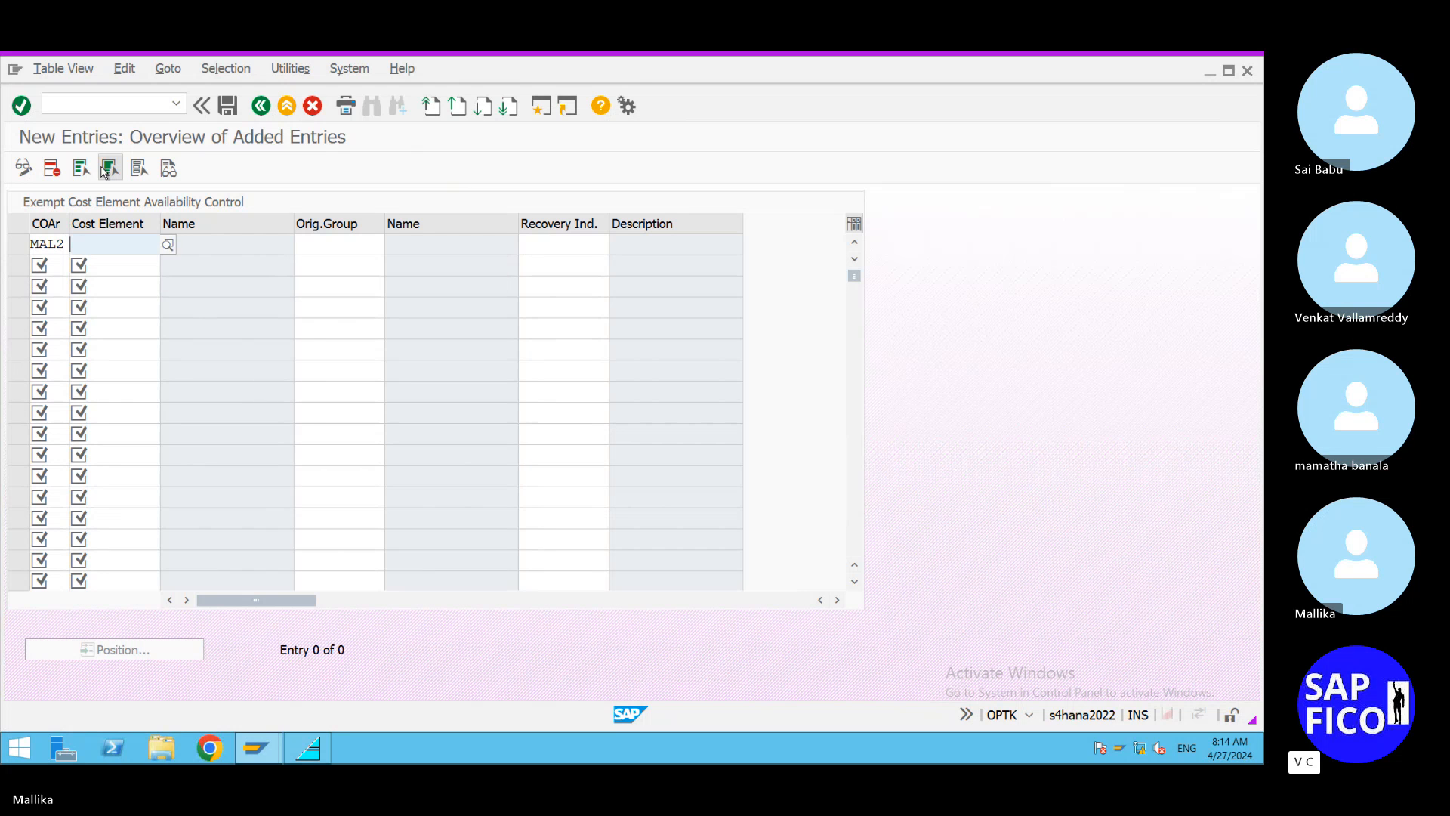
type("M")
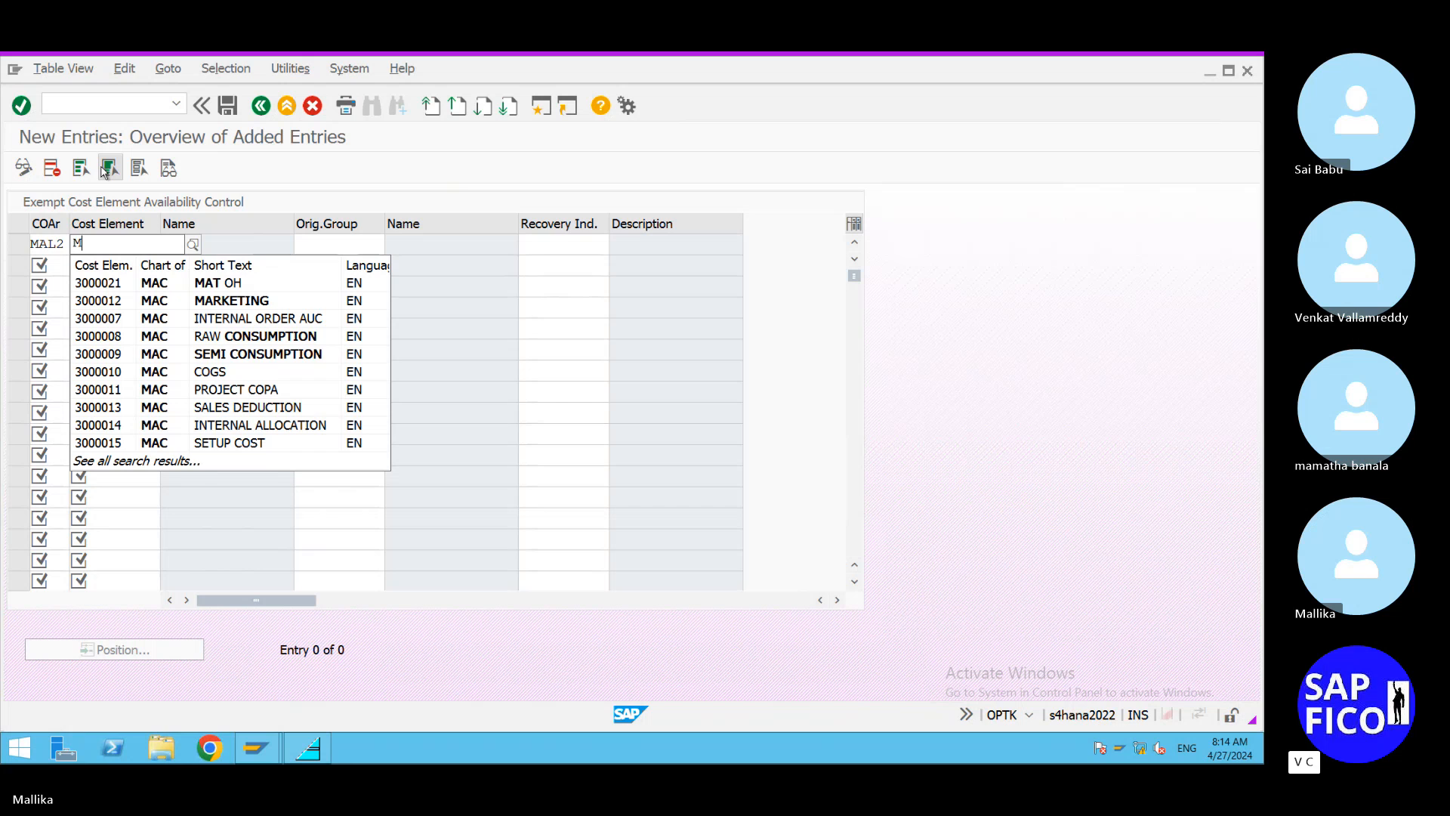
key("BackSpace")
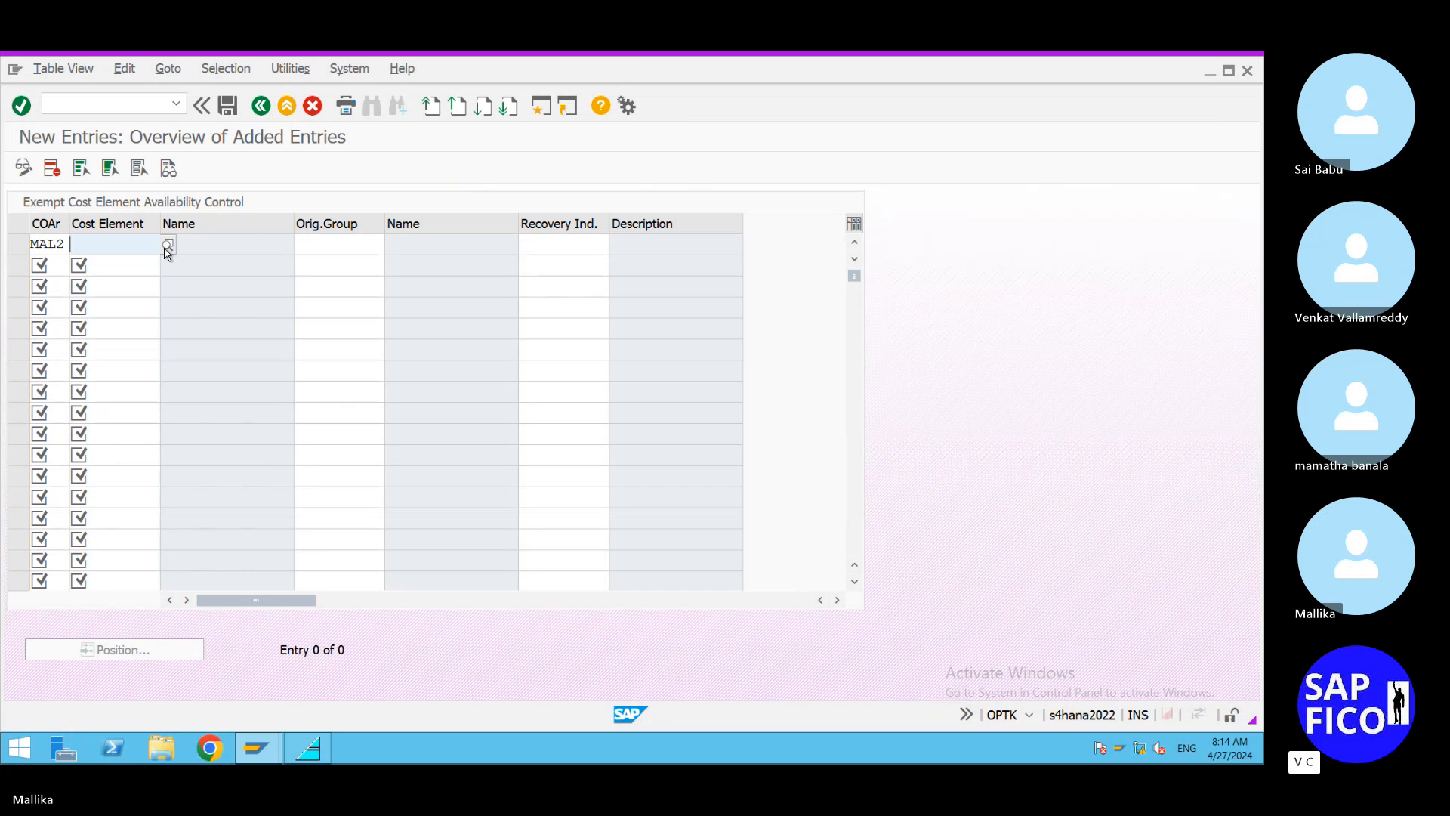
Start transaction FS00 in a new SAP session and select account 400611 in the OTHER EXPENCES group.
left_click(541, 108)
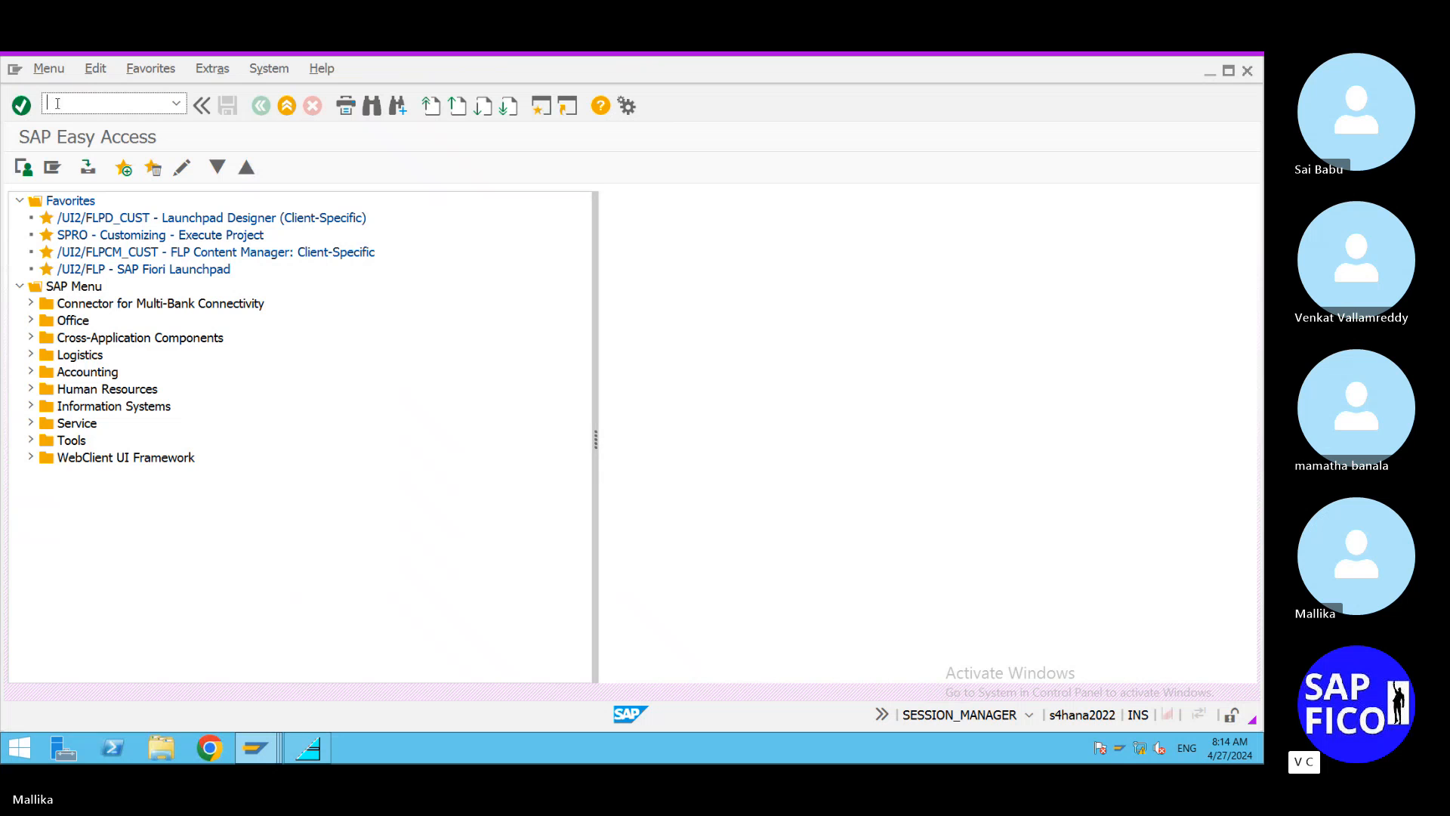
type("/NFS00")
key("Return")
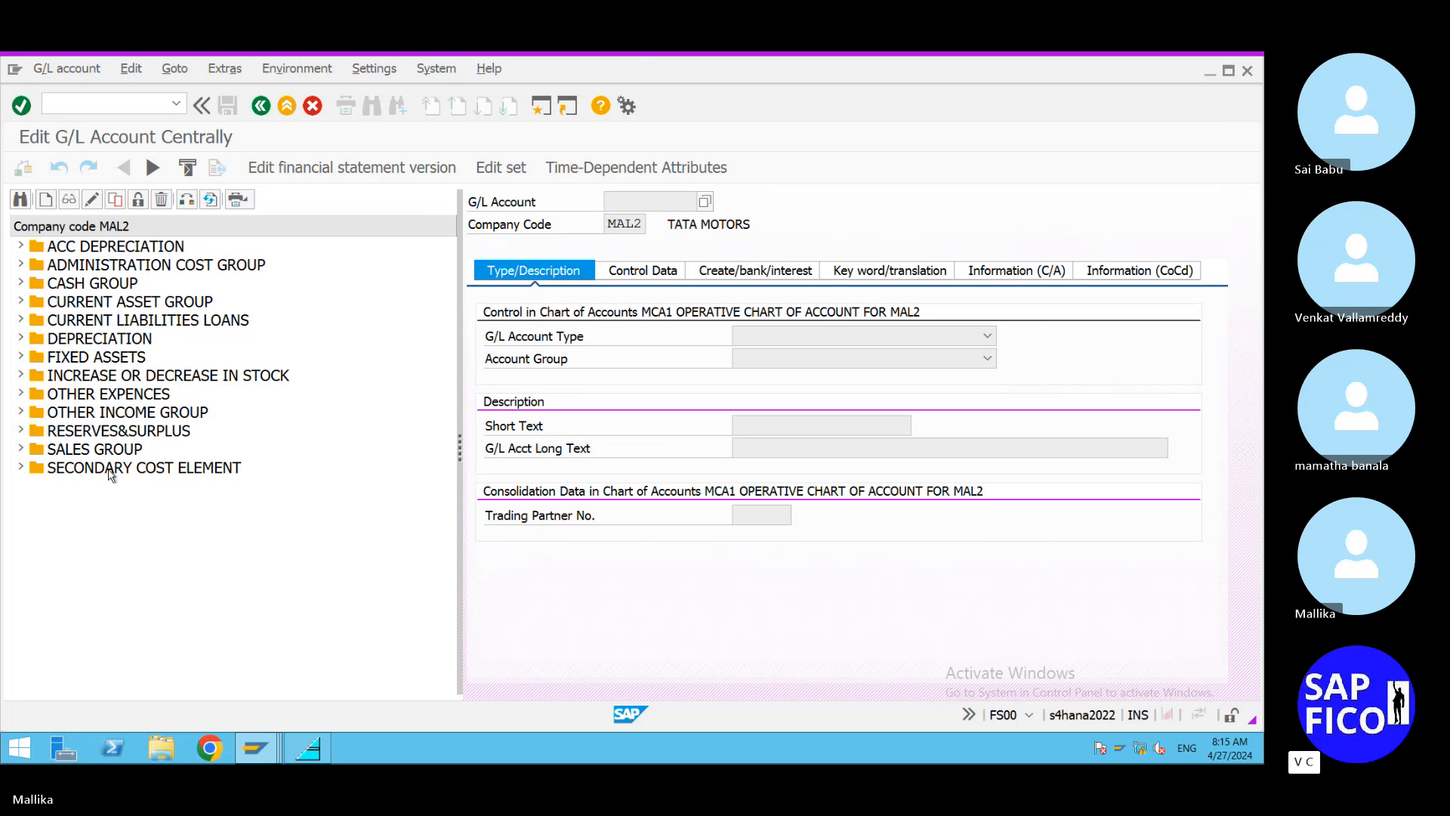
left_click(20, 393)
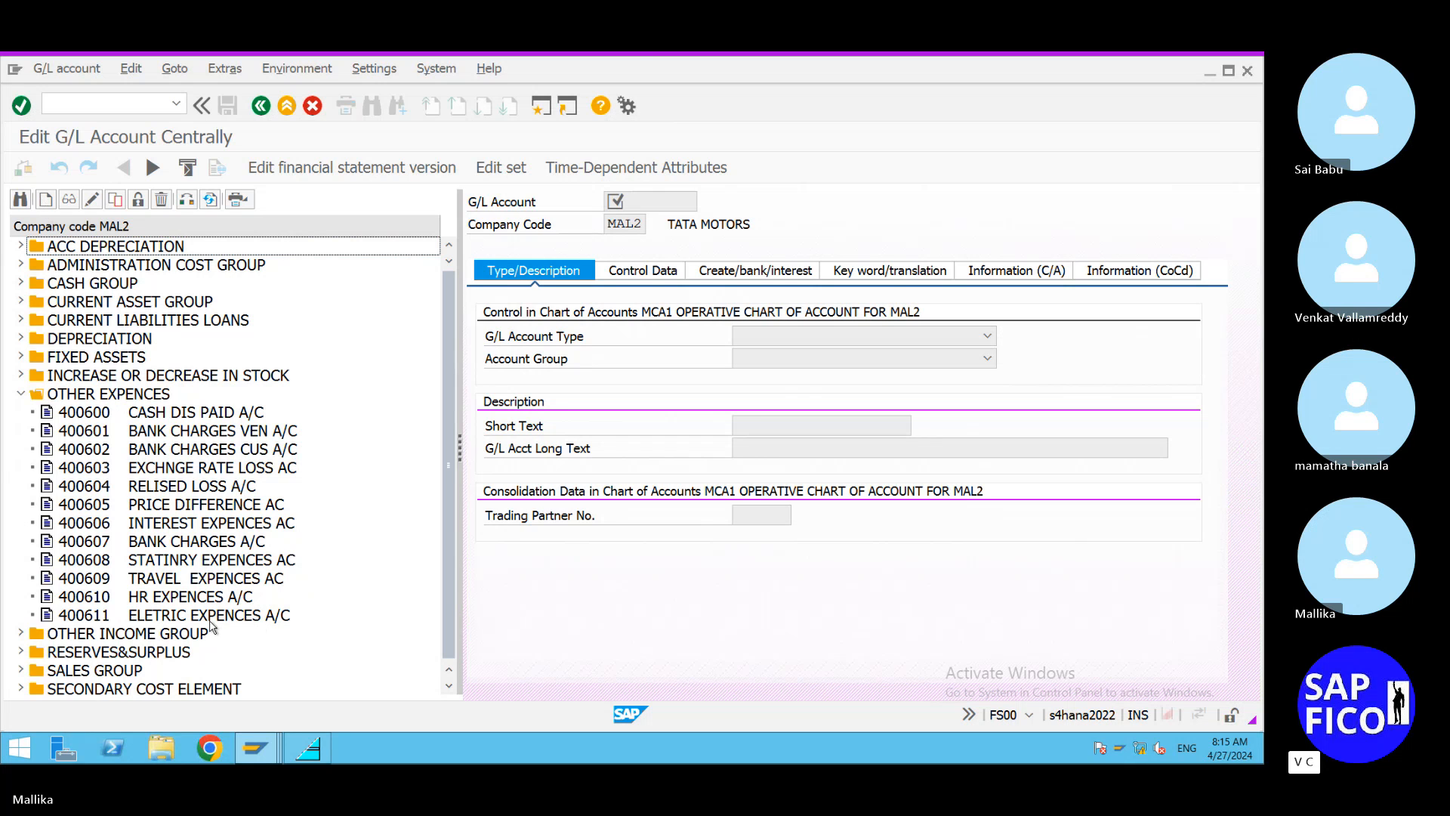
left_click(206, 618)
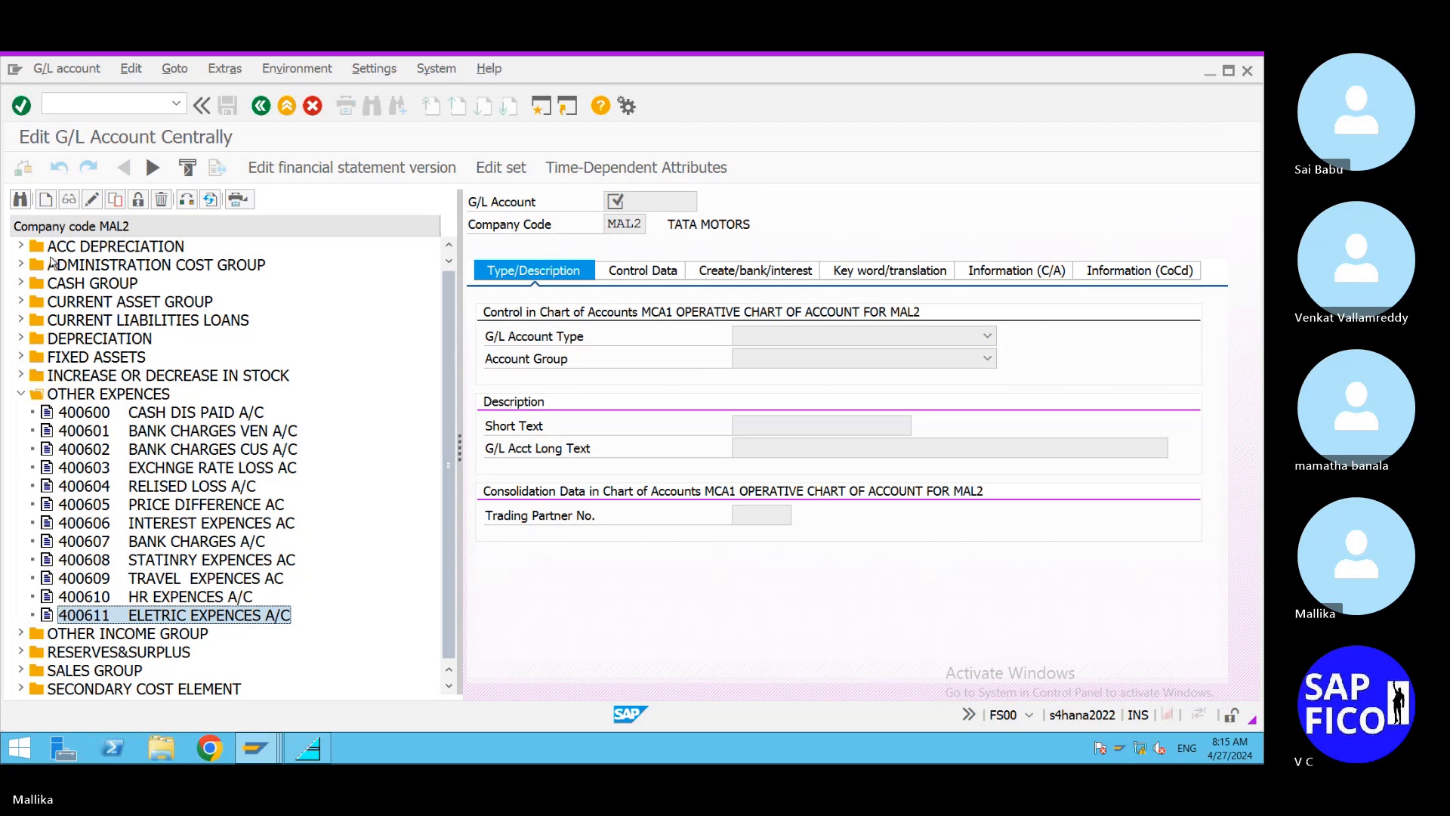
left_click(46, 198)
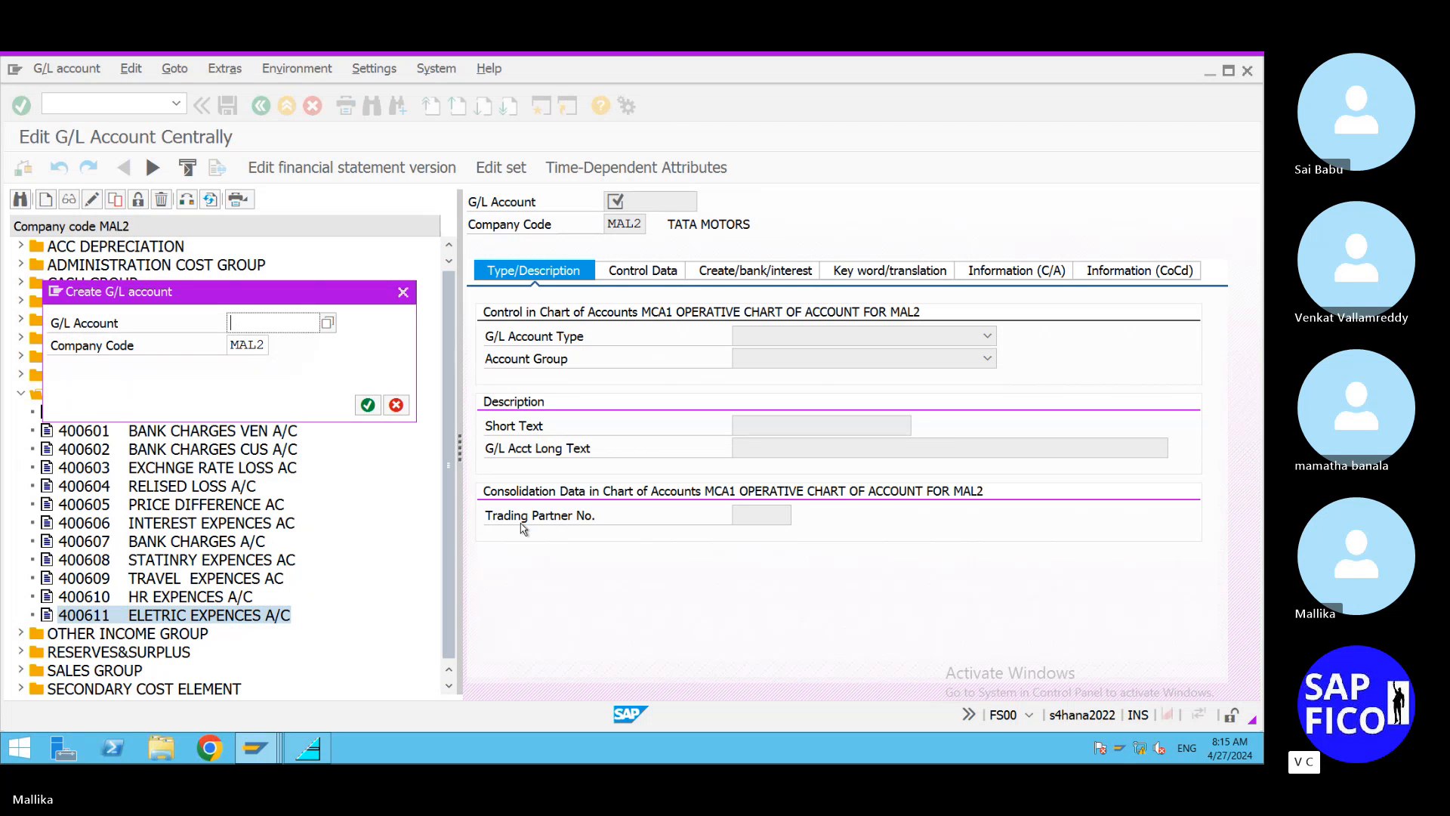
type("4")
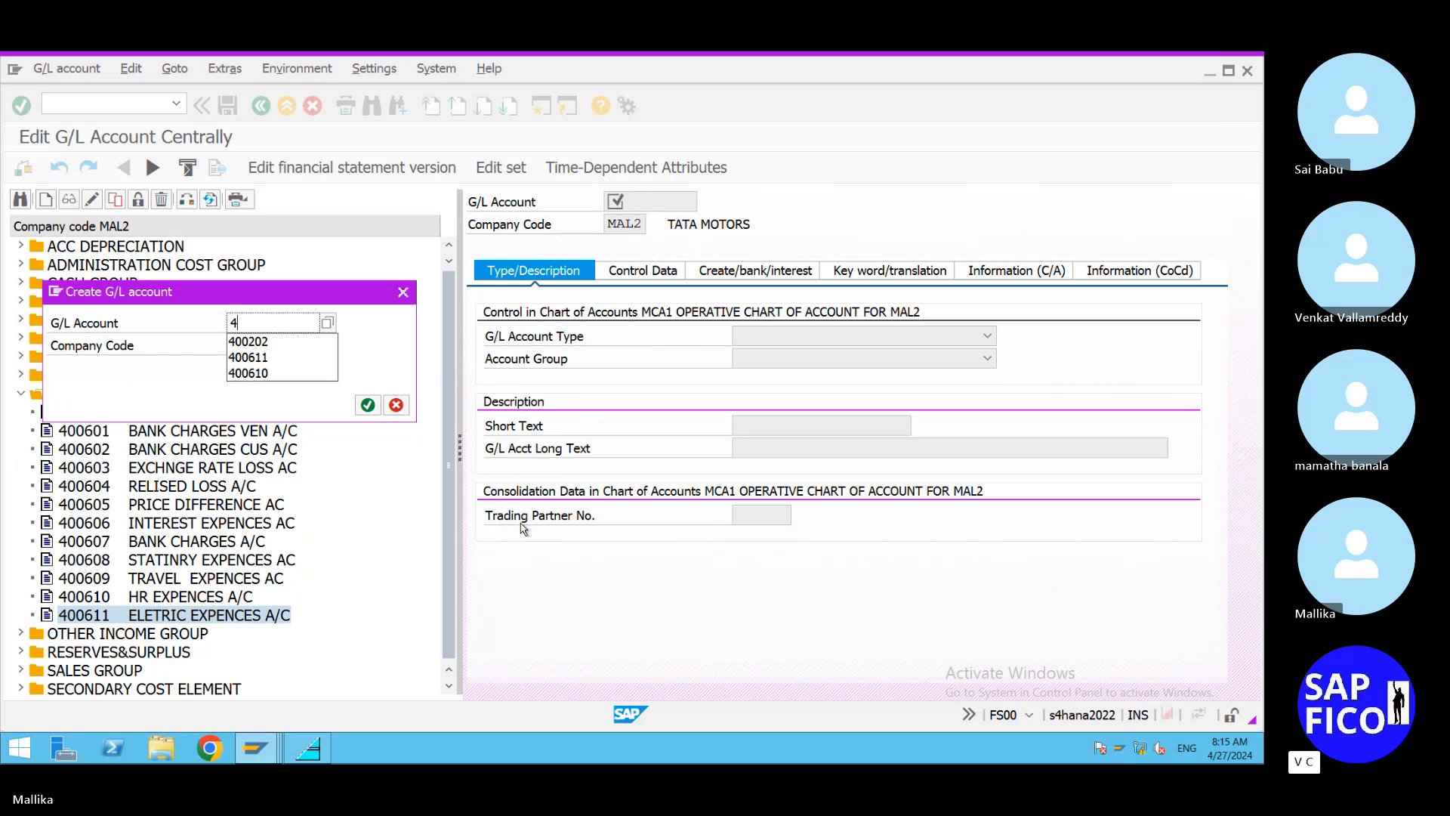
key("BackSpace")
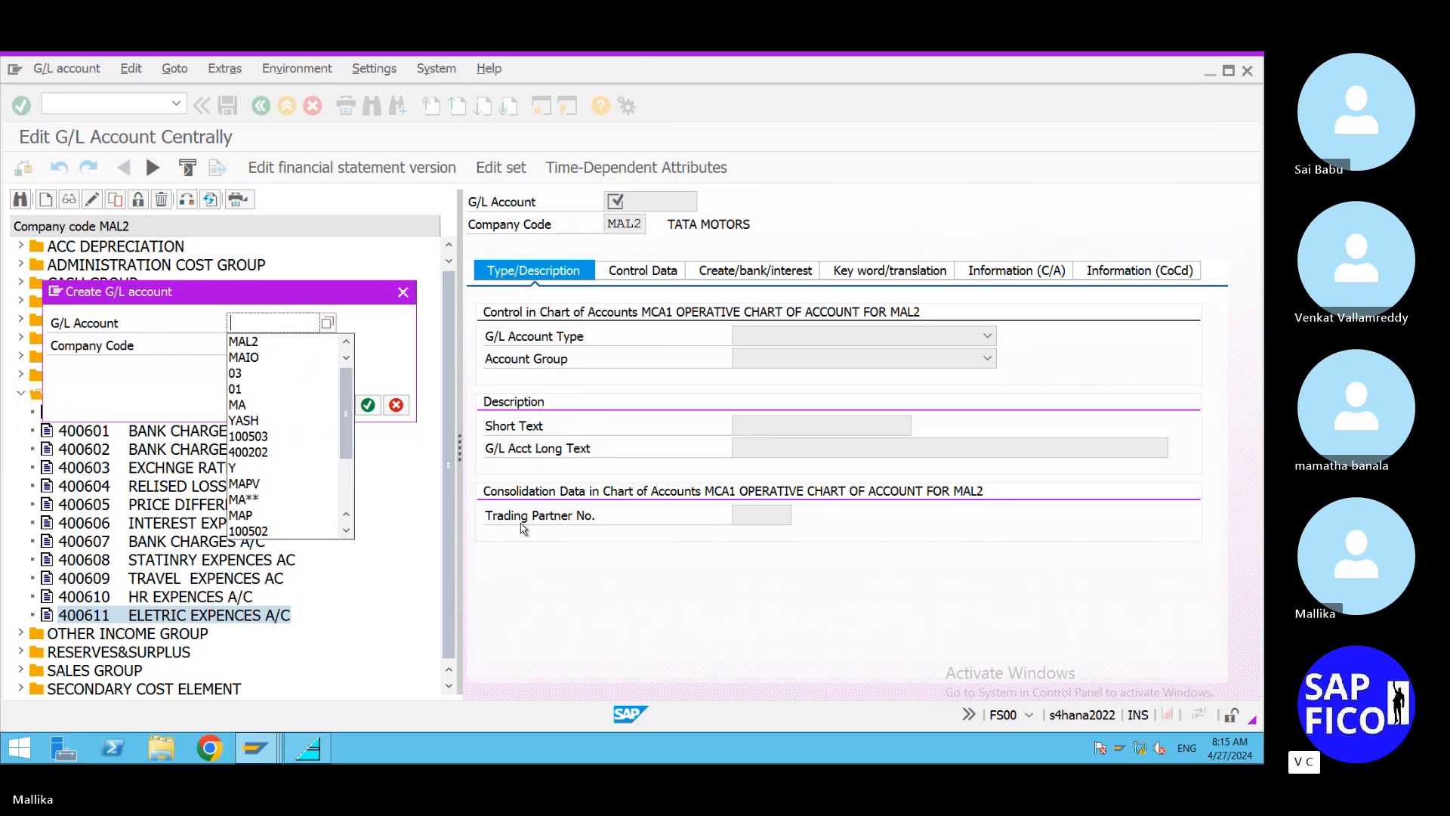
left_click(403, 292)
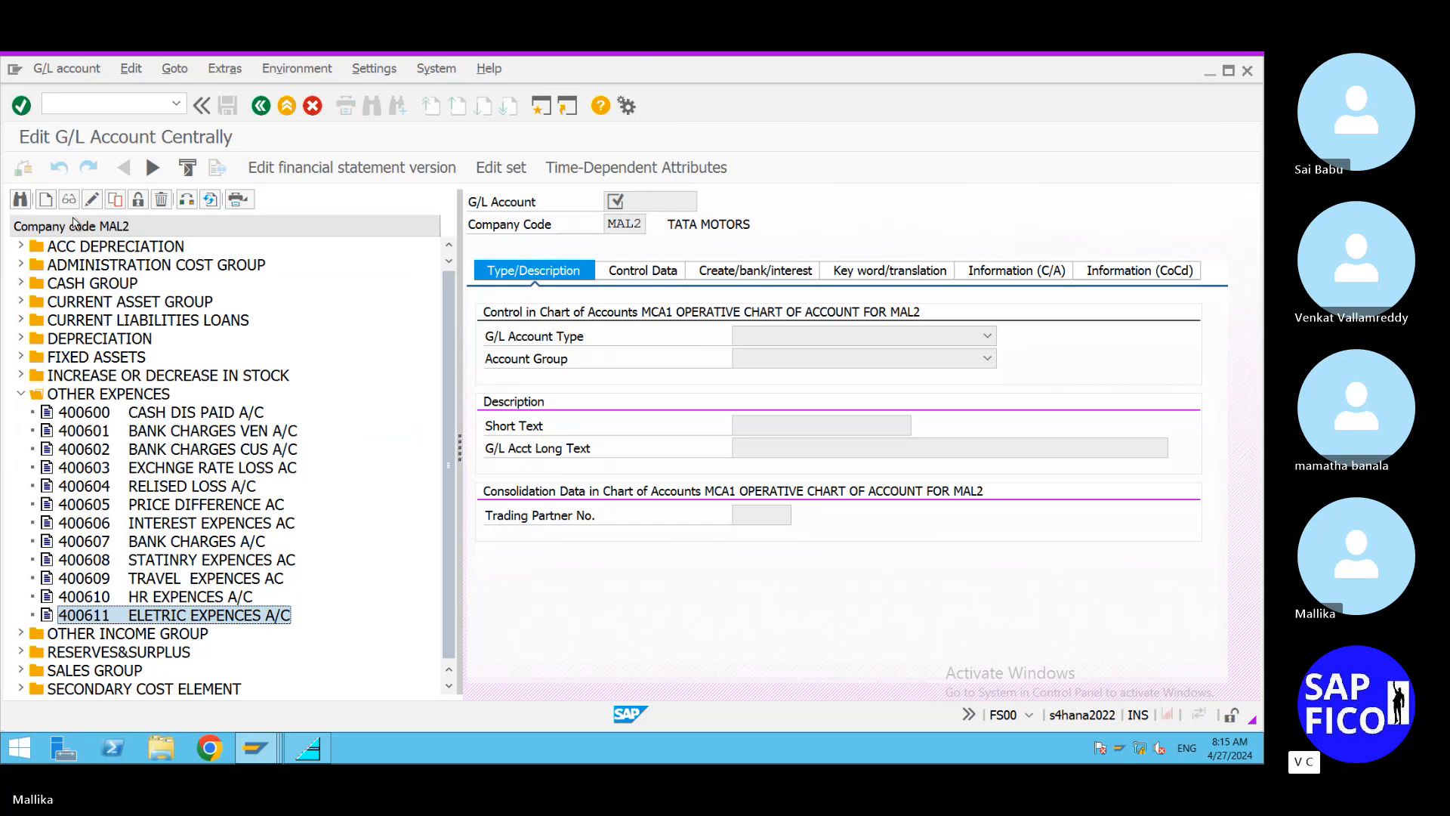
Copy G/L account 400611 to a new account 400612 in company code MAL2.
left_click(110, 199)
type("400612")
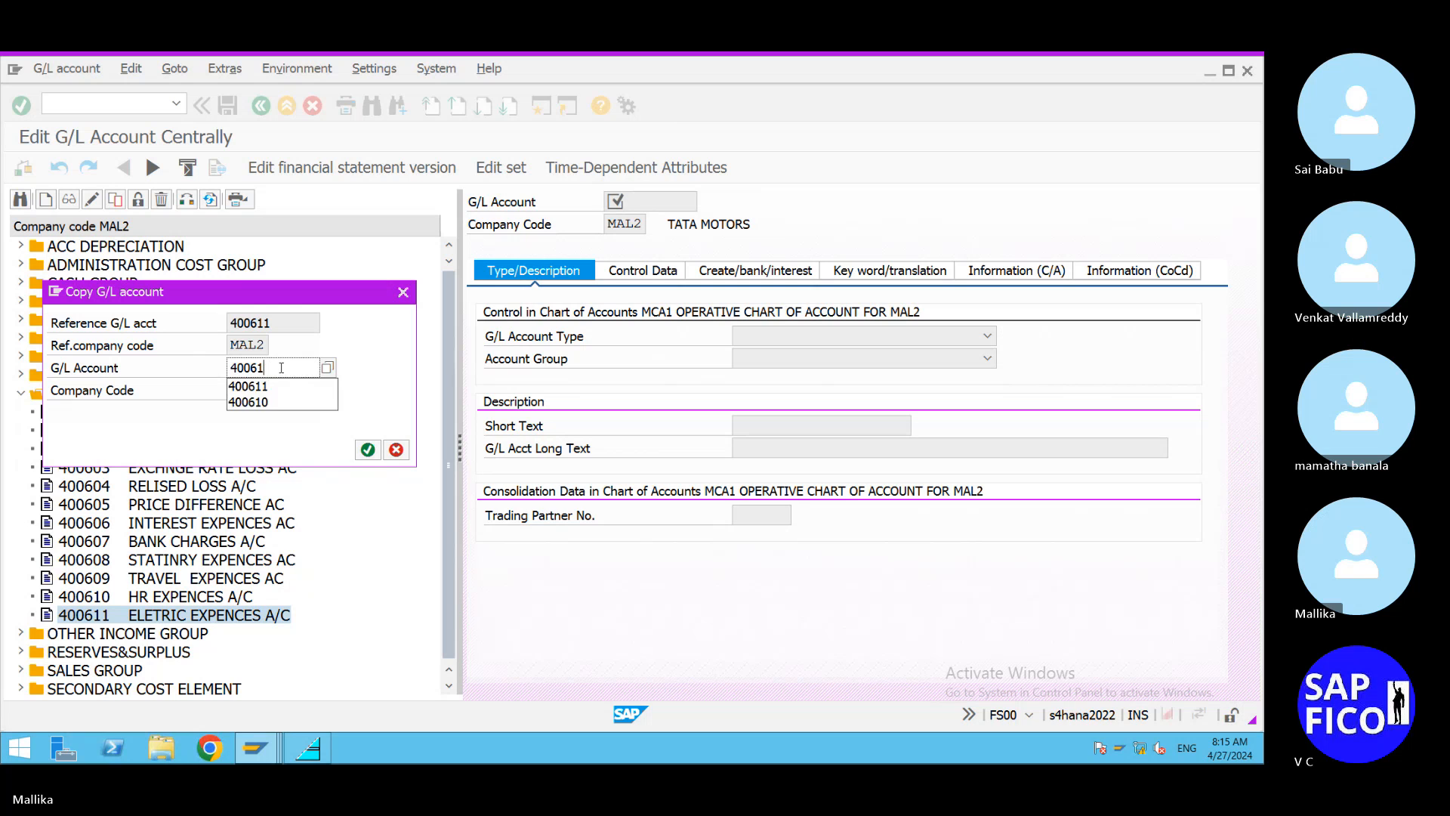
left_click(368, 449)
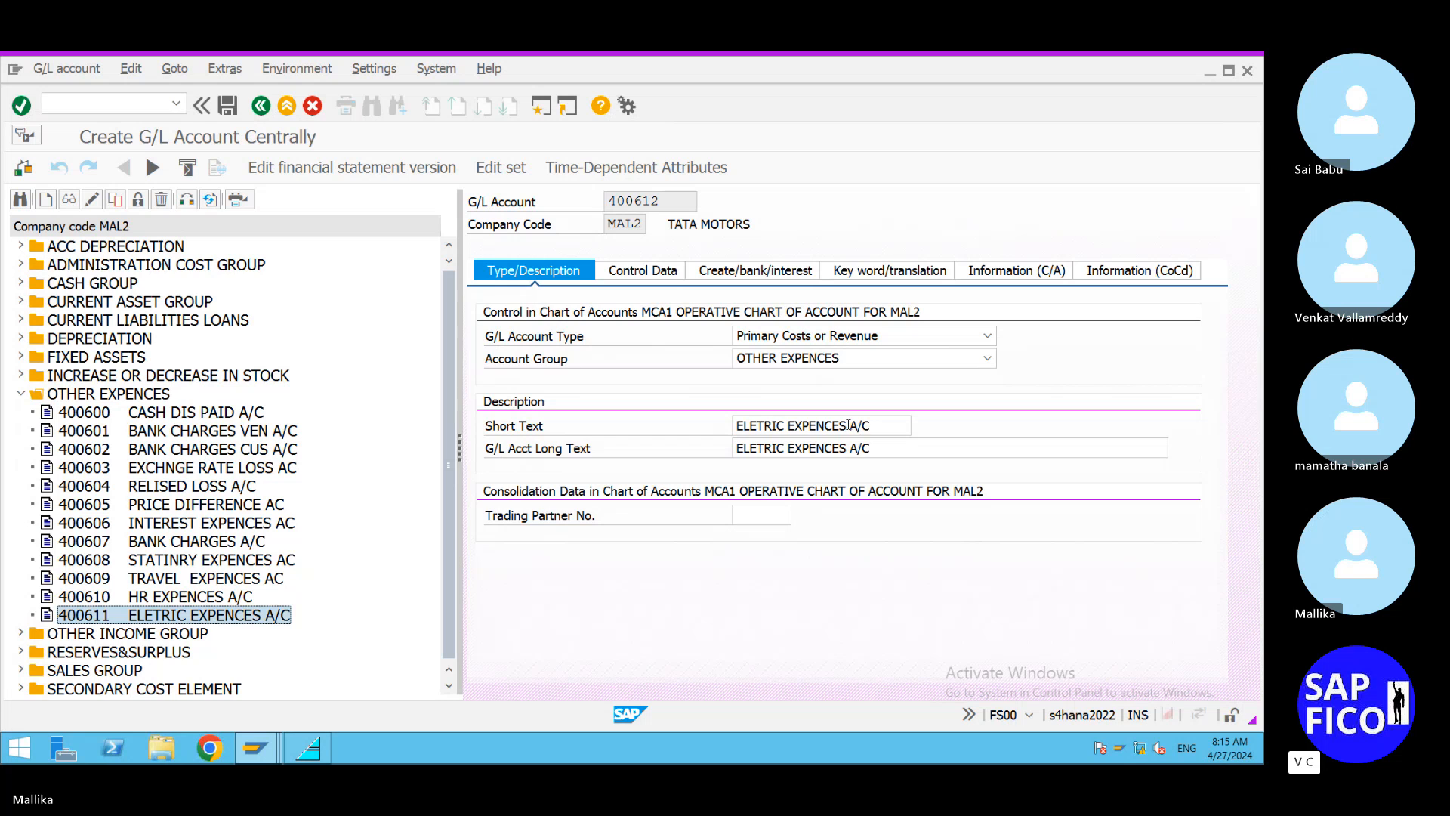
Set both the short text and the long text of account 400612 to RAW MAT EXP A/C.
left_click_drag(873, 425, 569, 414)
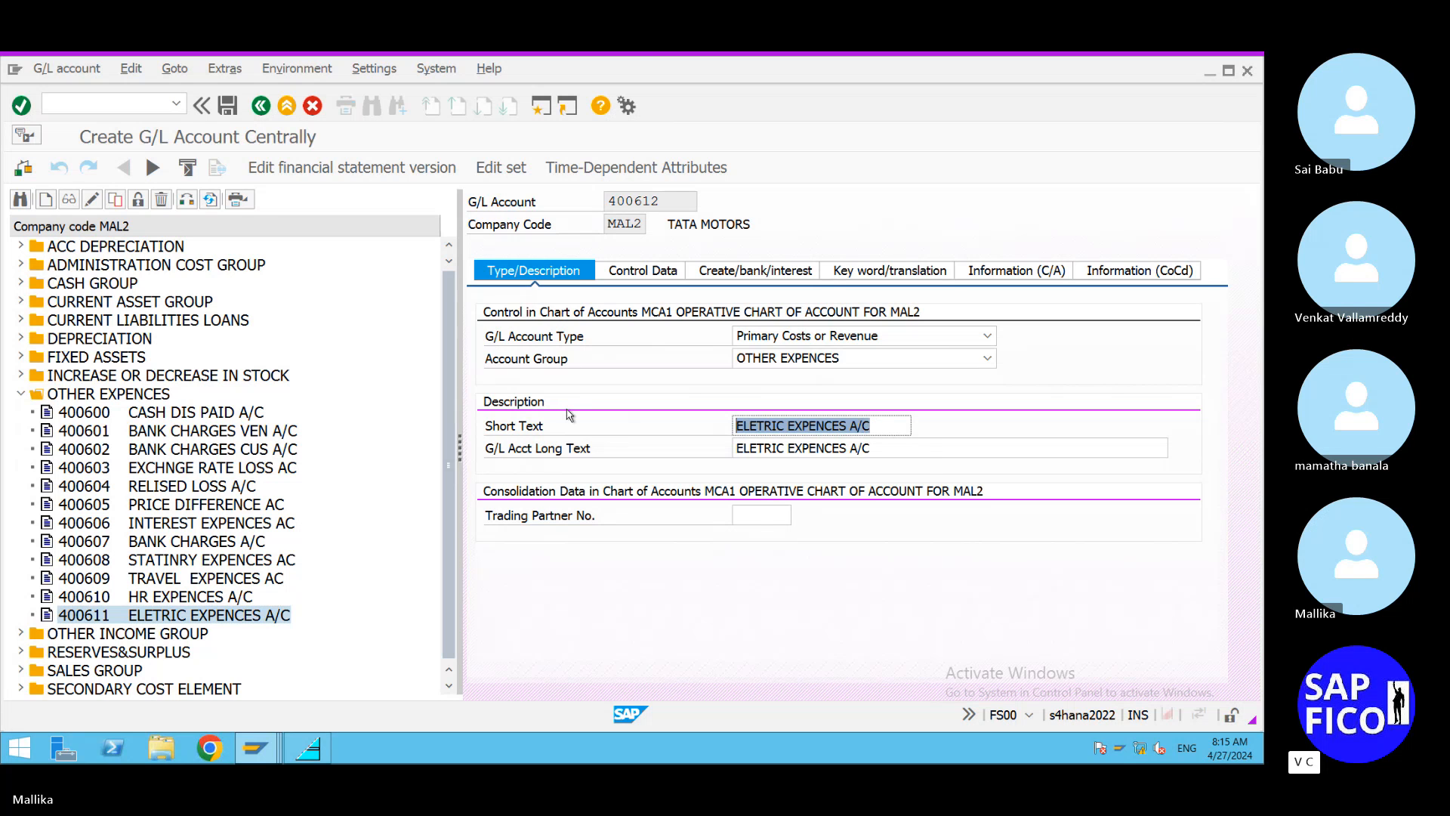
key("BackSpace")
type("R")
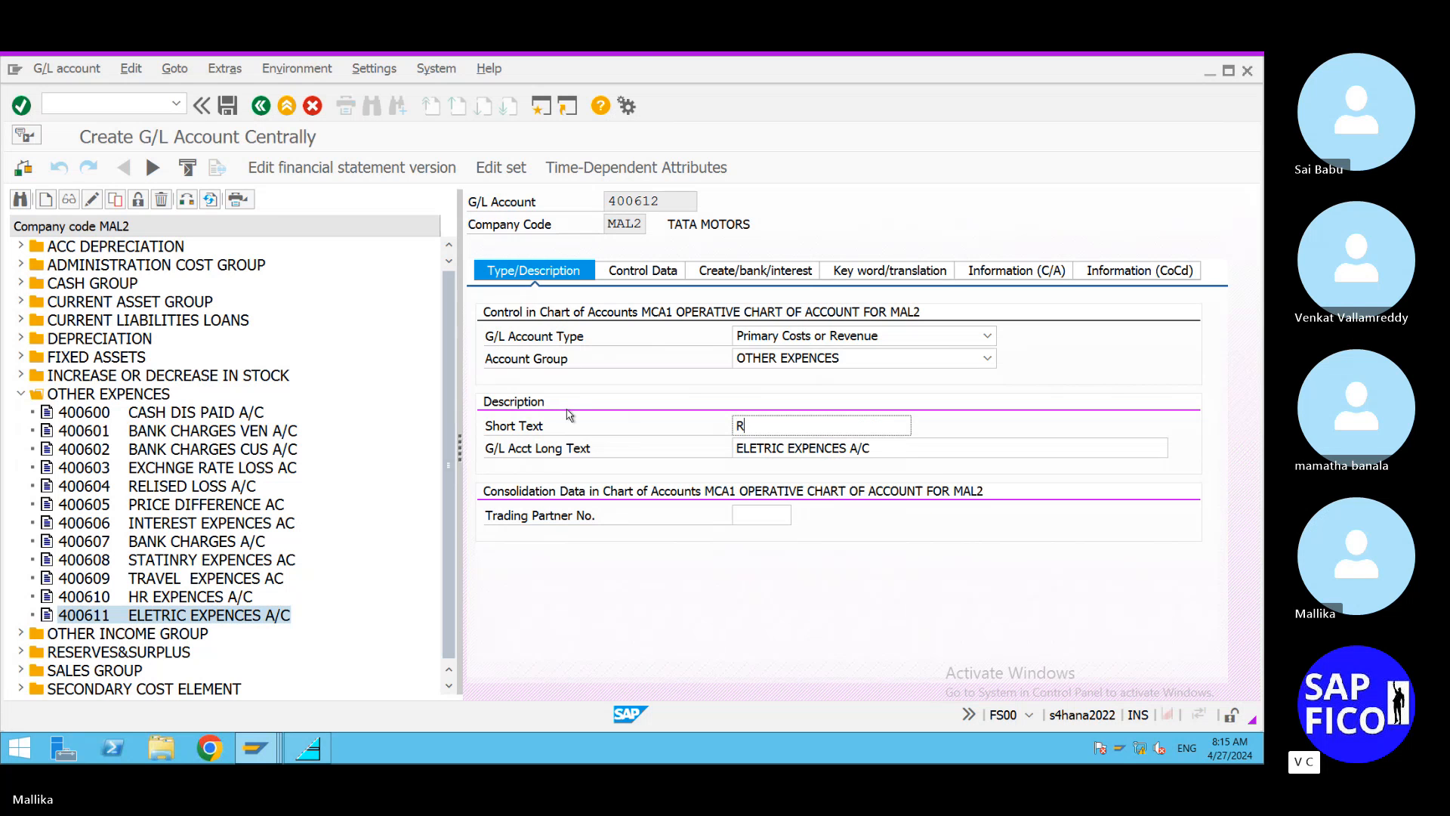
type("AW MAT EXP A/C")
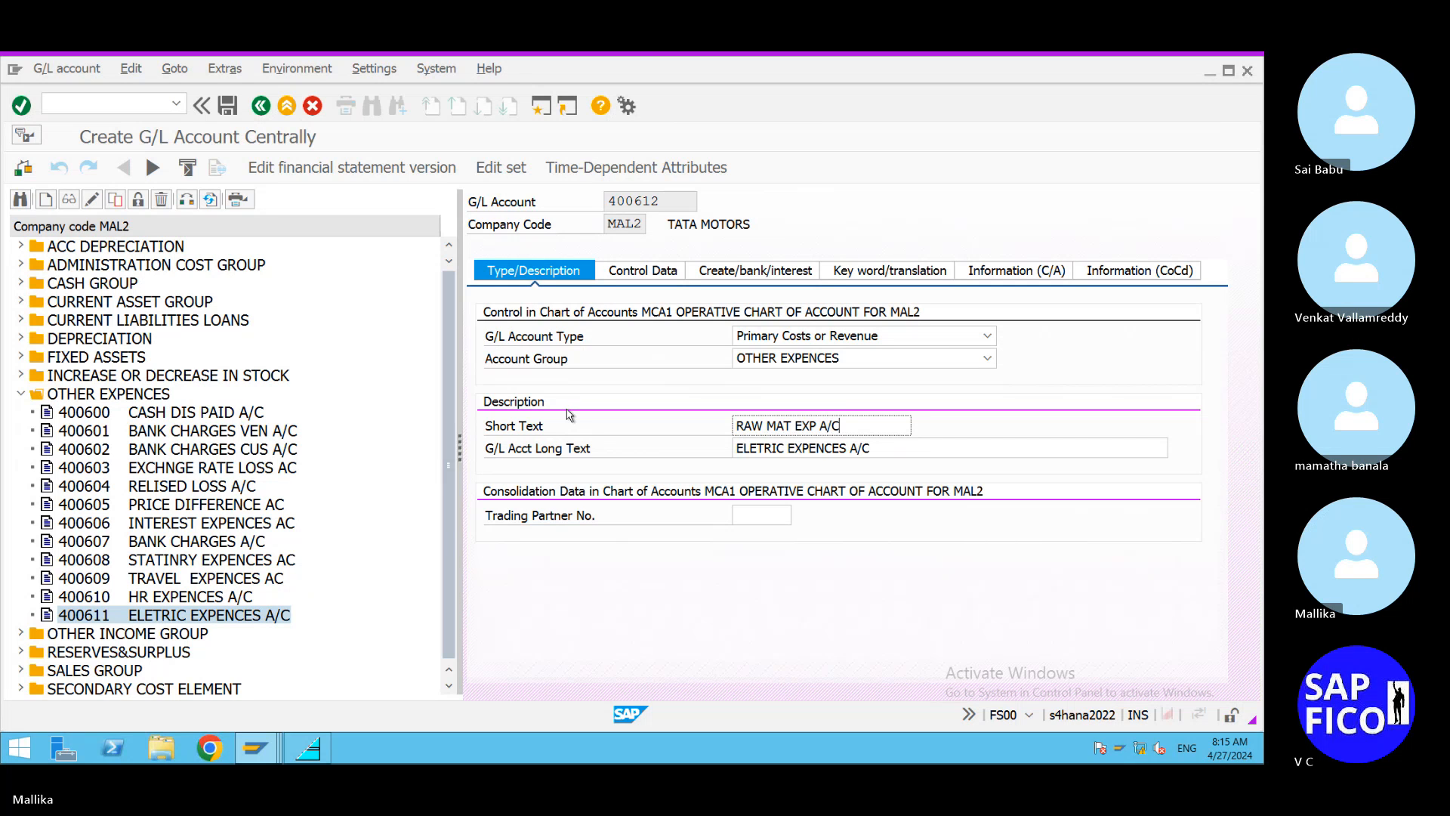
left_click_drag(851, 429, 507, 425)
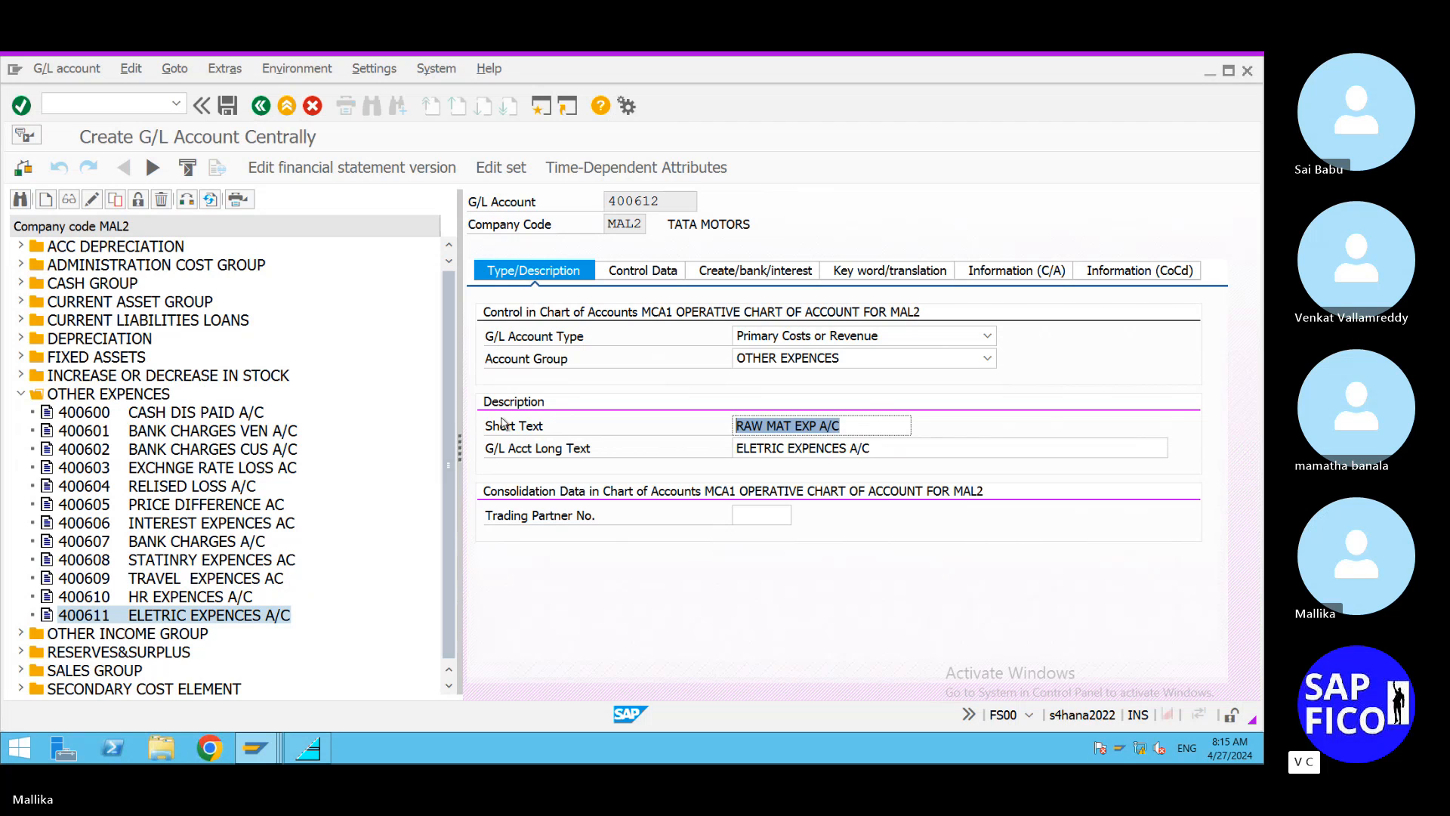
key("ctrl+c")
left_click_drag(888, 448, 285, 431)
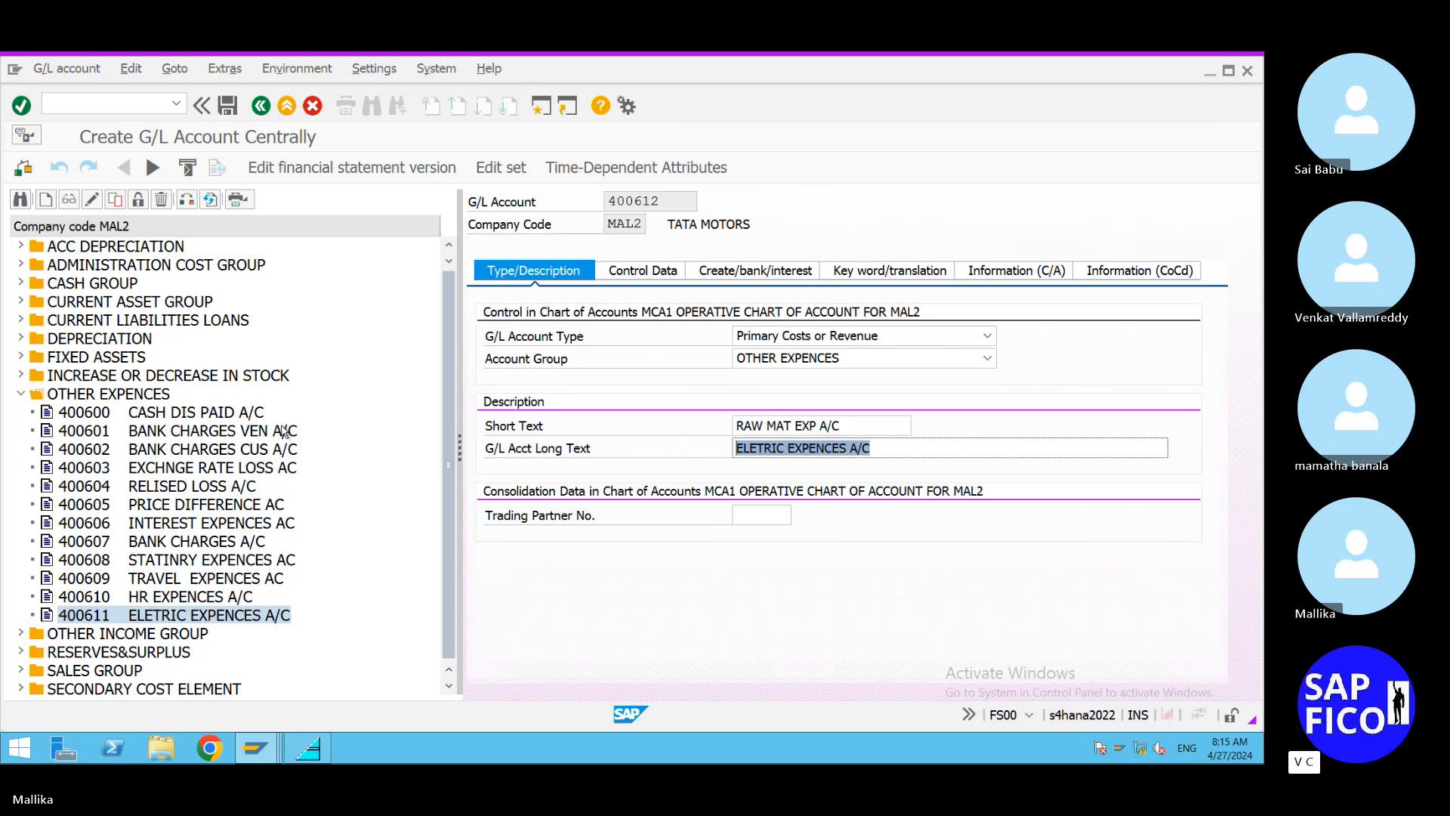
key("ctrl+v")
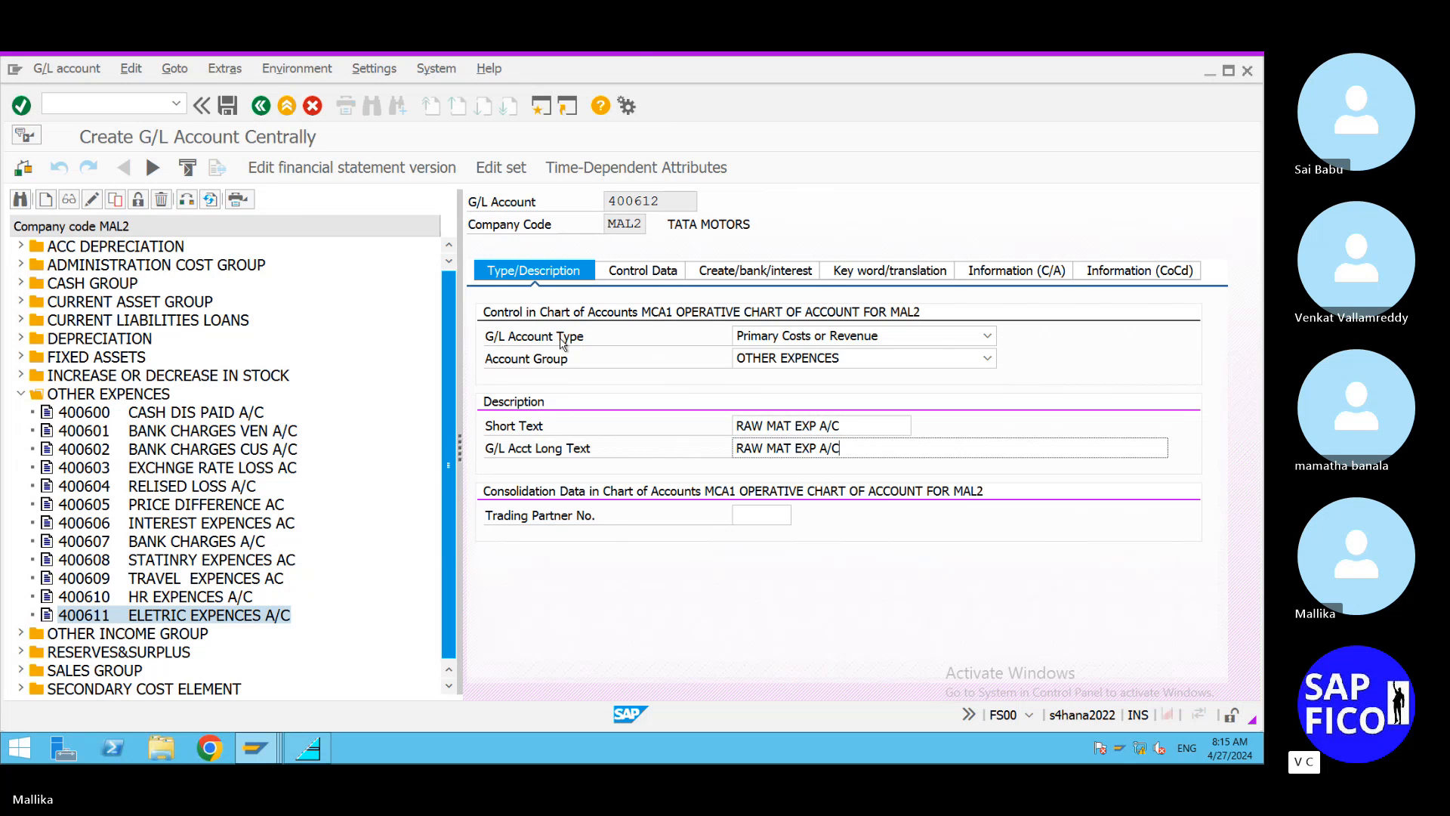
Review the control data and the create/bank/interest settings of account 400612 and save the account.
left_click(640, 272)
scroll(744, 414, "down", 5)
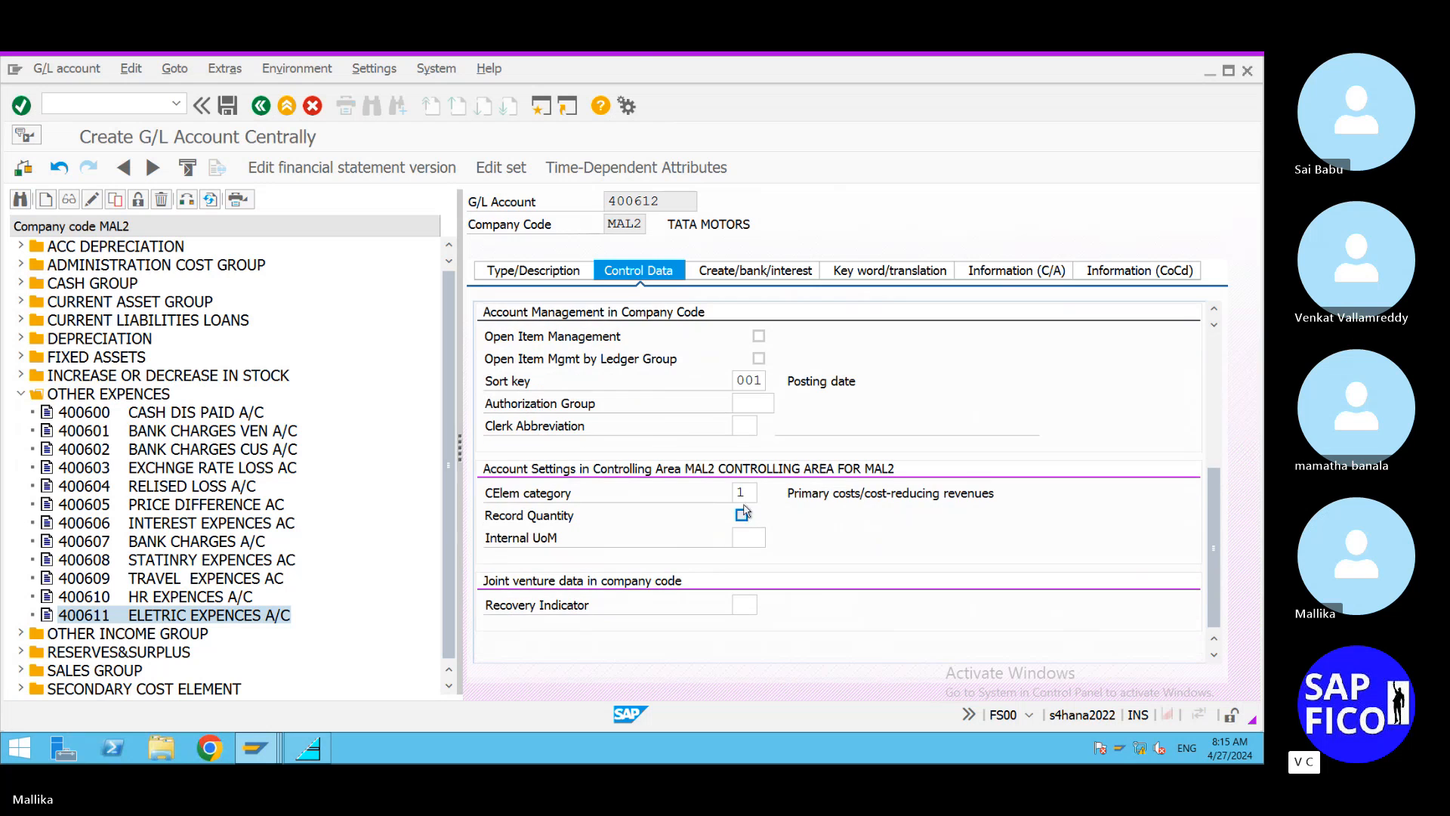
left_click(760, 269)
scroll(741, 427, "down", 3)
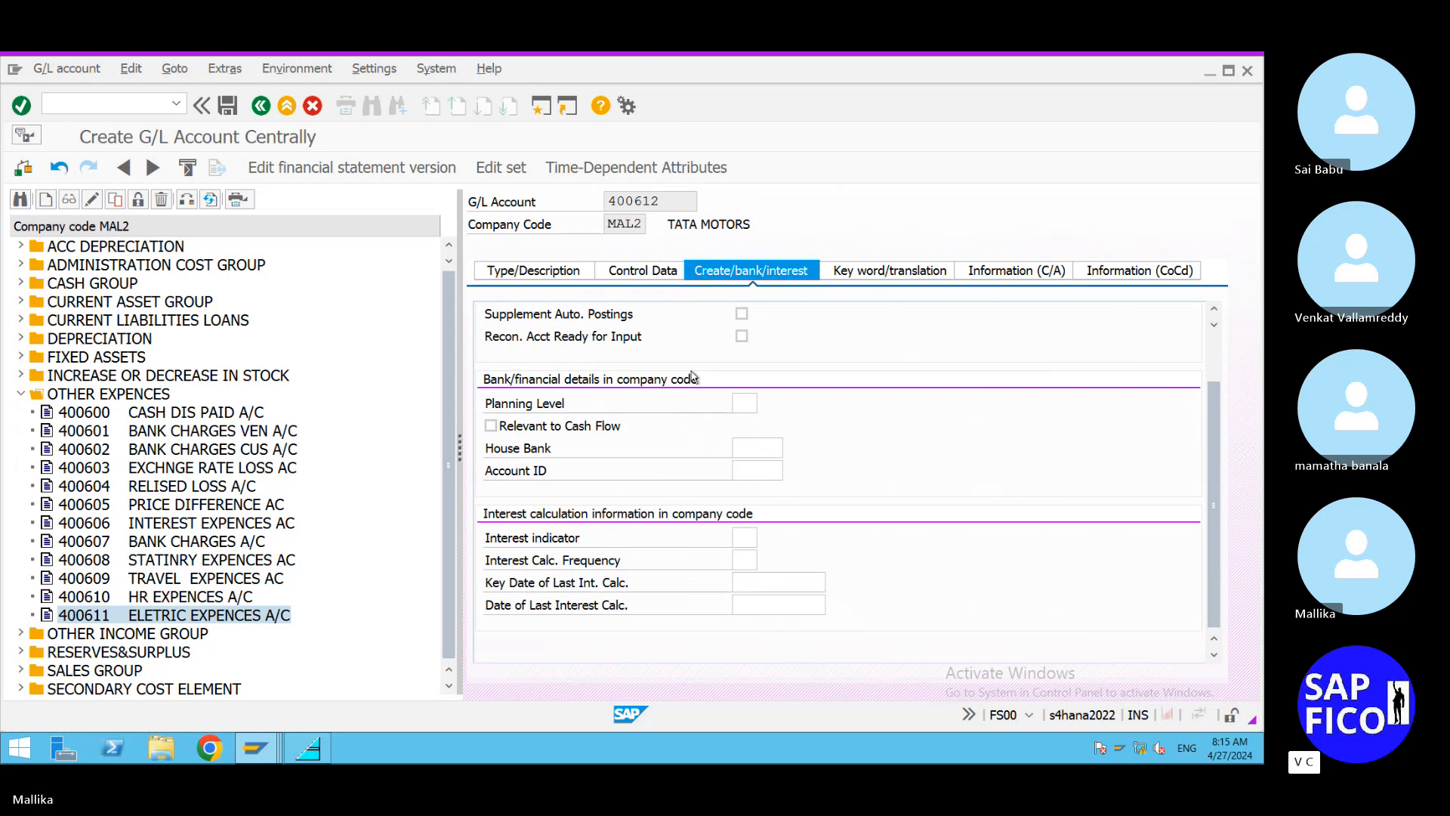
left_click(228, 106)
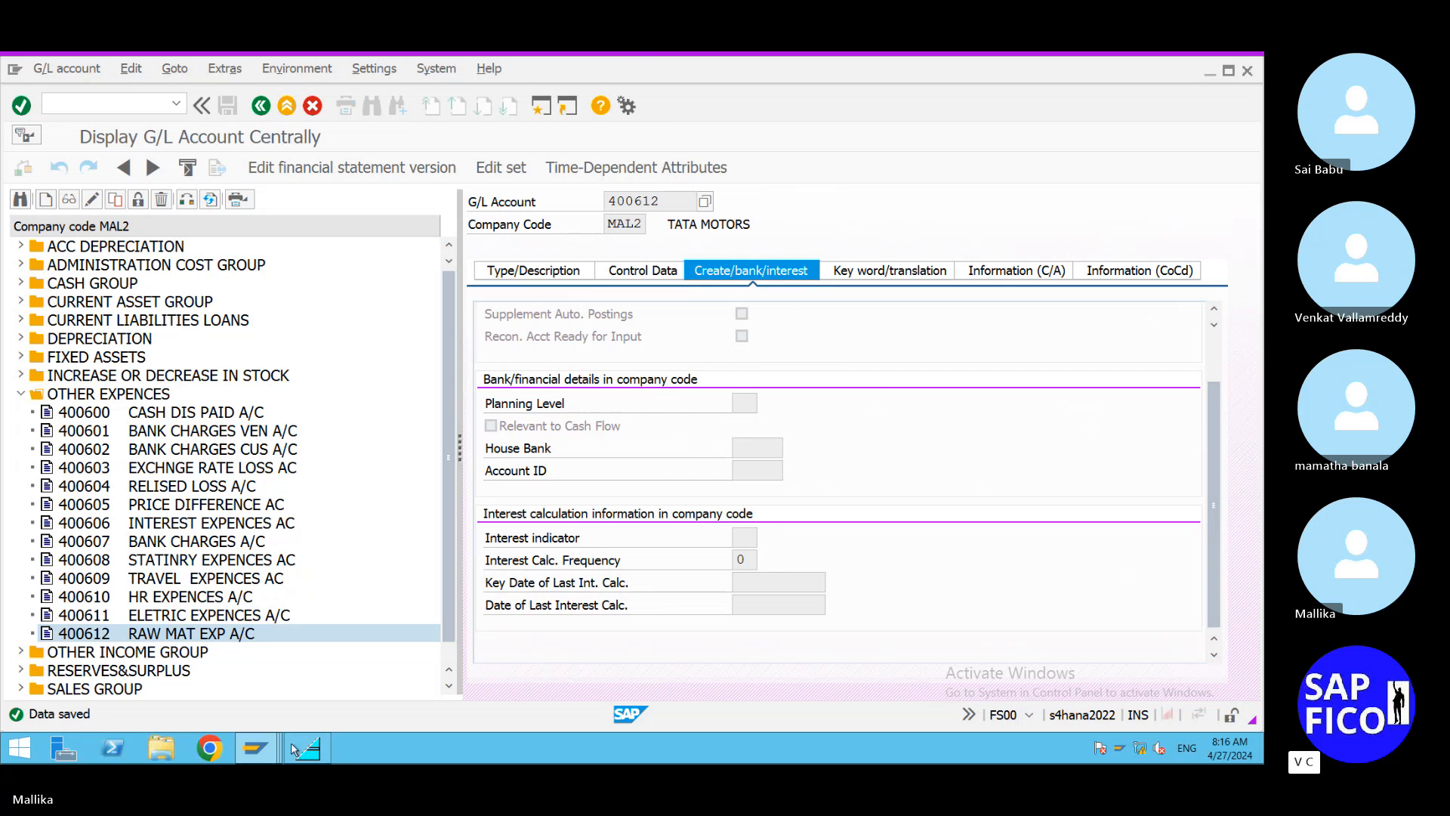
Return to the exempt cost element session and enter cost element 400612 for controlling area MAL2.
mouse_move(302, 749)
left_click(317, 679)
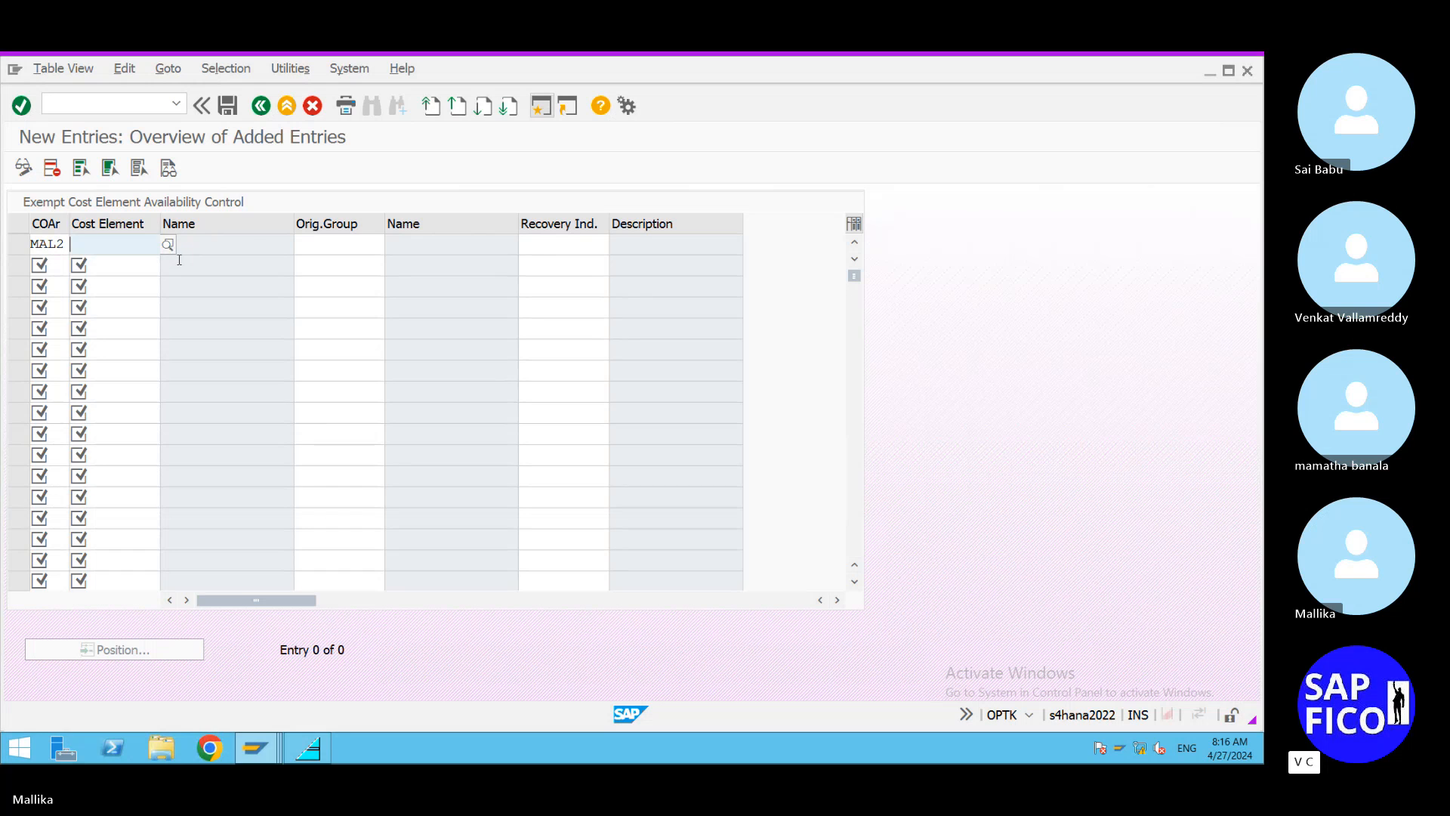
type("400")
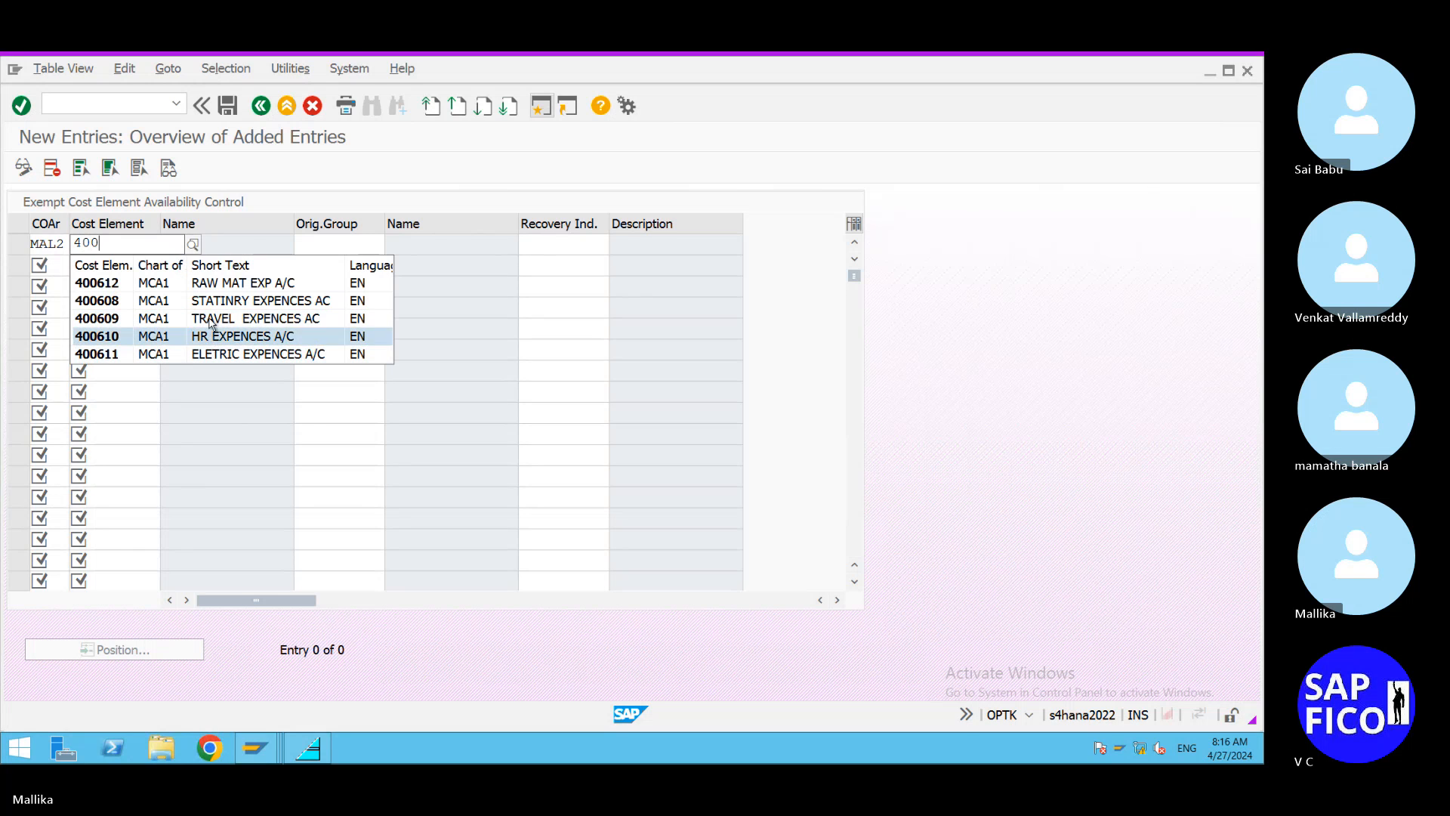
left_click(231, 284)
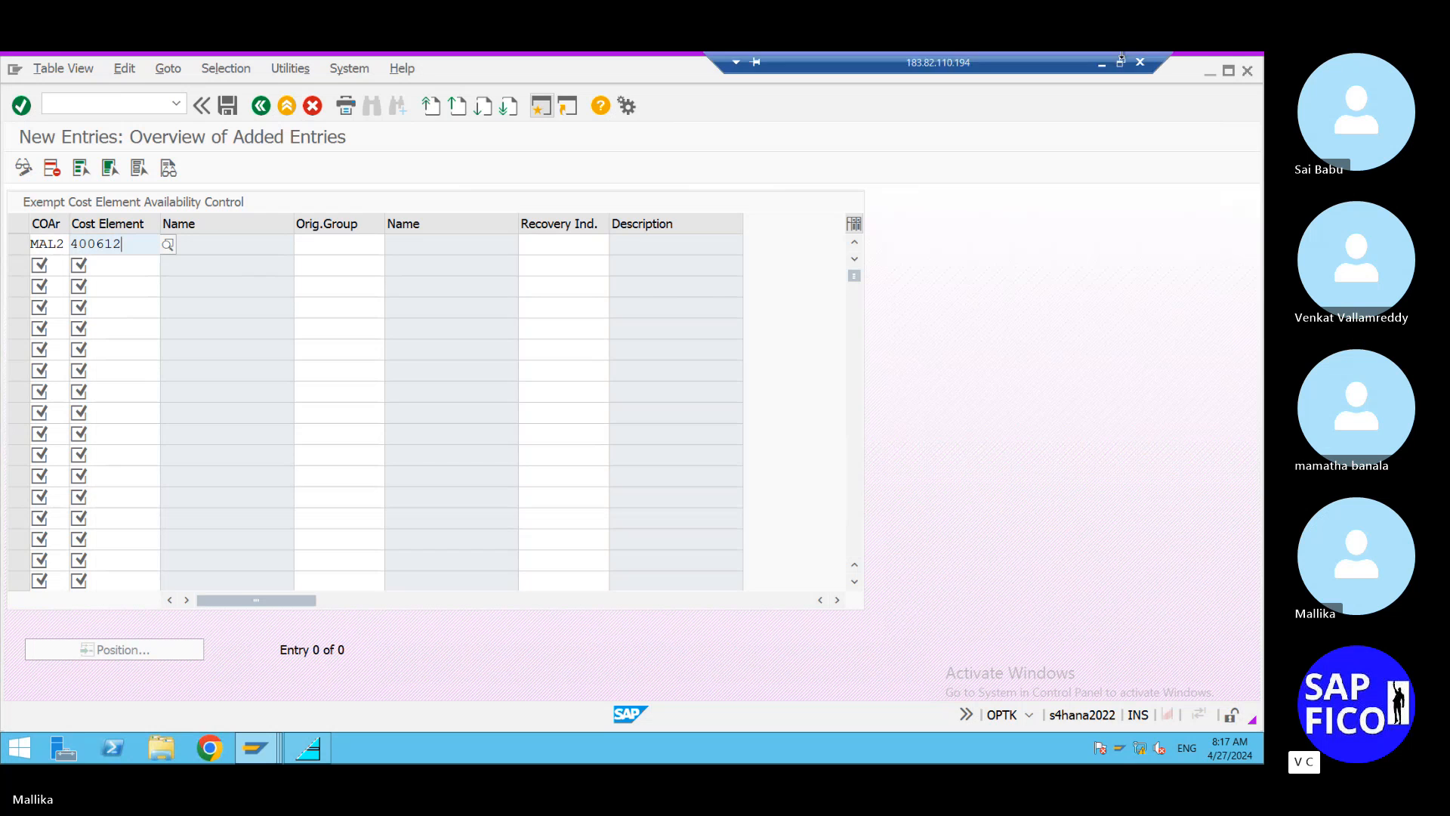
Switch to the Word notes and append "- (OPTK)" to item 22 about exempt cost elements.
left_click(1104, 65)
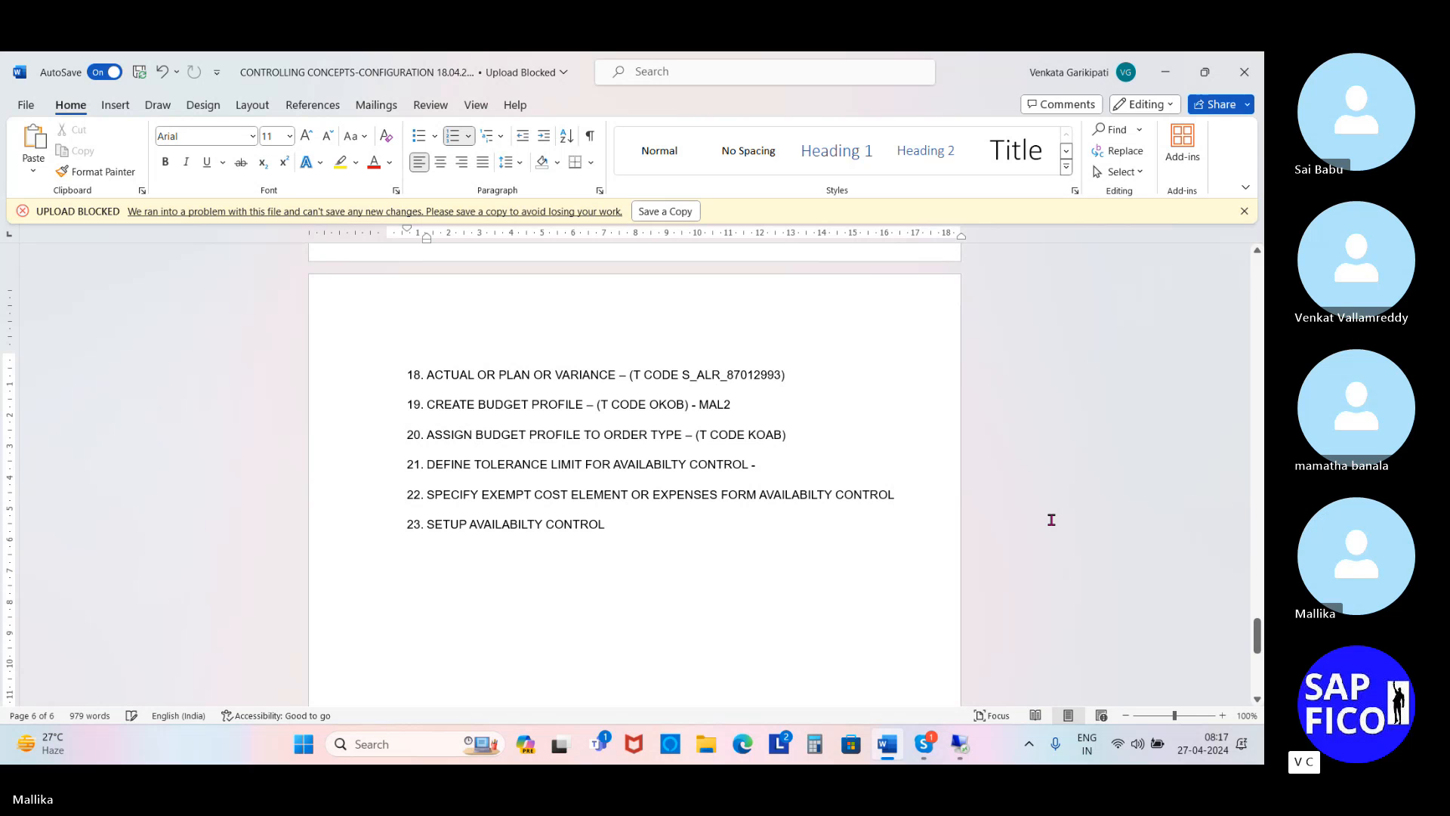
type("- ")
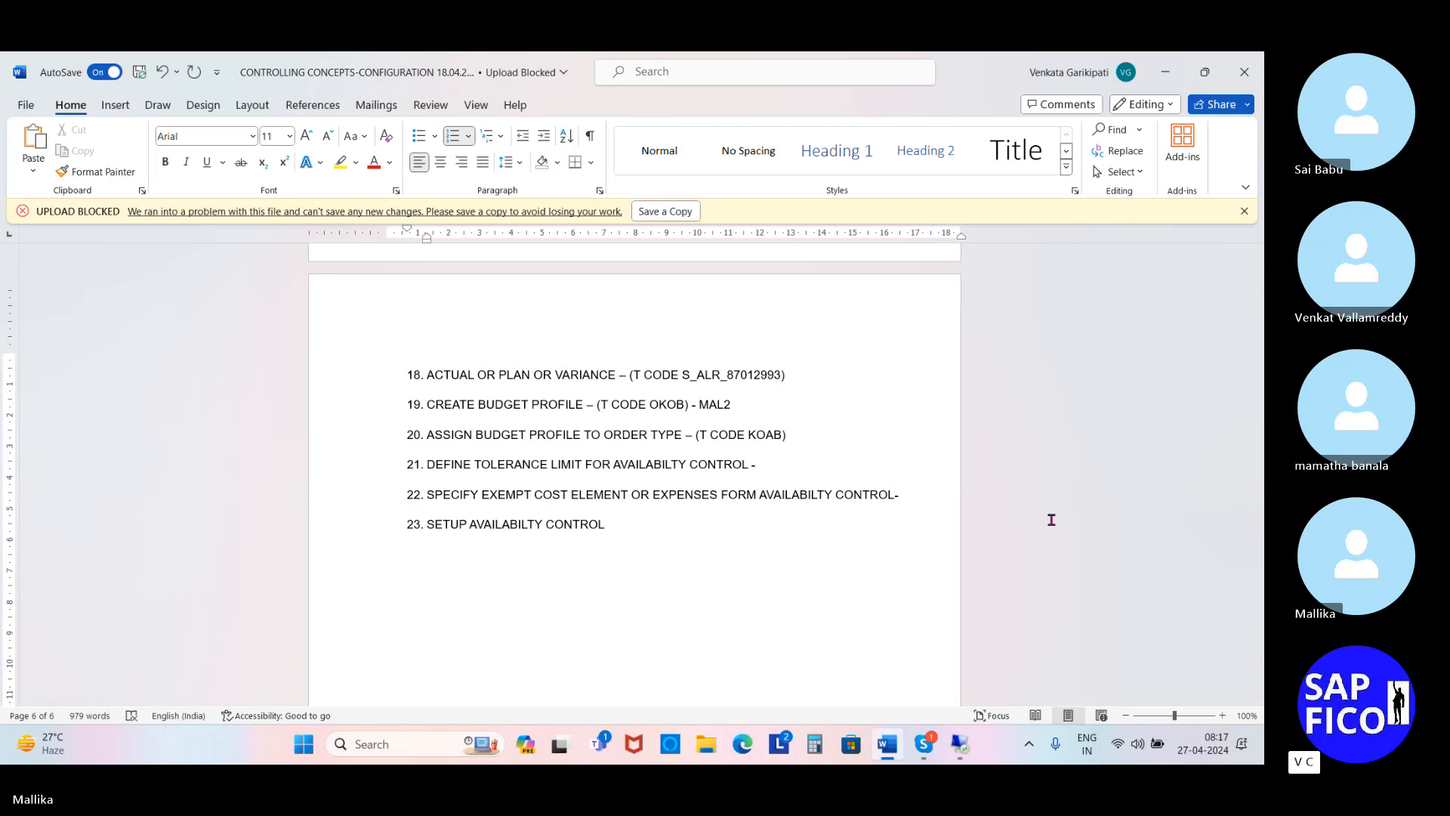
type("(OPTK)")
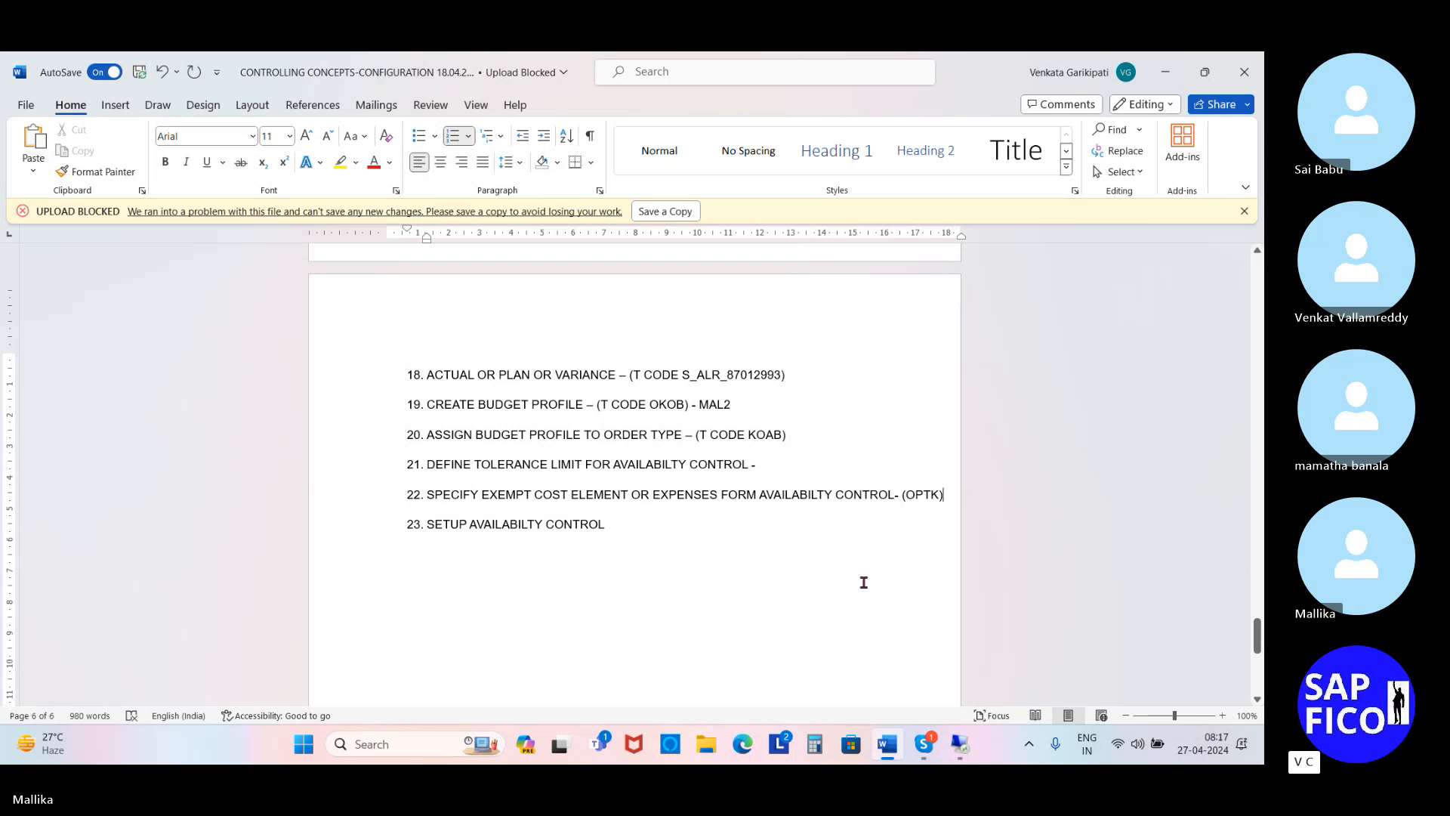
Switch back to SAP, confirm the exempt cost element entry for MAL2 and save it.
left_click(960, 746)
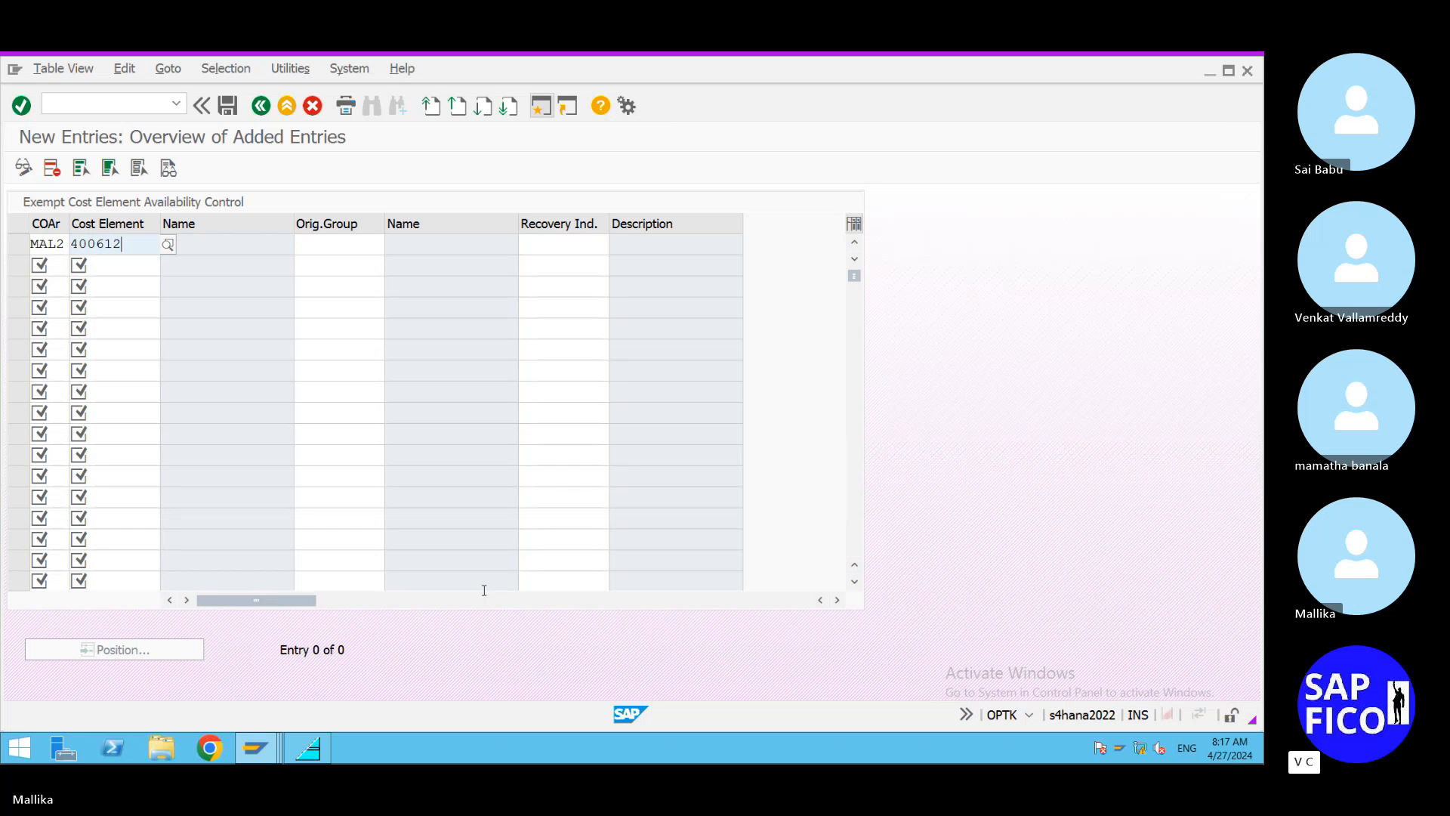
key("Return")
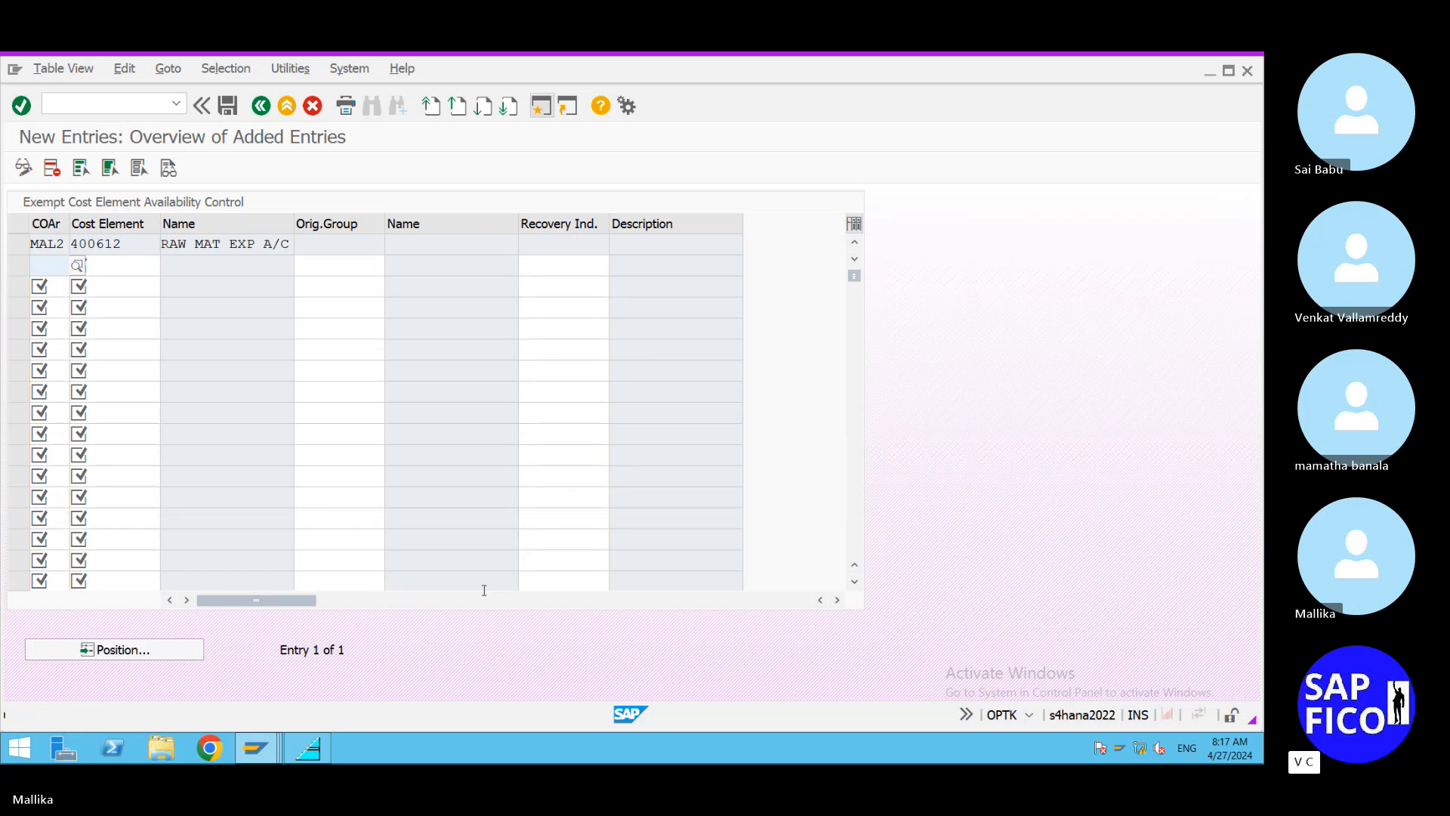
left_click(227, 106)
left_click(351, 385)
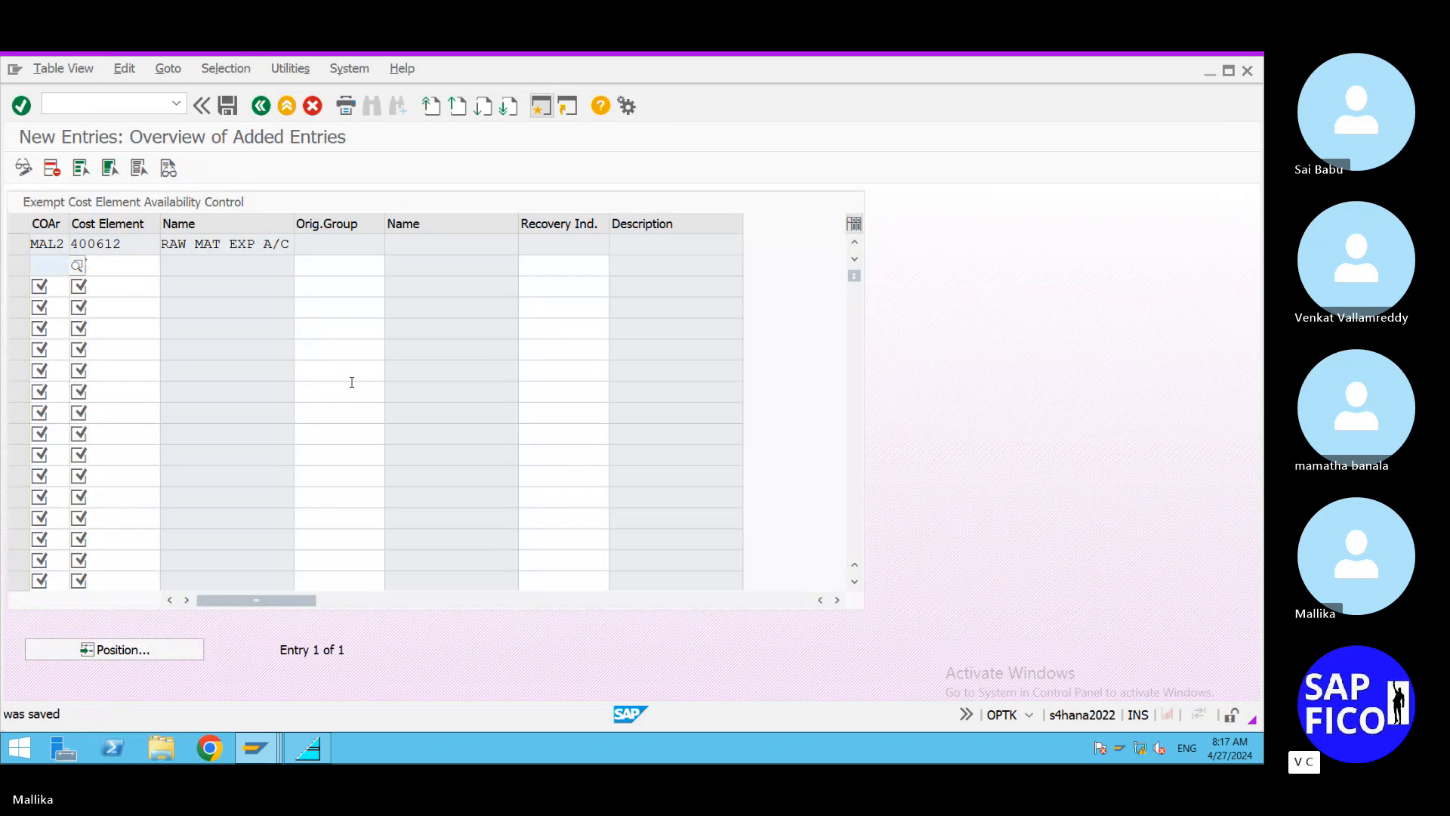
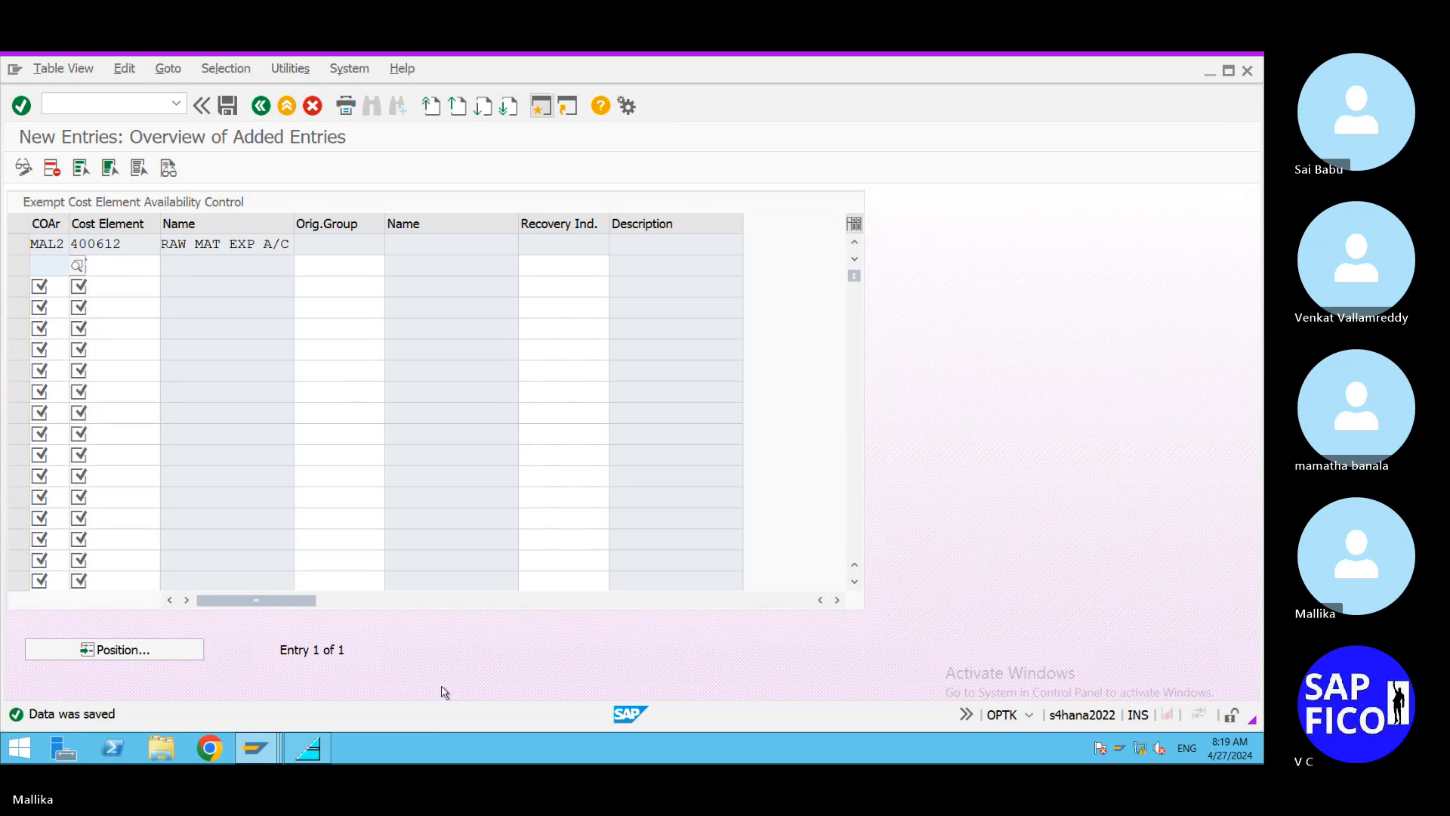
Switch to the G/L account session and start transaction KO01 to create an internal order.
mouse_move(255, 748)
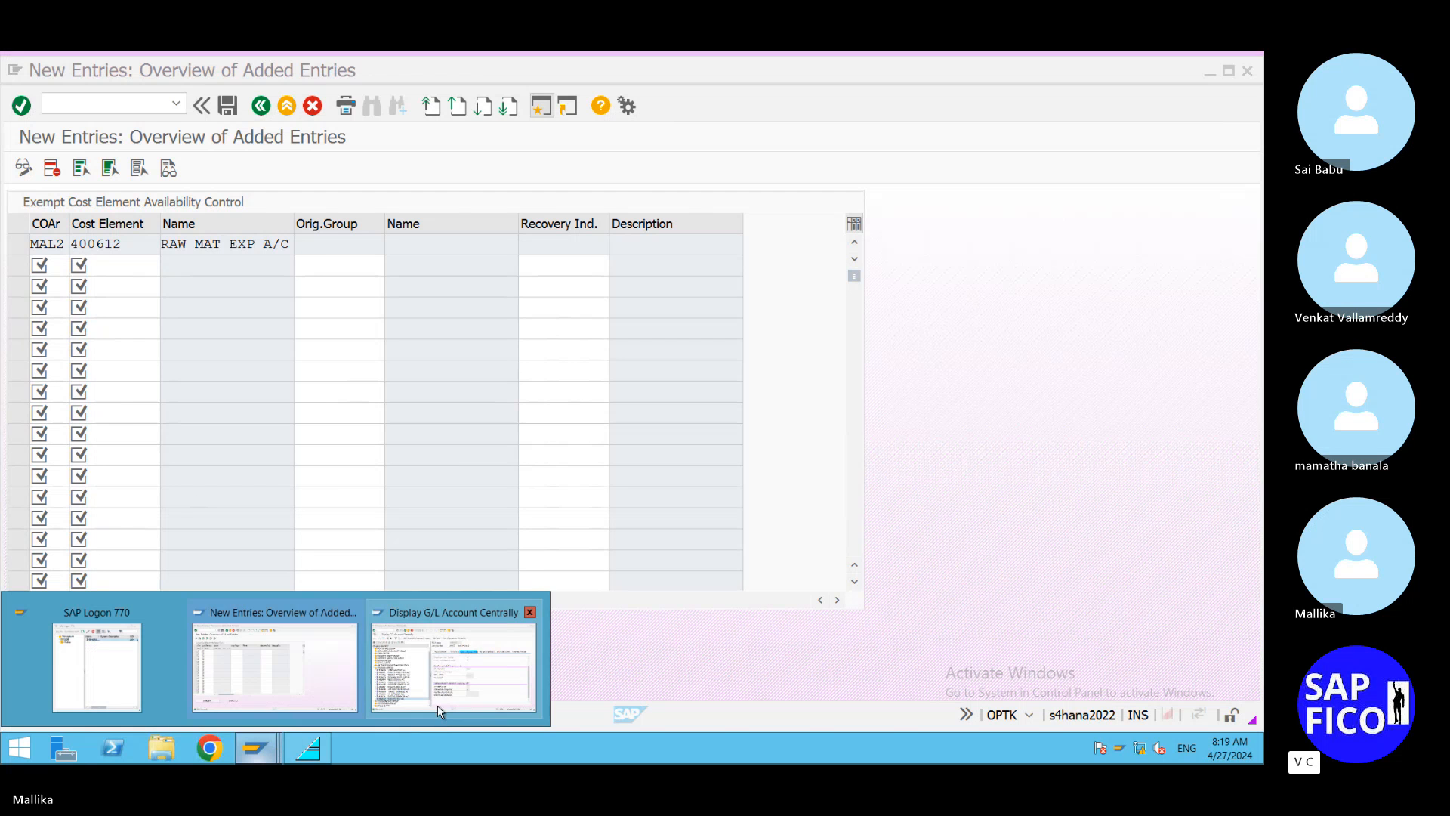
left_click(440, 697)
left_click(55, 99)
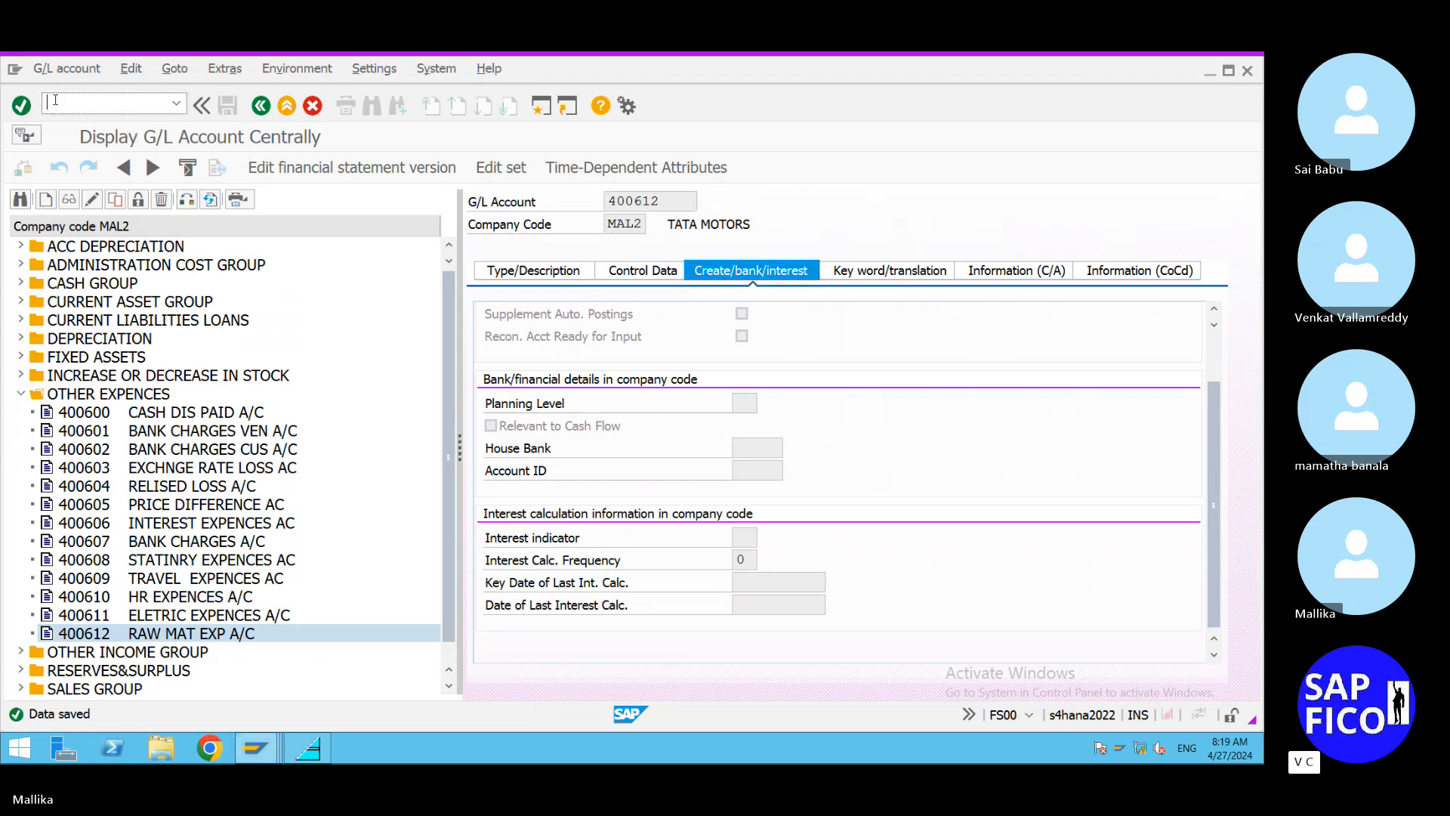
type("/NKO01")
key("Return")
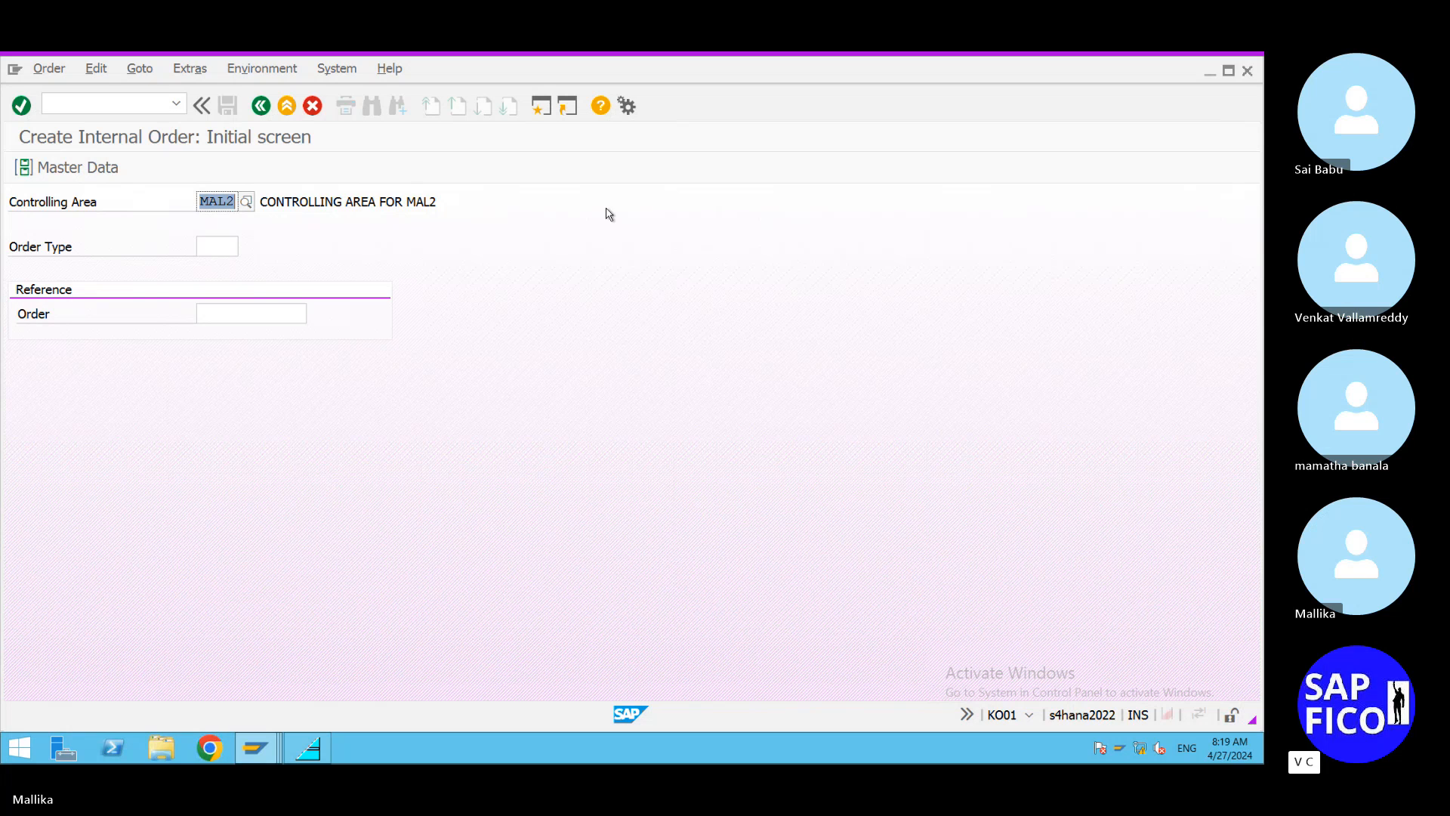
Open the master data for a new internal order of order type MAIO in controlling area MAL2.
left_click(216, 240)
type("M")
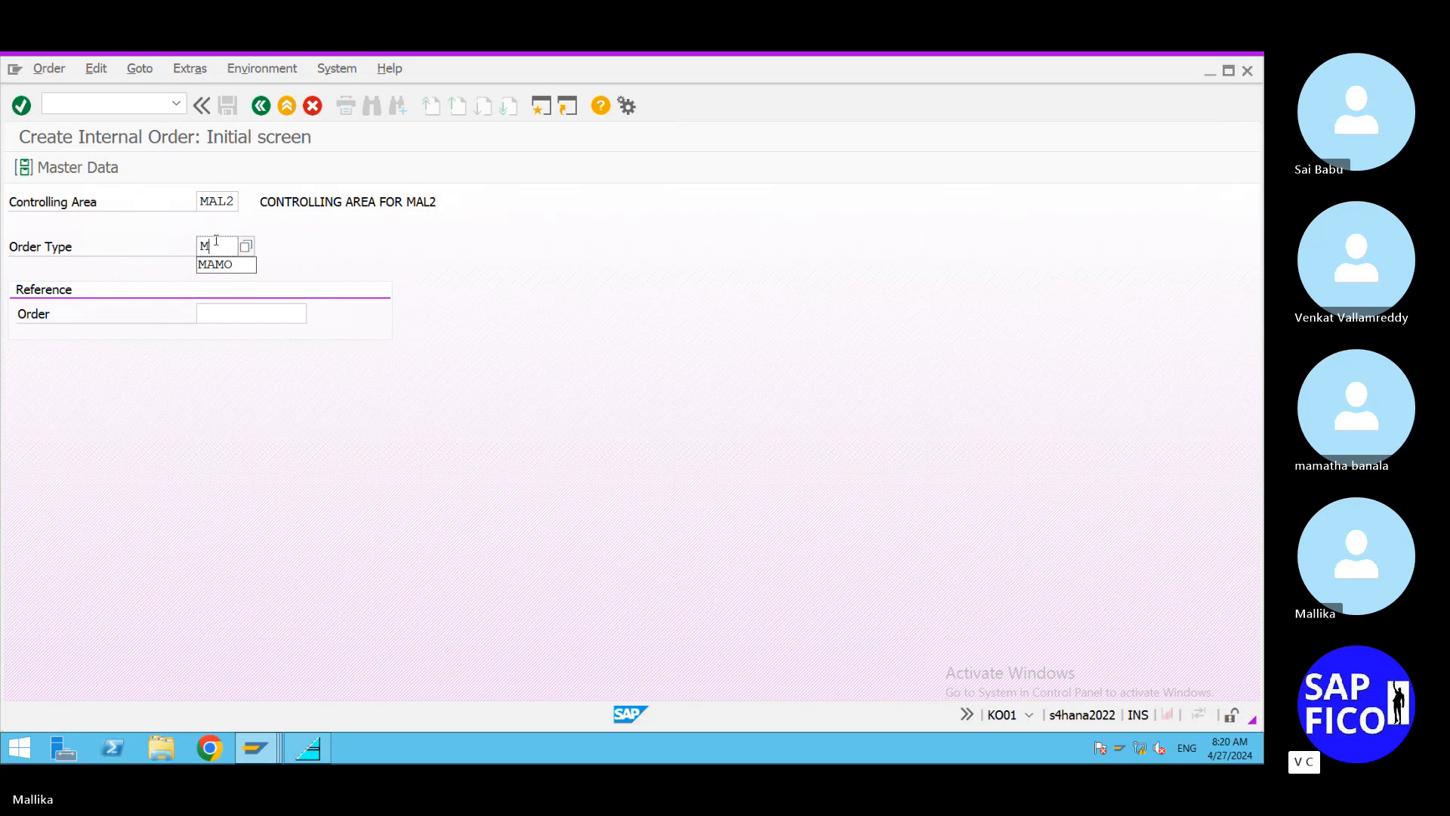
type("AMO")
key("Return")
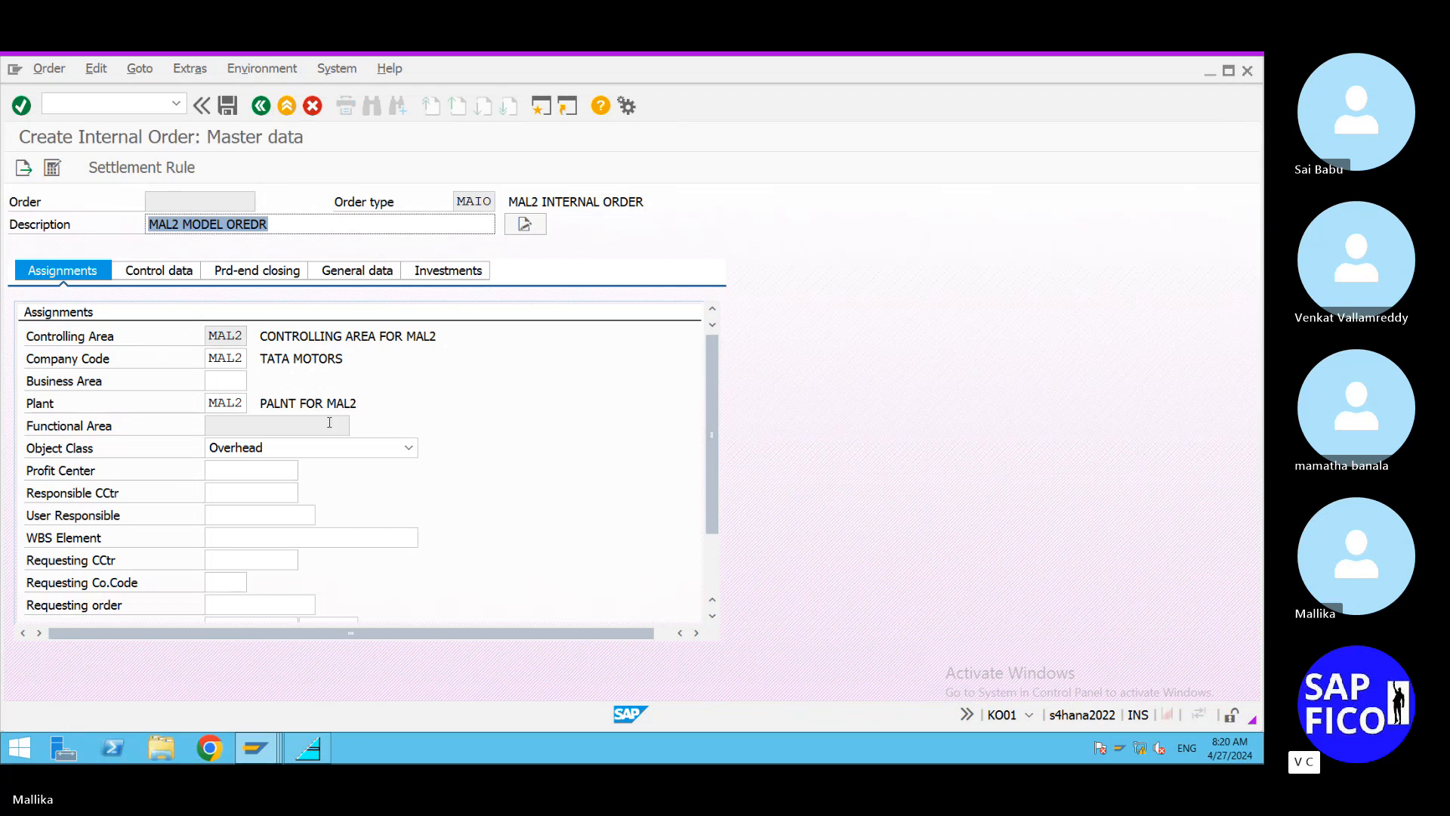
Change the internal order's description to "MAL2 TRADE FAIR INTERNAL ORDER".
left_click(286, 220)
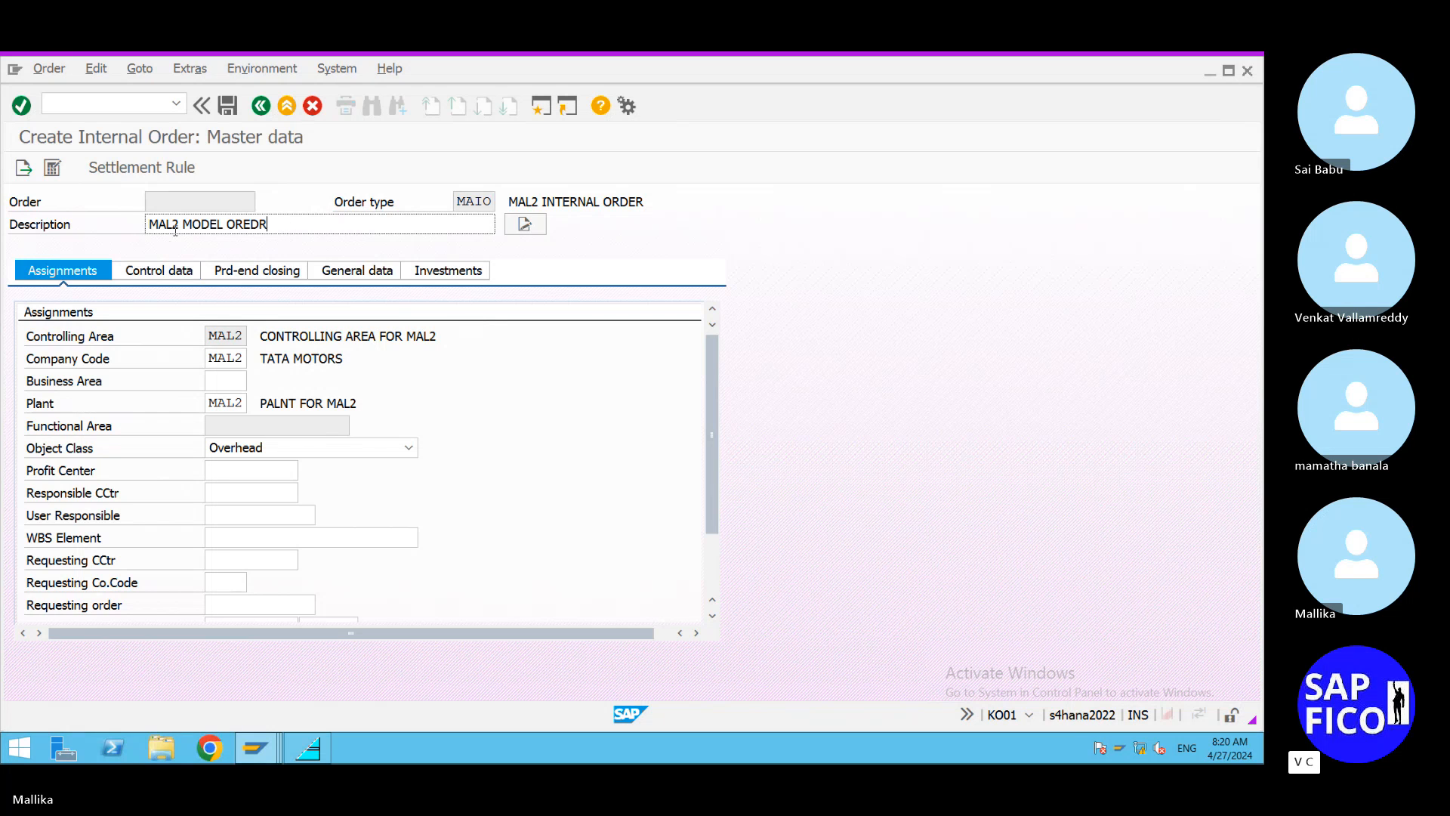
left_click_drag(183, 224, 398, 223)
key("BackSpace")
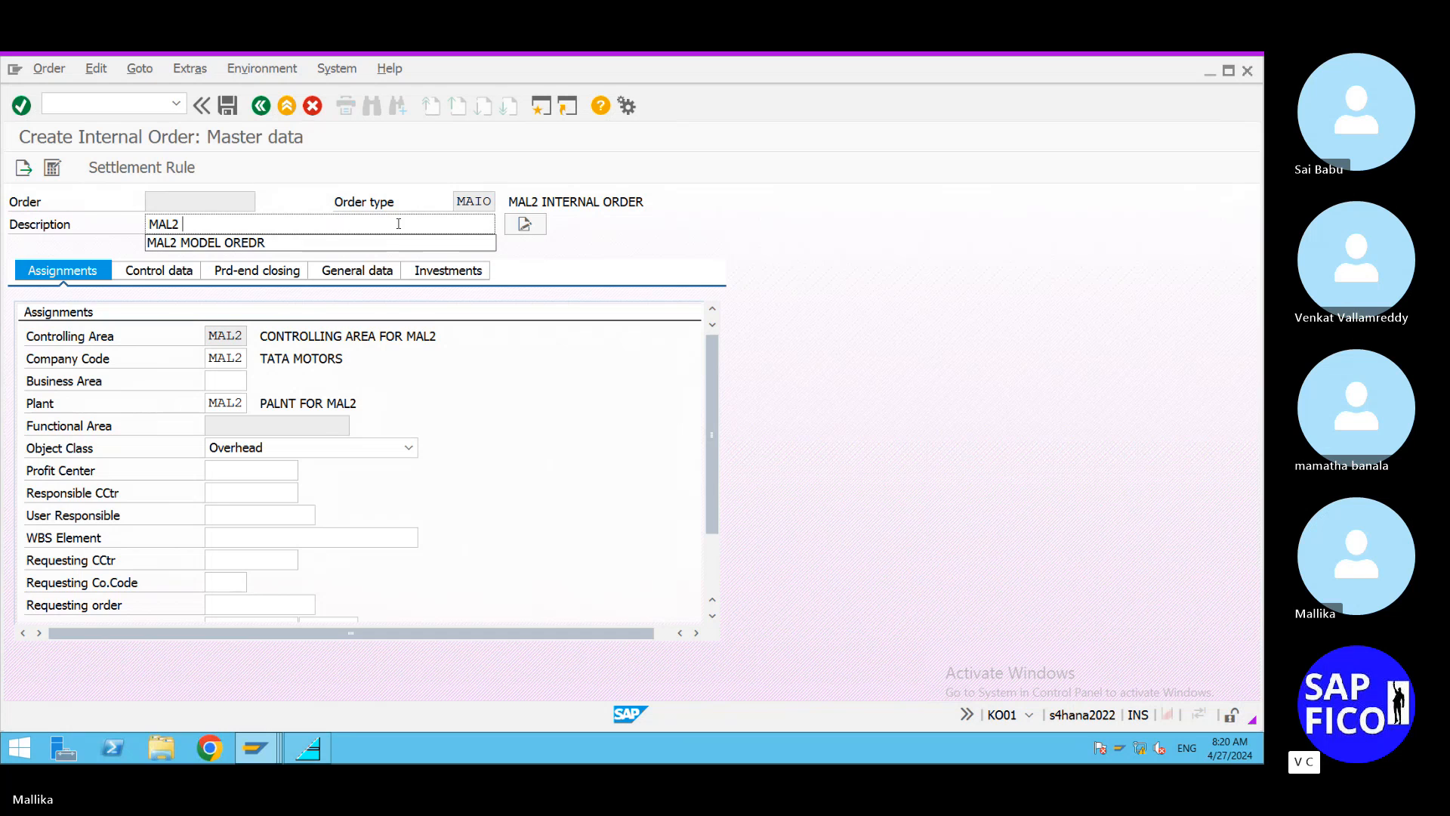
type("TRADE")
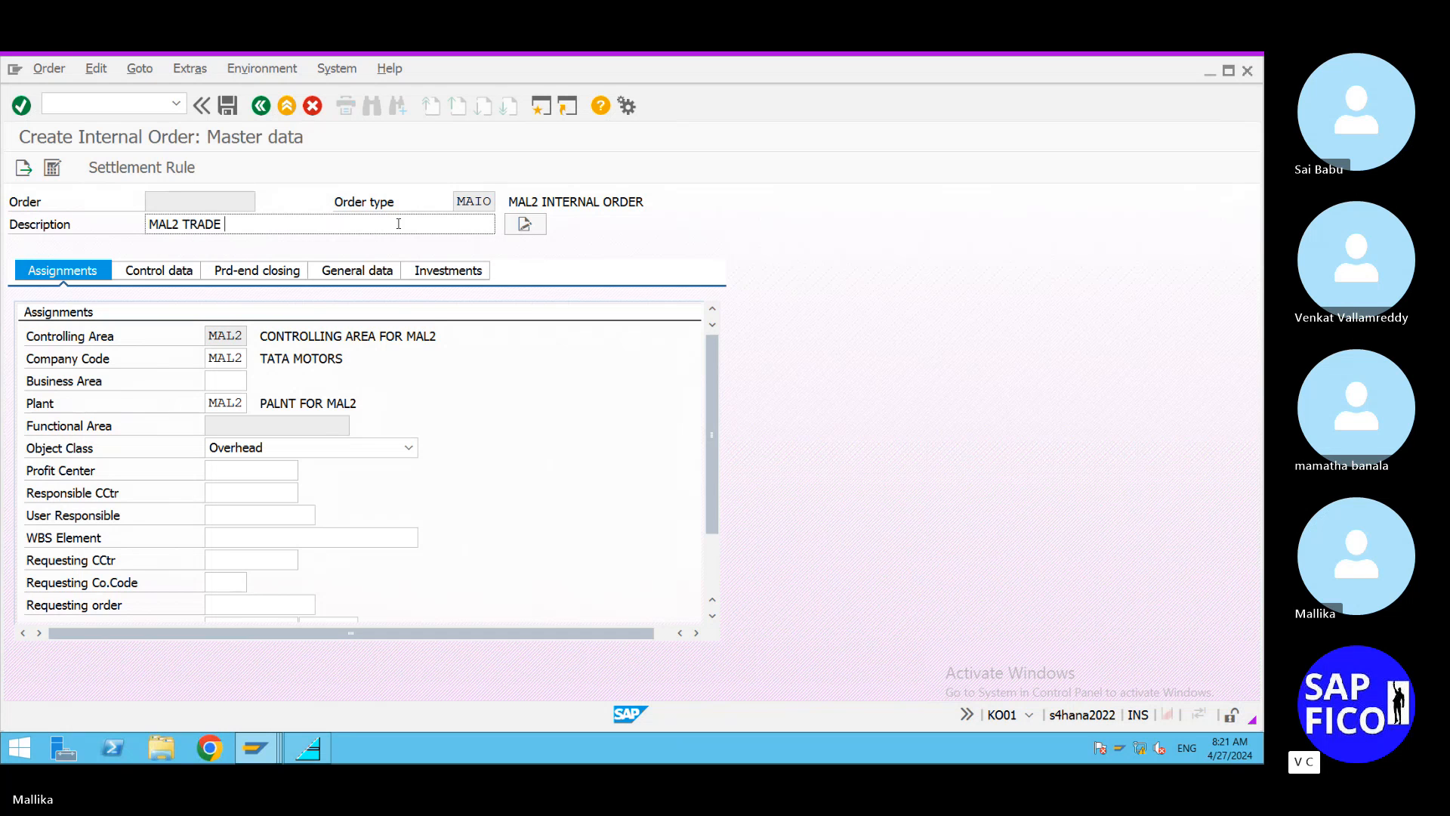
type(" FAR")
key("BackSpace")
type("IR INTE")
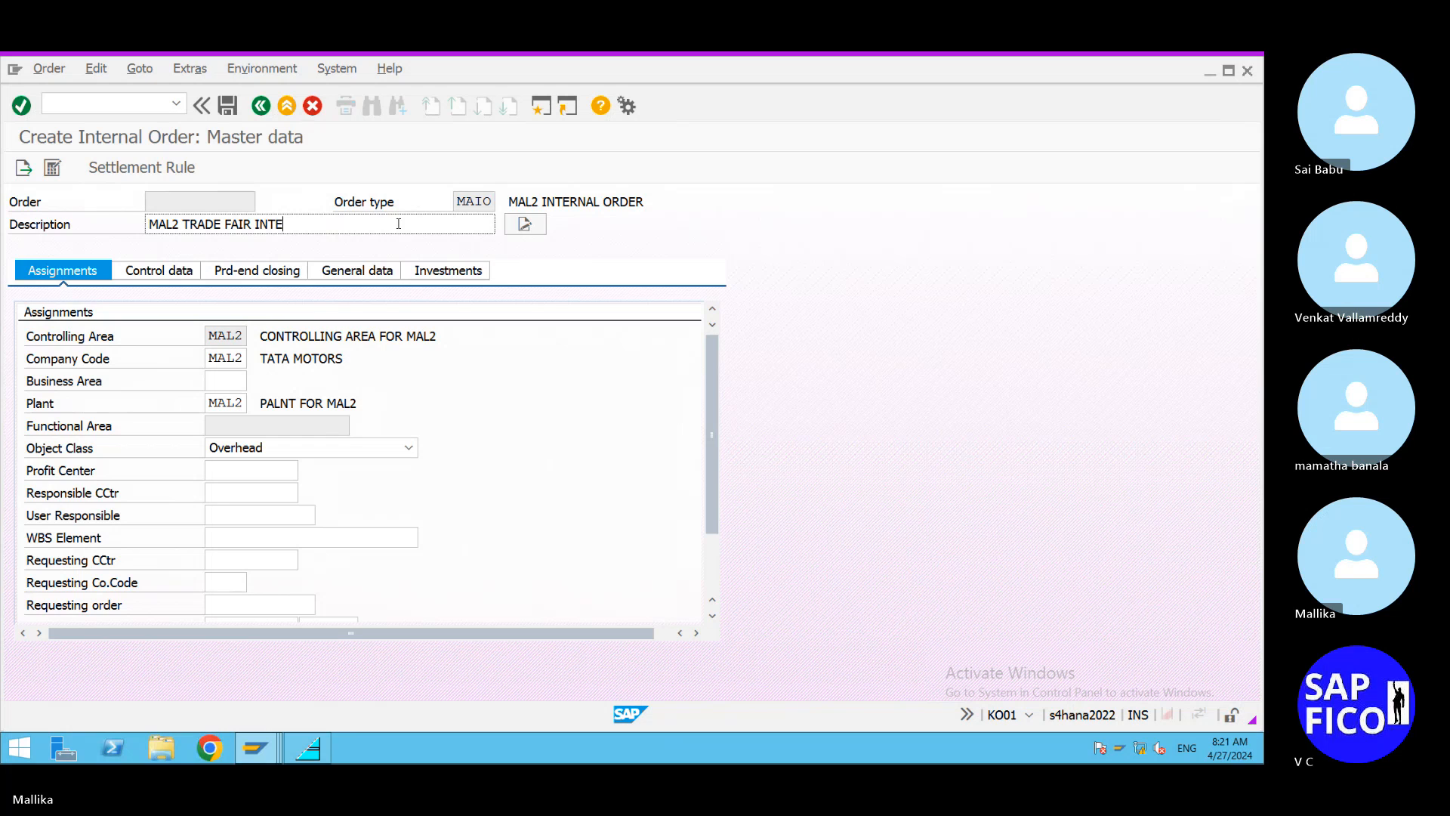
type("RNAL ORDER")
Show the order's control data, open its settlement rule parameters and enter the description "TRADE FAIR INTERNAL ORDER".
left_click(153, 269)
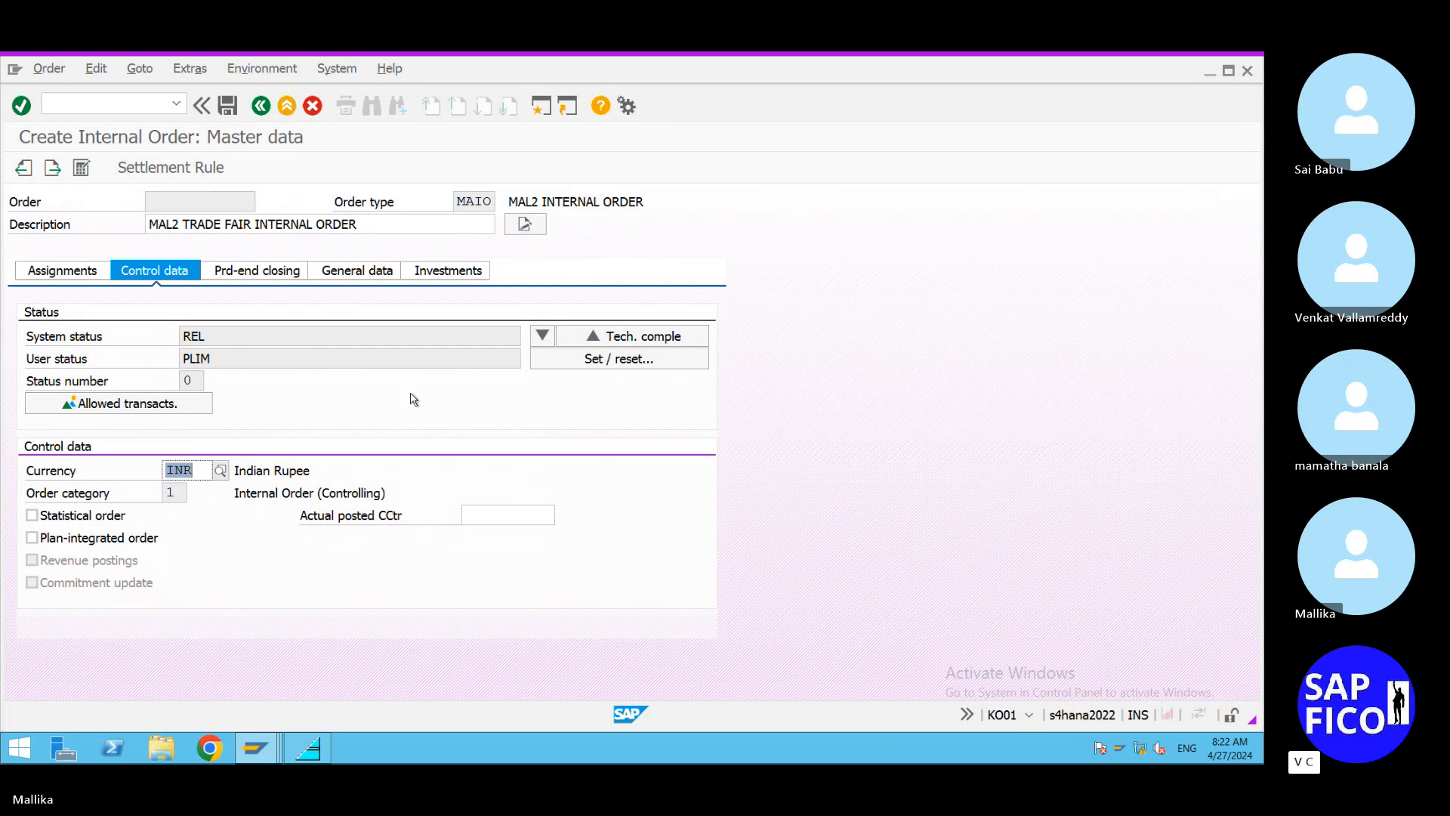
left_click(180, 168)
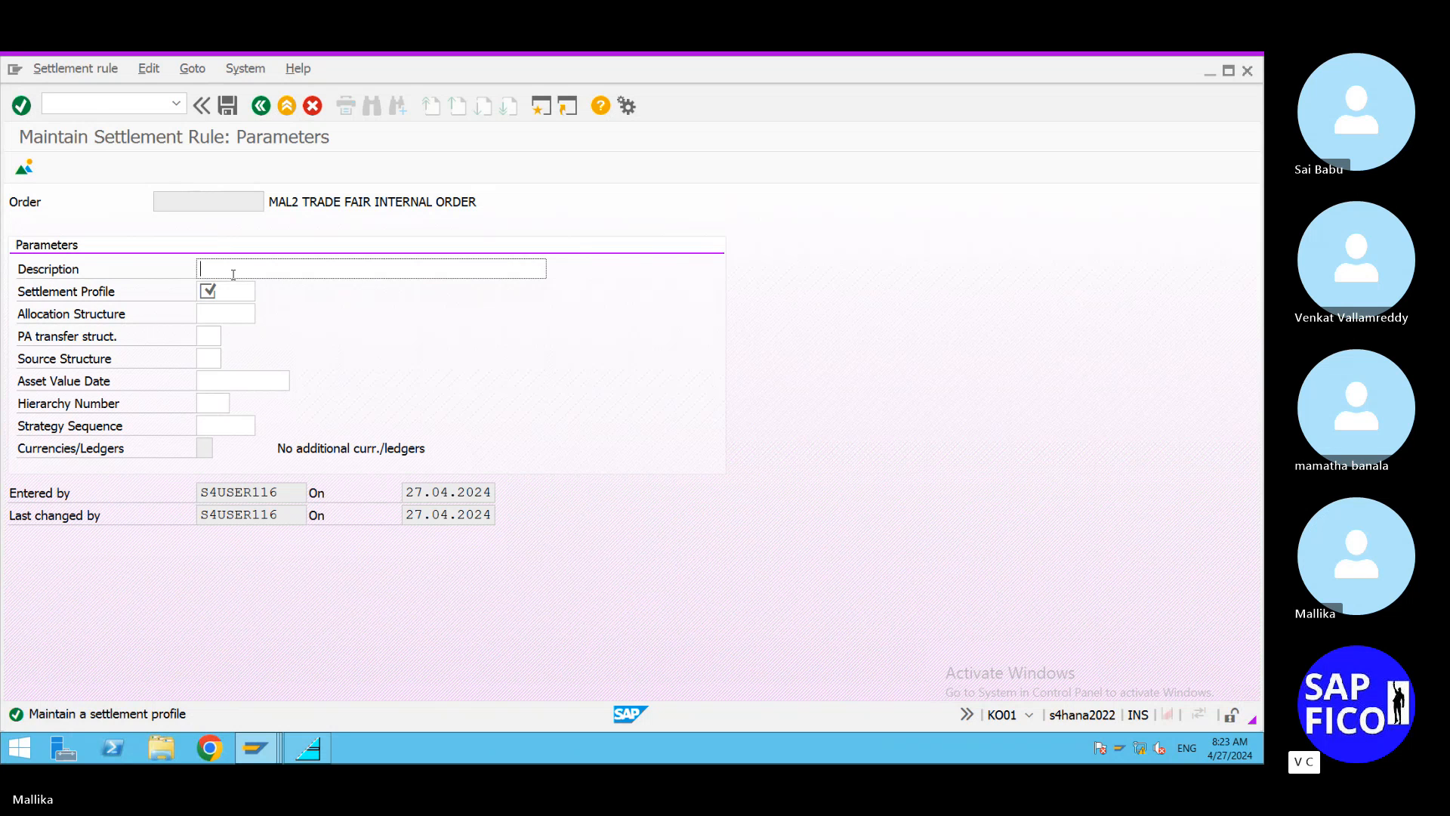
type("T")
type("R")
key("BackSpace")
type("RADE FAIR INTERNAL ORDER")
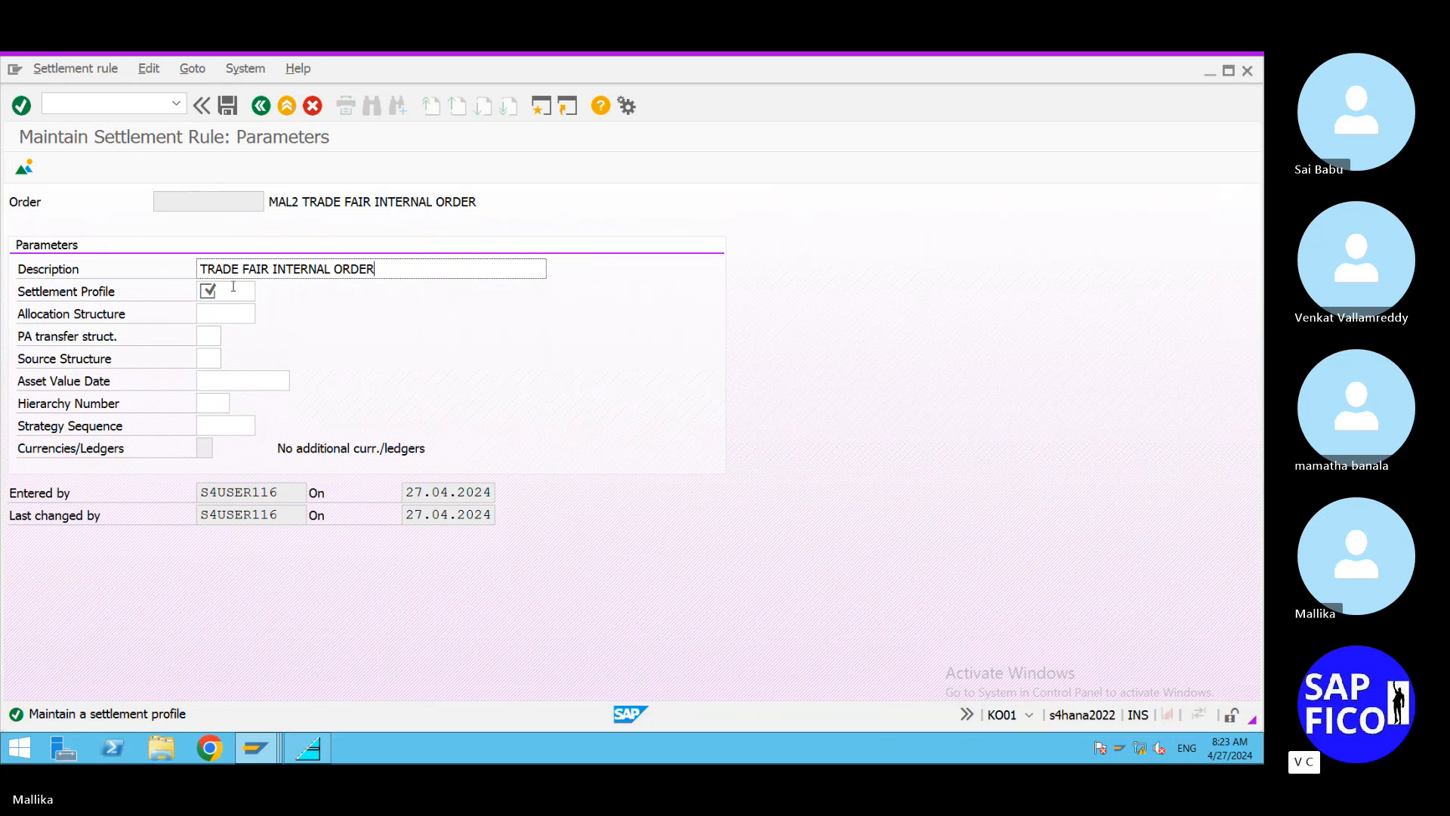
Assign settlement profile 30 (Production measure) to the settlement rule from the list of available profiles.
left_click(223, 291)
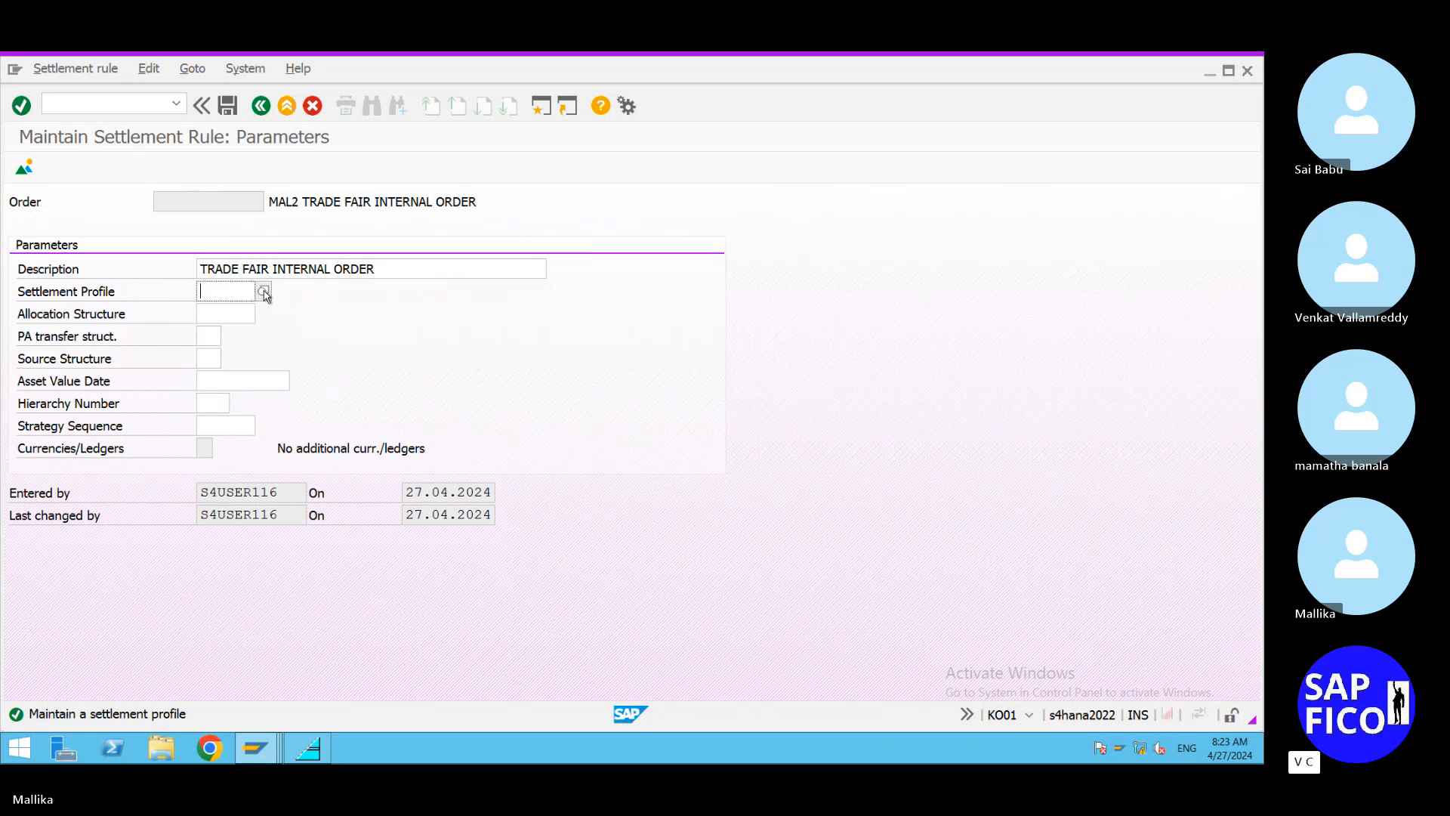
type("MA")
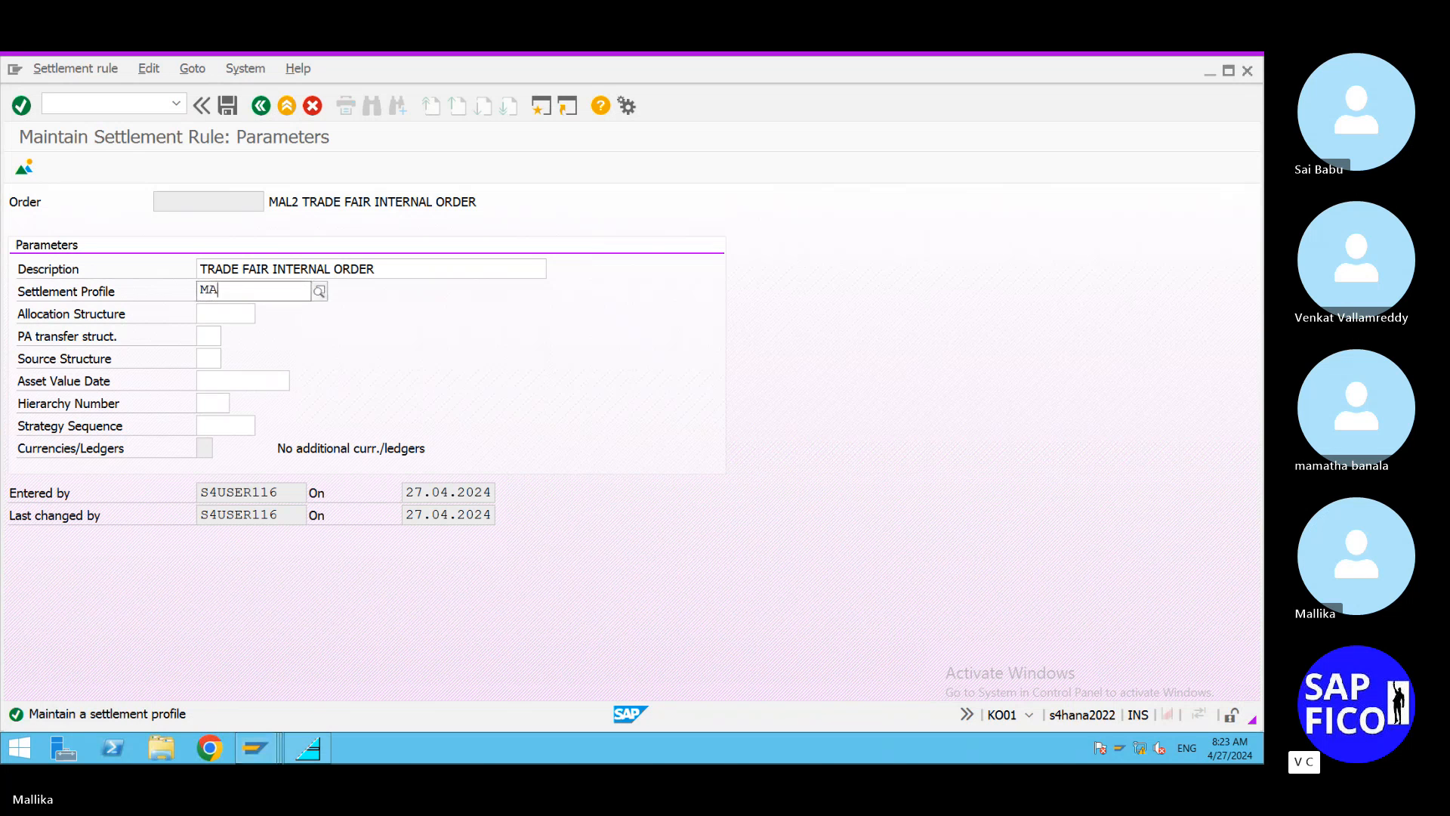
type("L")
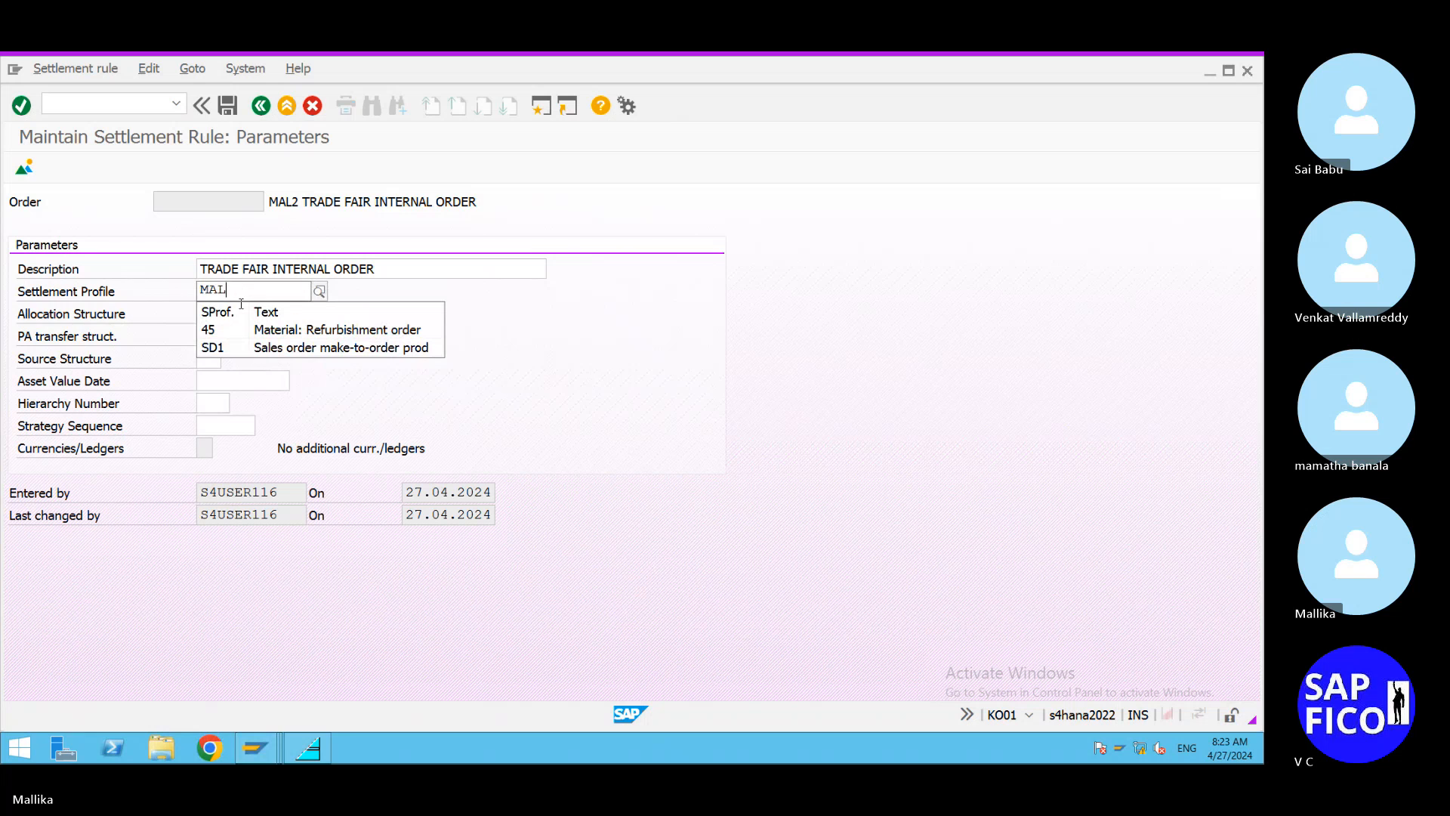
type("2")
key("BackSpace")
key("BackSpace")
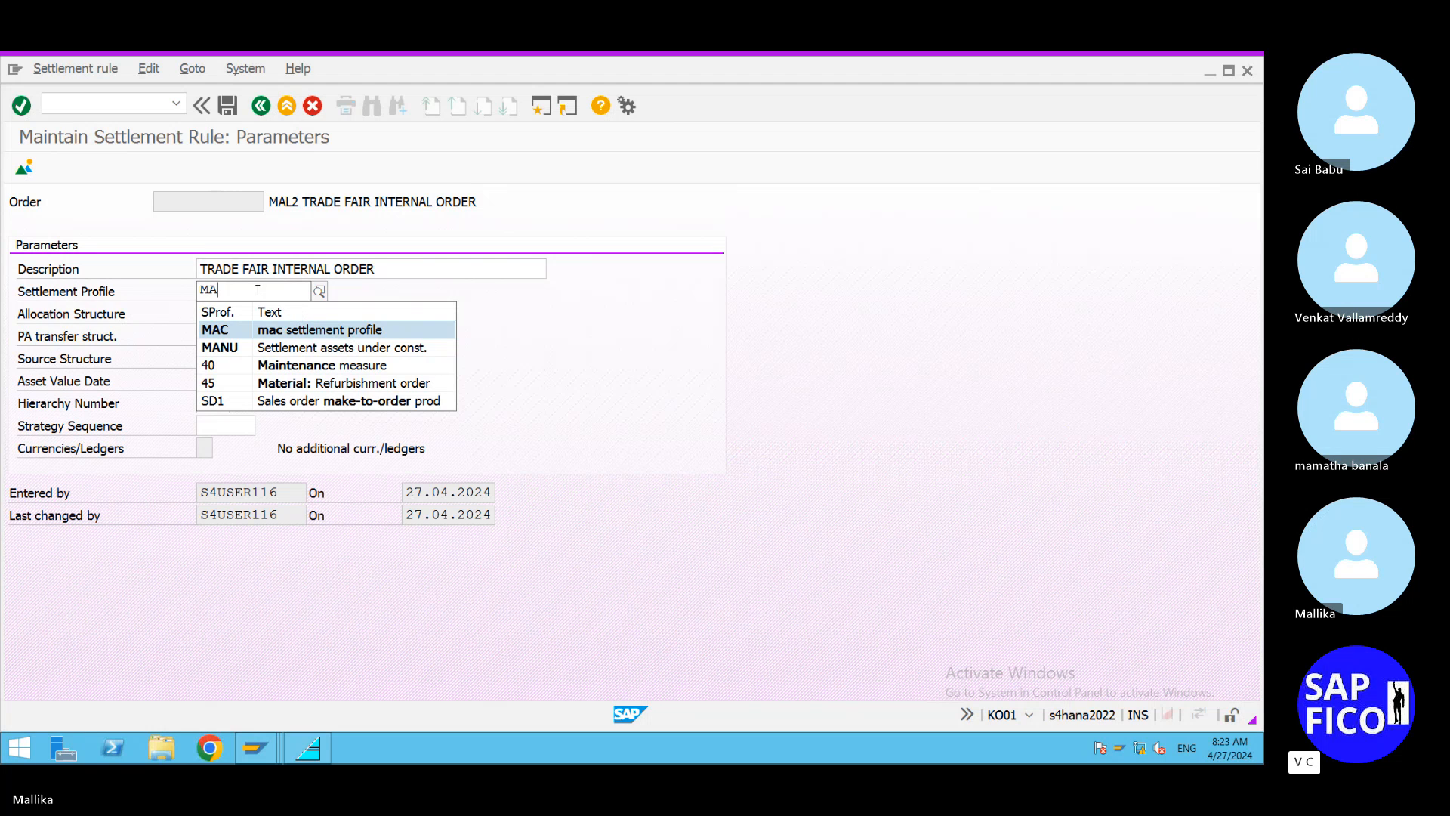
left_click(318, 292)
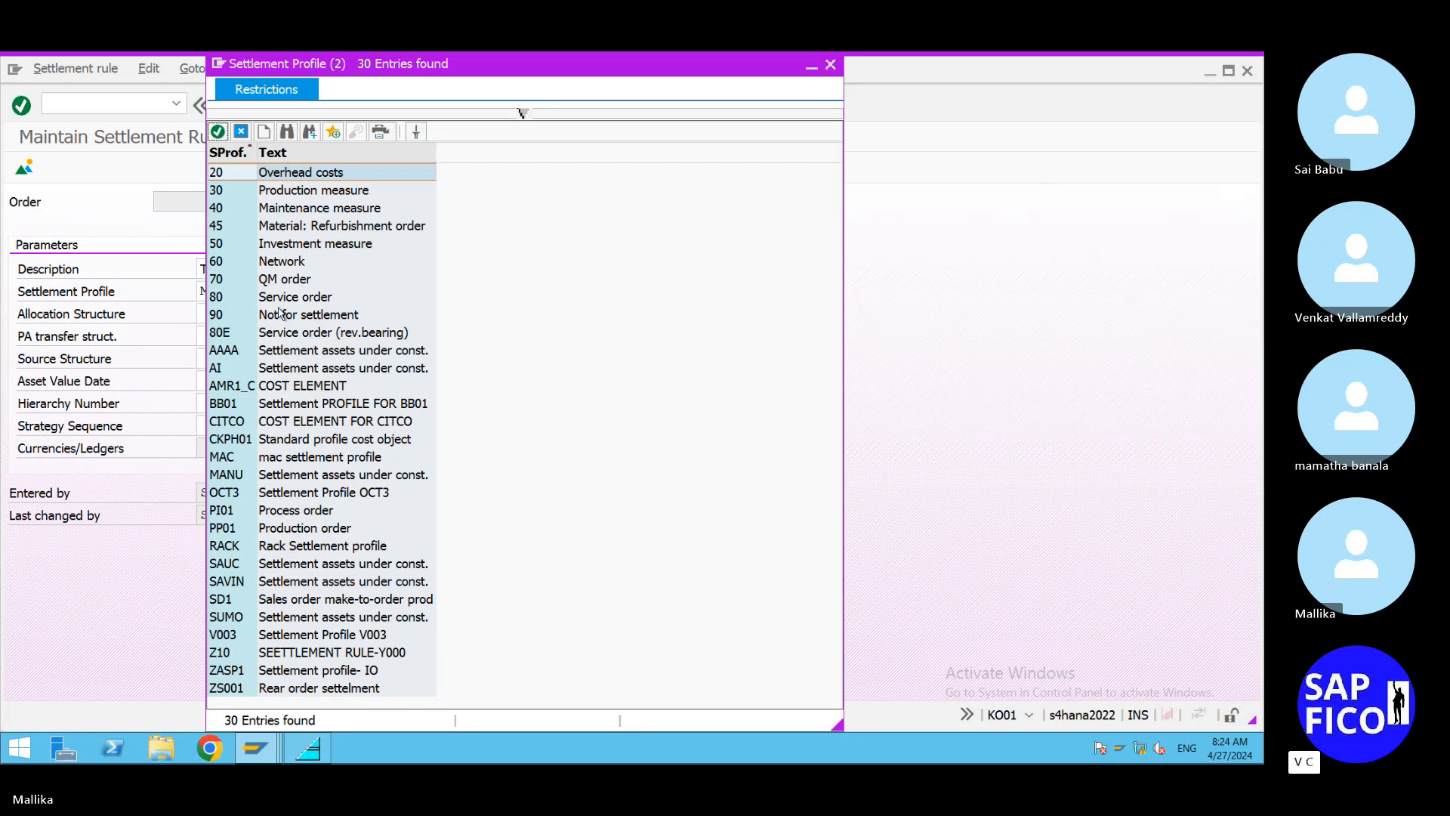
left_click(271, 194)
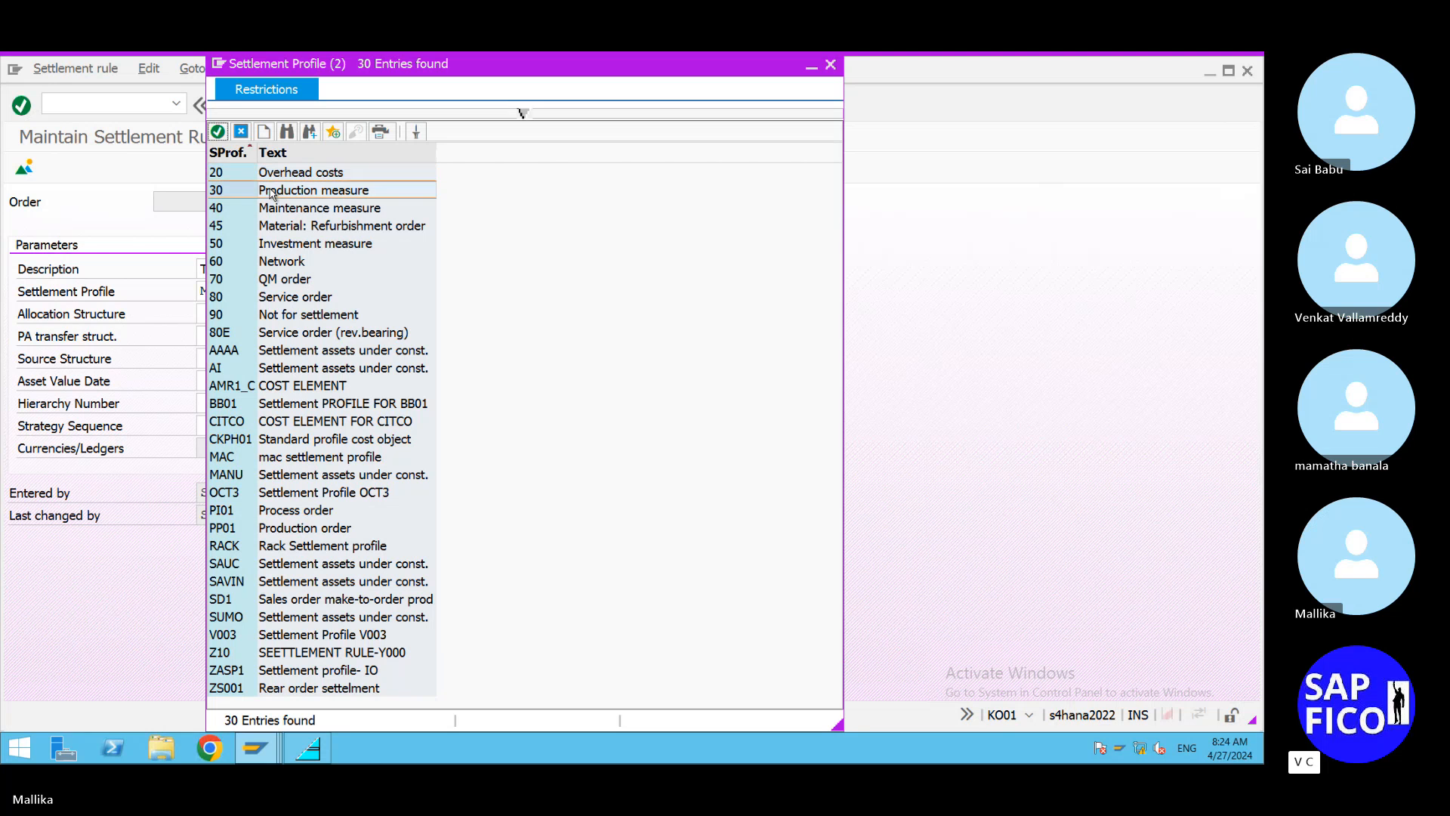
double_click(235, 193)
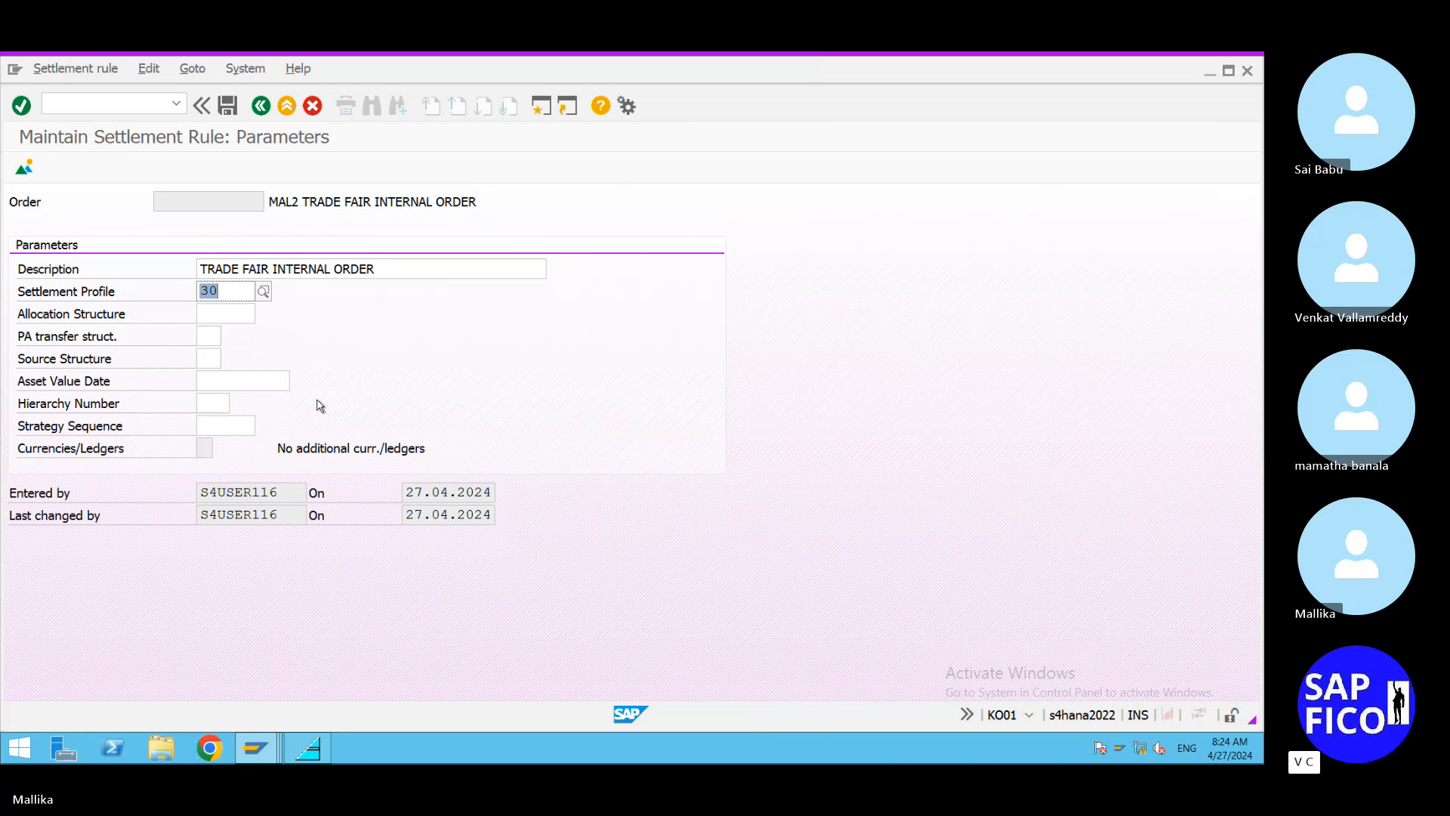
Assign allocation structure A1 (CO allocation structure) to the settlement rule.
left_click(251, 321)
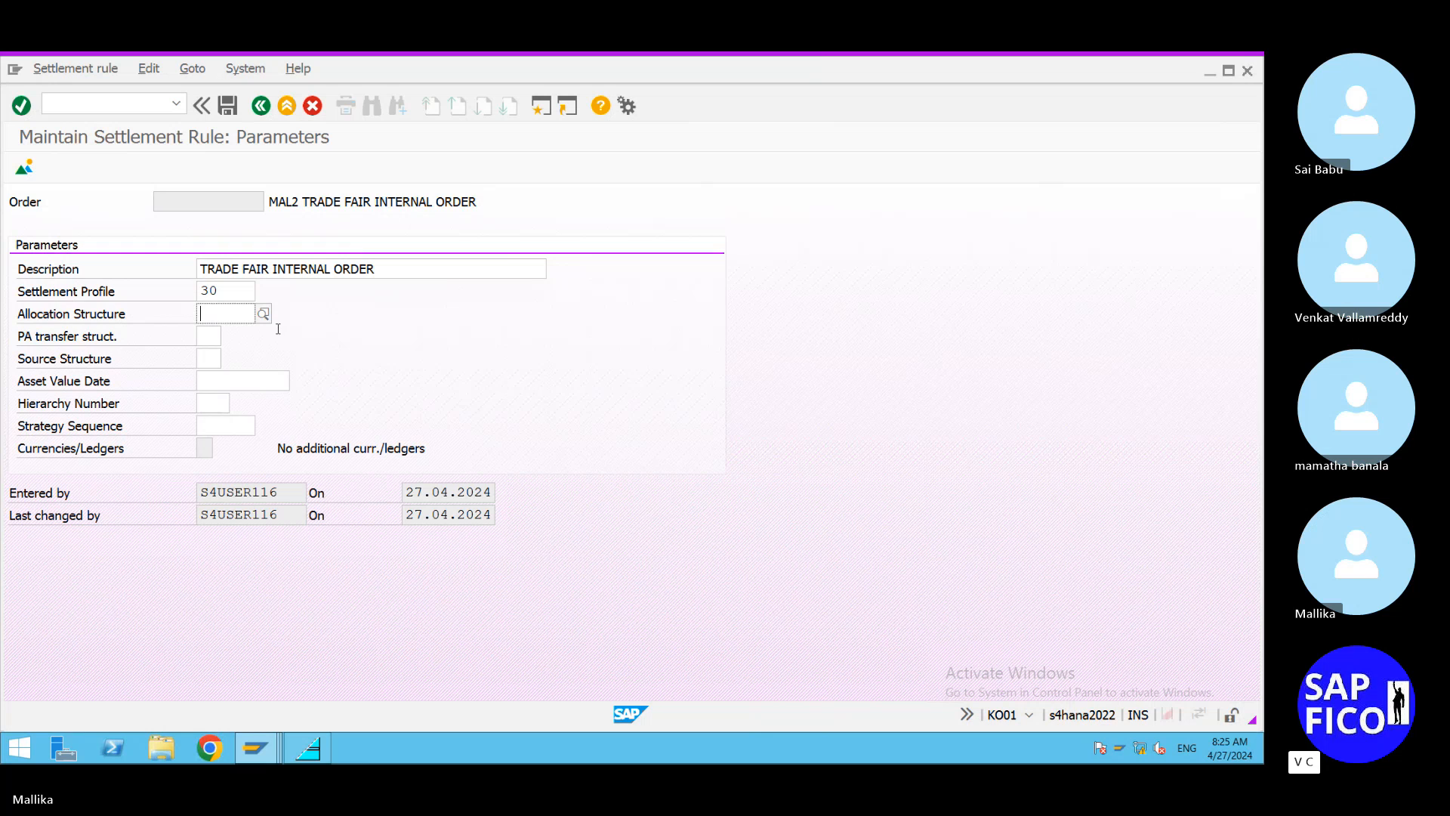
left_click(264, 314)
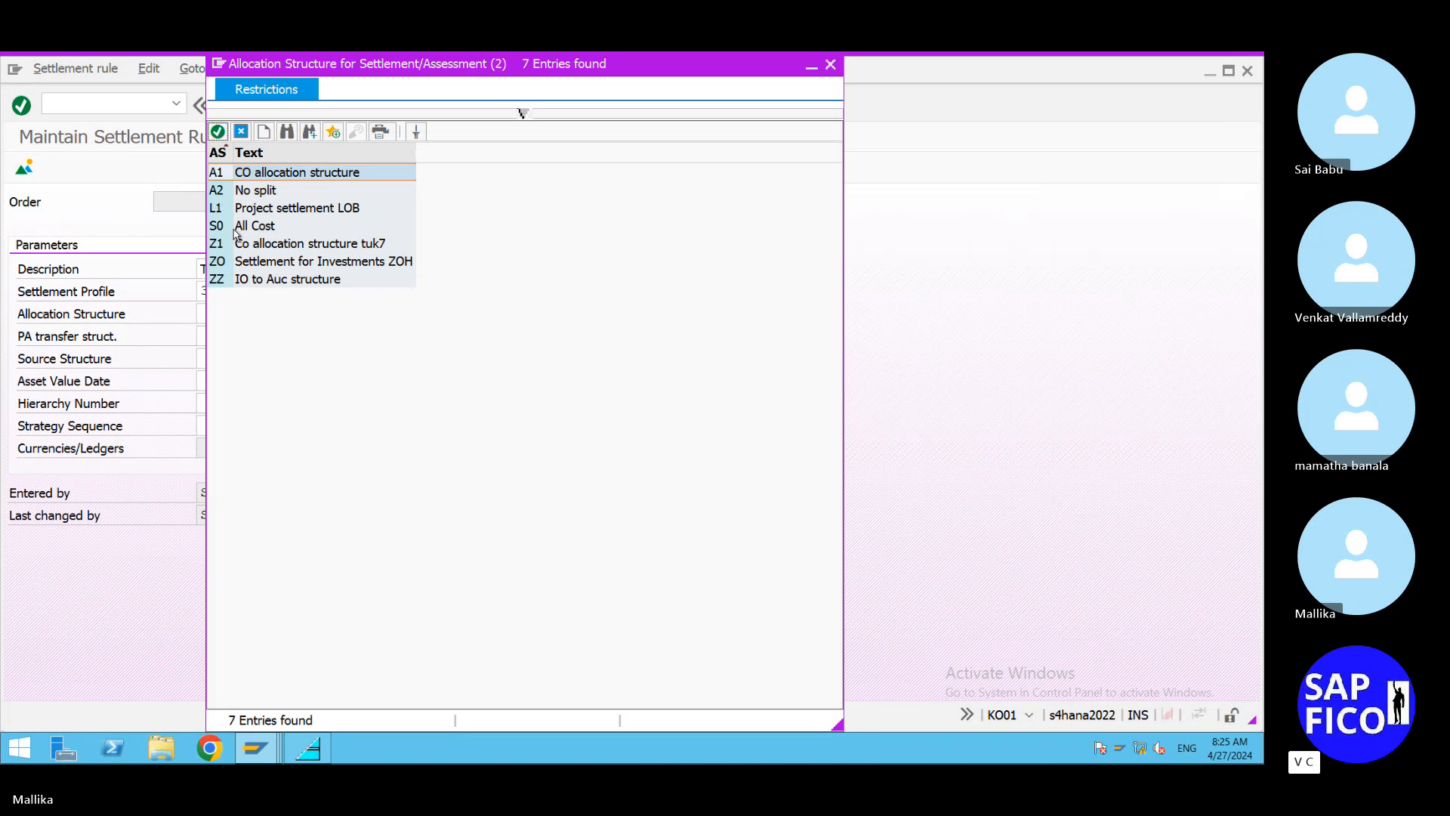
double_click(315, 175)
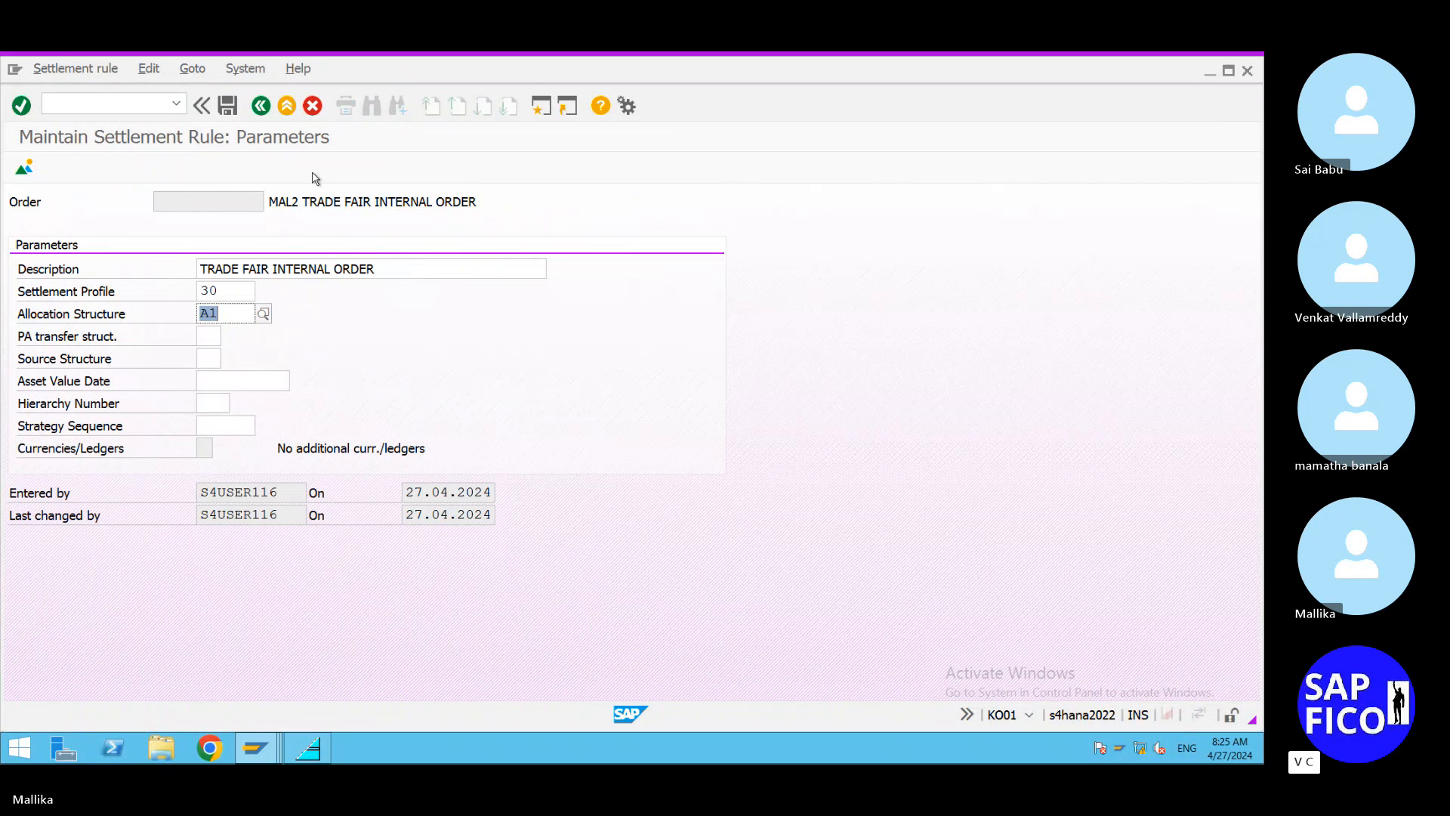
Try to assign source structure A1 to the settlement rule and clear the entry.
left_click(214, 360)
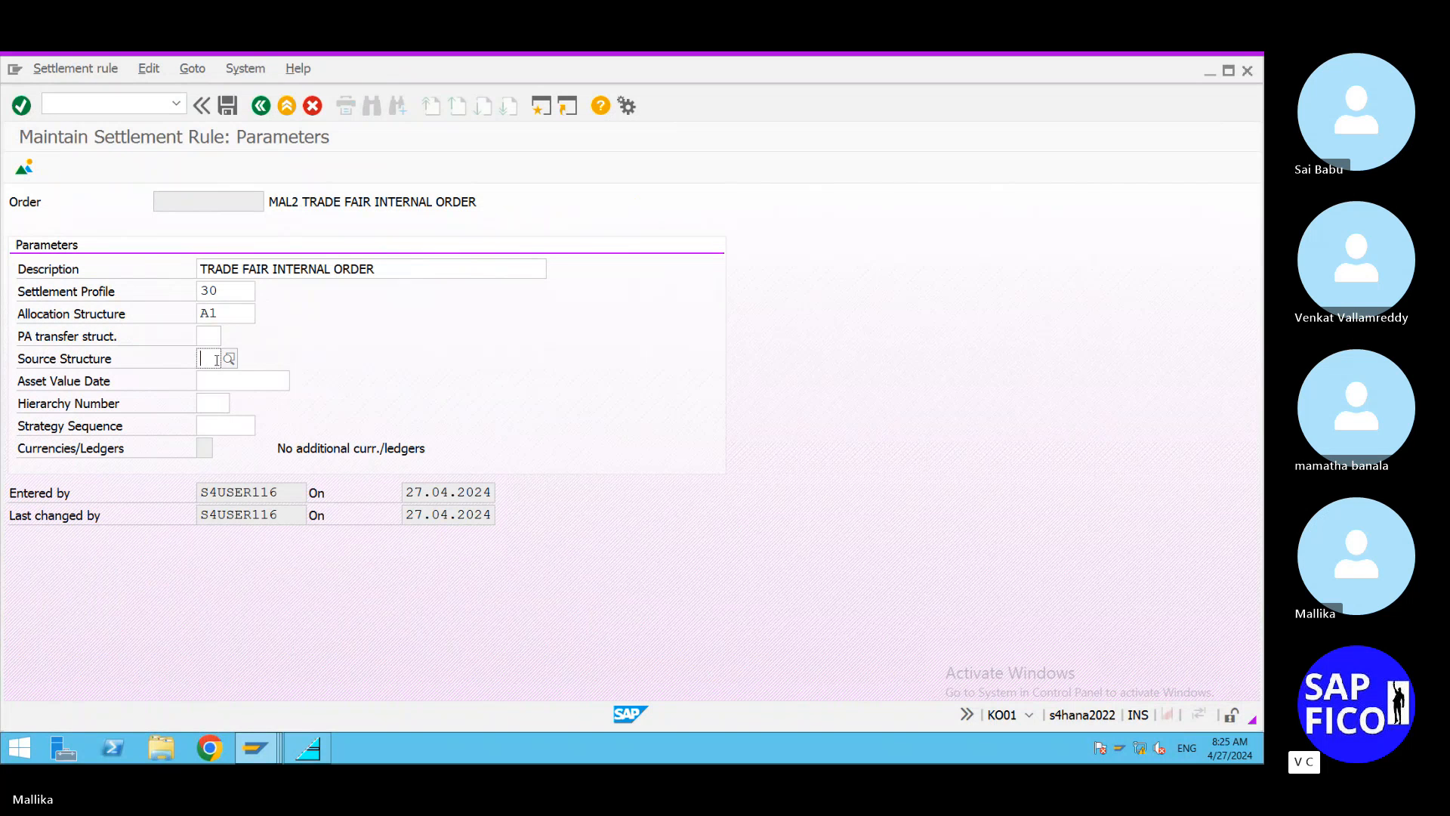
left_click(230, 360)
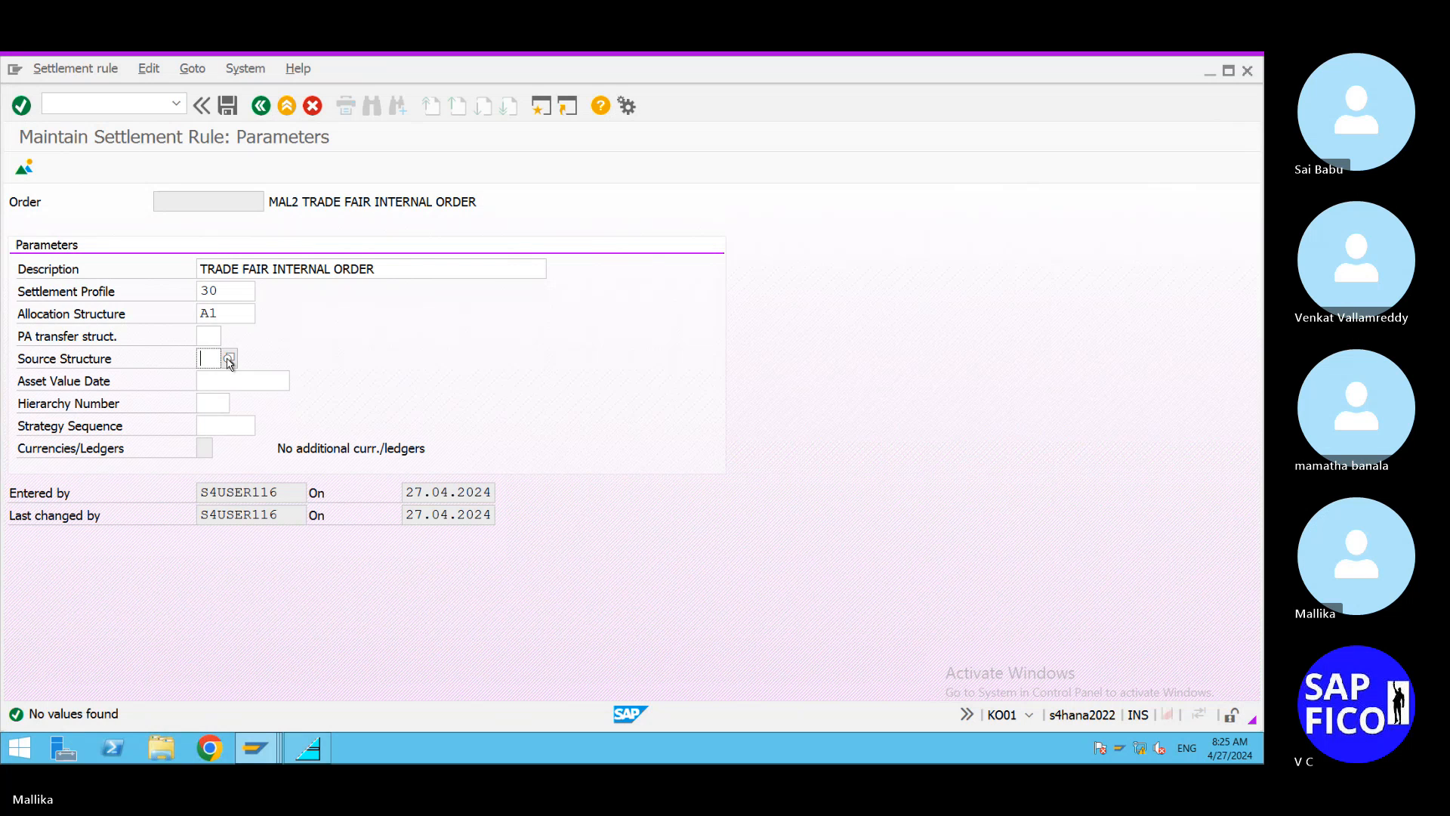
type("A")
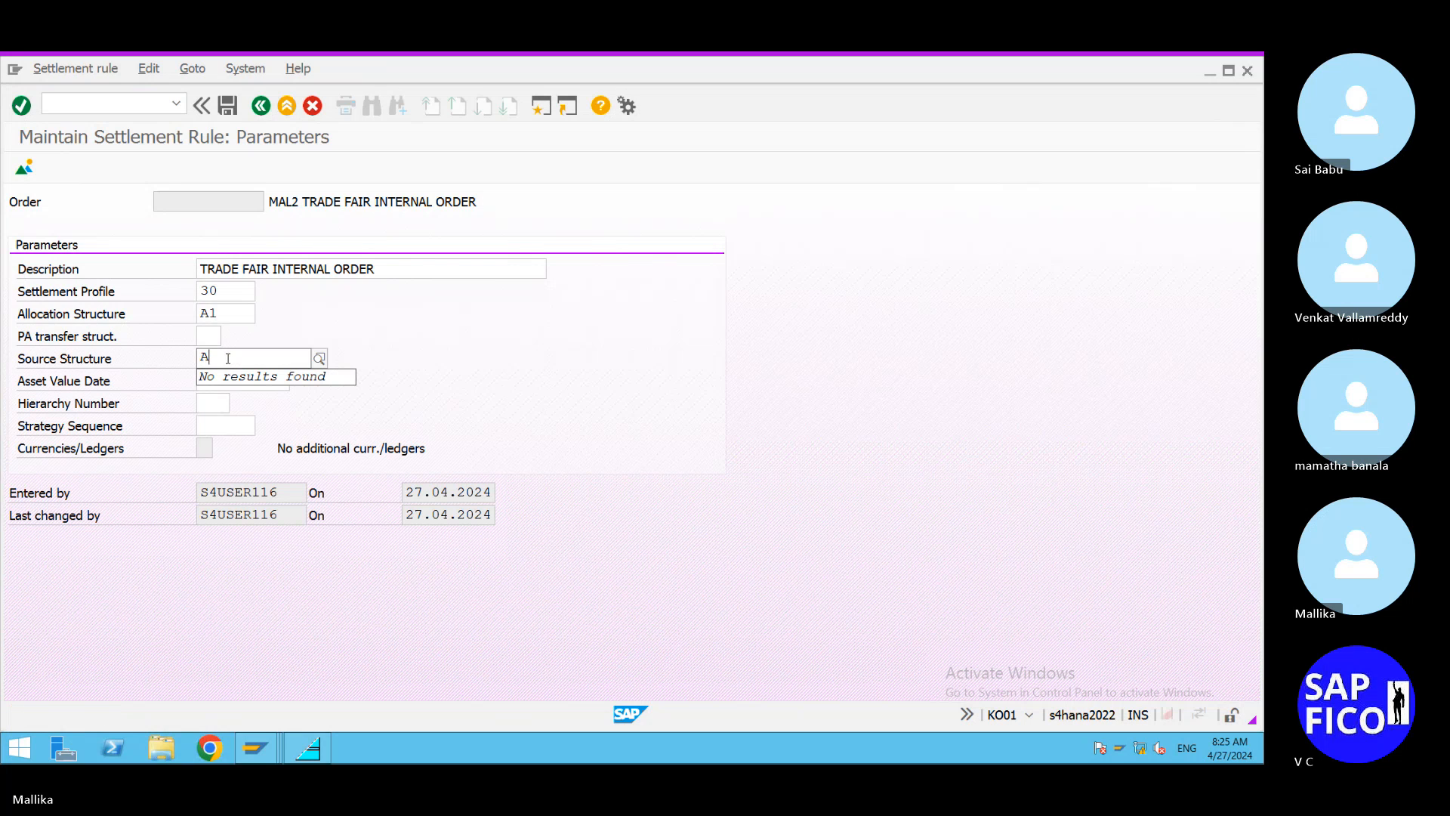
type("1")
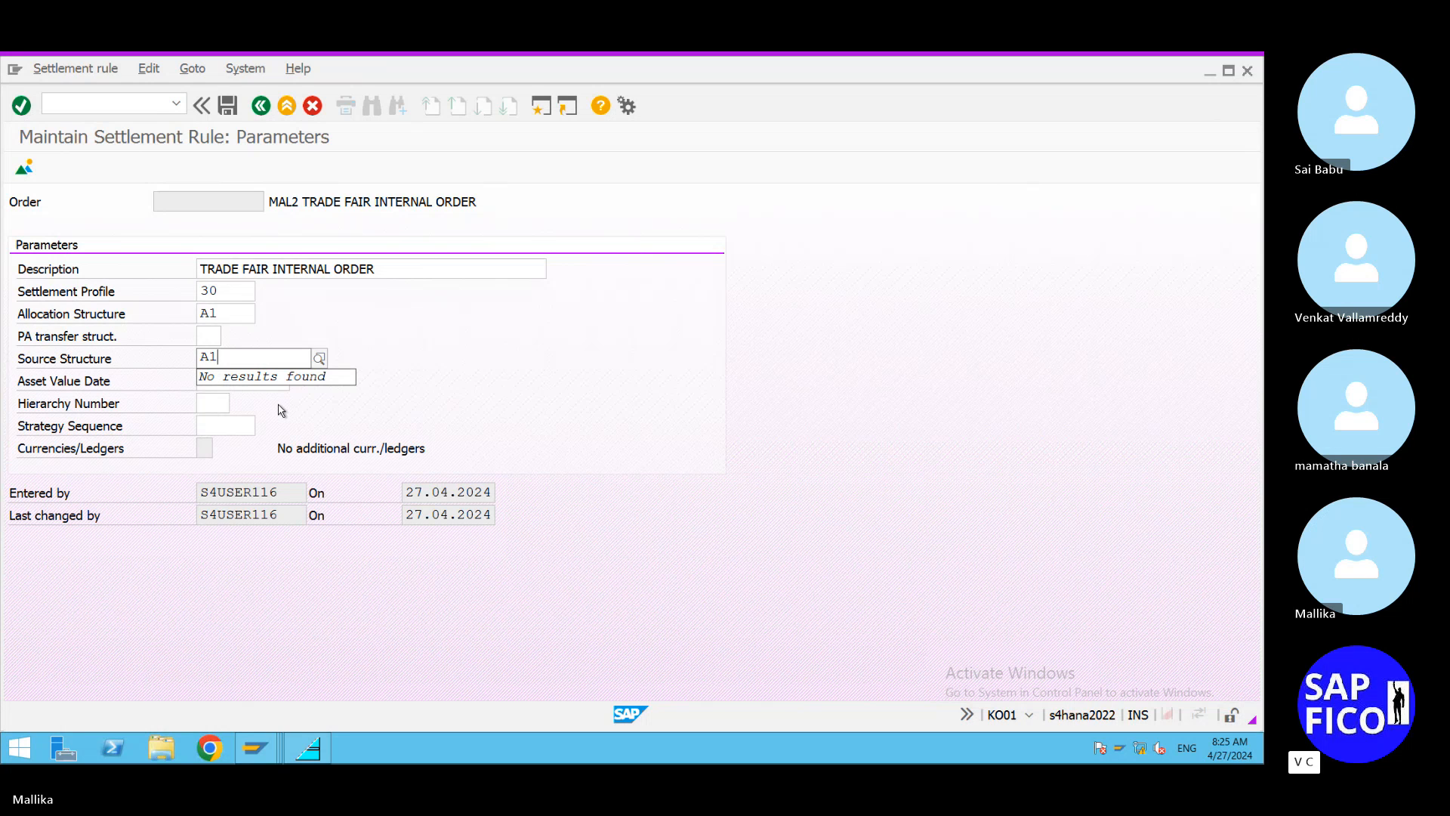
left_click(506, 387)
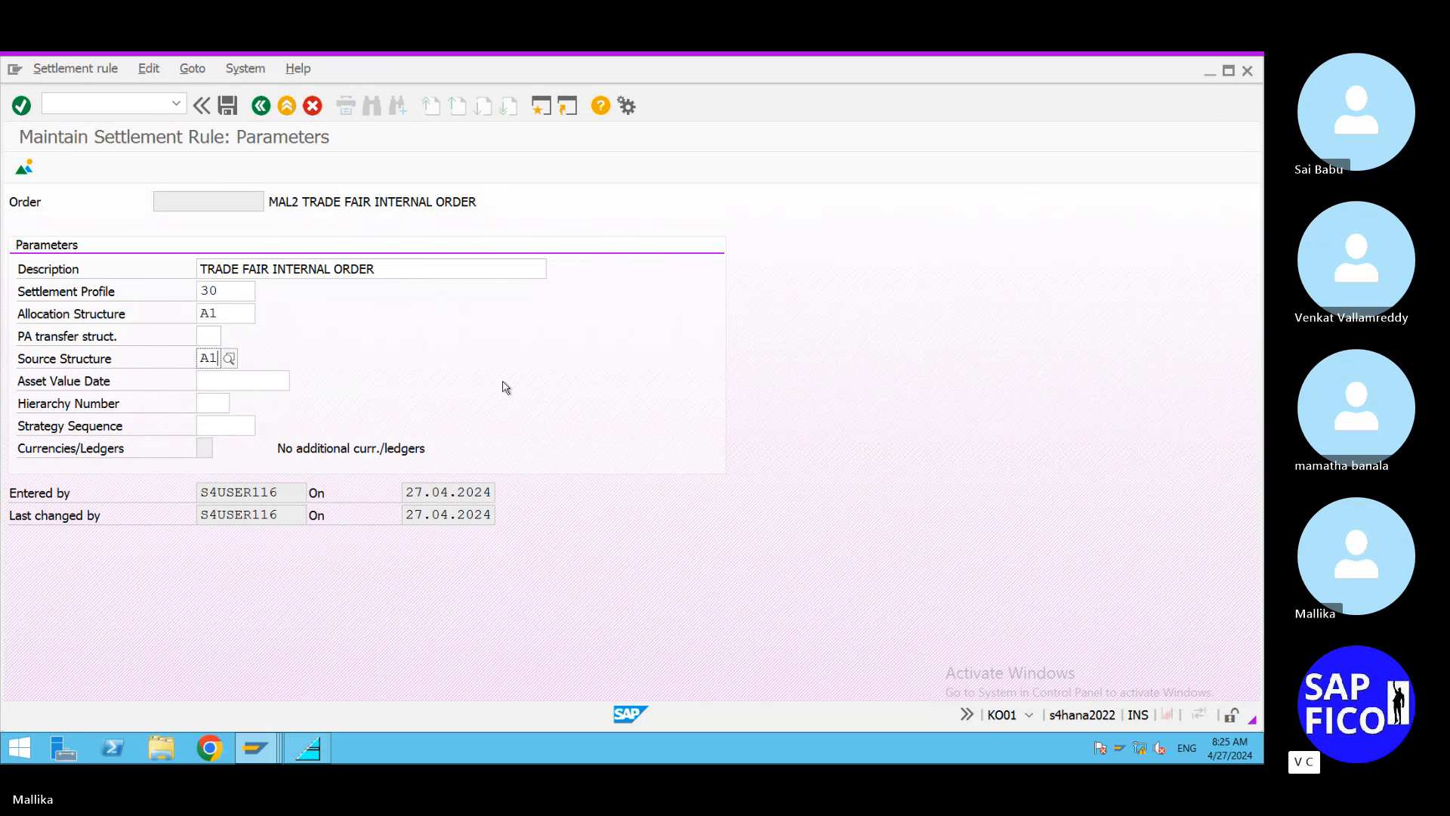
key("Return")
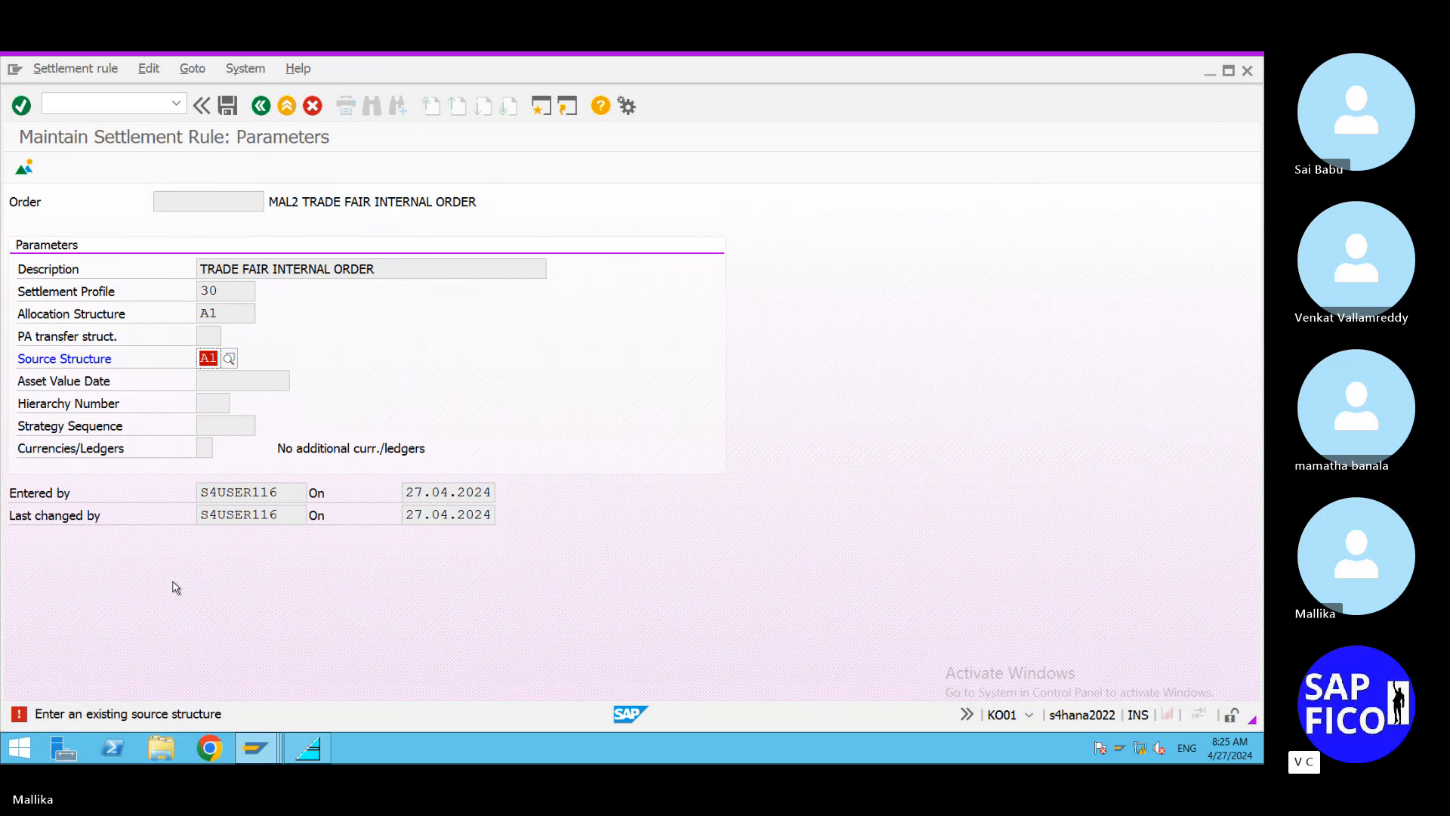
key("BackSpace")
Confirm the settlement parameters without a source structure and save the internal order, accepting the profit center warning.
key("Return")
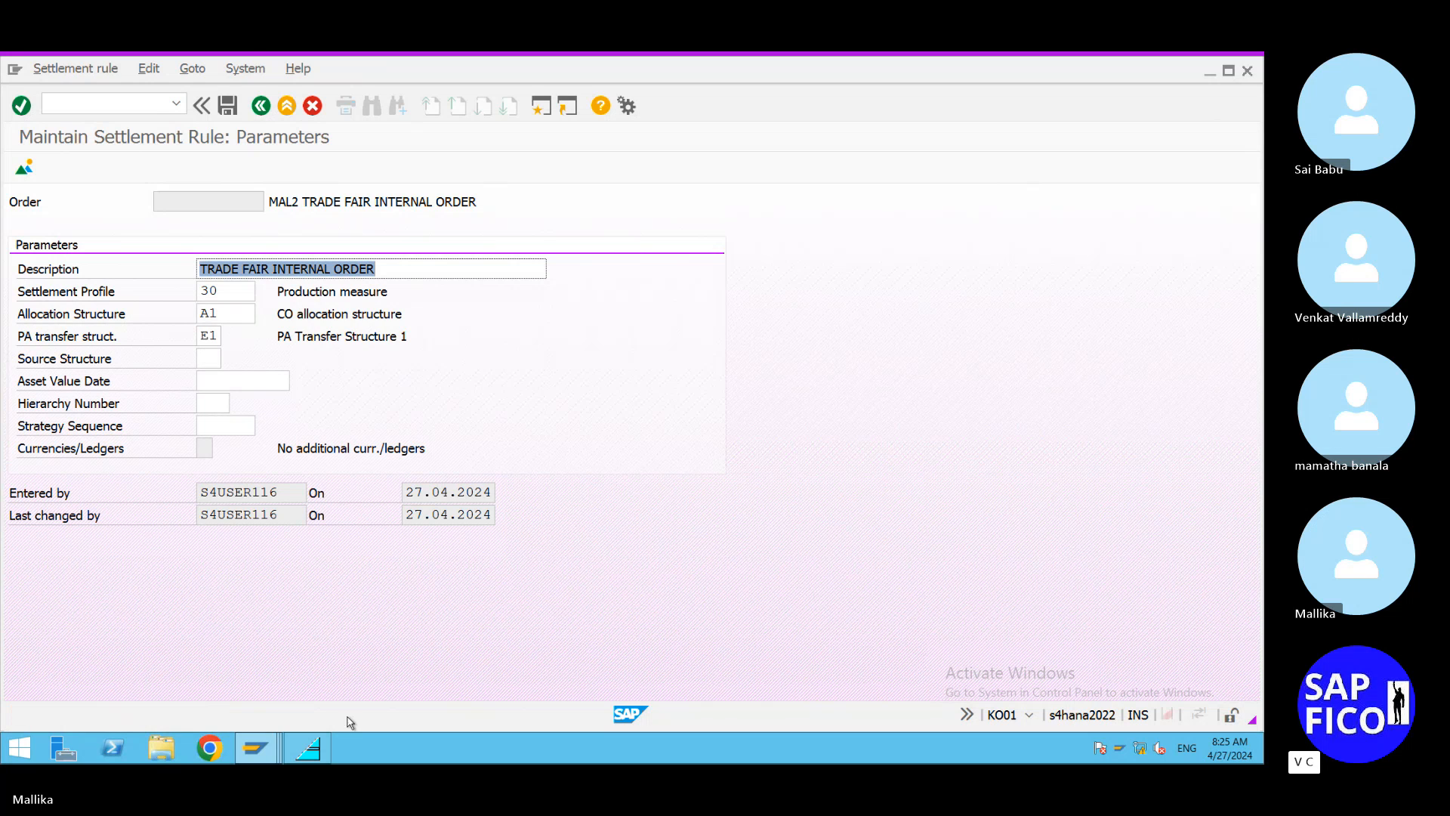
left_click(229, 111)
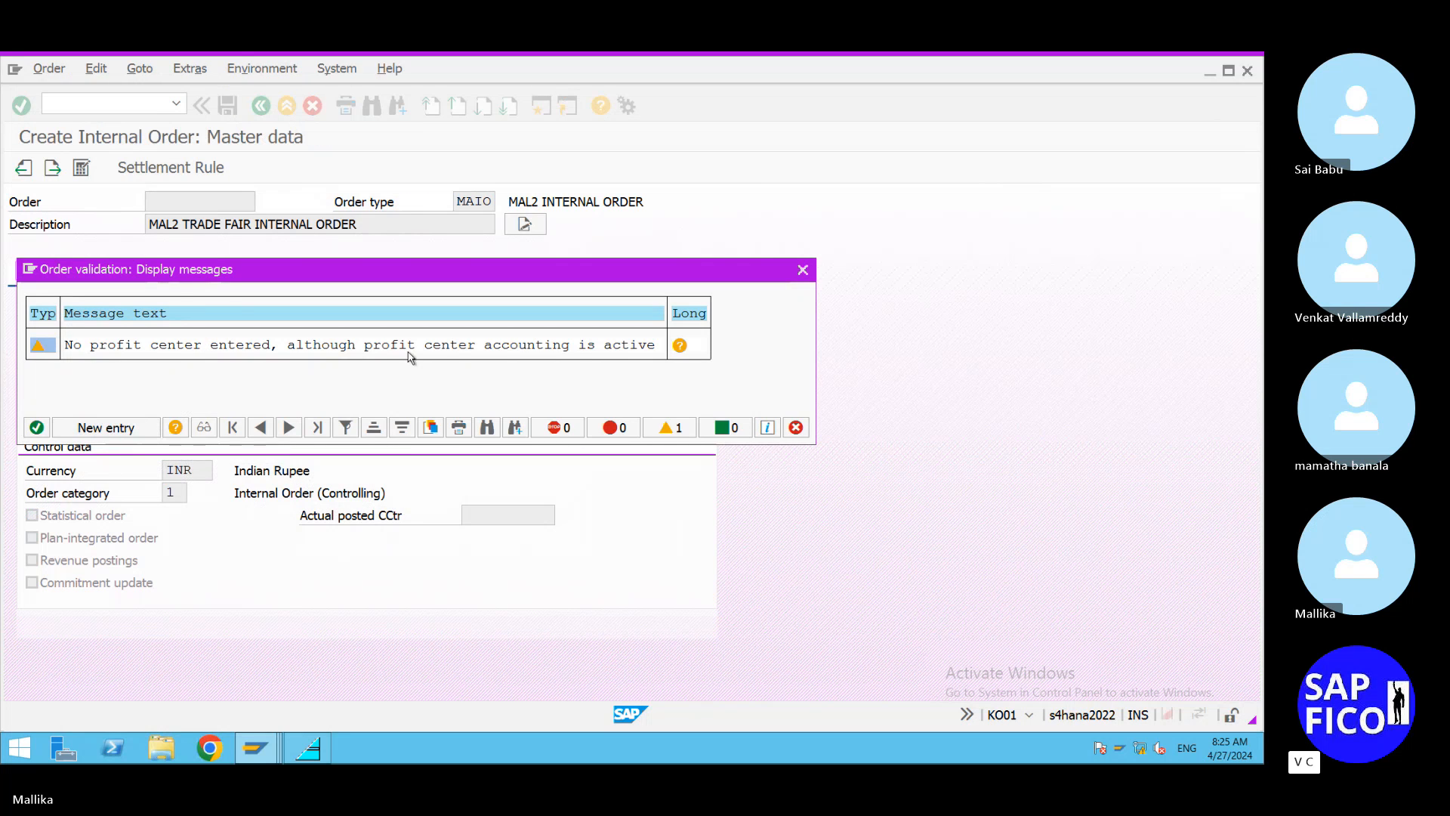
left_click(36, 429)
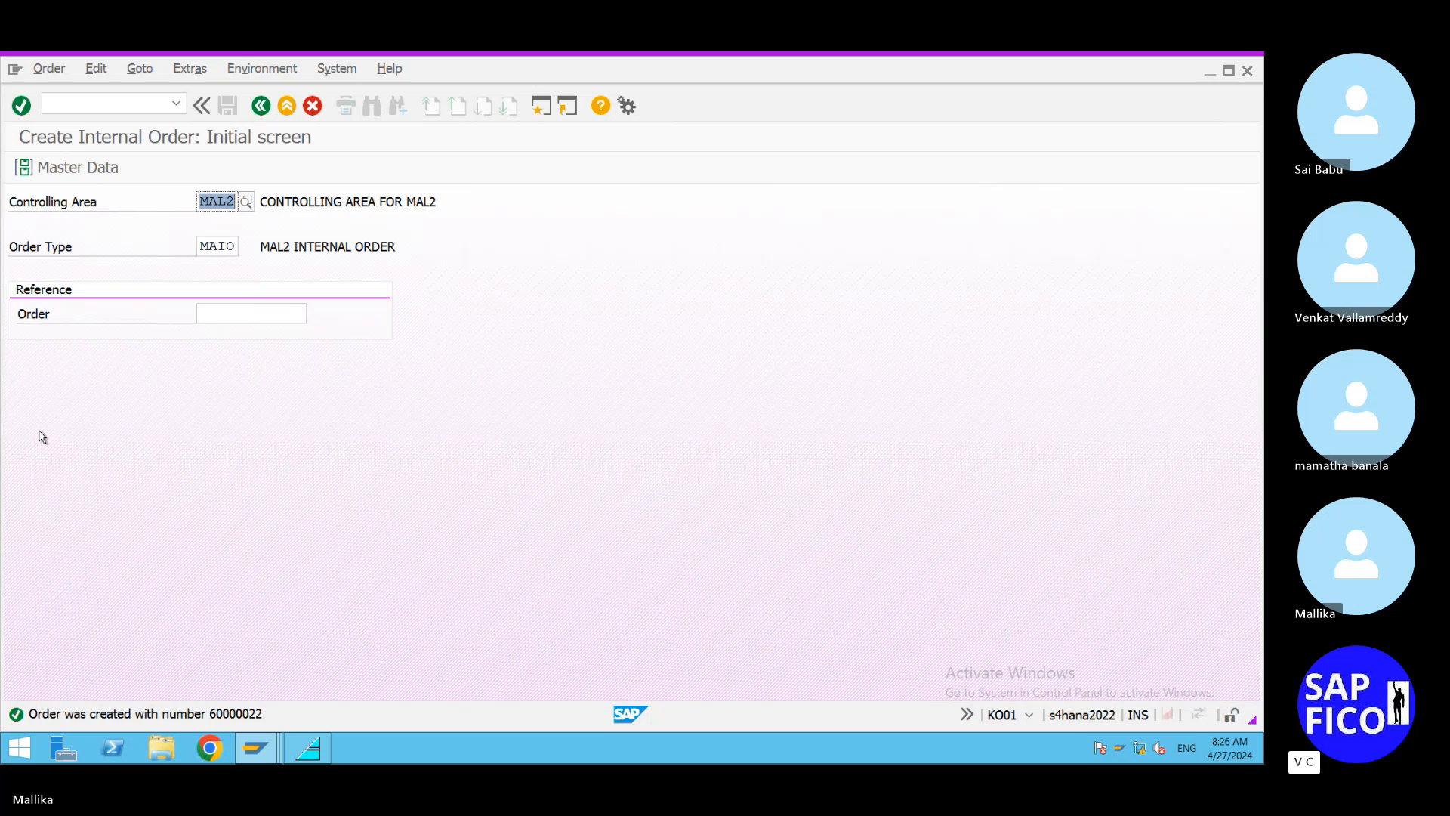
Copy the new internal order's number from the details of the creation message and close them.
double_click(18, 715)
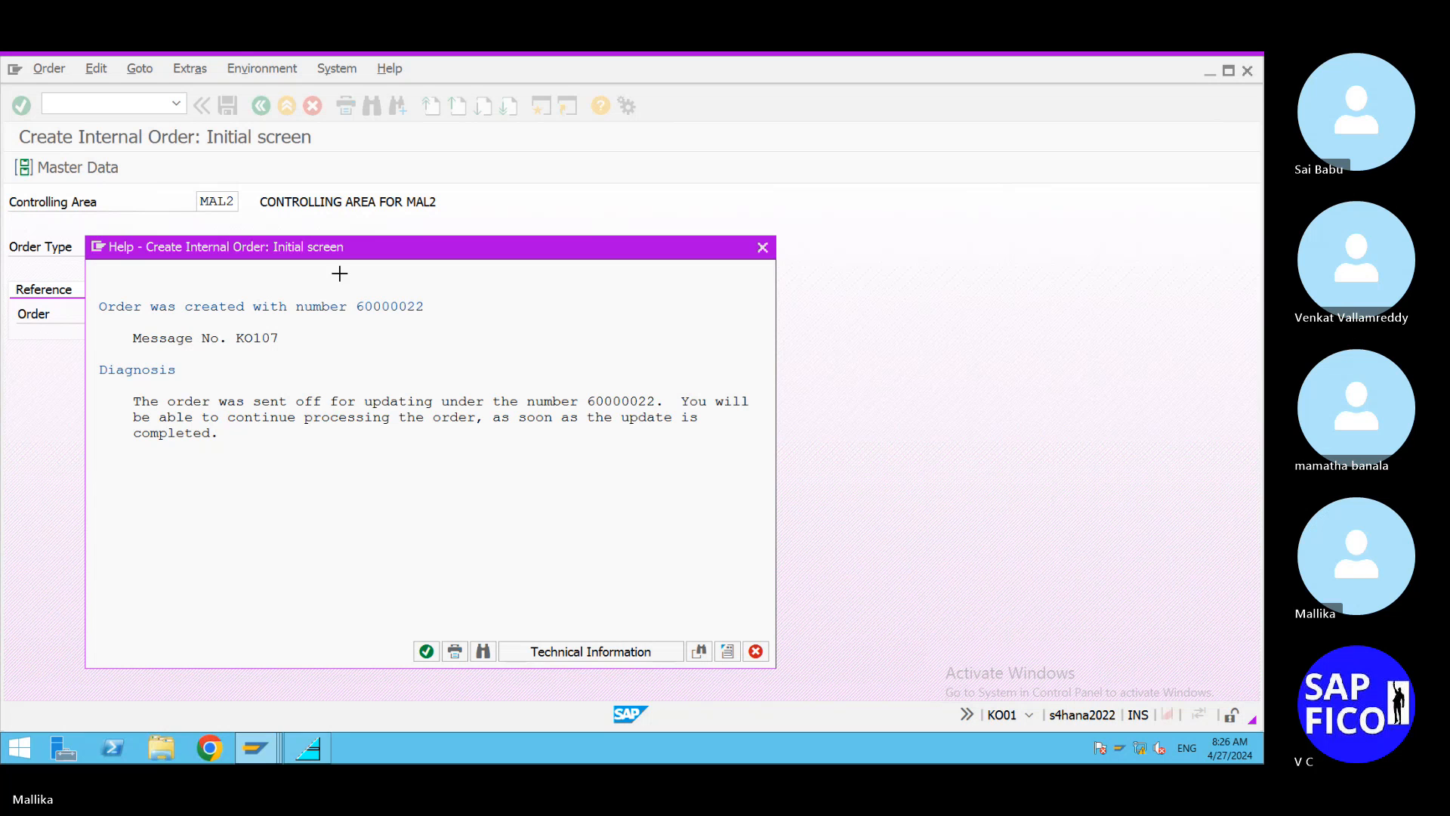
left_click_drag(338, 269, 434, 326)
key("ctrl+c")
left_click(761, 249)
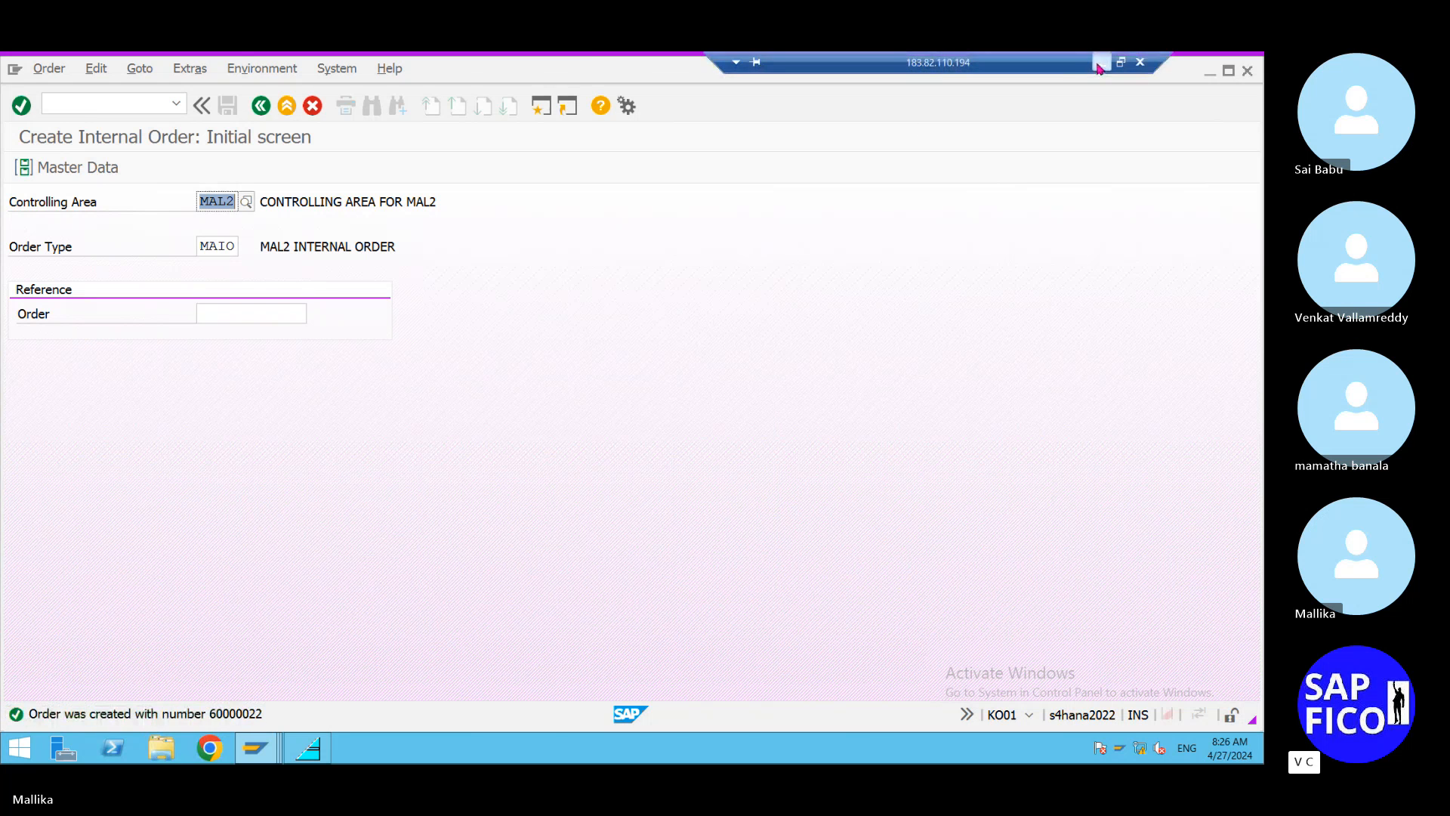
Switch to Skype, send the copied order number in the meeting chat and return to the SAP session.
left_click(1100, 65)
left_click(923, 744)
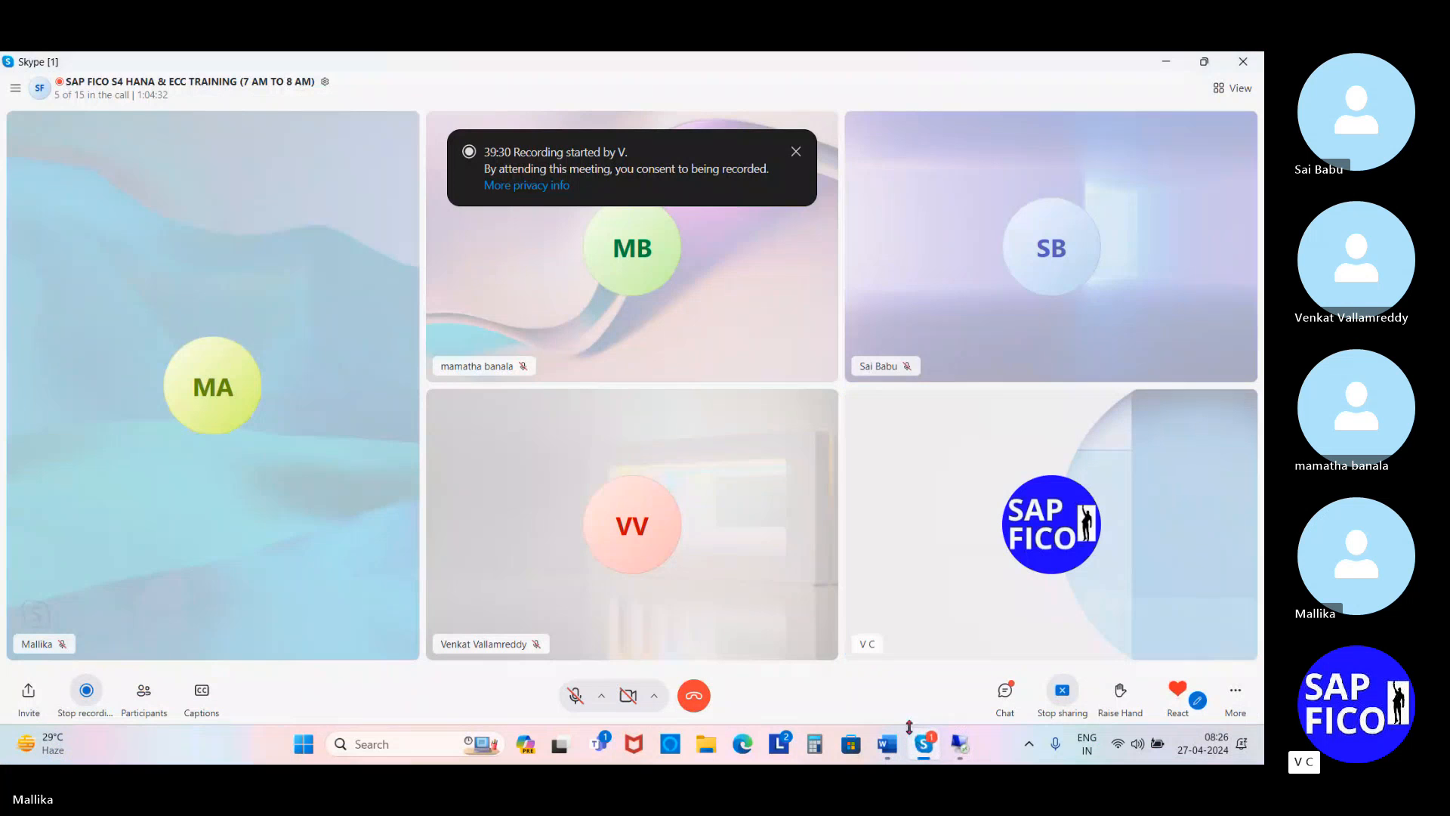
left_click(1004, 702)
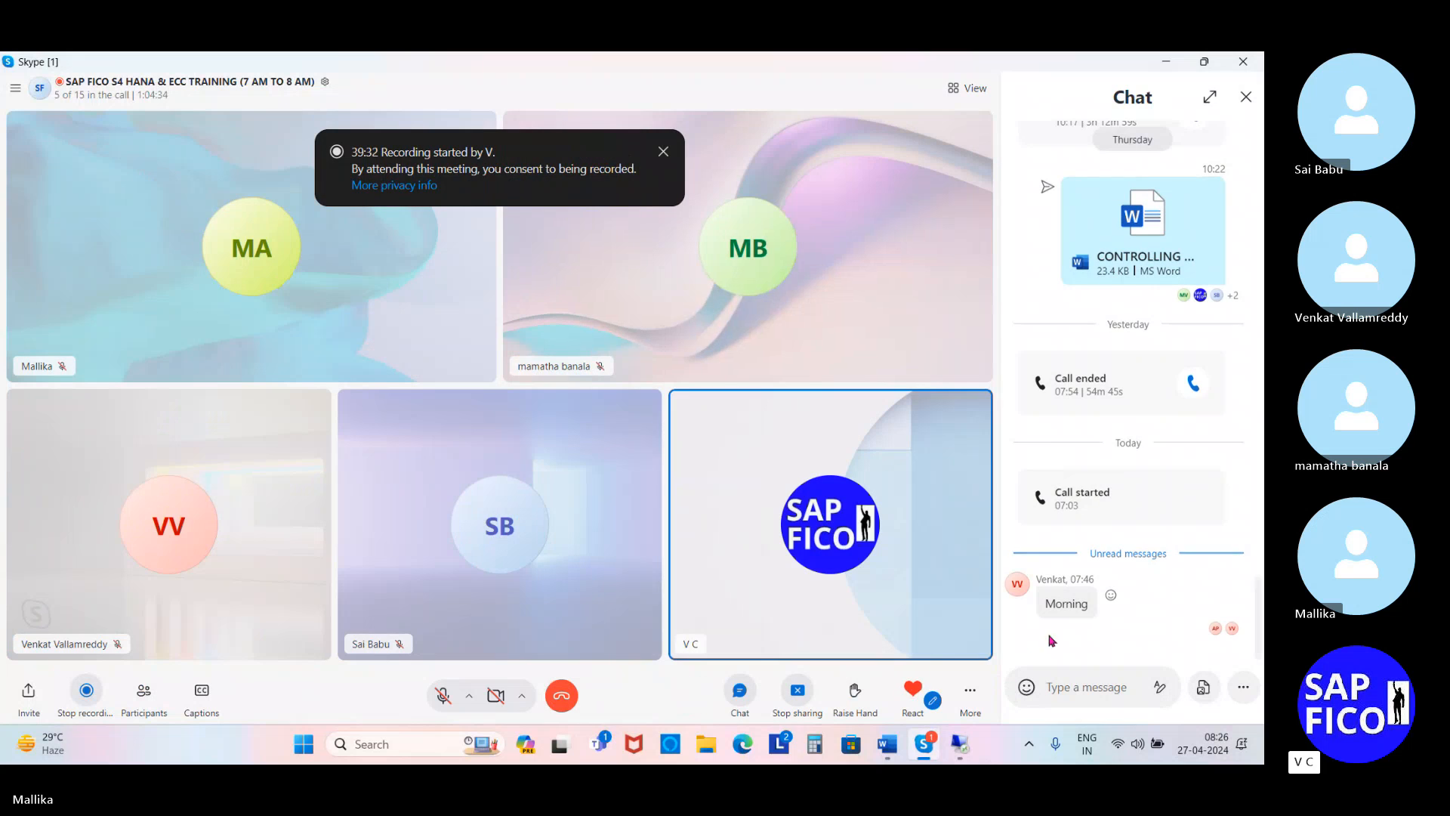
left_click(1089, 703)
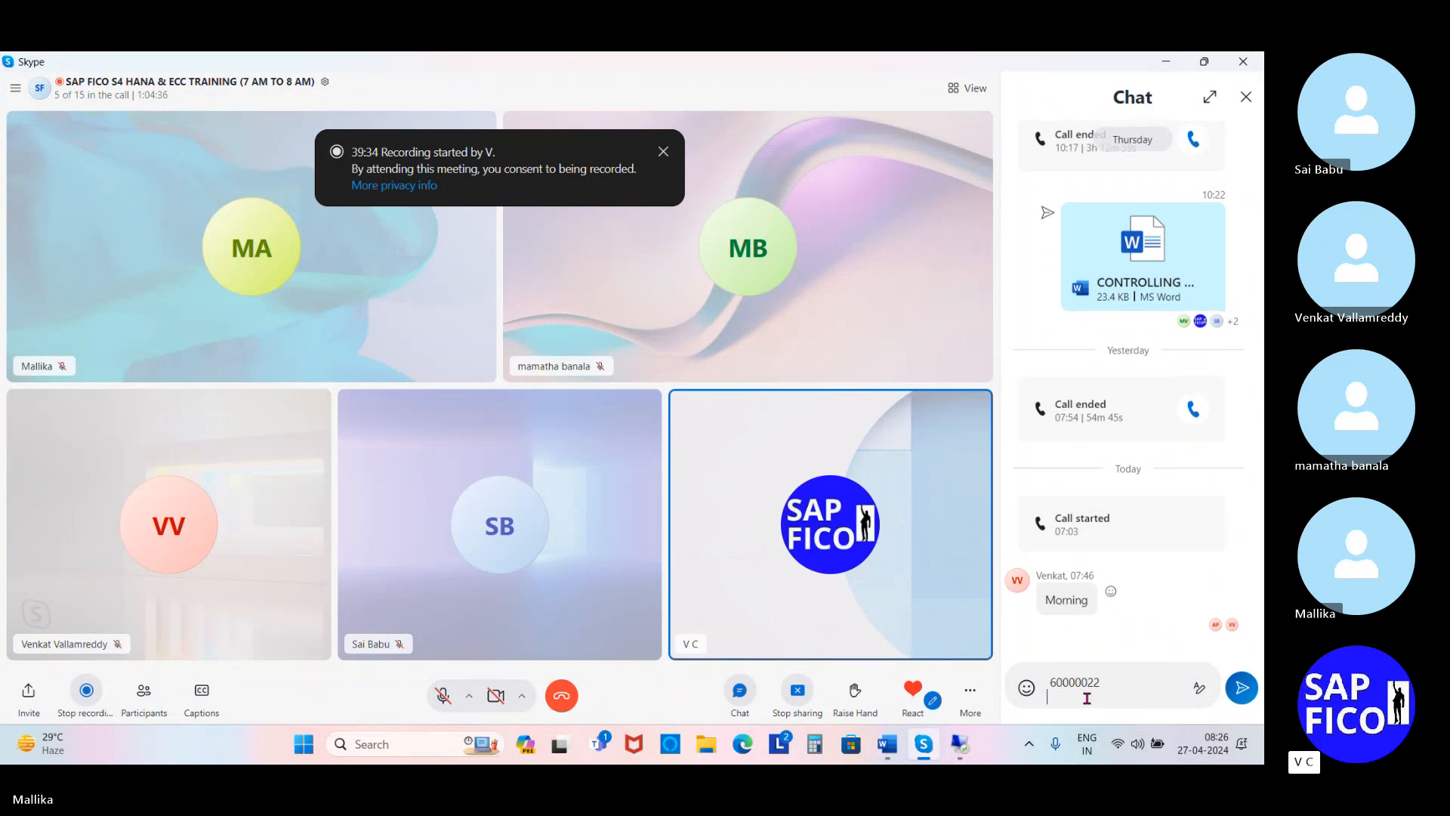
key("ctrl+v")
key("Return")
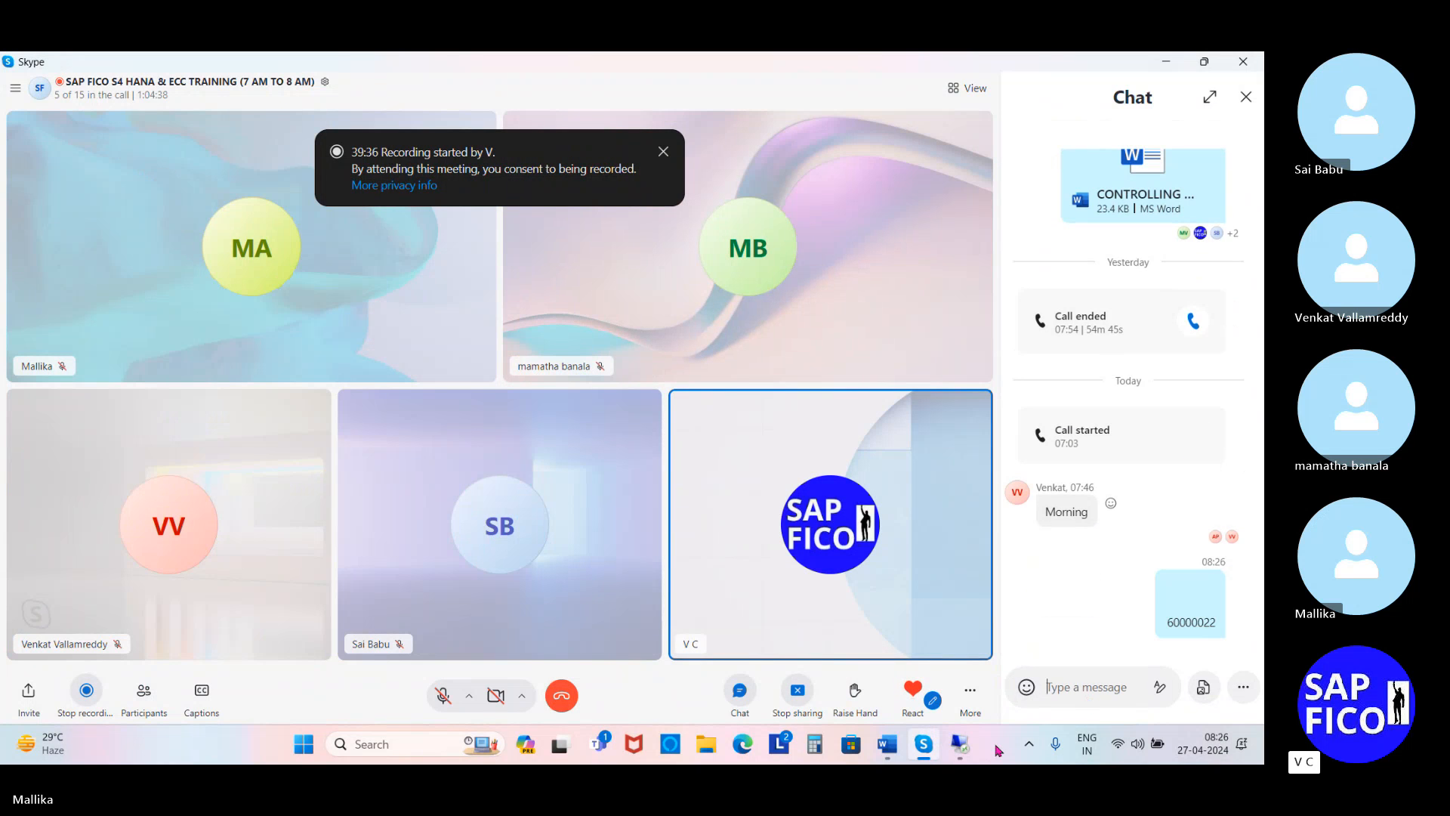
left_click(960, 744)
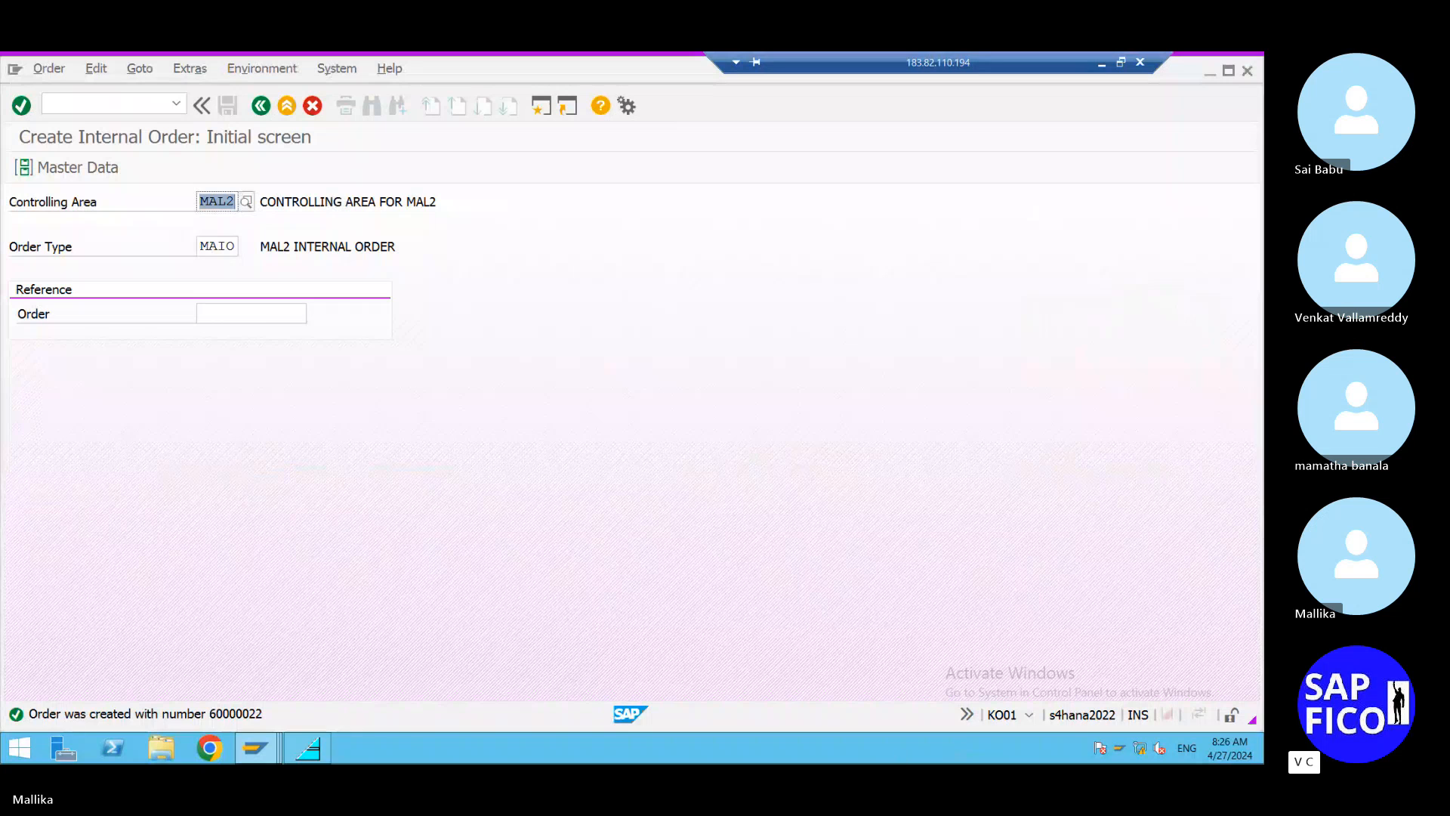
Switch to the Word notes, try to paste the order number after the KO88 internal order settlement line, and undo the paste.
left_click(1102, 64)
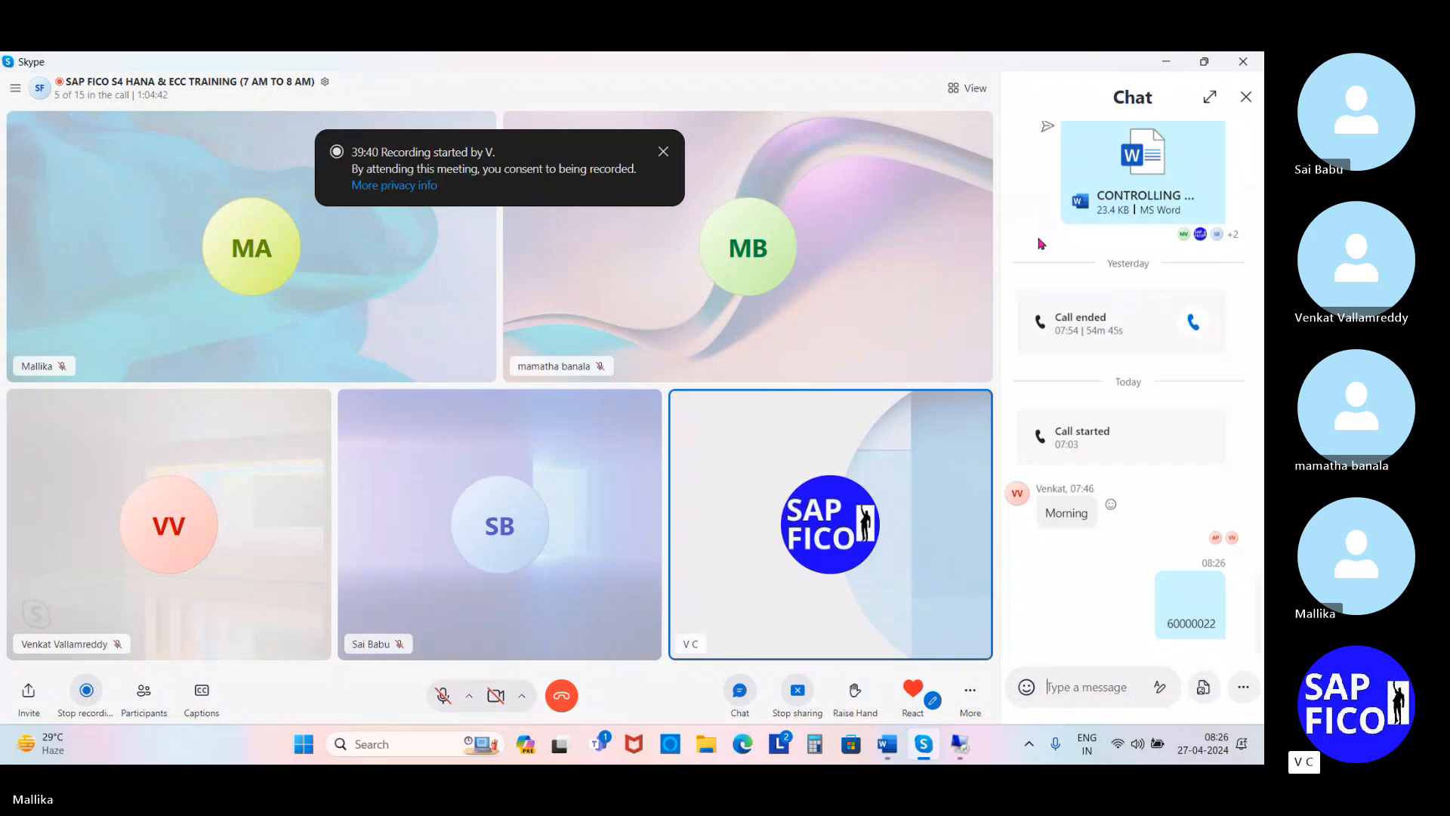
left_click(1166, 62)
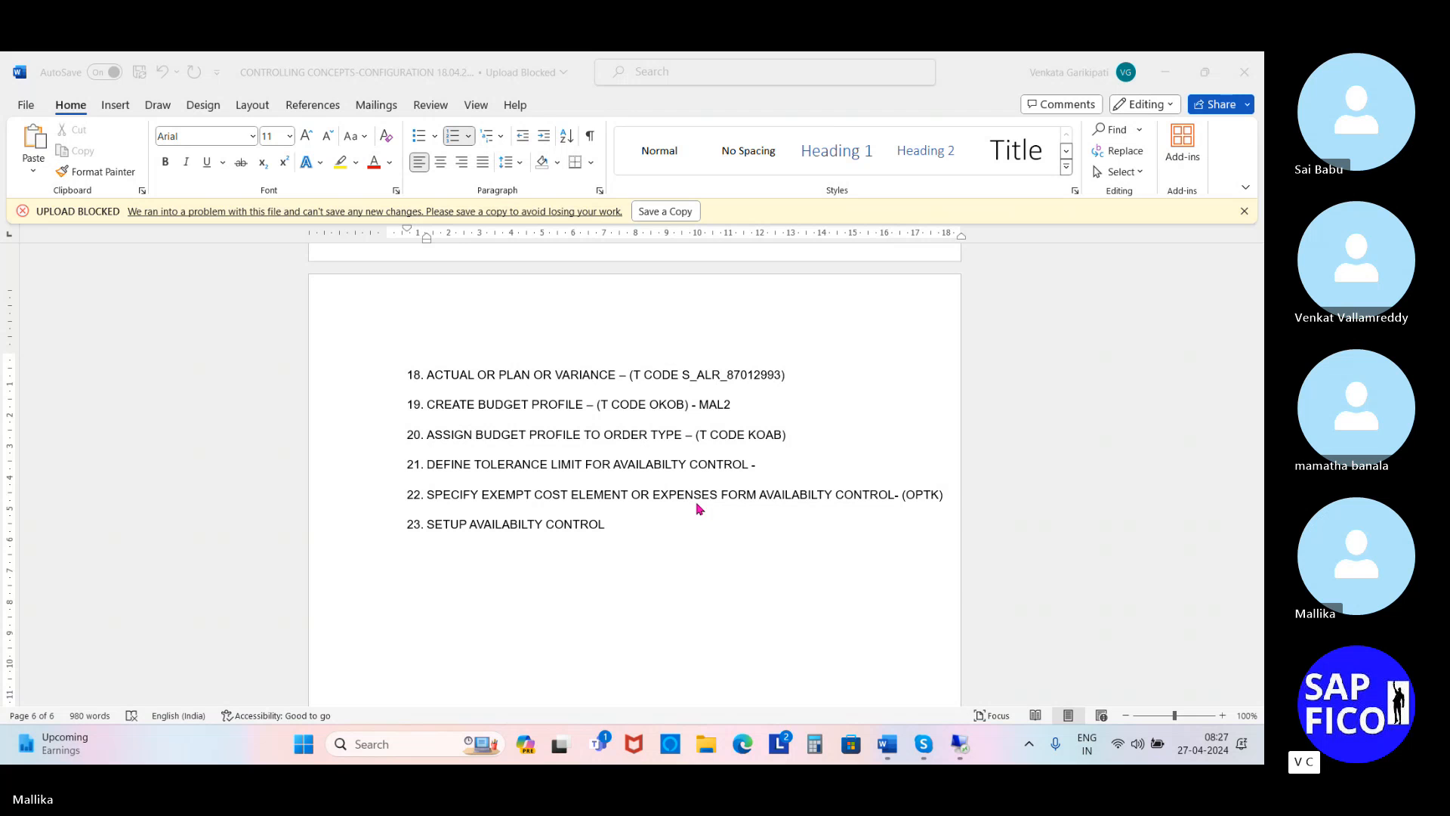
scroll(718, 505, "up", 4)
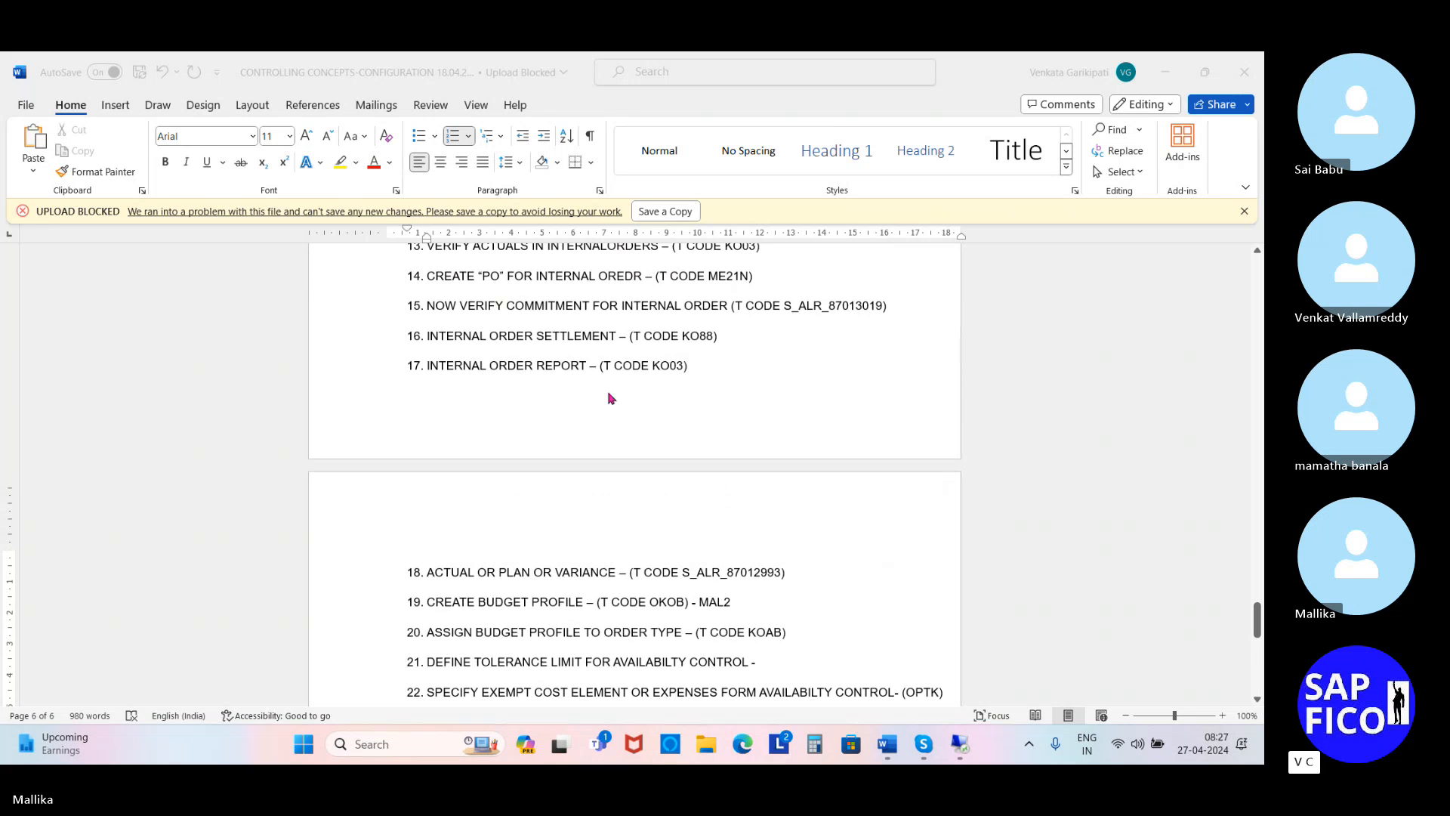
left_click(734, 339)
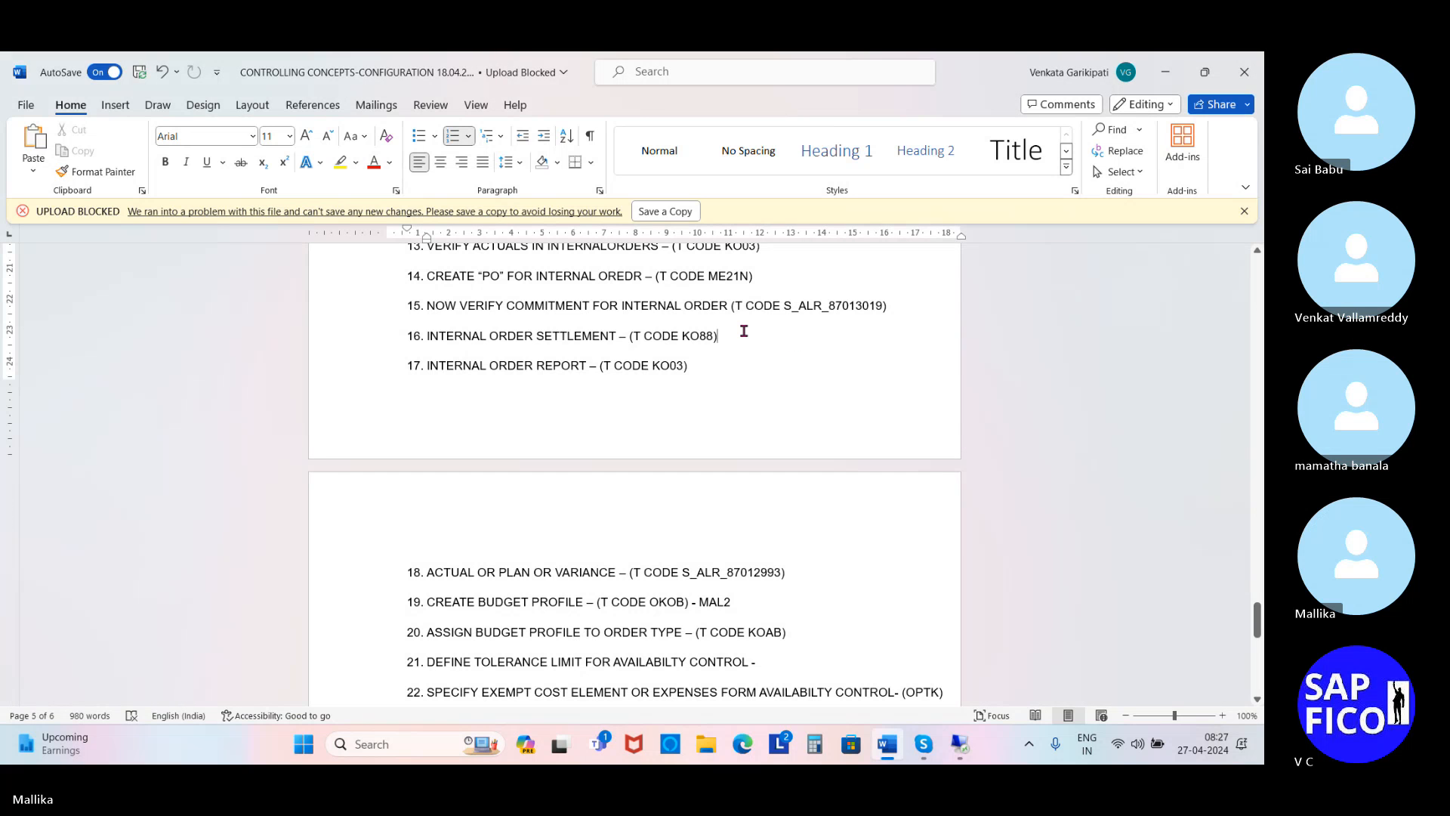
key("ctrl+v")
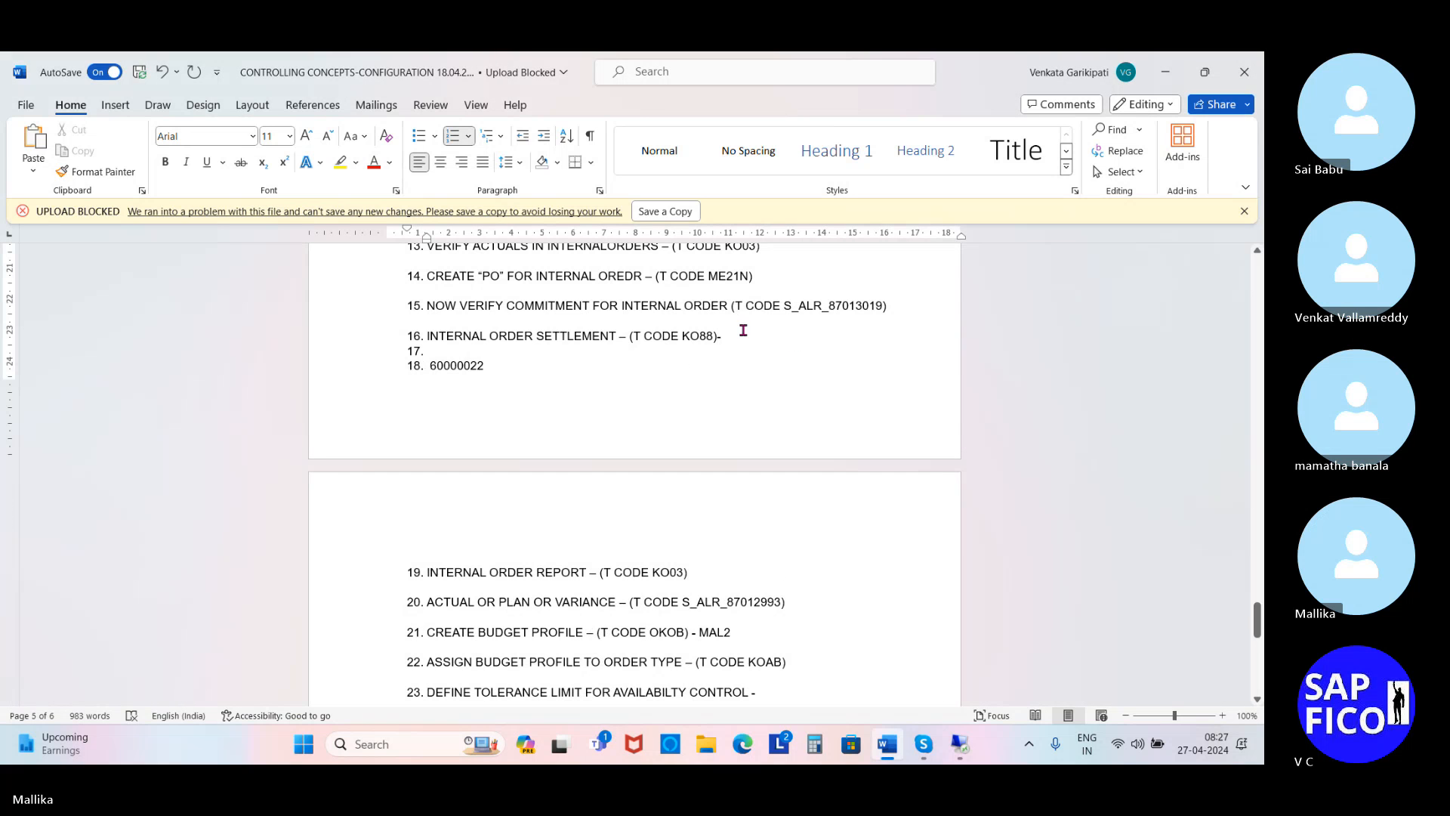
key("ctrl+z")
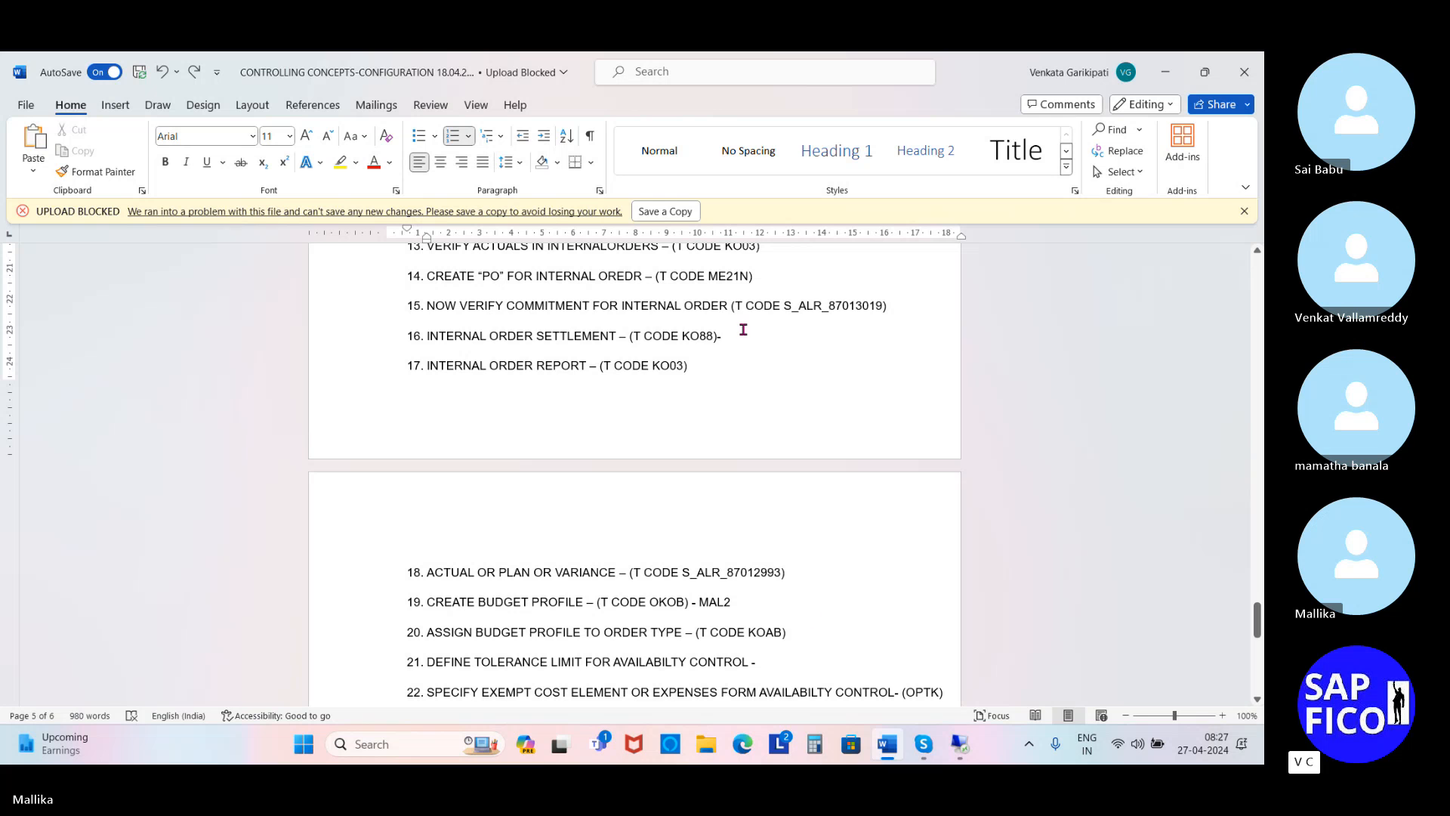
Return to the SAP session and open transaction OKO7 to maintain settlement profiles.
left_click(953, 747)
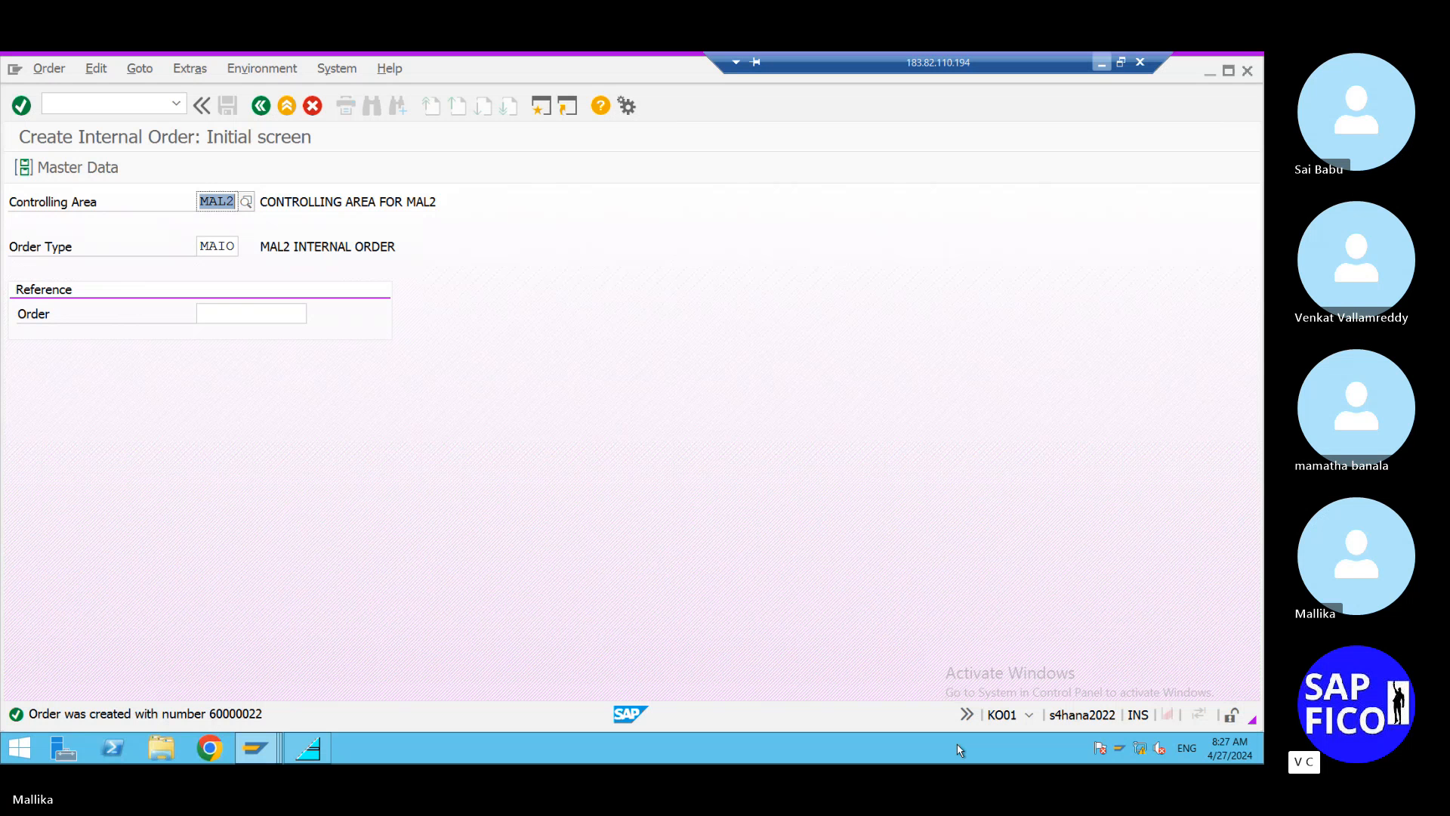
left_click(65, 108)
type("/N")
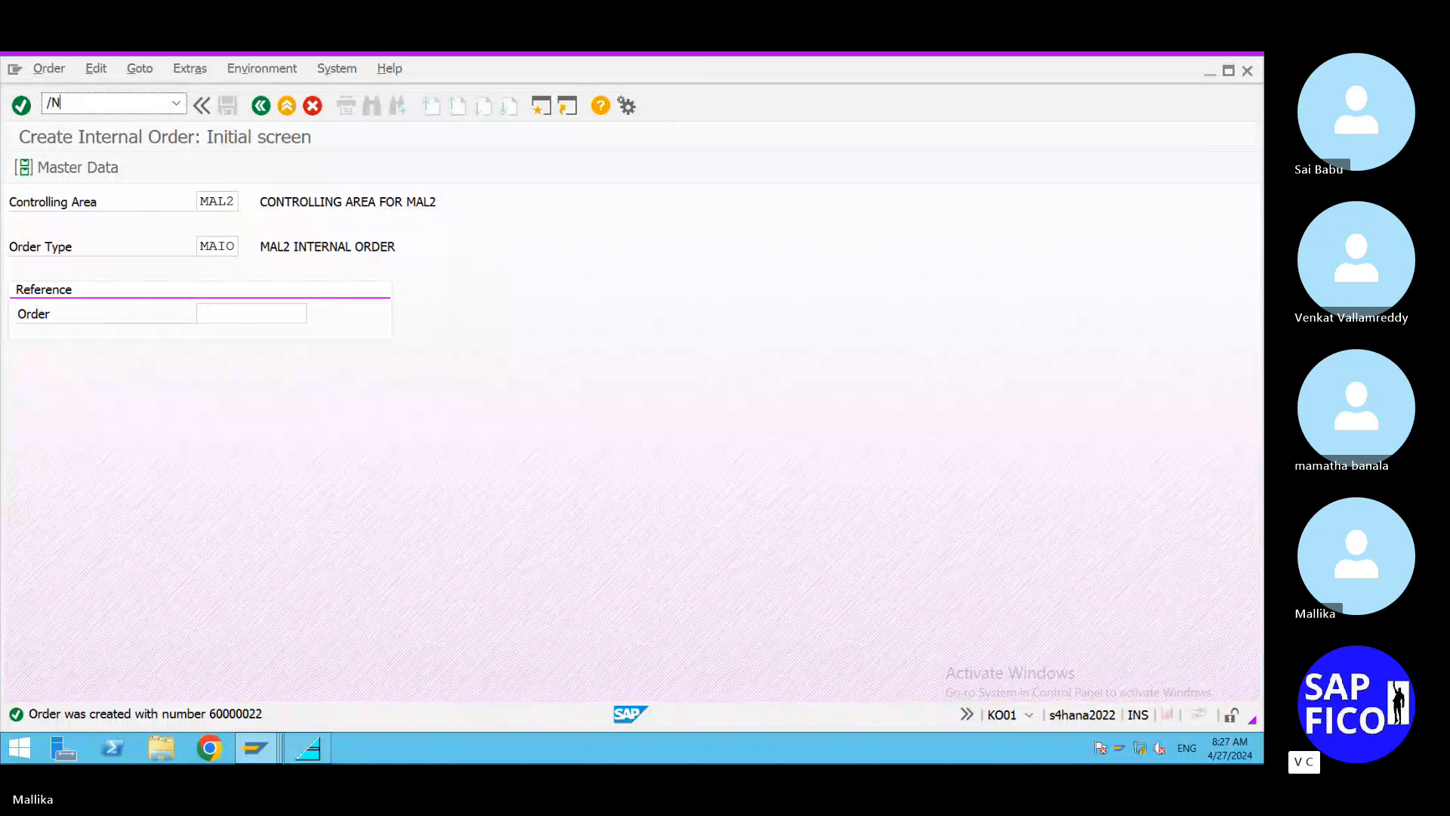
type("OK07")
key("Return")
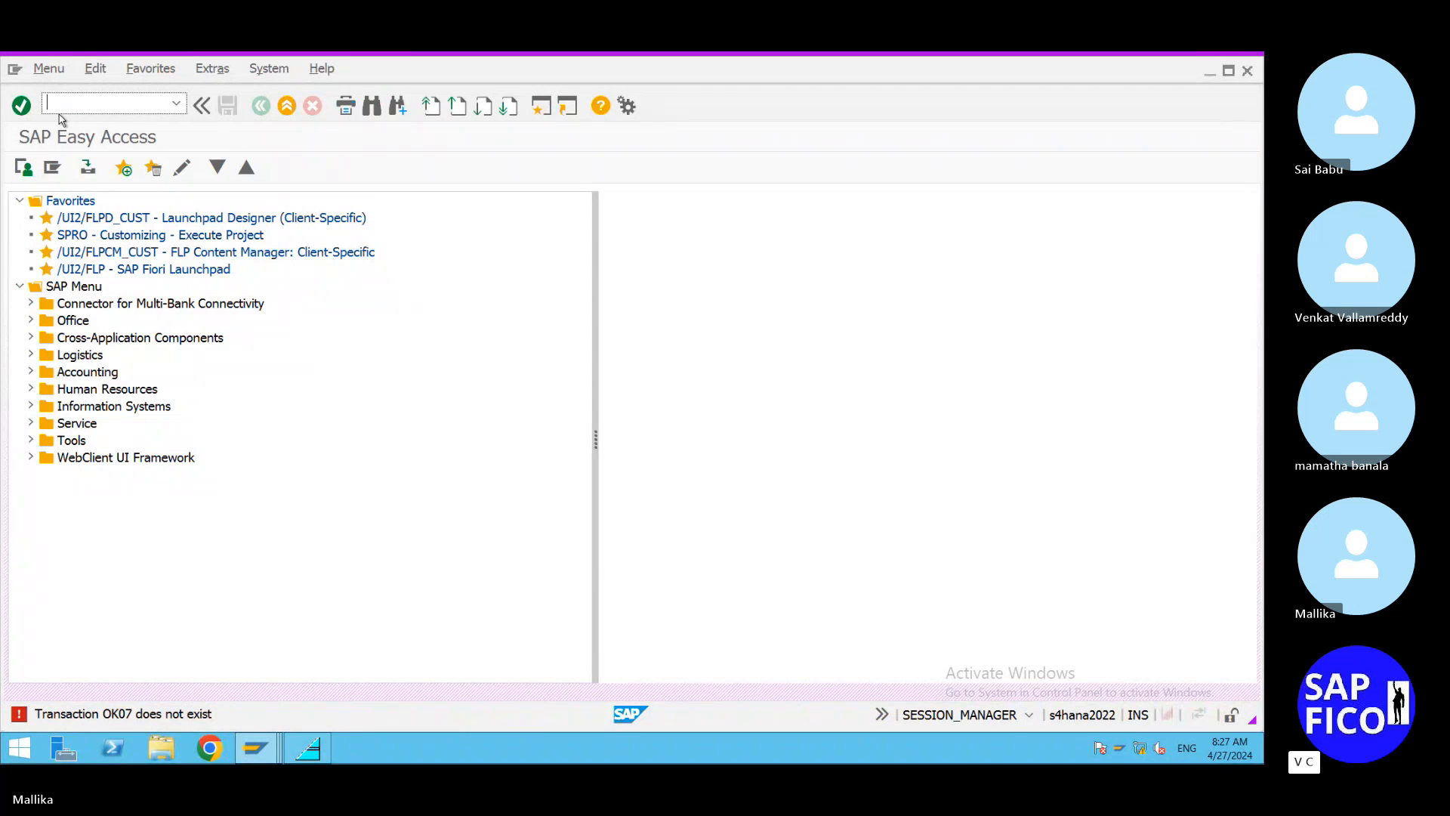
type("/")
type("KOKO7")
key("Return")
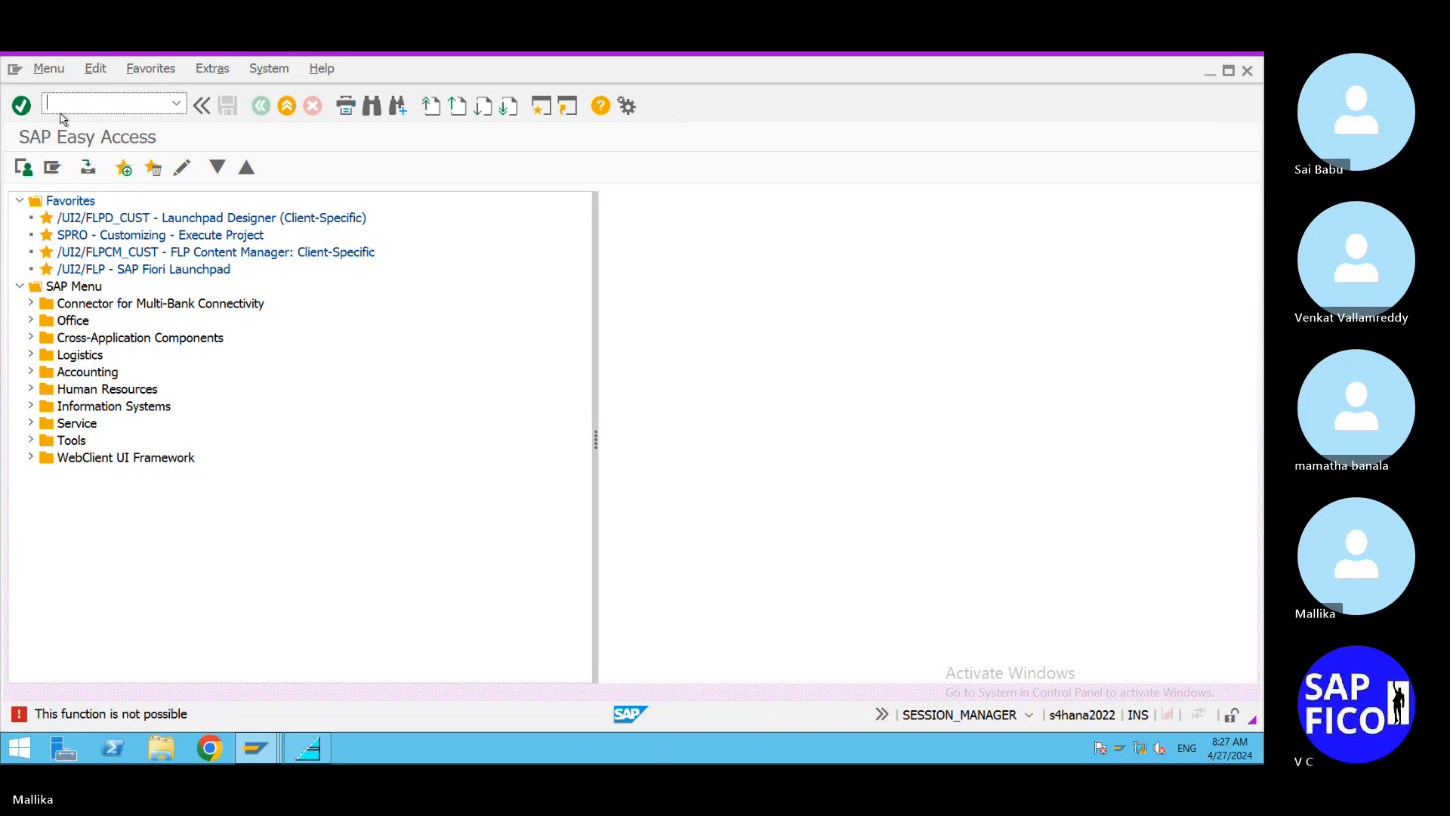
type("/NO")
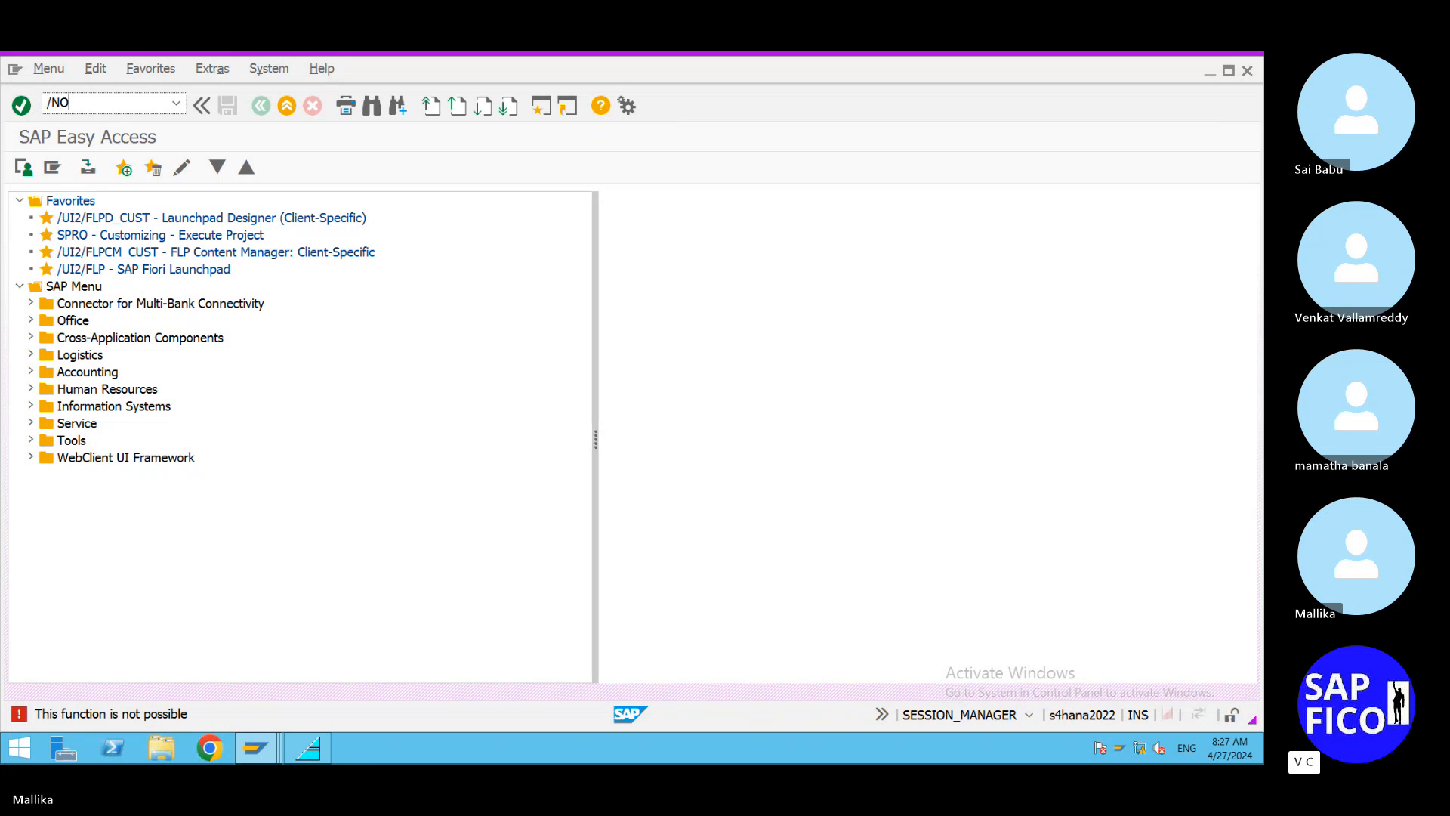
type("KO7")
key("Return")
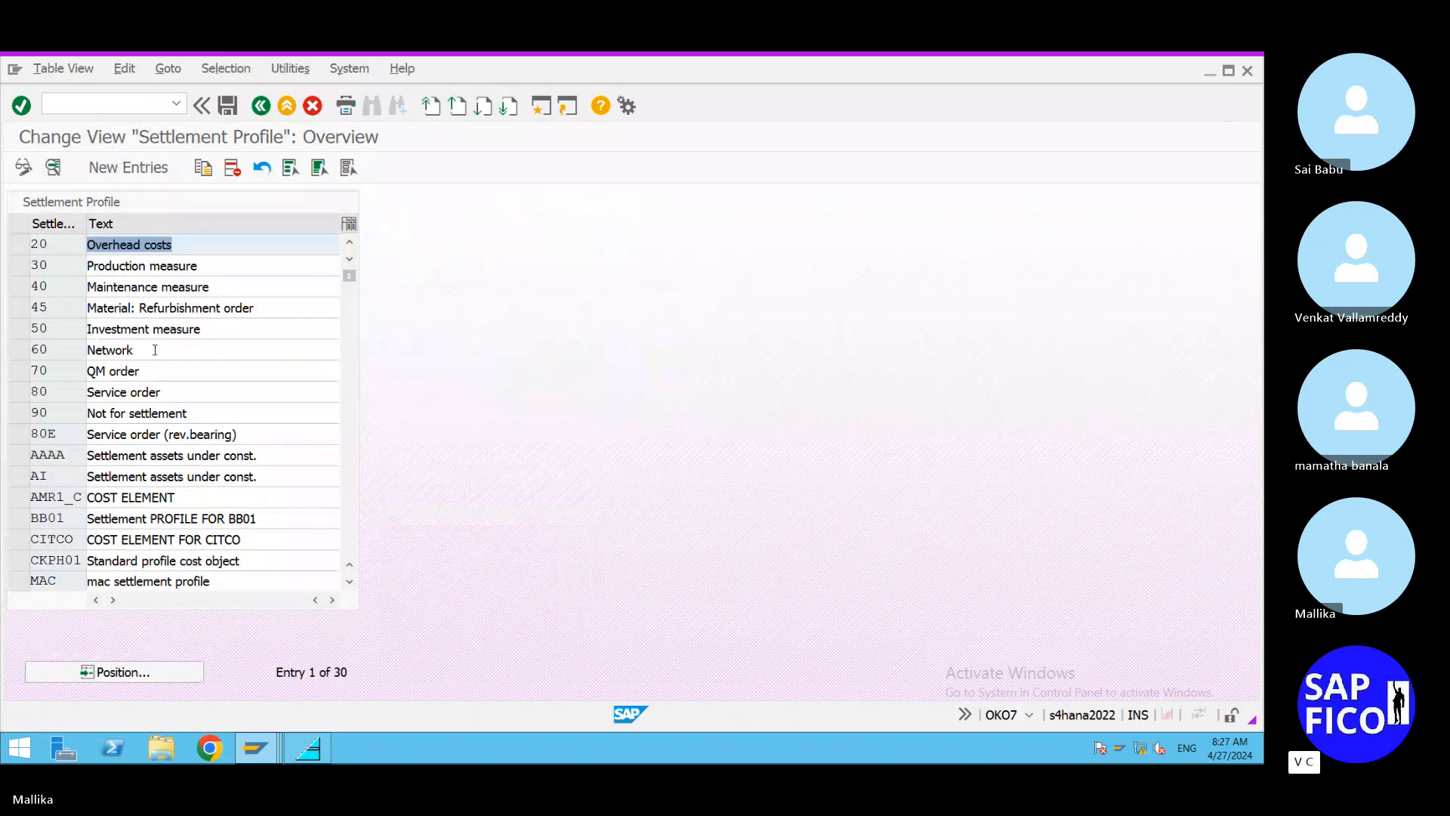
left_click(129, 167)
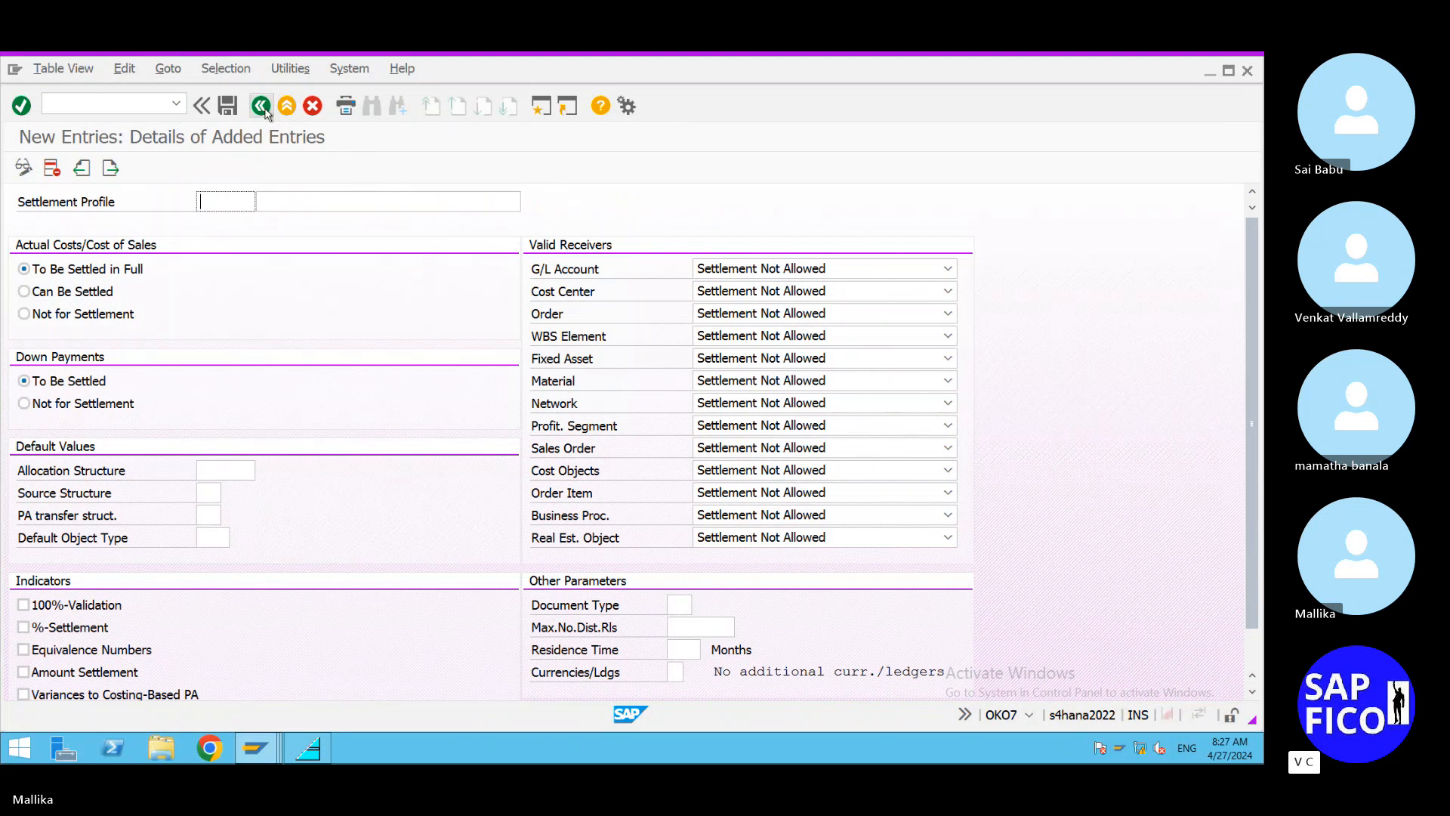
left_click(313, 107)
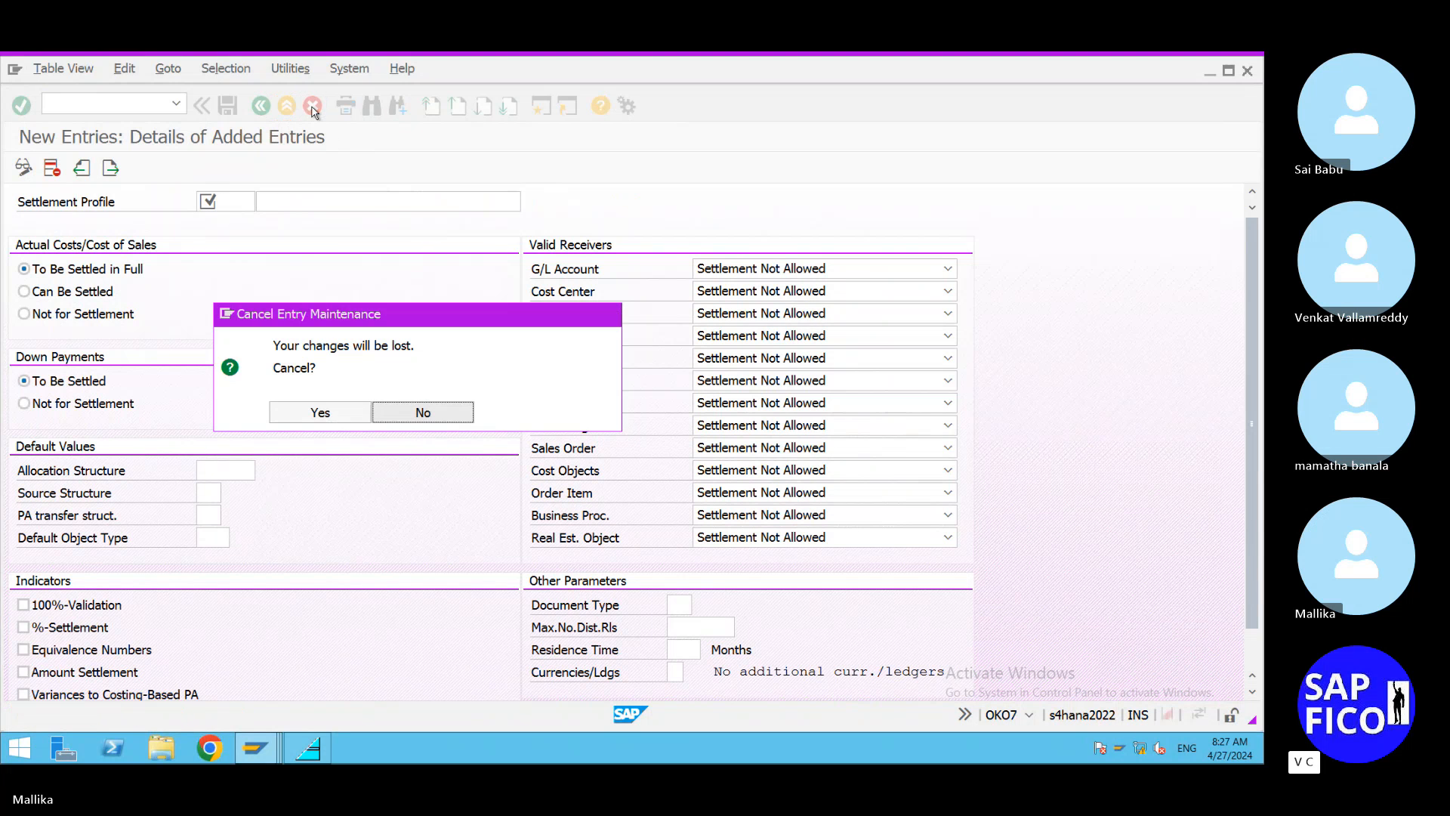
left_click(318, 411)
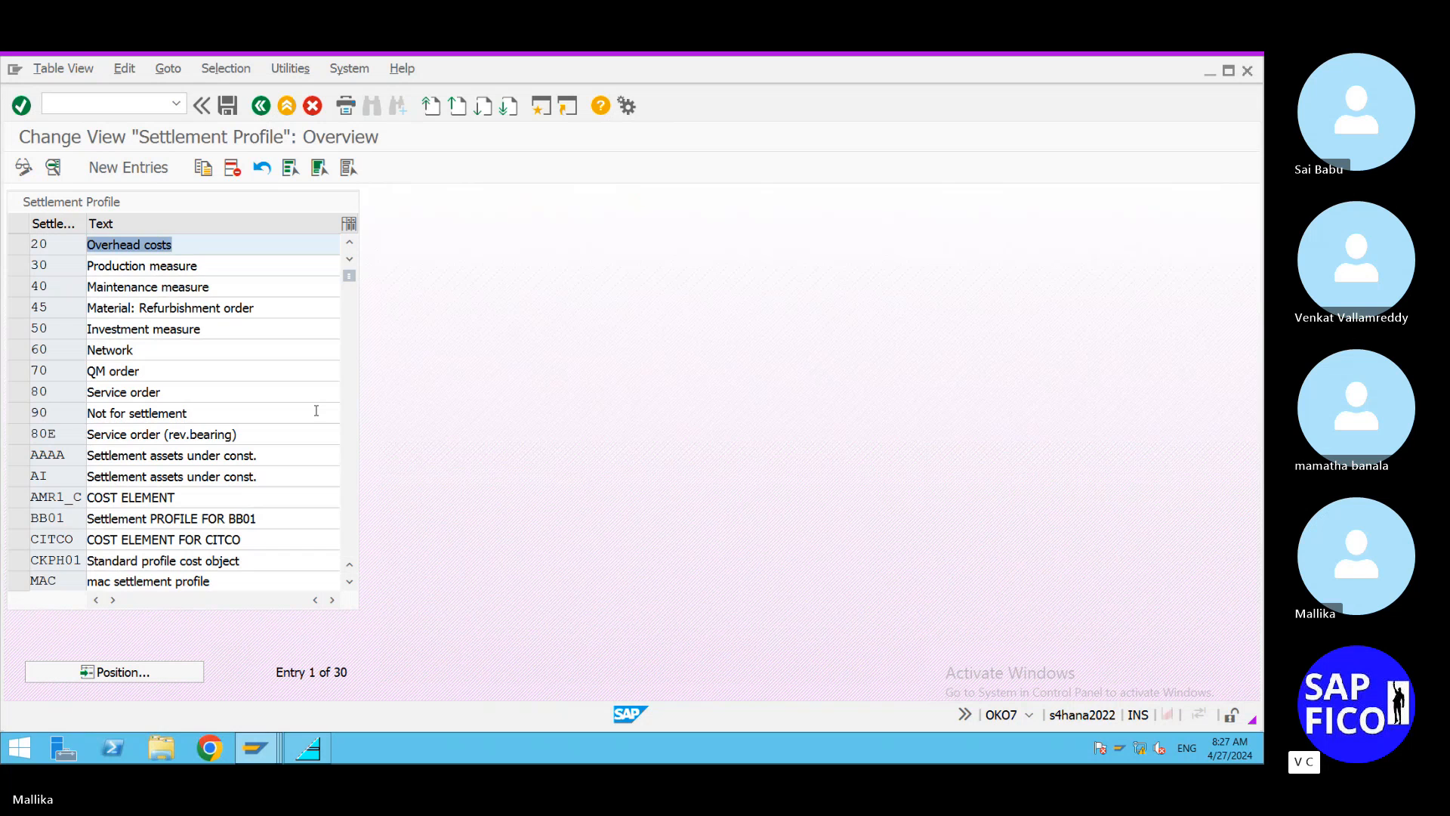
Find settlement profile 30, Production measure, in the overview list and open its details.
scroll(316, 411, "down", 2)
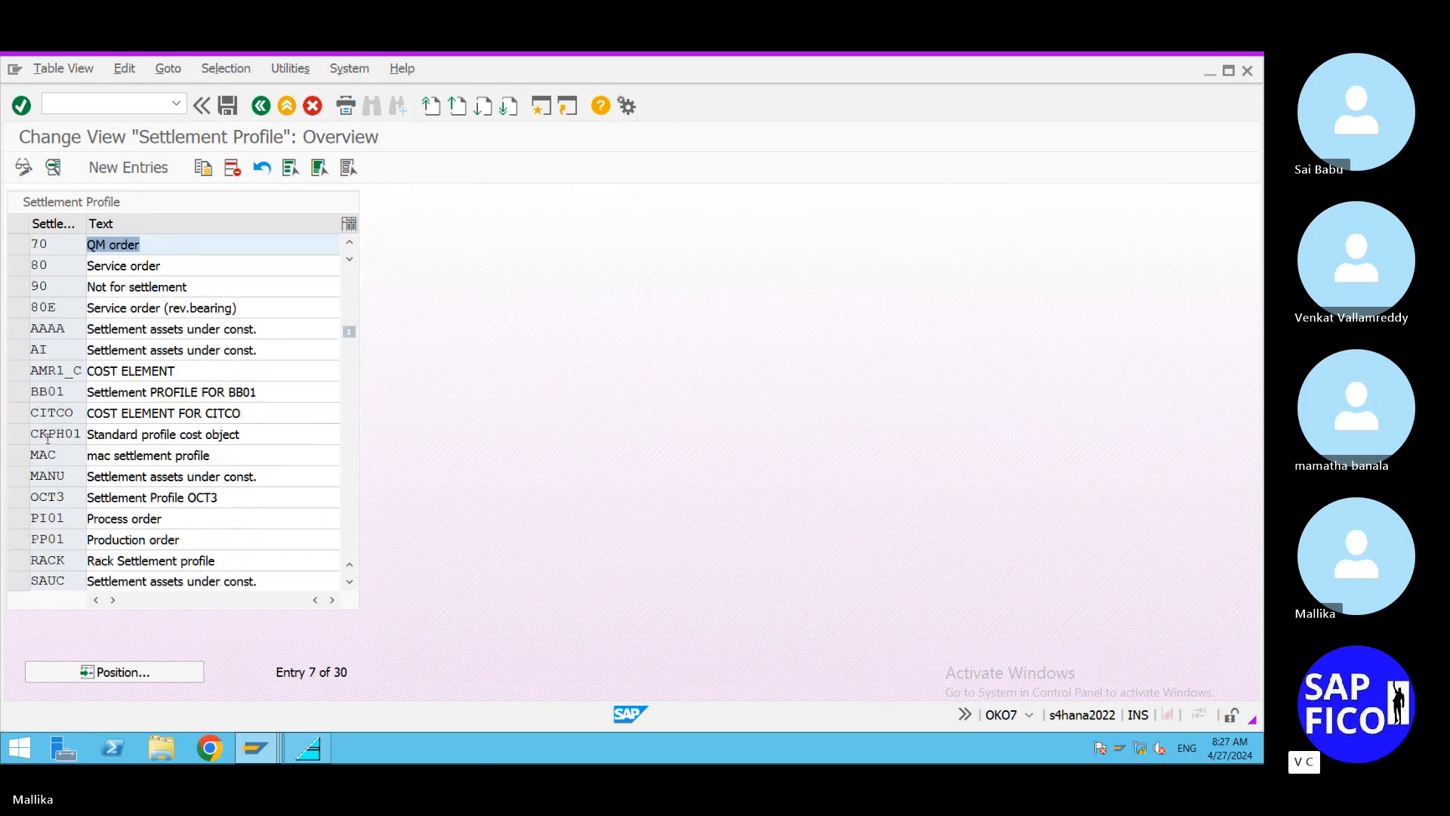
left_click(15, 414)
left_click(15, 414)
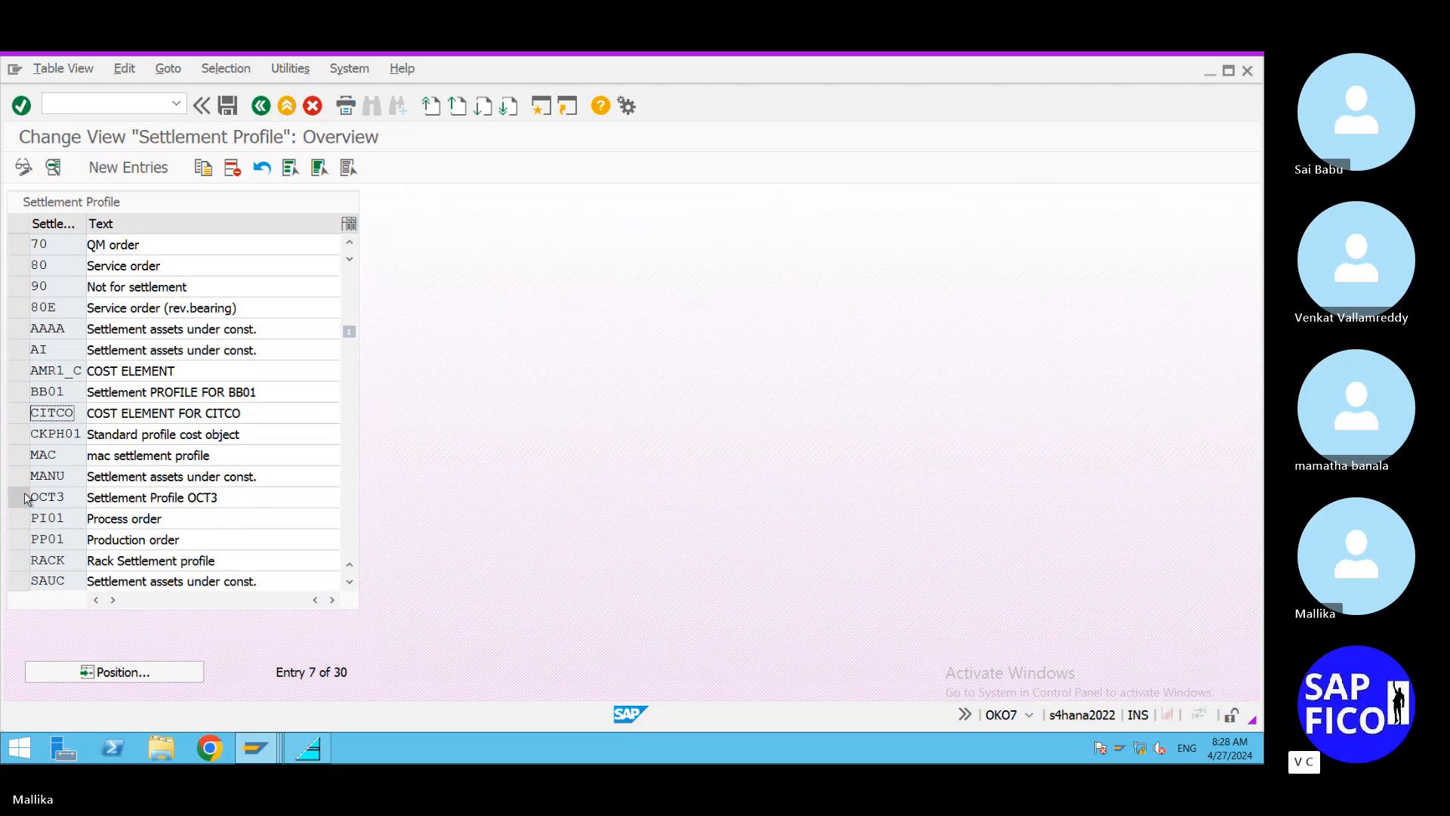
scroll(412, 336, "up", 2)
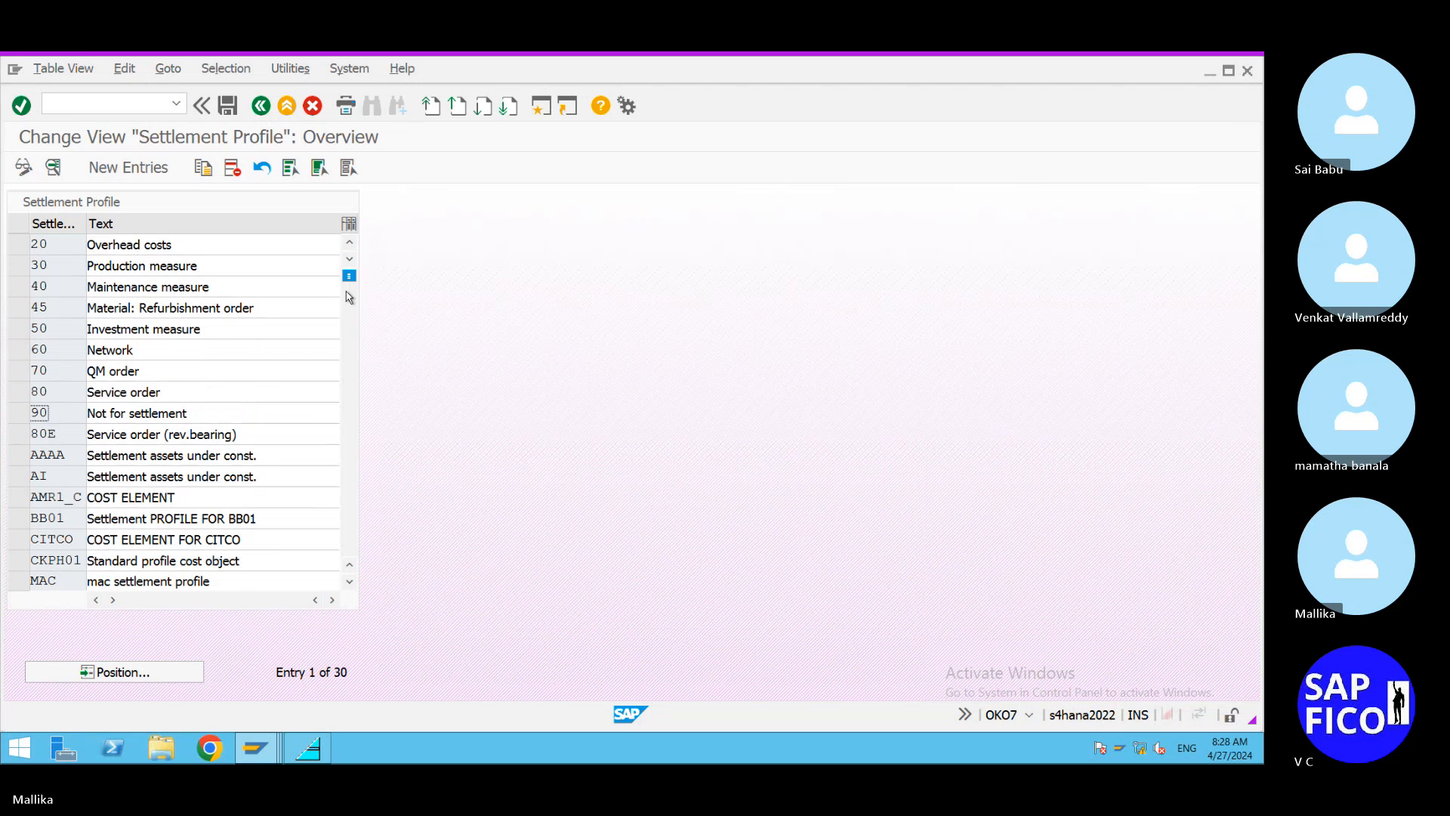
left_click(21, 268)
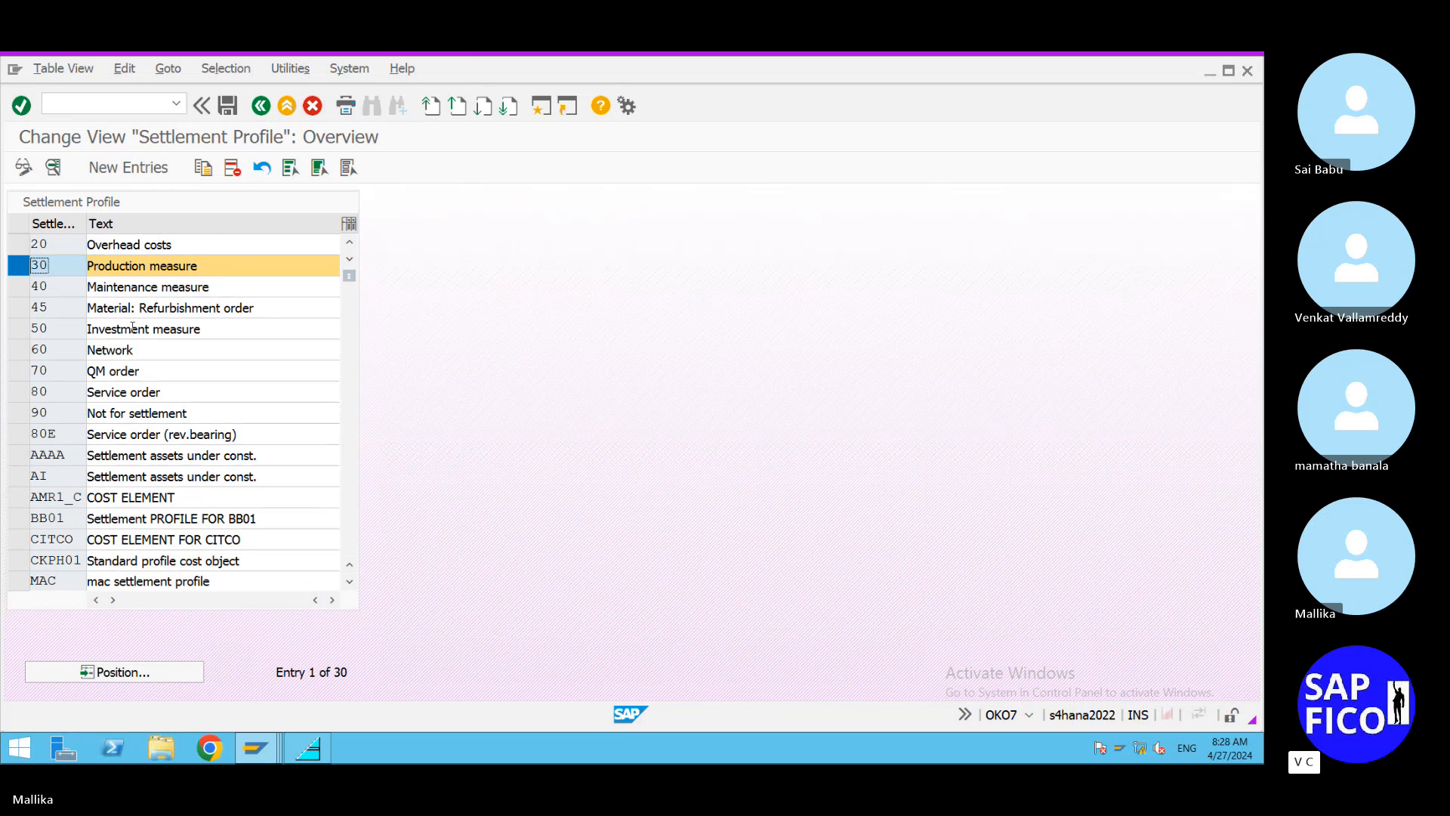
double_click(193, 266)
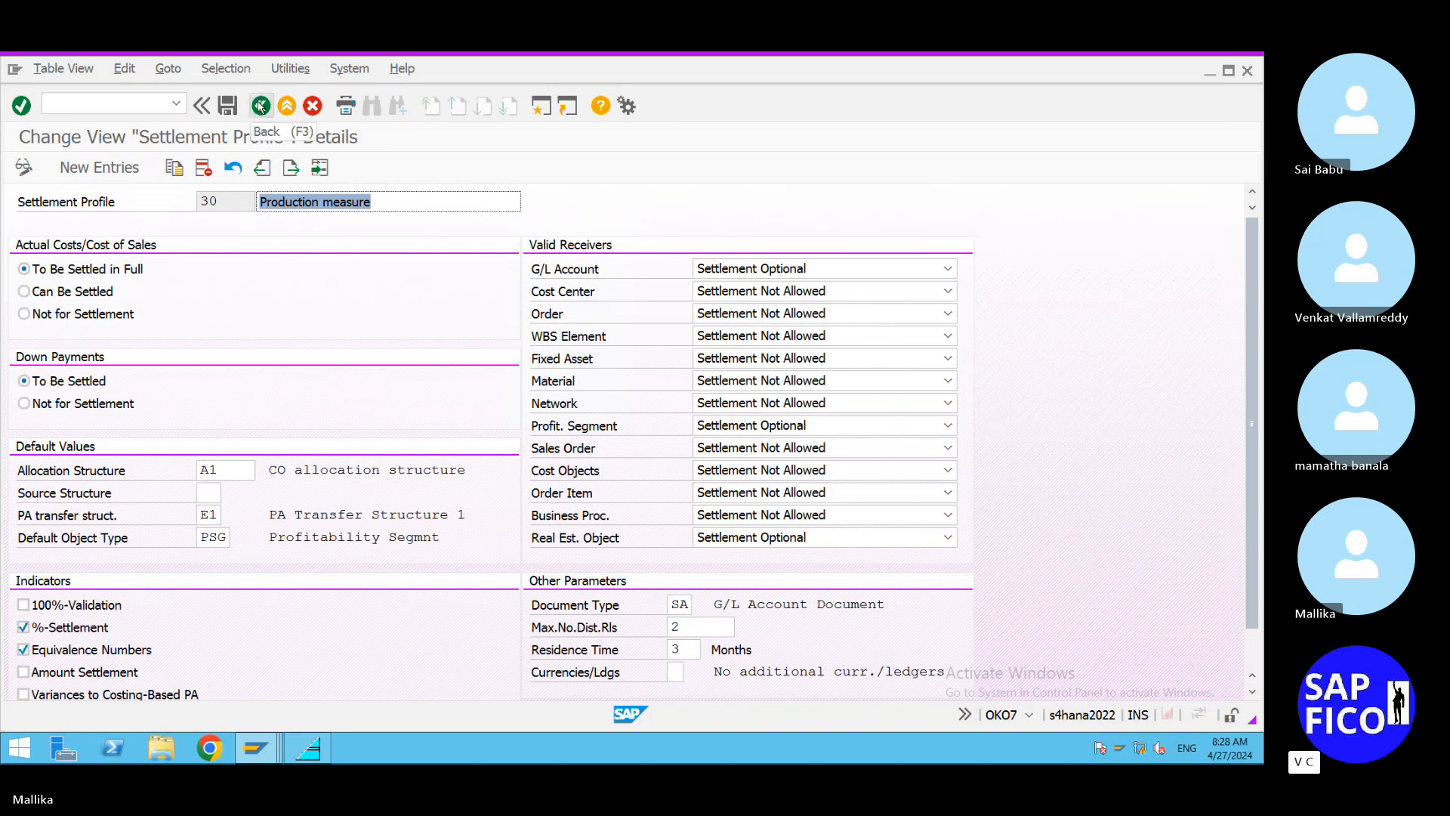
Copy settlement profile 30 as M6 with the description Production measure MAL2 and save it in the proposed customizing request.
left_click(176, 168)
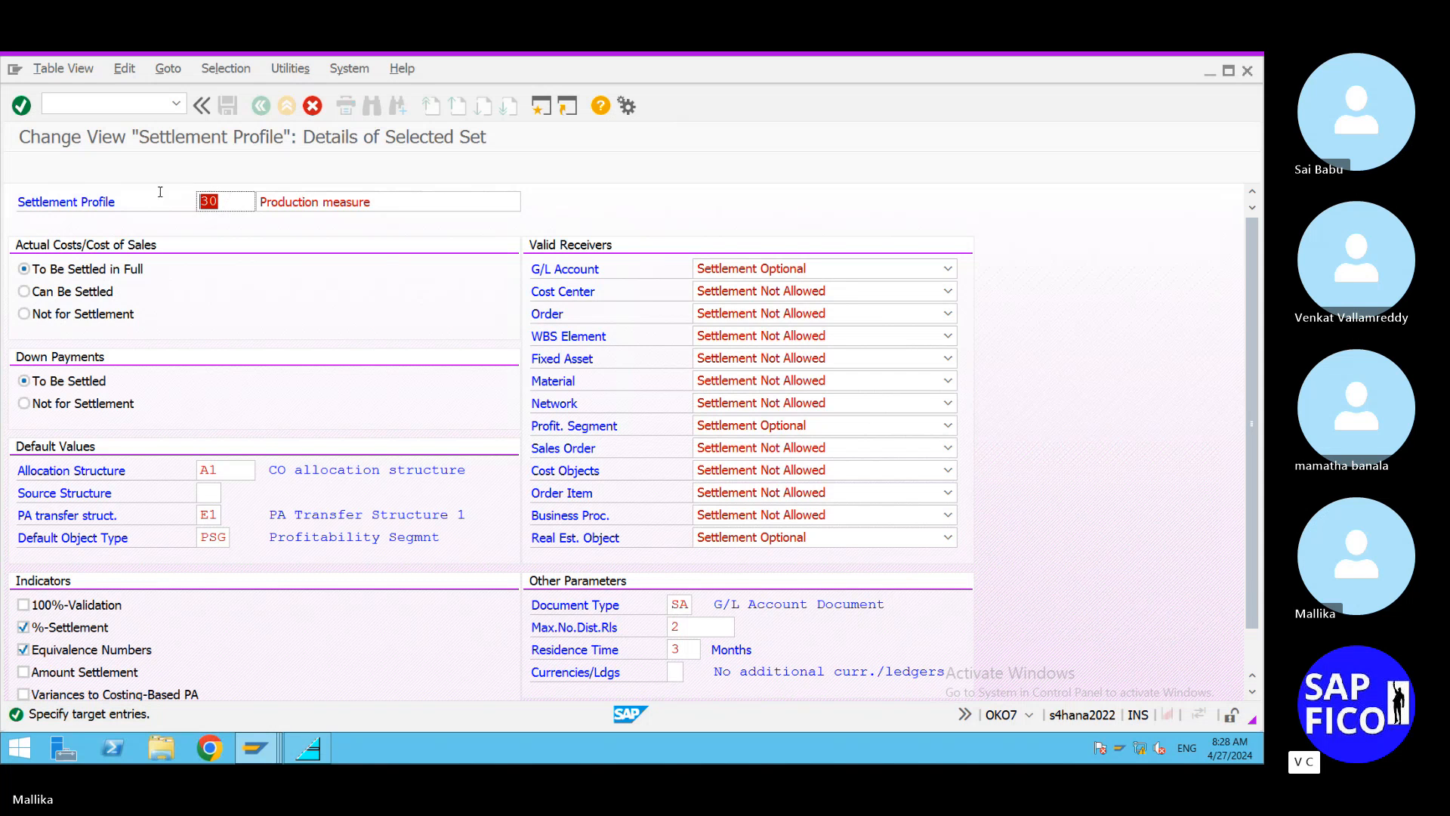
key("BackSpace")
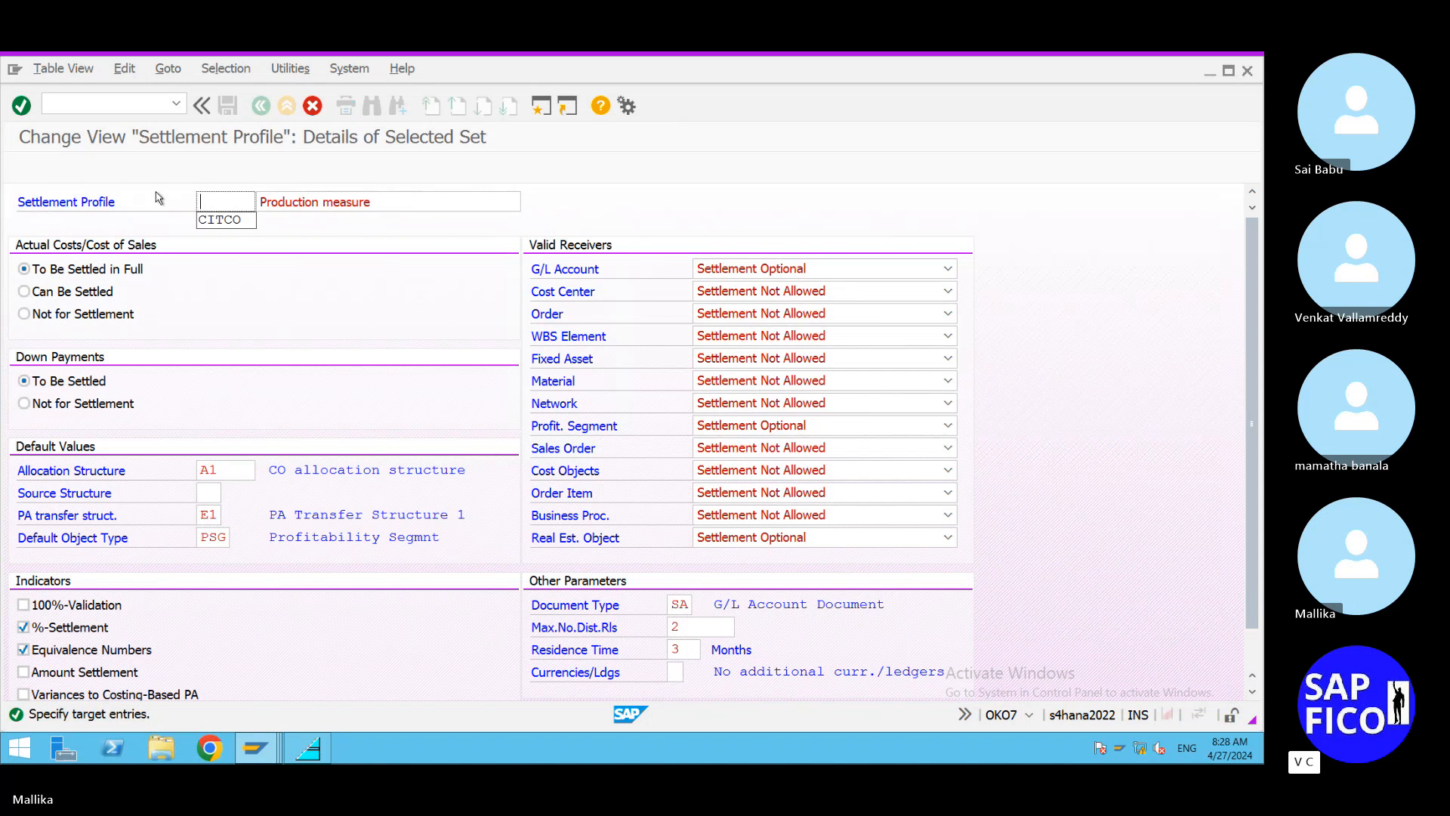
type("MAL")
key("BackSpace")
key("BackSpace")
type("6")
left_click(400, 201)
type("MAL2")
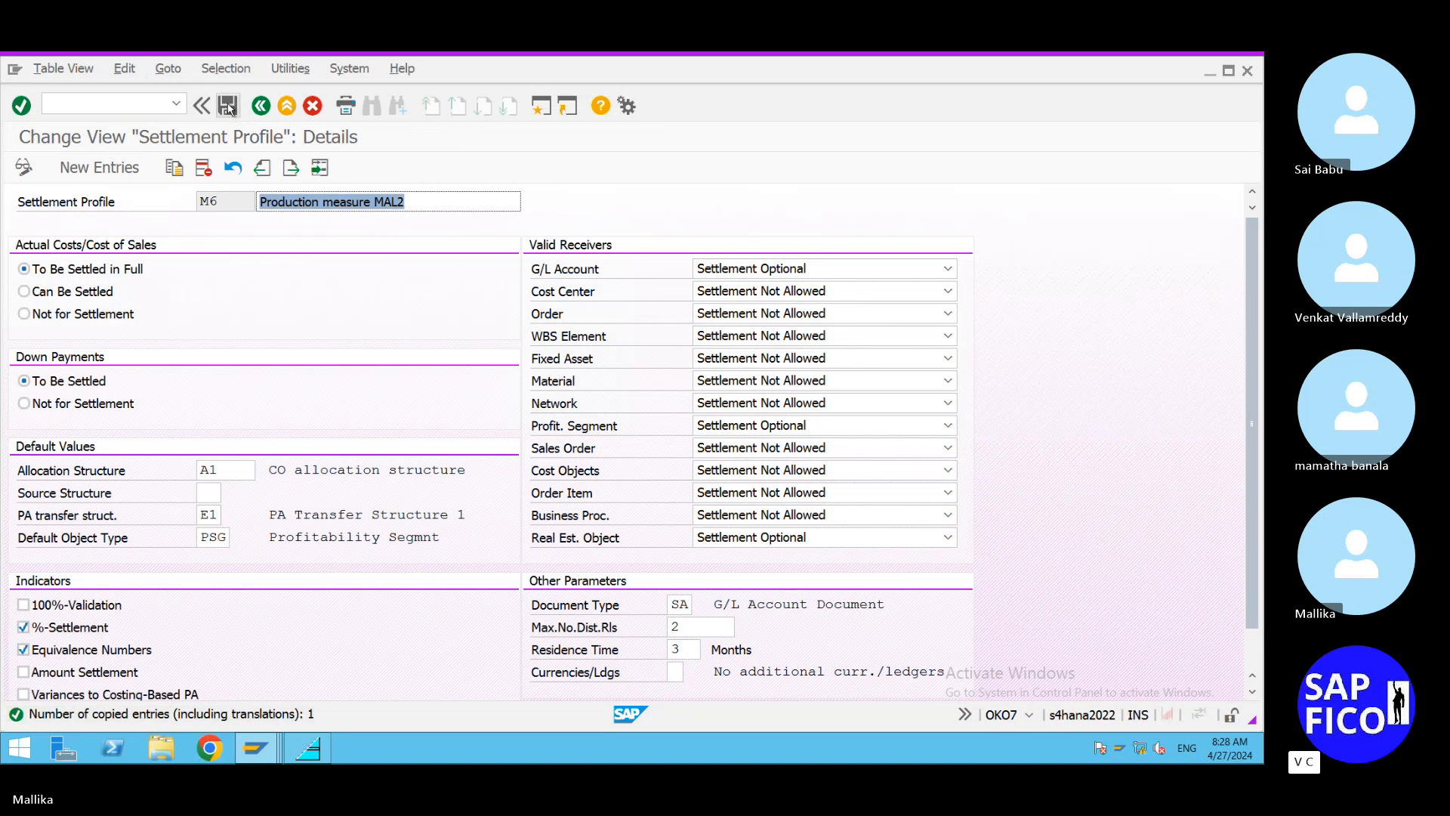
left_click(229, 106)
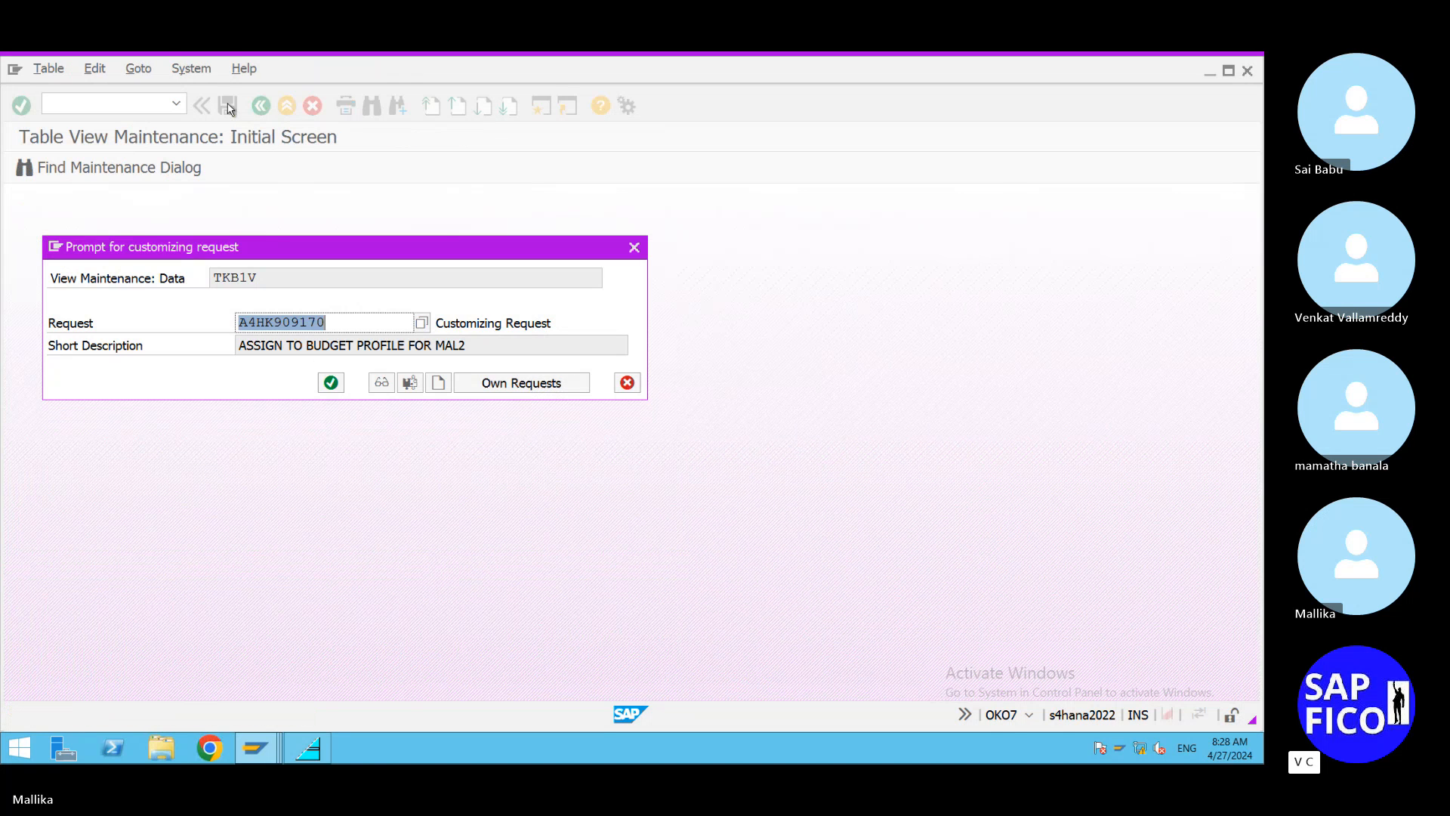
left_click(332, 384)
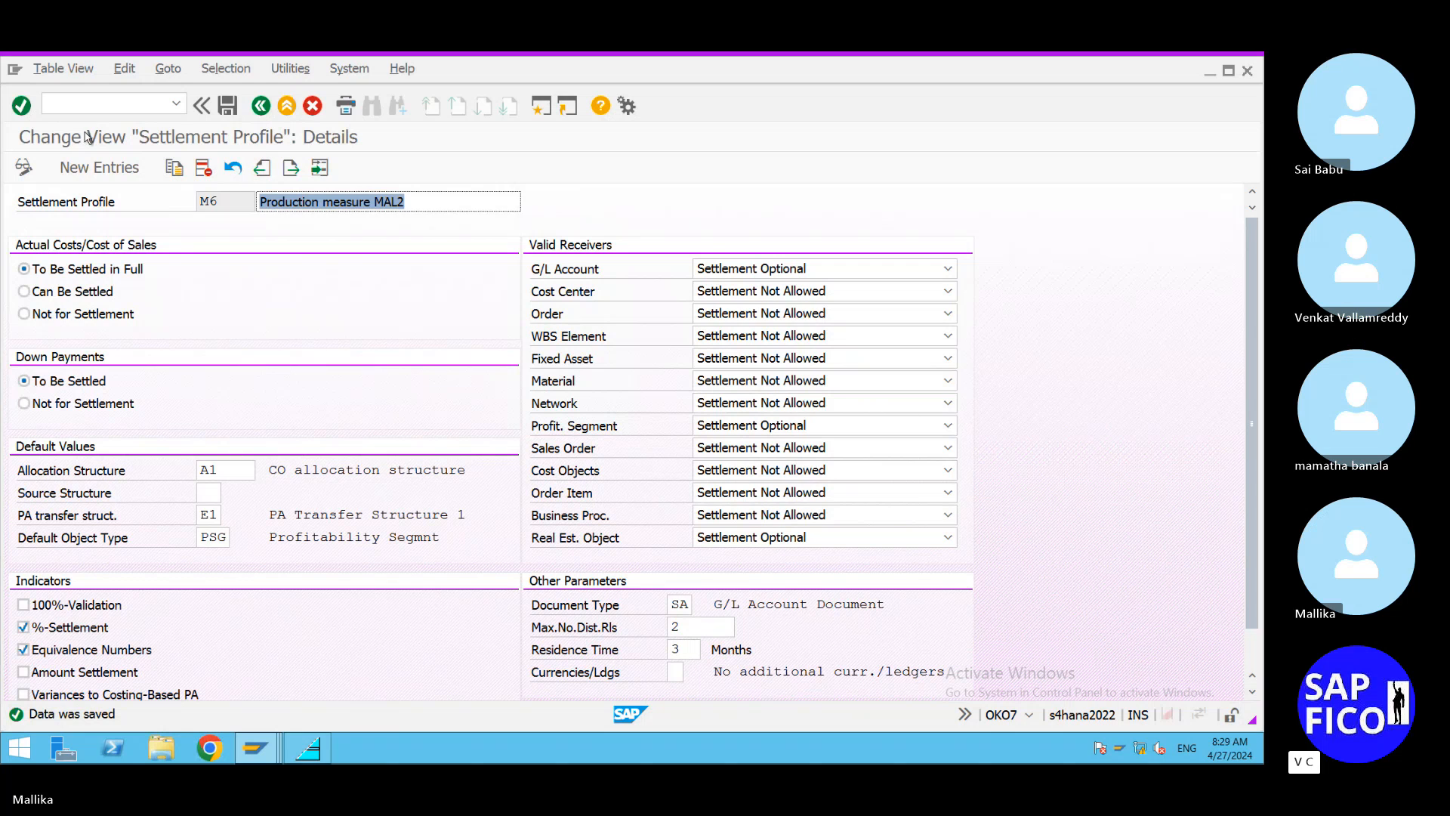
Open the newly created internal order for change with transaction KO02, view its control data and open its settlement rule.
left_click(64, 103)
type("/N")
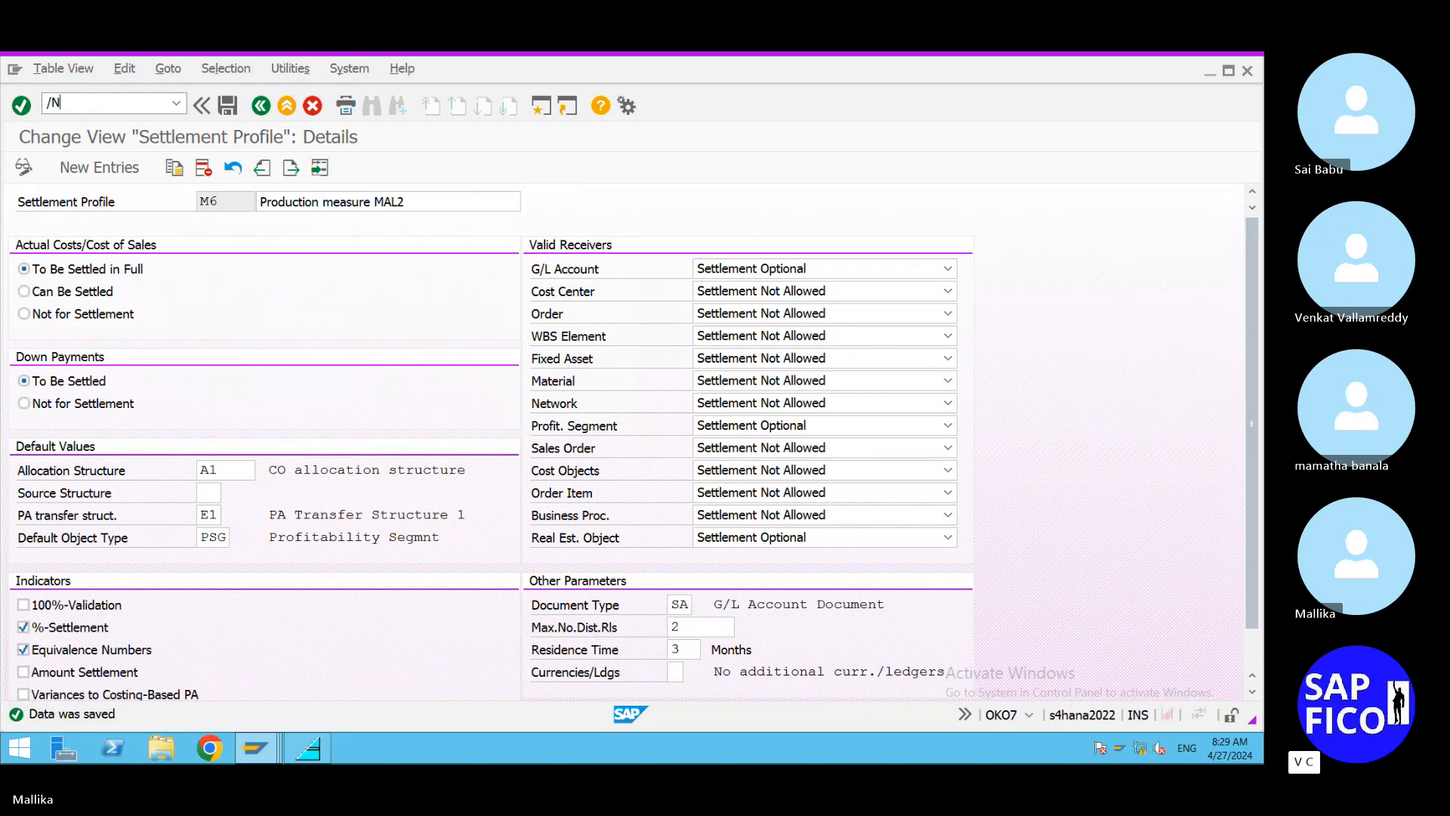
type("KO02")
key("Return")
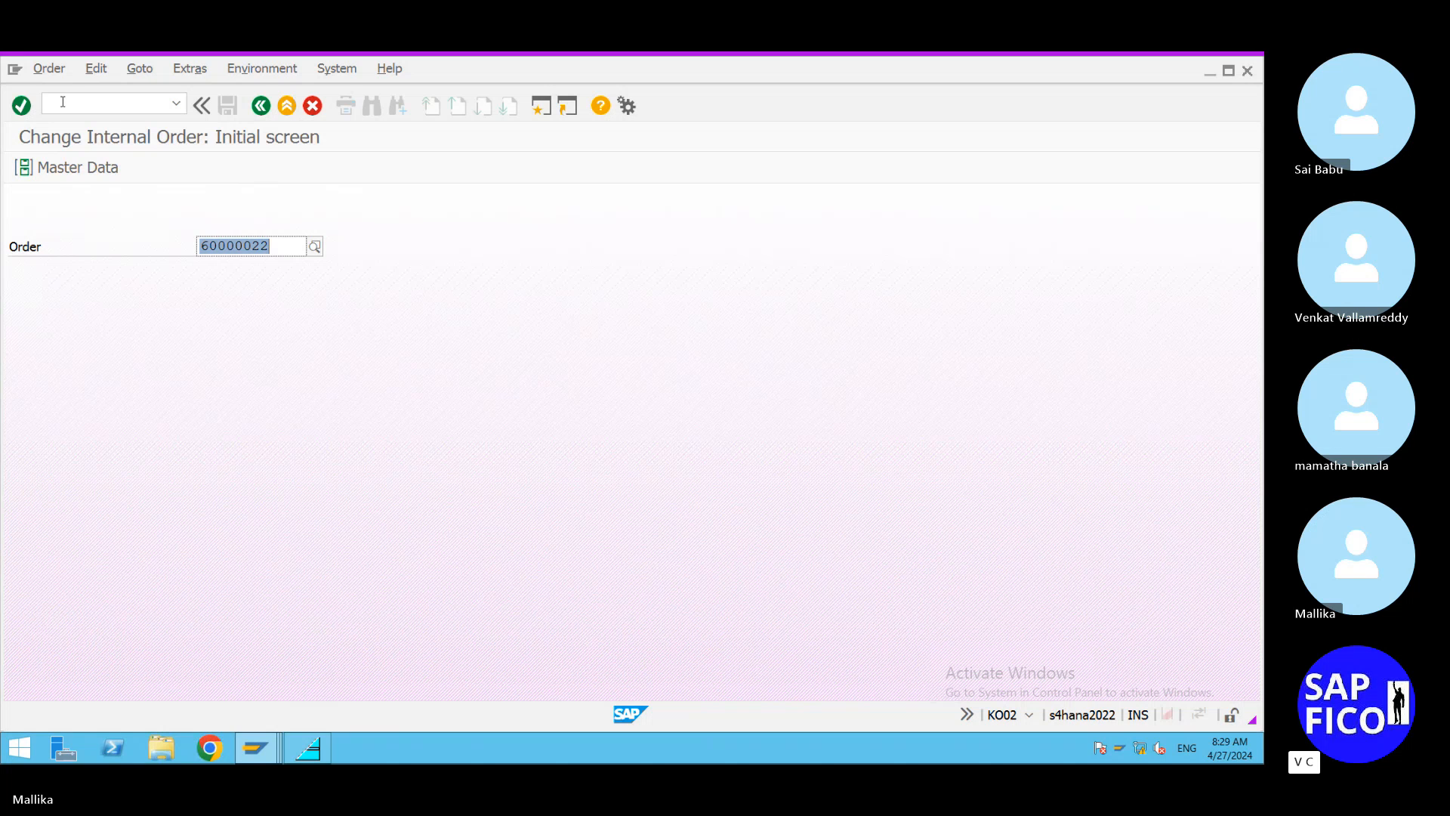
key("Return")
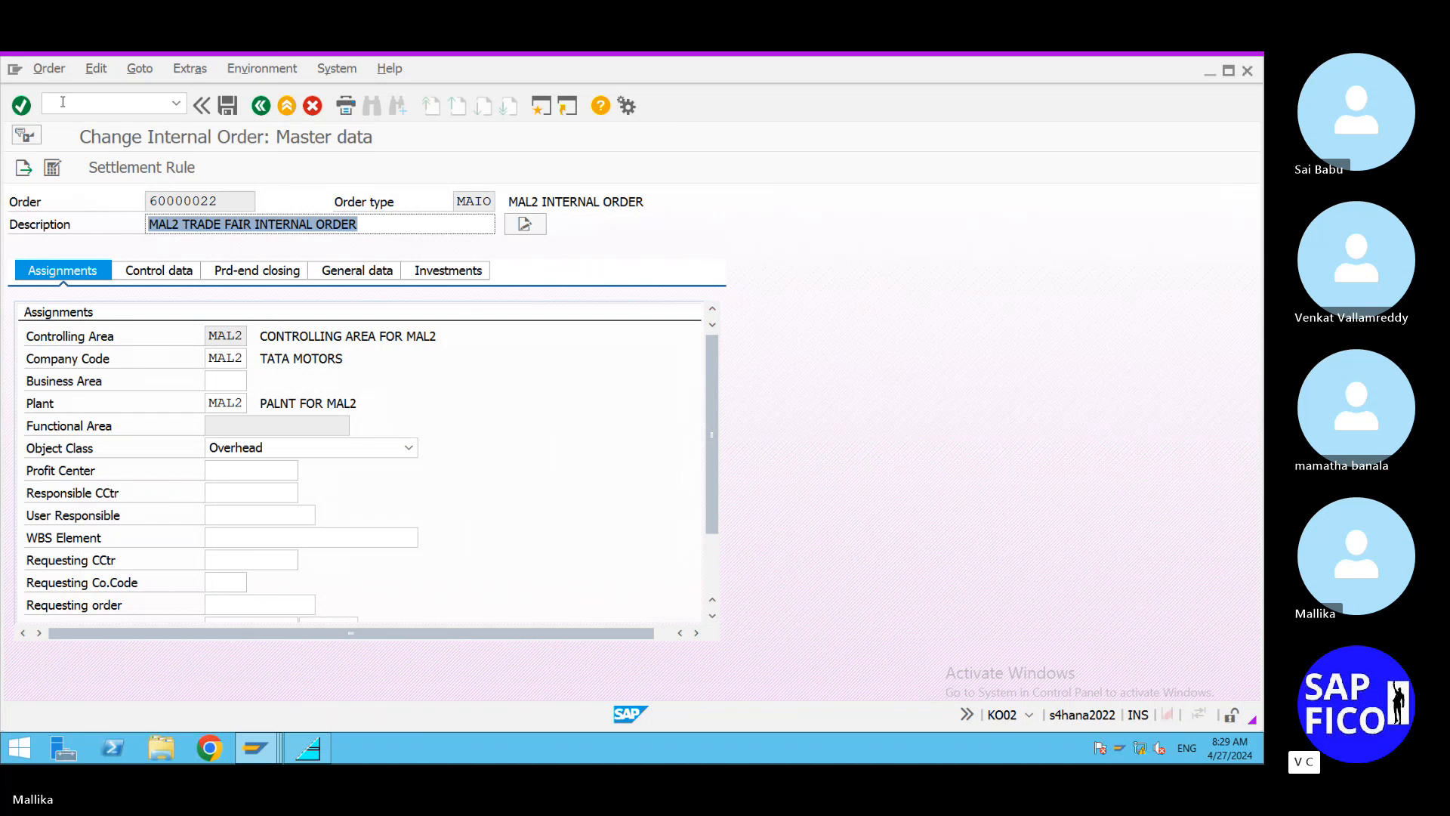
left_click(159, 276)
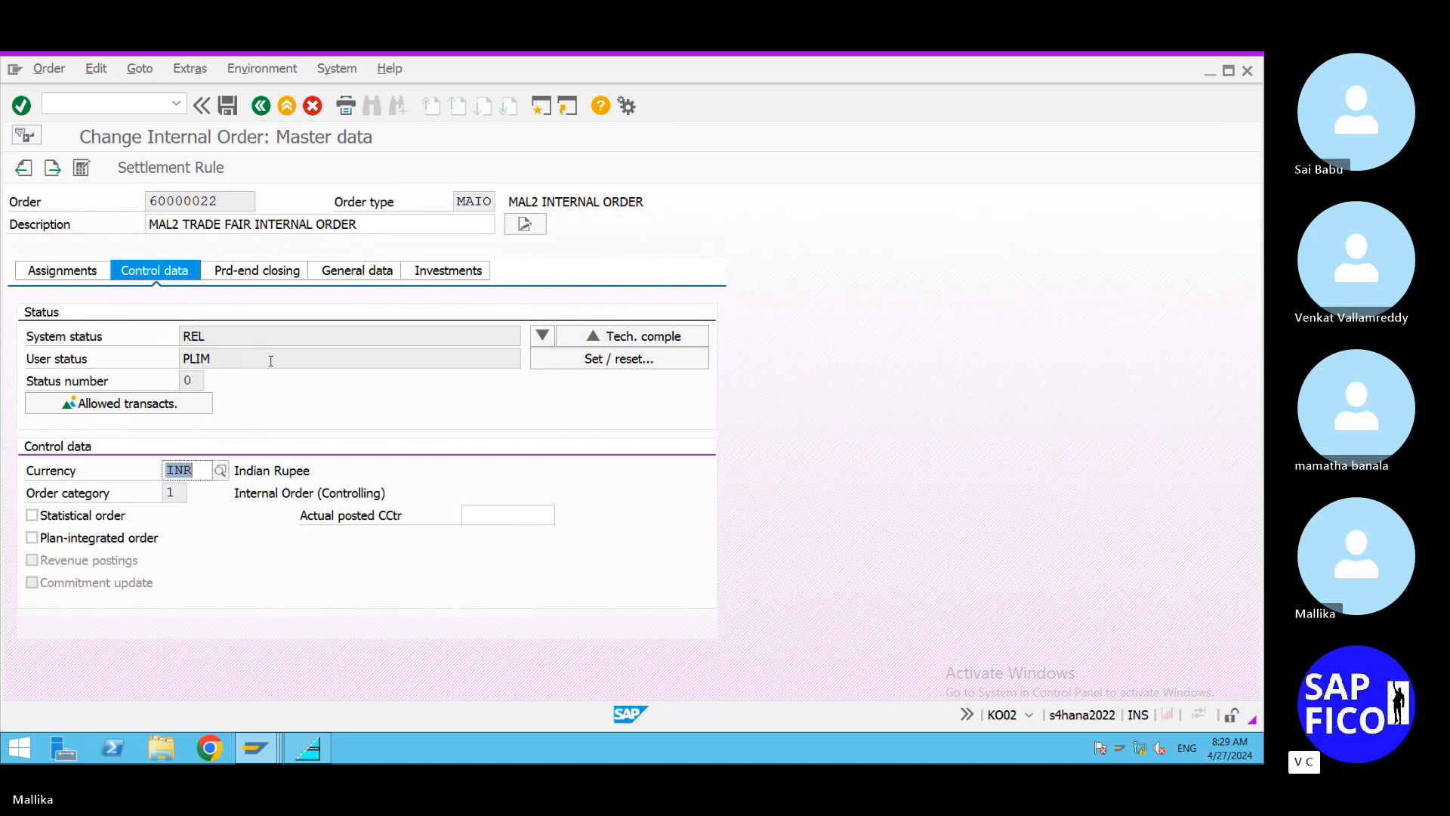
left_click(219, 177)
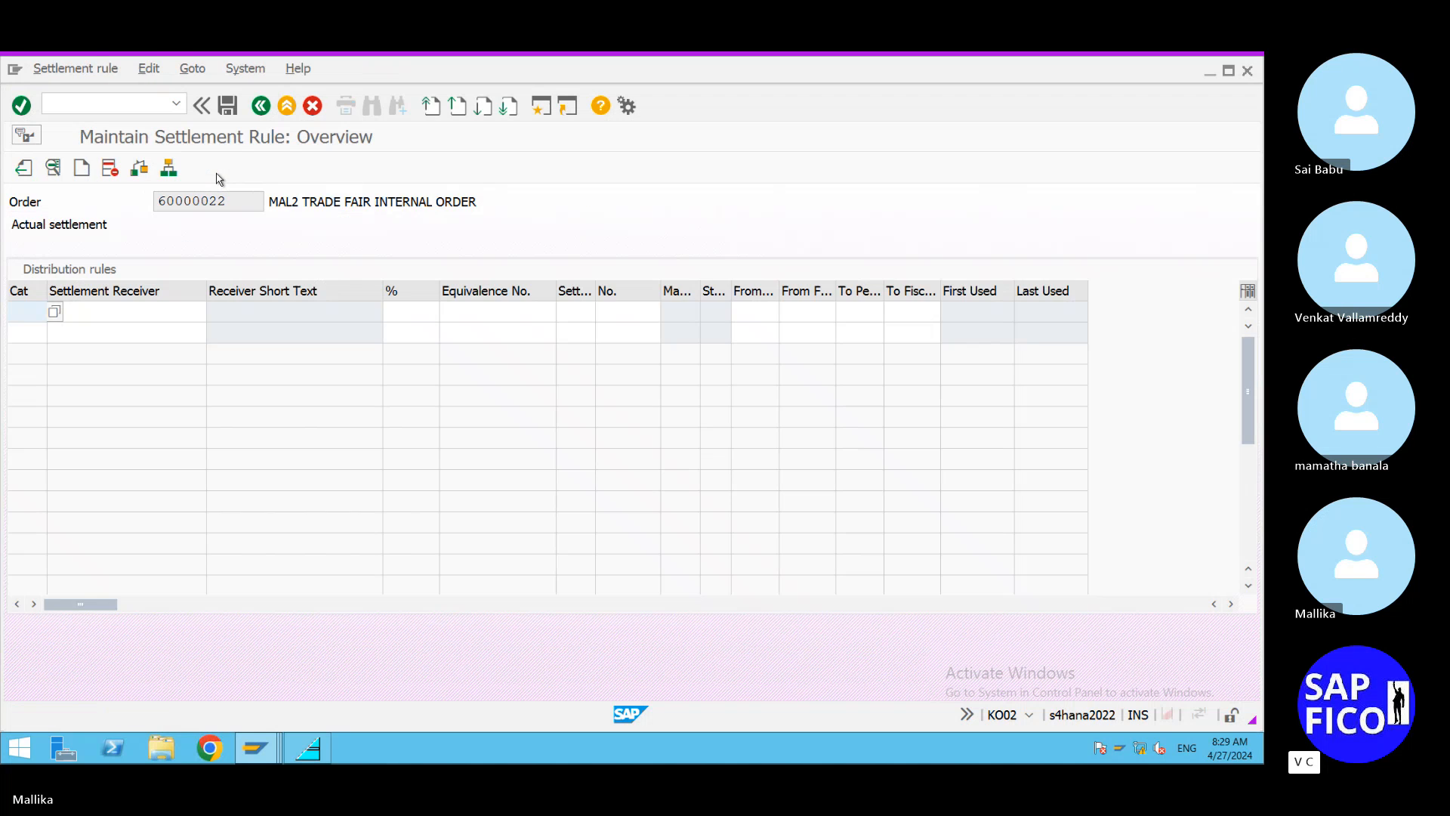